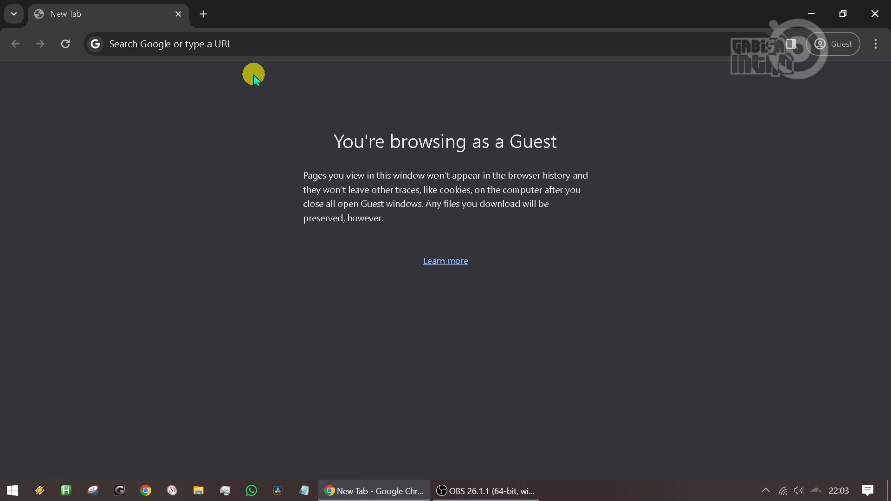
- Open the website pilkada.countreal.com in the browser
{"action": "left_click", "coordinate": [236, 60]}
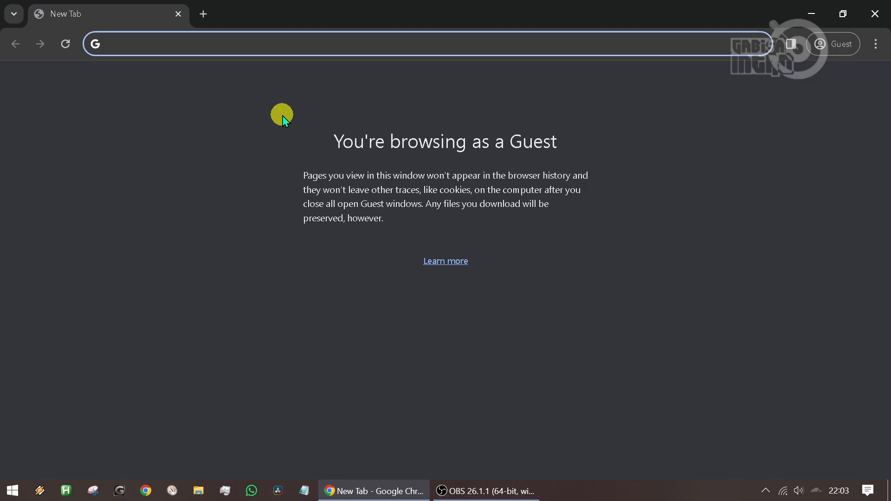
{"action": "type", "text": "pilkada"}
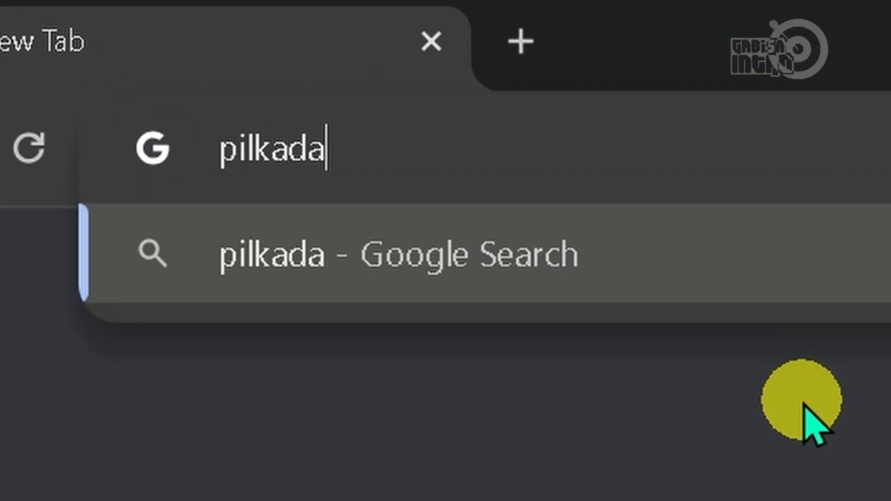
{"action": "type", "text": ".countreal.c"}
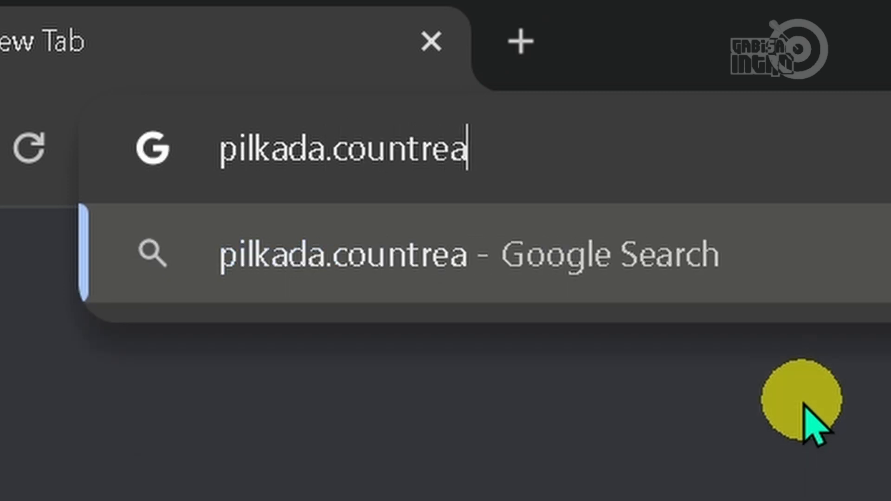
{"action": "type", "text": "om"}
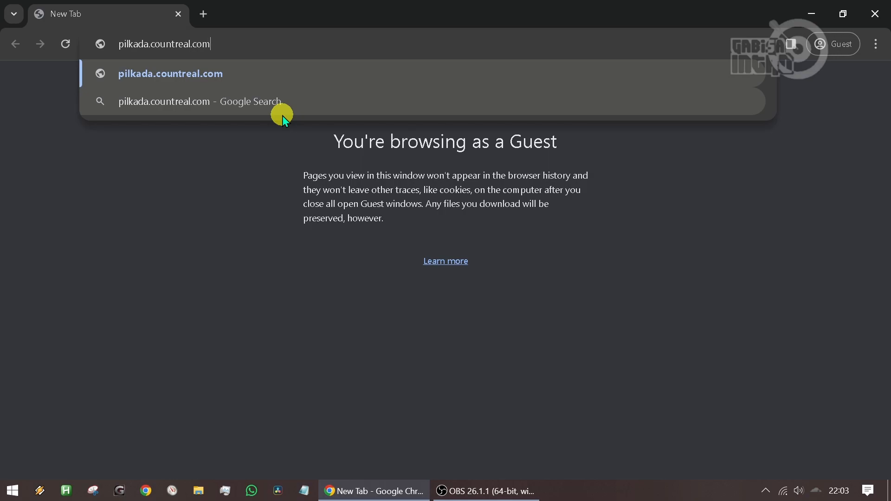
{"action": "key", "text": "Return"}
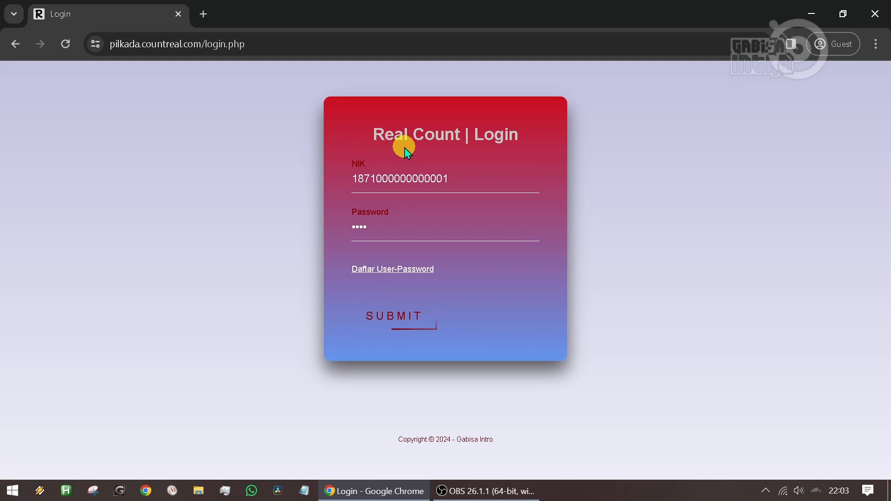
{"action": "left_click_drag", "start_coordinate": [461, 179], "coordinate": [339, 173]}
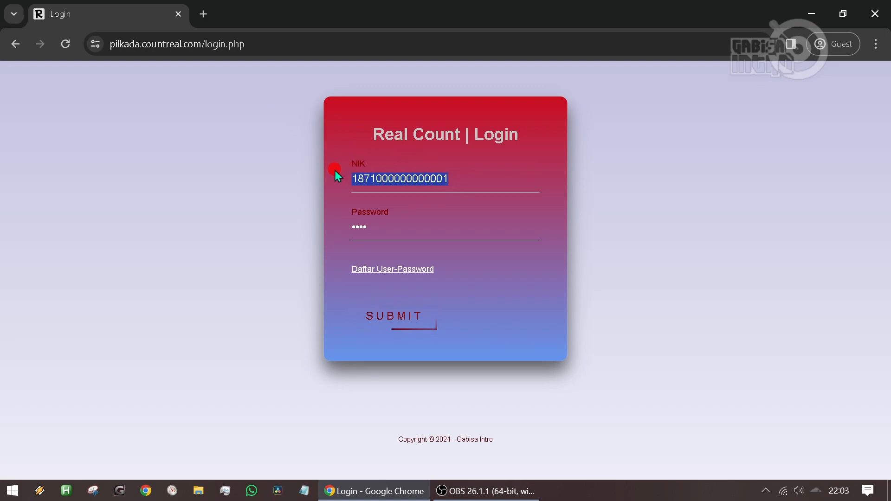
{"action": "left_click_drag", "start_coordinate": [387, 226], "coordinate": [338, 227]}
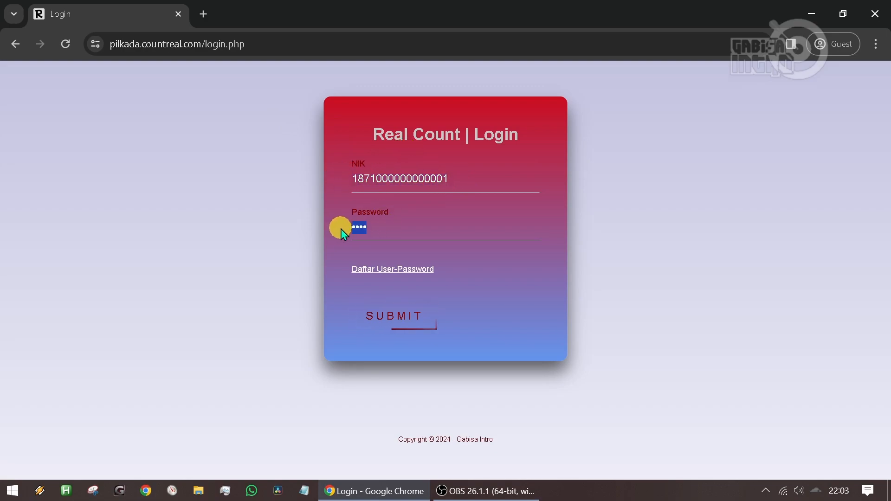
{"action": "left_click", "coordinate": [433, 181]}
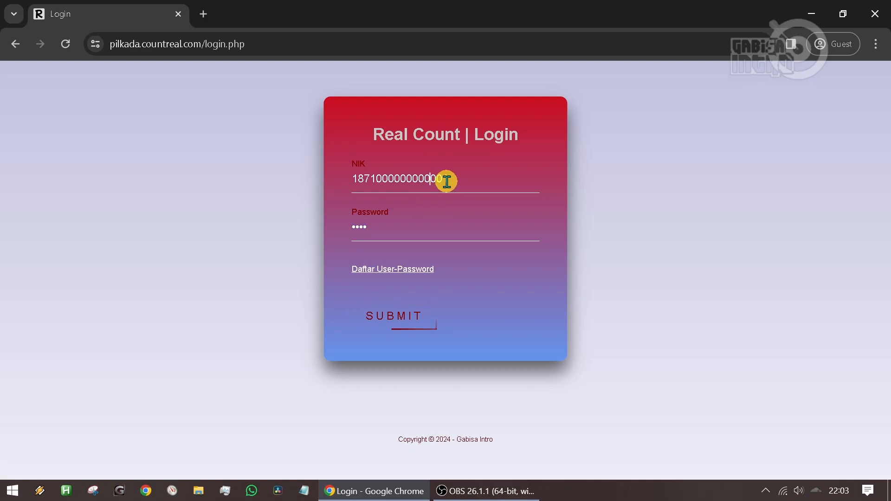
{"action": "left_click_drag", "start_coordinate": [454, 180], "coordinate": [341, 179]}
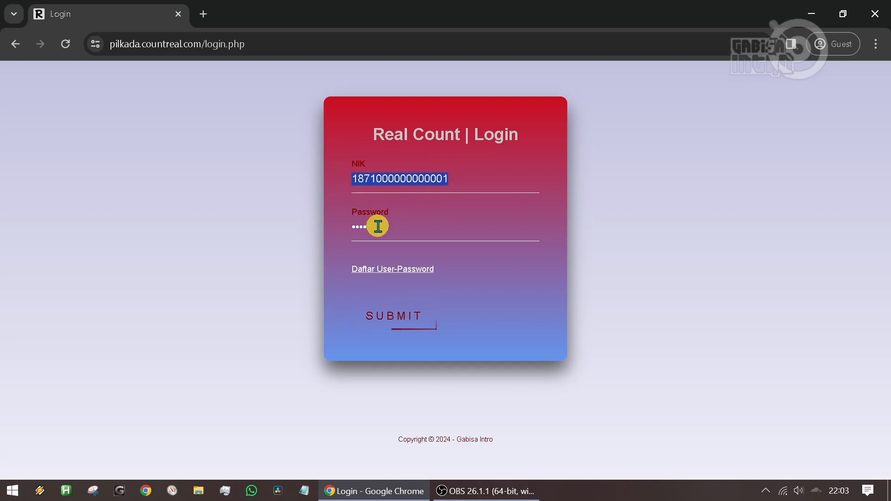
{"action": "left_click_drag", "start_coordinate": [376, 222], "coordinate": [340, 229]}
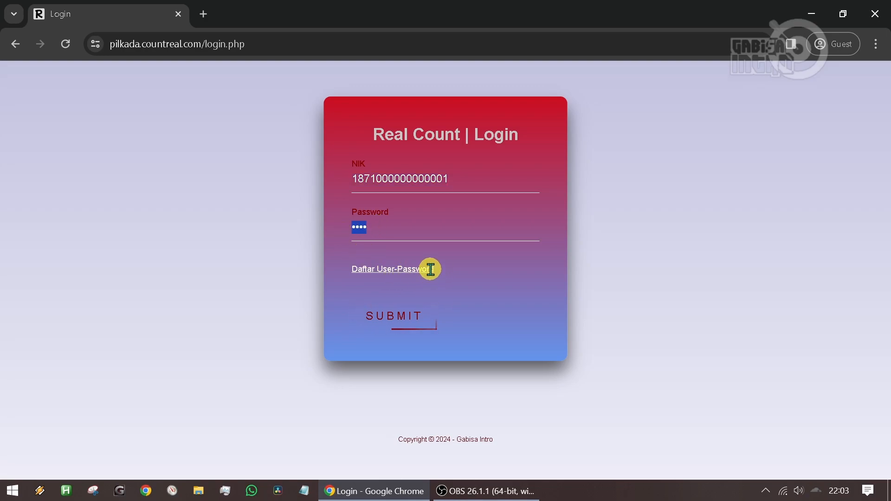
- View the Daftar User-Password page listing the demo accounts and their levels, dismiss the translation offer, and return to the login form
{"action": "left_click", "coordinate": [391, 270]}
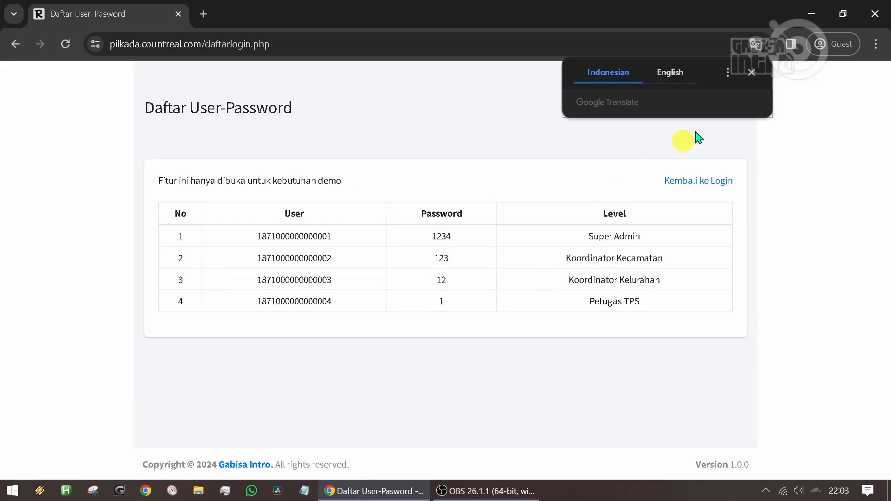
{"action": "left_click", "coordinate": [750, 73]}
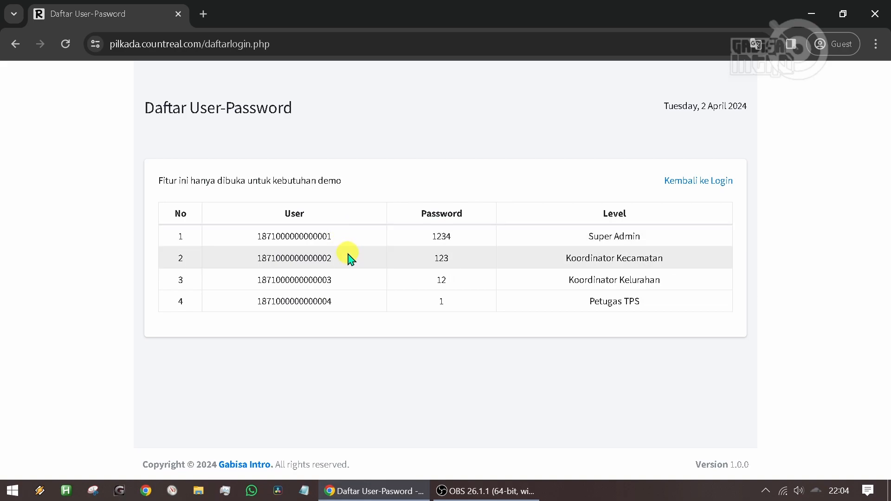
{"action": "left_click", "coordinate": [687, 186]}
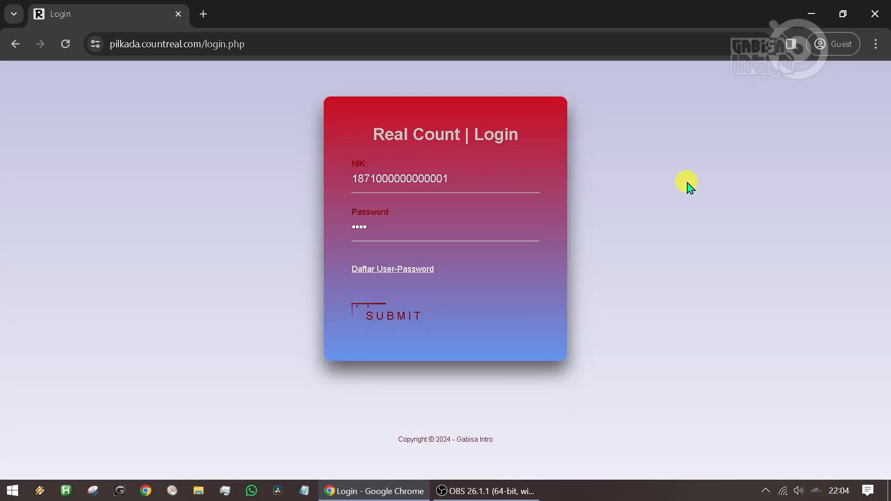
- Log in to Real Count with the prefilled Super Admin credentials
{"action": "left_click", "coordinate": [467, 182]}
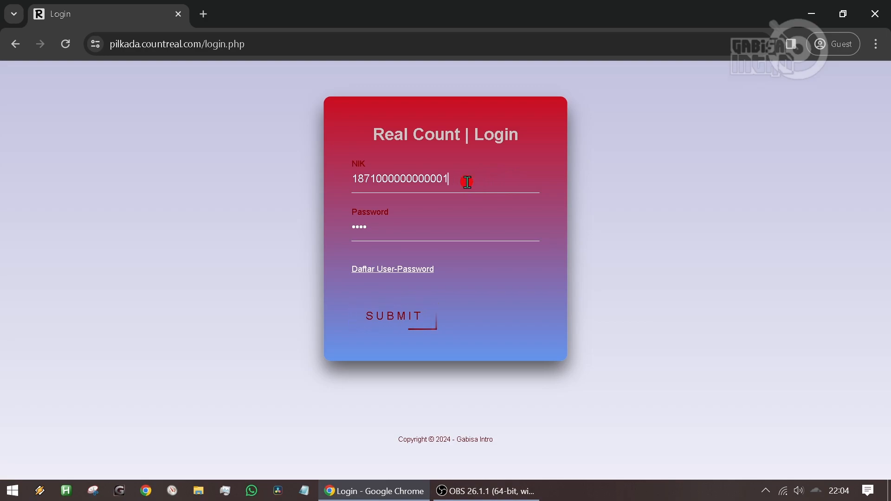
{"action": "left_click", "coordinate": [444, 228]}
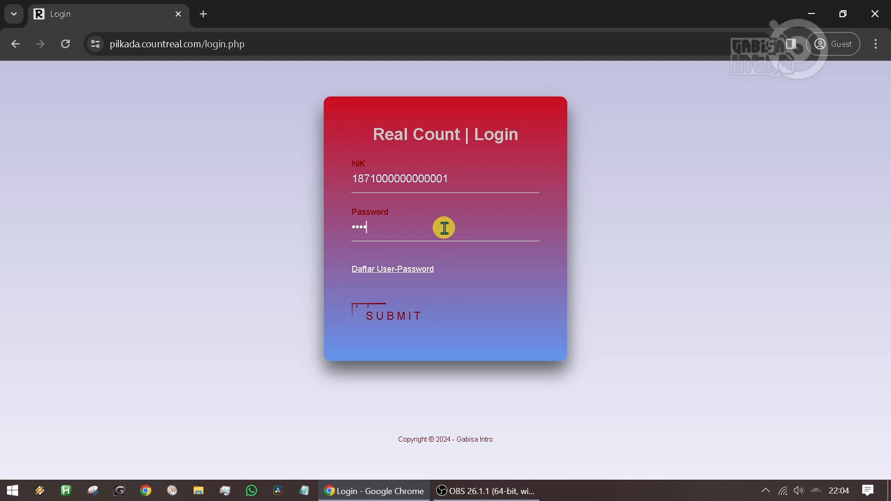
{"action": "left_click", "coordinate": [402, 317]}
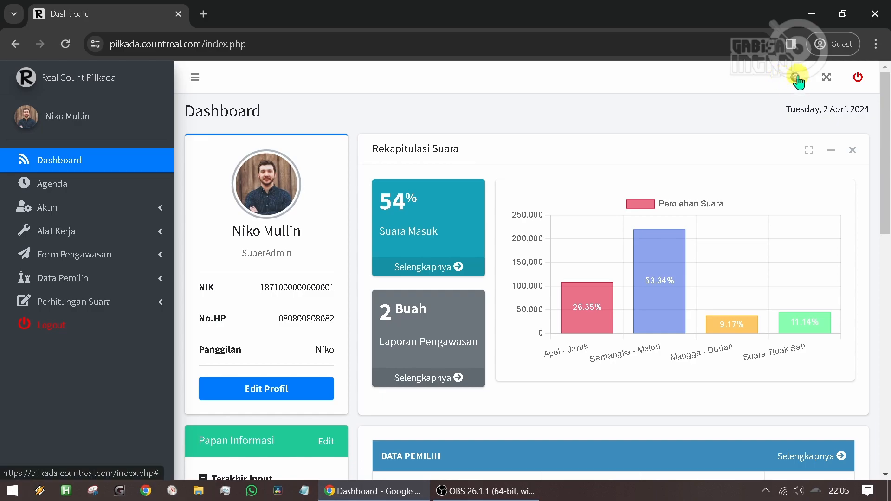
- Download the Panduan guide as a PDF from the dashboard's help options and open the downloaded file
{"action": "left_click", "coordinate": [795, 79]}
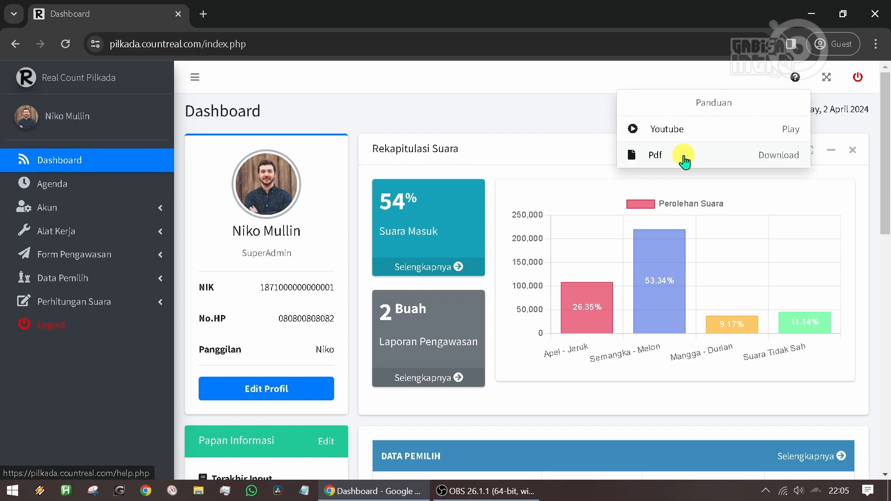
{"action": "left_click", "coordinate": [684, 161]}
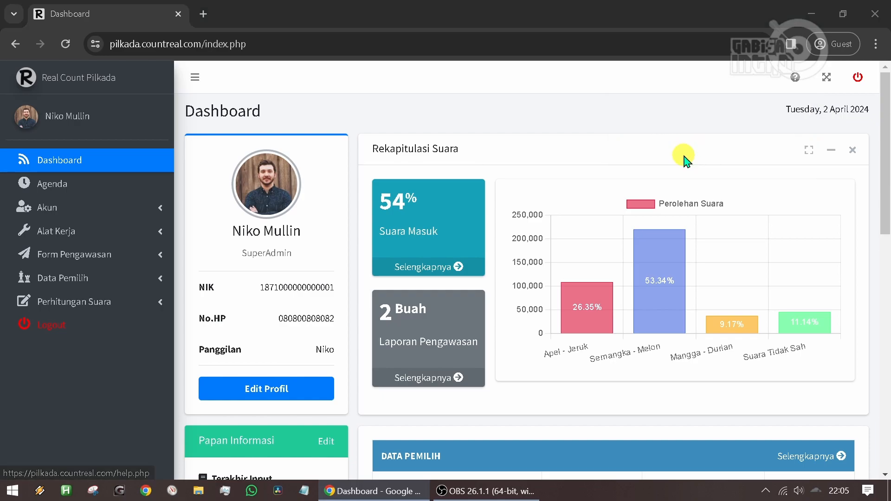
{"action": "left_click", "coordinate": [655, 121]}
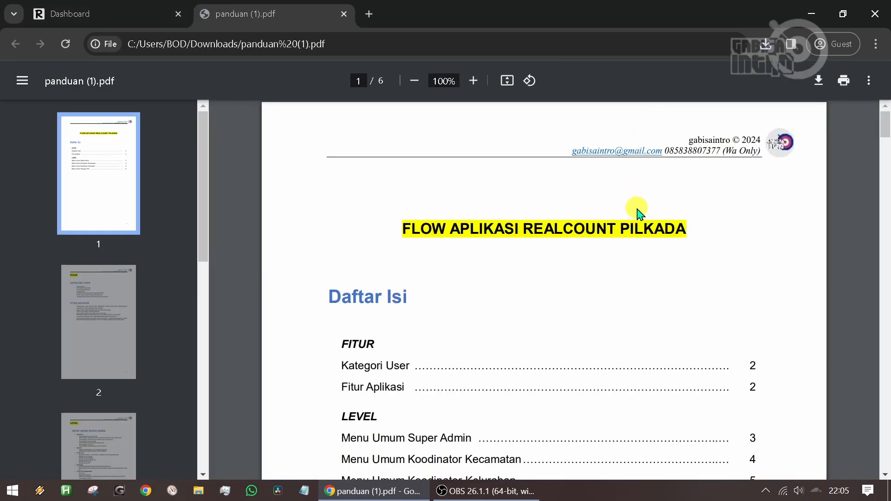
- Read the guide's table of contents and its Kategori User and Fitur Aplikasi sections, highlighting the line on Super Admin data input and editing
{"action": "scroll", "coordinate": [427, 222], "scroll_direction": "down", "scroll_amount": 6}
{"action": "scroll", "coordinate": [404, 199], "scroll_direction": "up", "scroll_amount": 1}
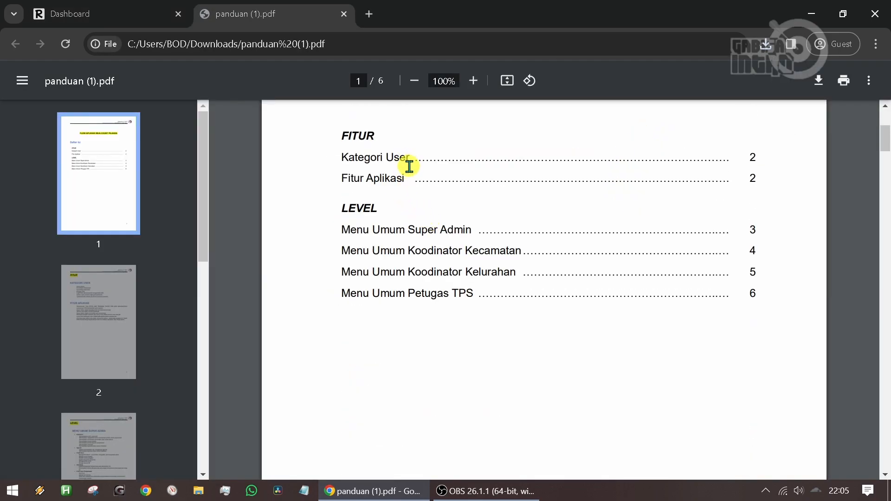
{"action": "scroll", "coordinate": [416, 213], "scroll_direction": "up", "scroll_amount": 2}
{"action": "scroll", "coordinate": [418, 229], "scroll_direction": "down", "scroll_amount": 15}
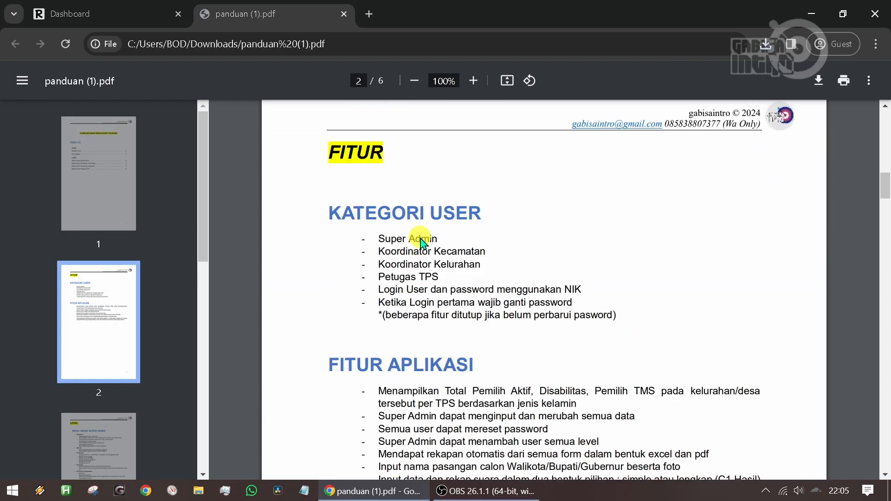
{"action": "scroll", "coordinate": [512, 218], "scroll_direction": "down", "scroll_amount": 2}
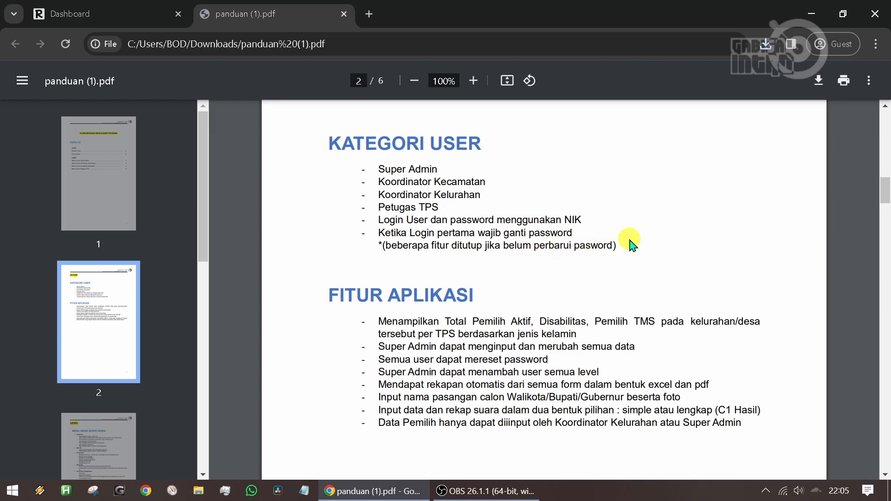
{"action": "scroll", "coordinate": [630, 235], "scroll_direction": "down", "scroll_amount": 1}
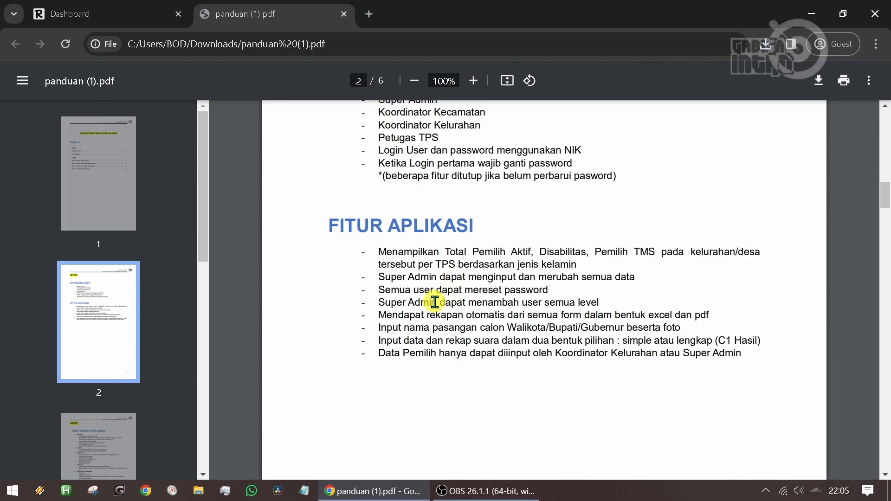
{"action": "left_click_drag", "start_coordinate": [375, 281], "coordinate": [643, 282]}
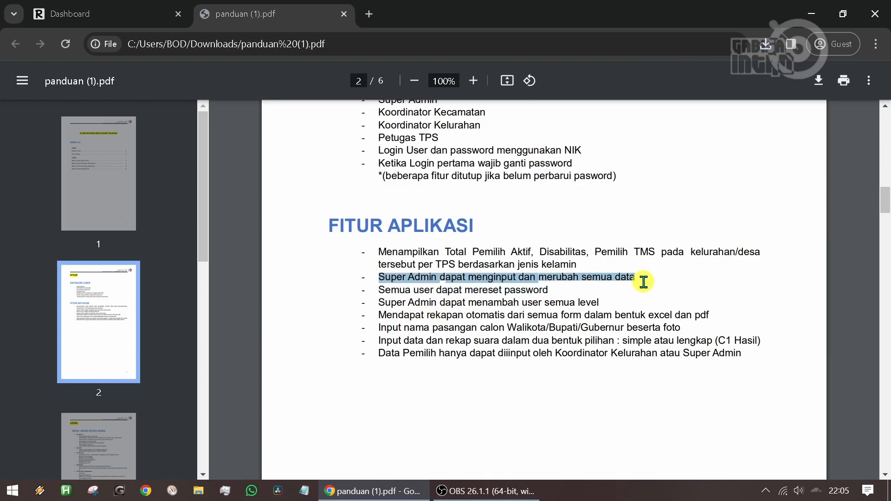
- Review the guide's Level section, covering the menus for Super Admin, Koordinator Kecamatan, Koordinator Kelurahan and Petugas TPS
{"action": "scroll", "coordinate": [535, 338], "scroll_direction": "down", "scroll_amount": 10}
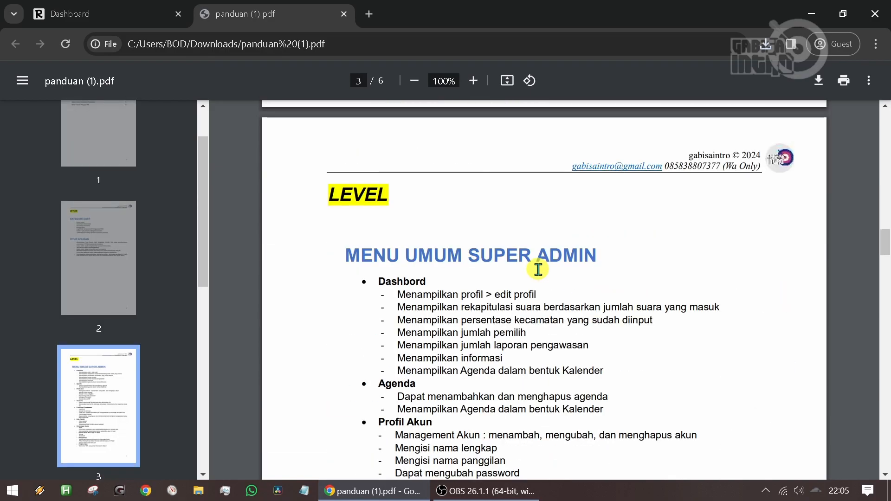
{"action": "scroll", "coordinate": [538, 269], "scroll_direction": "down", "scroll_amount": 1}
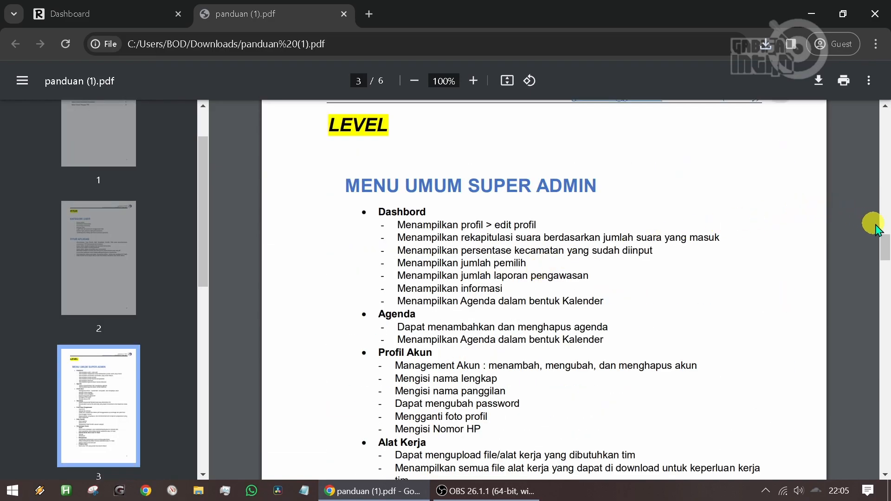
{"action": "left_click_drag", "start_coordinate": [886, 240], "coordinate": [886, 245]}
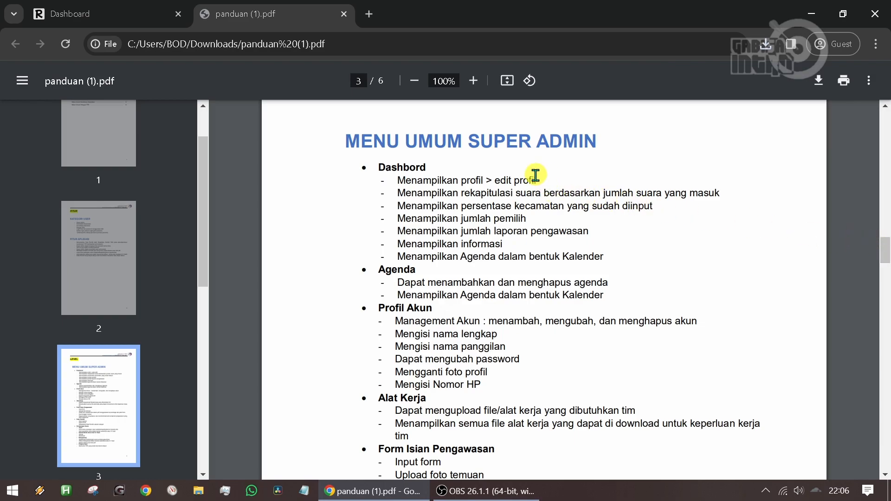
{"action": "scroll", "coordinate": [538, 175], "scroll_direction": "down", "scroll_amount": 4}
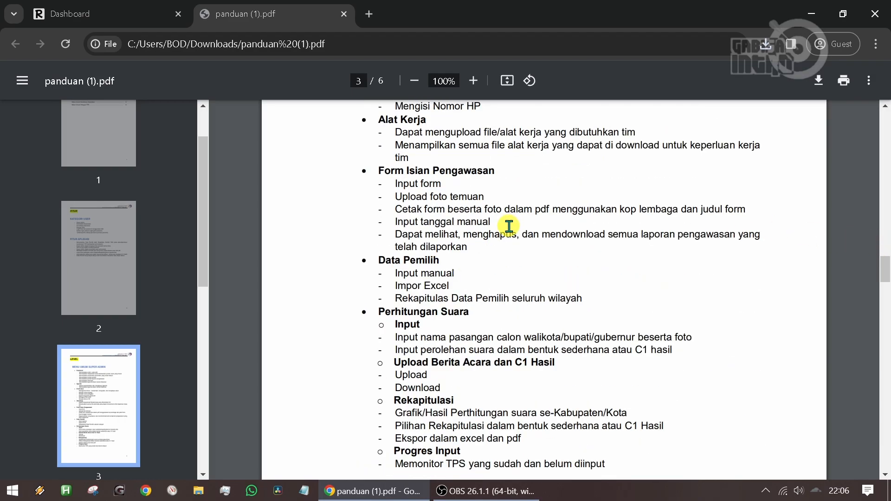
{"action": "scroll", "coordinate": [509, 226], "scroll_direction": "down", "scroll_amount": 3}
{"action": "scroll", "coordinate": [509, 227], "scroll_direction": "down", "scroll_amount": 4}
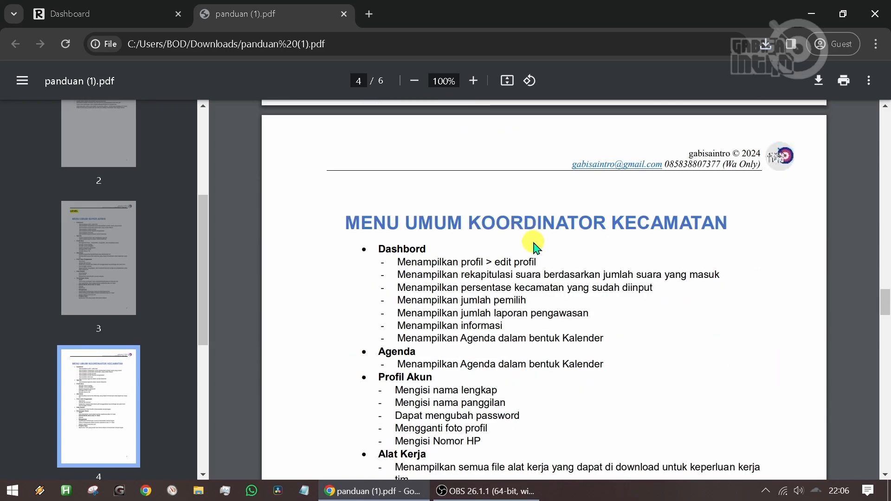
{"action": "scroll", "coordinate": [536, 248], "scroll_direction": "down", "scroll_amount": 3}
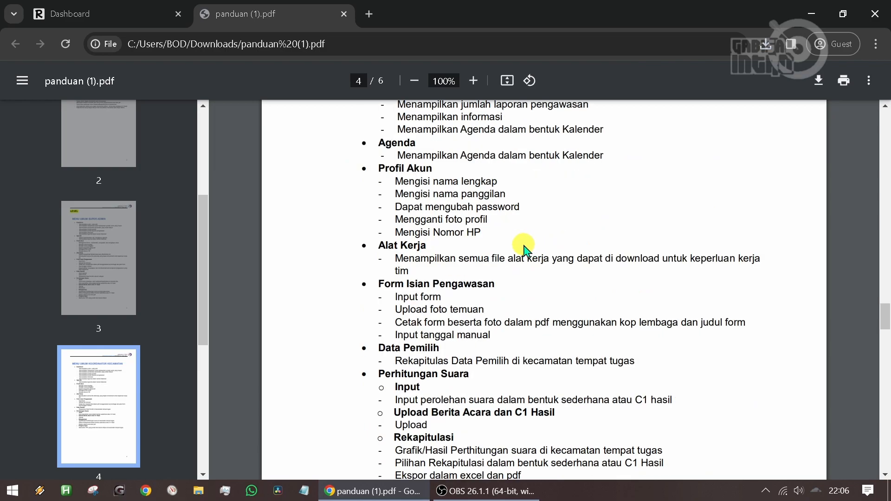
{"action": "scroll", "coordinate": [523, 249], "scroll_direction": "up", "scroll_amount": 2}
{"action": "scroll", "coordinate": [523, 253], "scroll_direction": "down", "scroll_amount": 8}
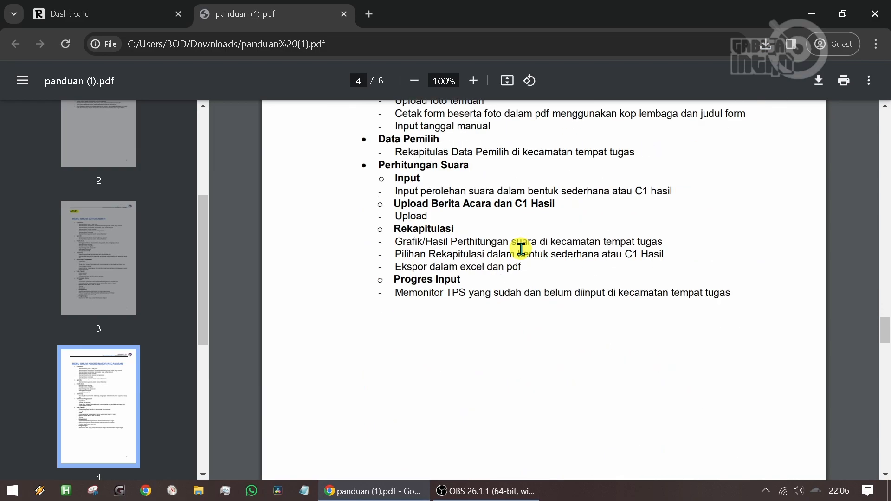
{"action": "scroll", "coordinate": [524, 253], "scroll_direction": "down", "scroll_amount": 3}
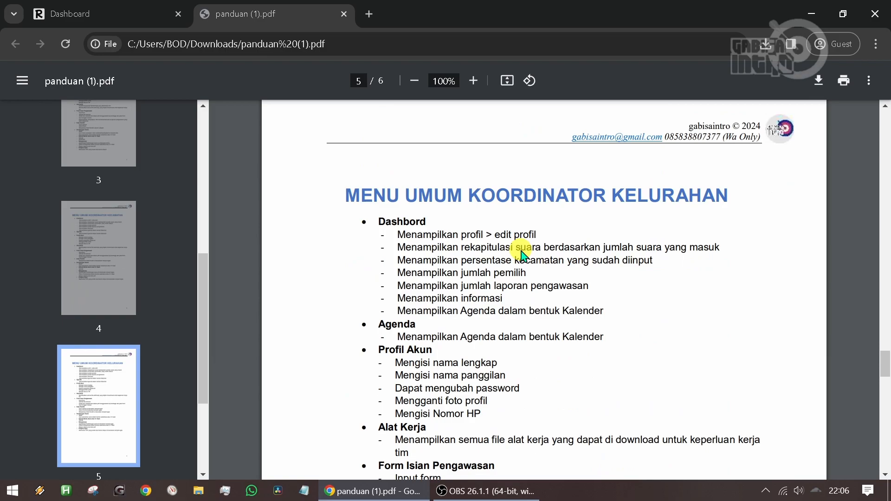
{"action": "scroll", "coordinate": [522, 254], "scroll_direction": "down", "scroll_amount": 4}
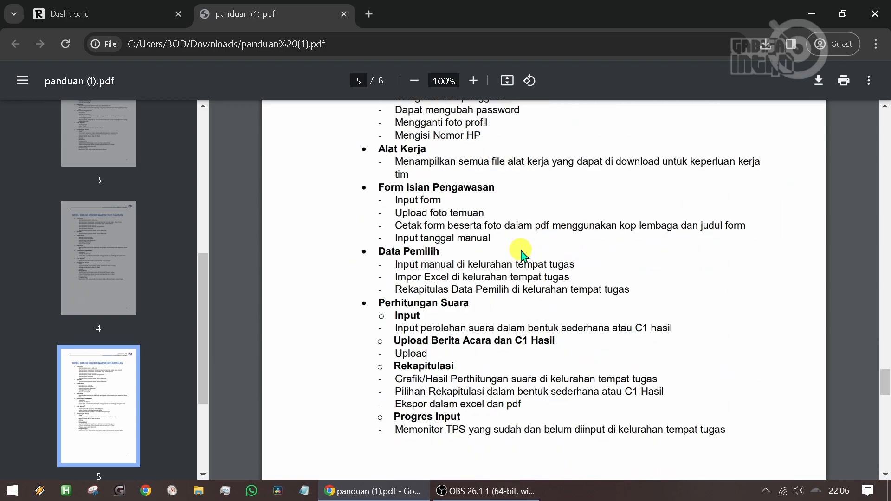
{"action": "scroll", "coordinate": [522, 254], "scroll_direction": "down", "scroll_amount": 8}
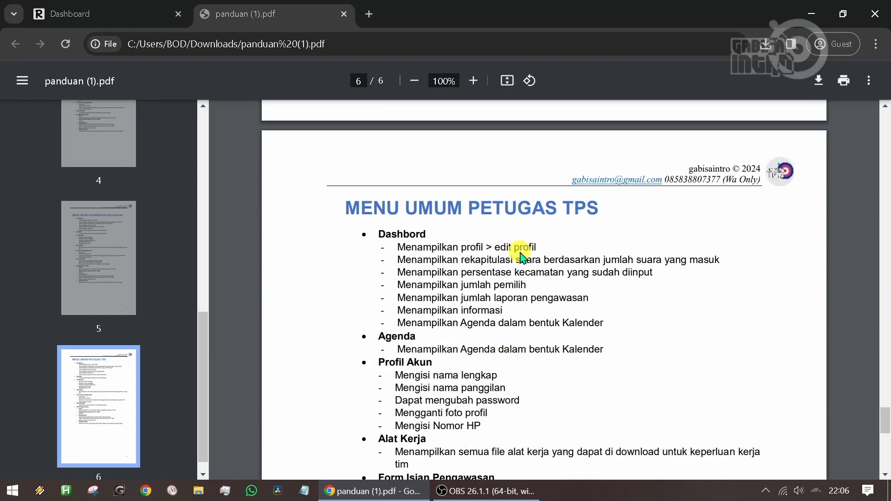
{"action": "scroll", "coordinate": [522, 254], "scroll_direction": "down", "scroll_amount": 5}
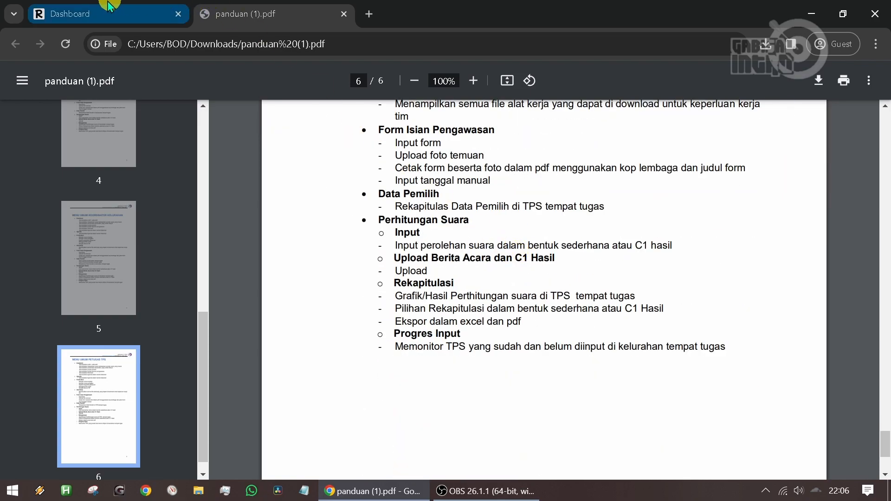
- Switch back to the Real Count dashboard and look over the Super Admin profile card and the Akun menu
{"action": "left_click", "coordinate": [80, 11]}
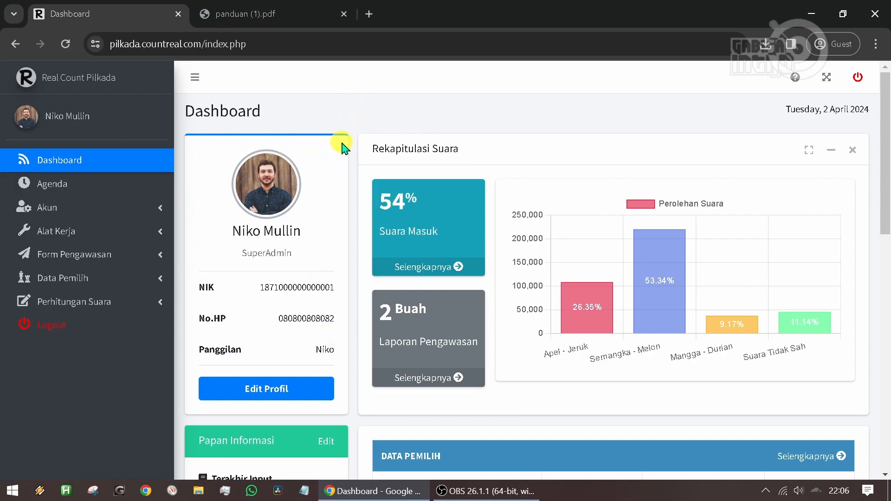
{"action": "scroll", "coordinate": [330, 163], "scroll_direction": "down", "scroll_amount": 1}
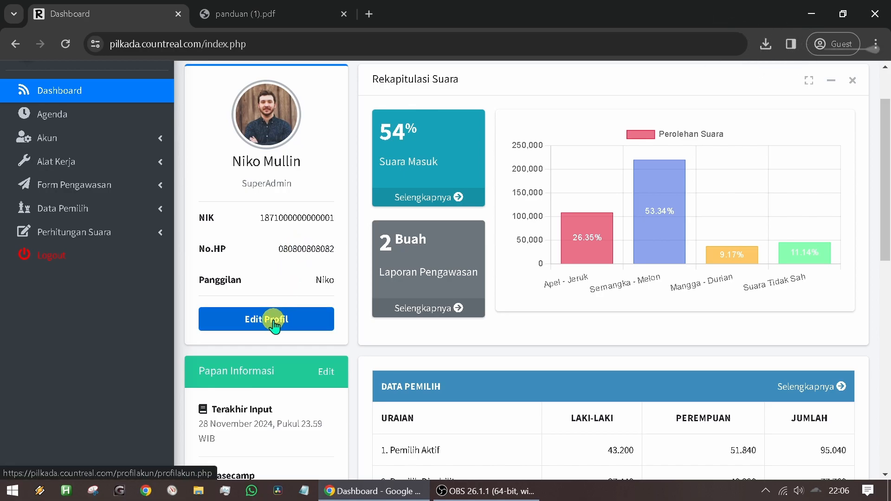
{"action": "scroll", "coordinate": [272, 325], "scroll_direction": "up", "scroll_amount": 2}
{"action": "left_click", "coordinate": [100, 209]}
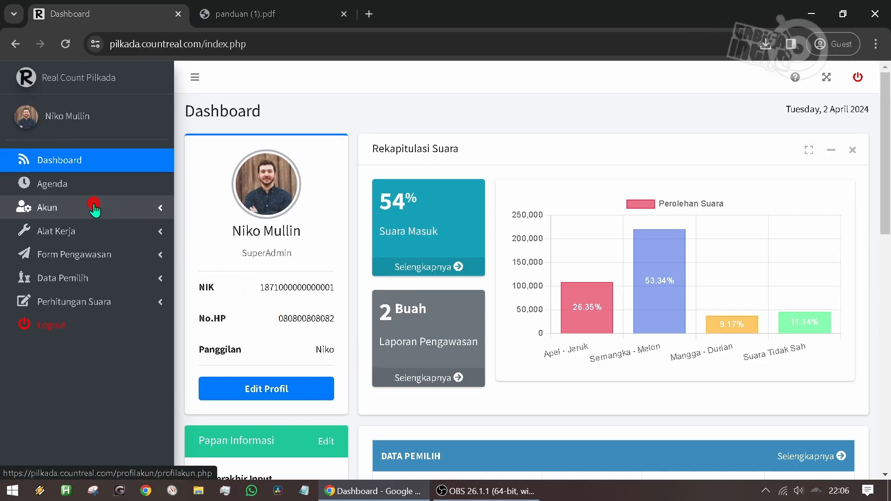
{"action": "left_click", "coordinate": [136, 215]}
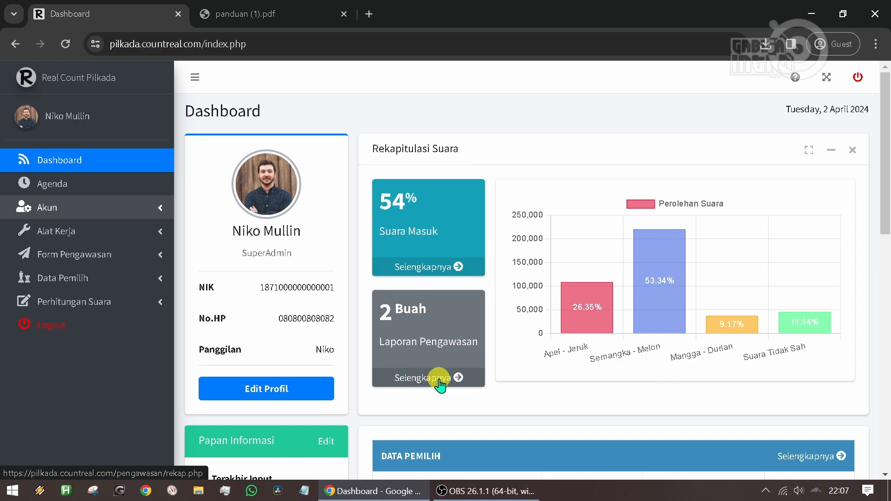
- Review the dashboard's Papan Informasi, Data Pemilih, Progres Input TPS and calendar sections, then the Rekapitulasi Suara chart
{"action": "scroll", "coordinate": [422, 371], "scroll_direction": "down", "scroll_amount": 3}
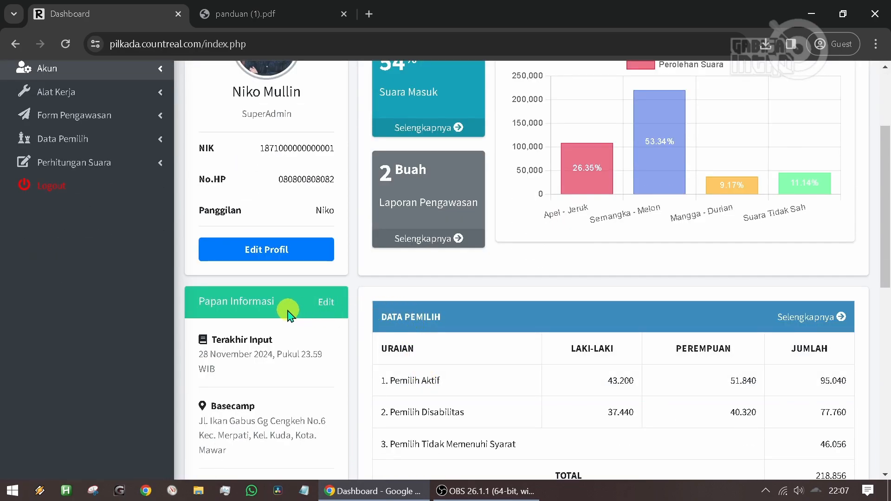
{"action": "scroll", "coordinate": [286, 315], "scroll_direction": "down", "scroll_amount": 2}
{"action": "scroll", "coordinate": [483, 285], "scroll_direction": "down", "scroll_amount": 3}
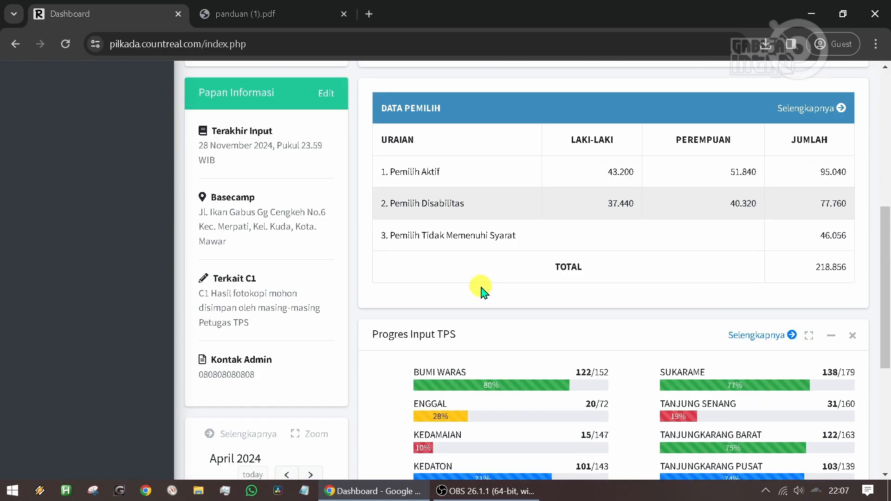
{"action": "scroll", "coordinate": [483, 290], "scroll_direction": "down", "scroll_amount": 2}
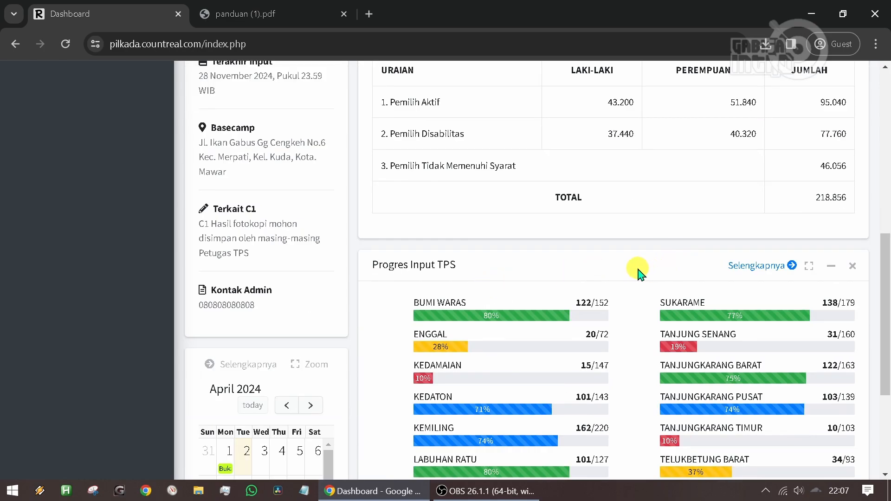
{"action": "scroll", "coordinate": [638, 272], "scroll_direction": "down", "scroll_amount": 2}
{"action": "scroll", "coordinate": [566, 262], "scroll_direction": "down", "scroll_amount": 2}
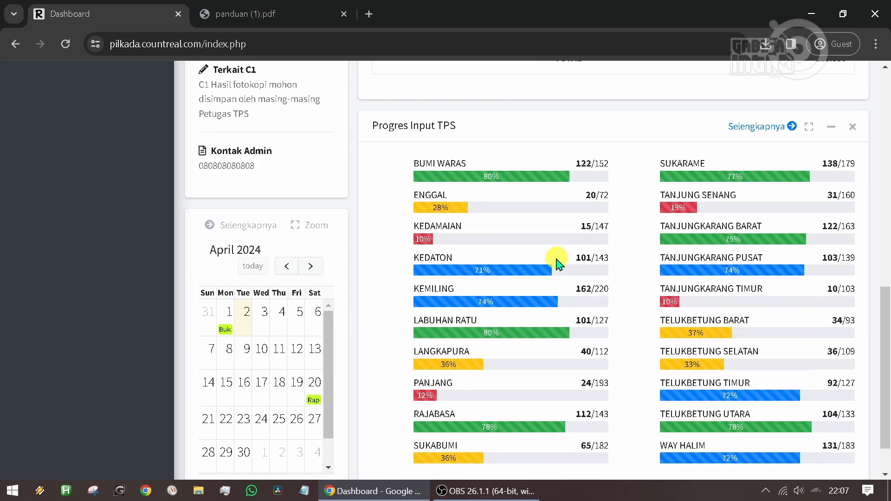
{"action": "scroll", "coordinate": [378, 334], "scroll_direction": "down", "scroll_amount": 2}
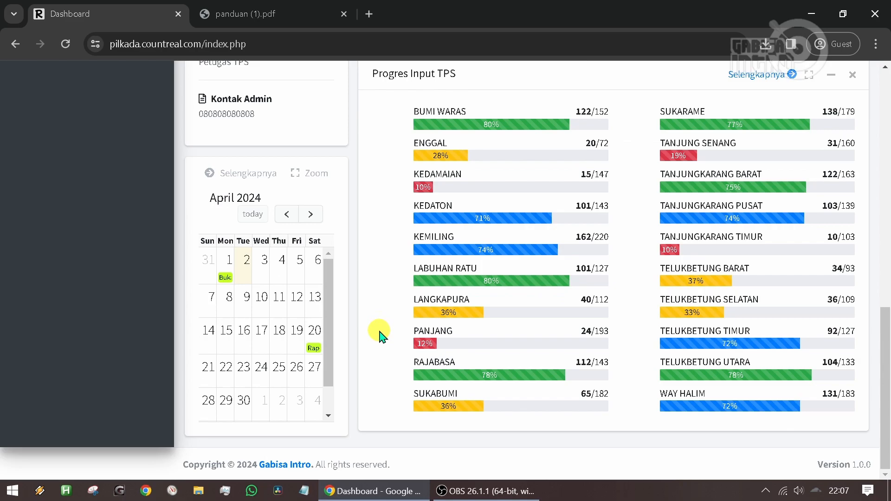
{"action": "scroll", "coordinate": [378, 334], "scroll_direction": "up", "scroll_amount": 10}
{"action": "scroll", "coordinate": [378, 334], "scroll_direction": "up", "scroll_amount": 4}
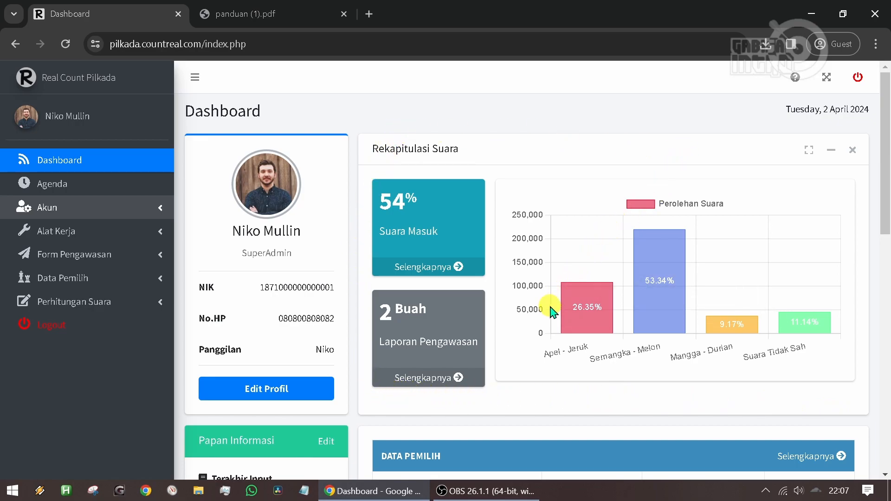
{"action": "mouse_move", "coordinate": [669, 323]}
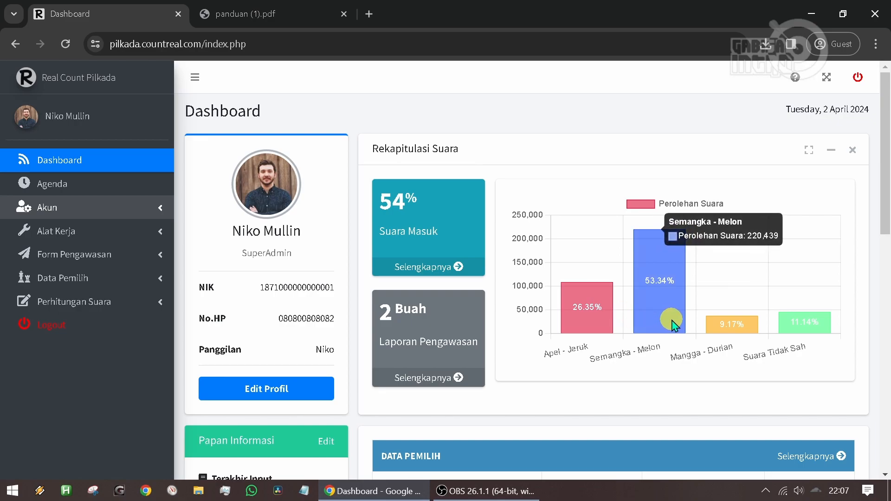
- Open the full details of Suara Masuk and examine the Rekapitulasi page's charts and per-Kecamatan vote table
{"action": "left_click", "coordinate": [427, 268]}
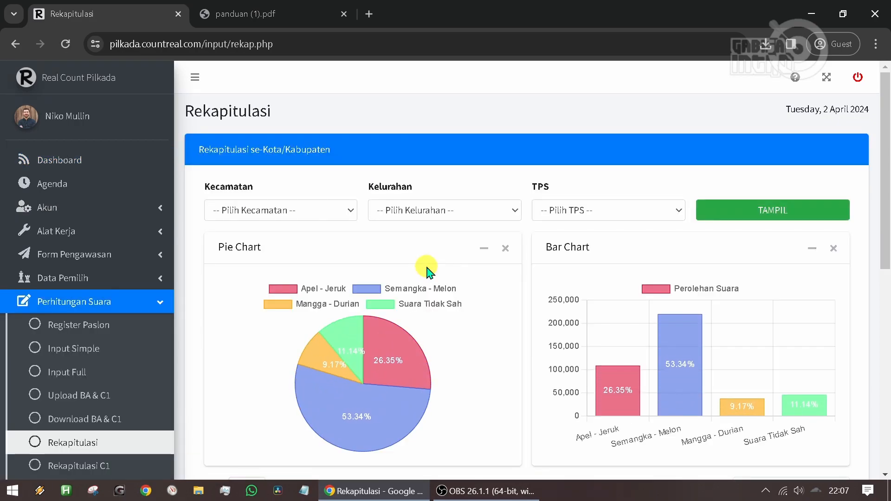
{"action": "scroll", "coordinate": [426, 268], "scroll_direction": "down", "scroll_amount": 3}
{"action": "mouse_move", "coordinate": [427, 271]}
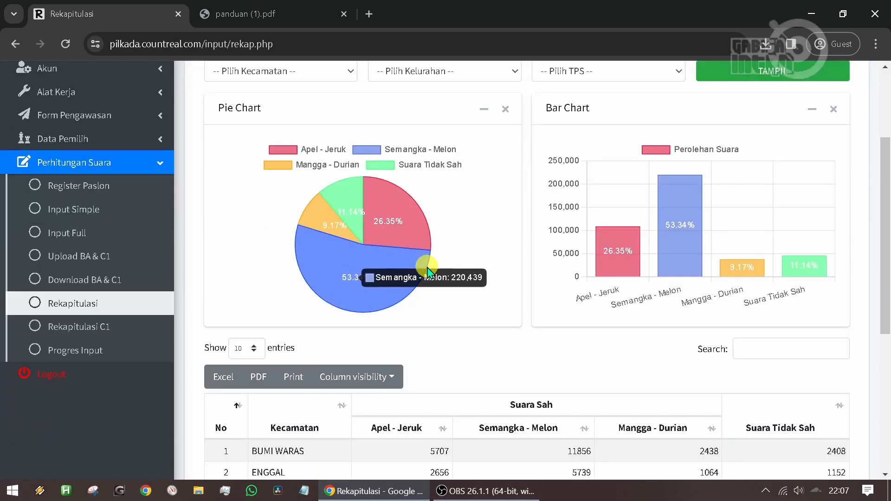
{"action": "scroll", "coordinate": [426, 269], "scroll_direction": "down", "scroll_amount": 1}
{"action": "scroll", "coordinate": [427, 269], "scroll_direction": "up", "scroll_amount": 4}
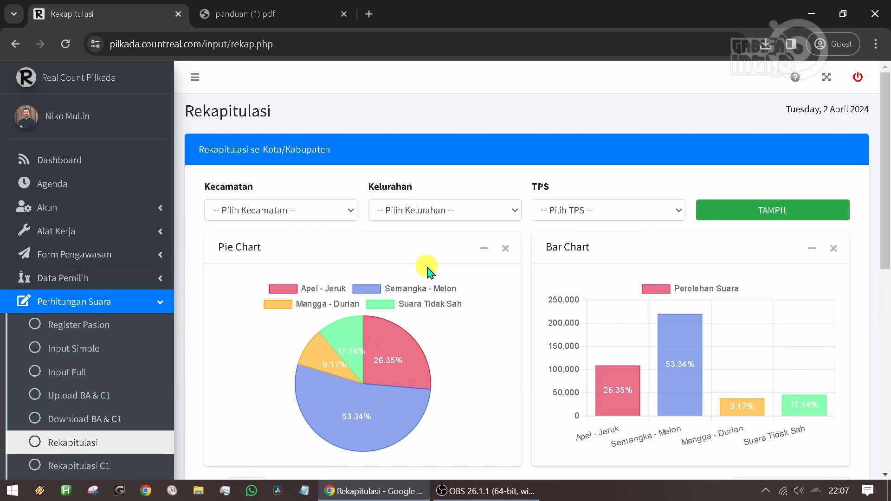
- View the Laporan Pengawasan recap from the dashboard and return to the dashboard
{"action": "left_click", "coordinate": [124, 167]}
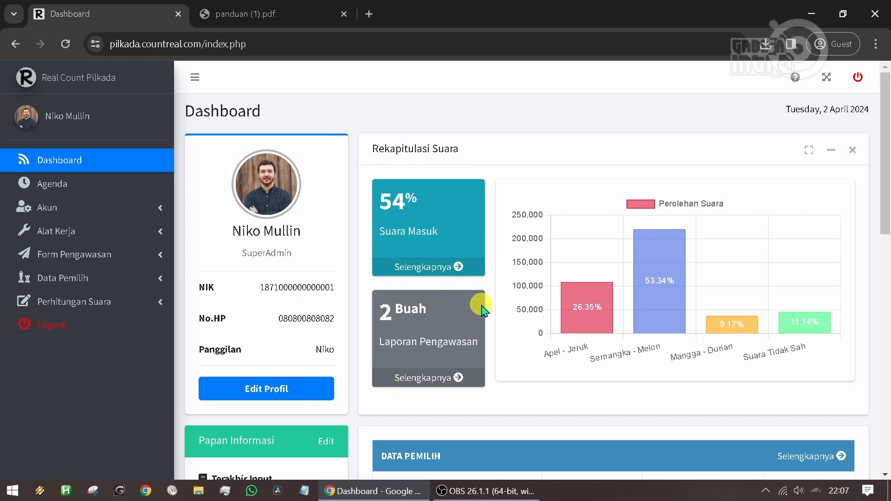
{"action": "left_click", "coordinate": [417, 376]}
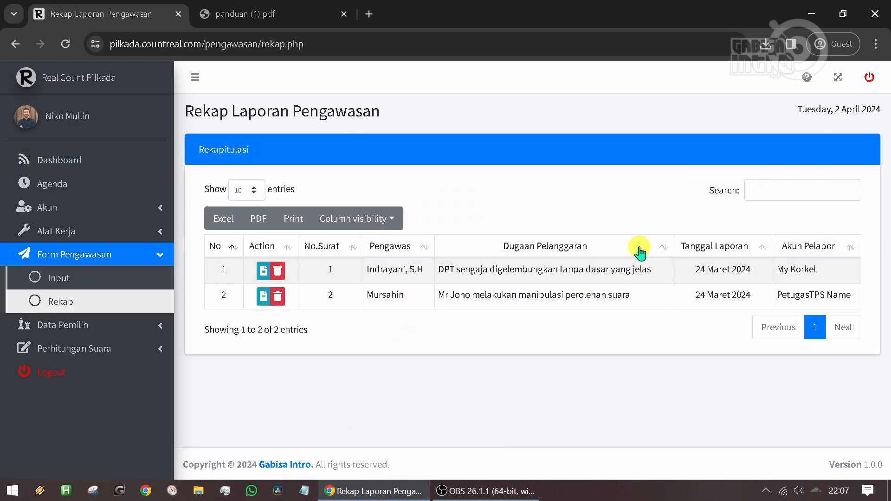
{"action": "left_click", "coordinate": [112, 170]}
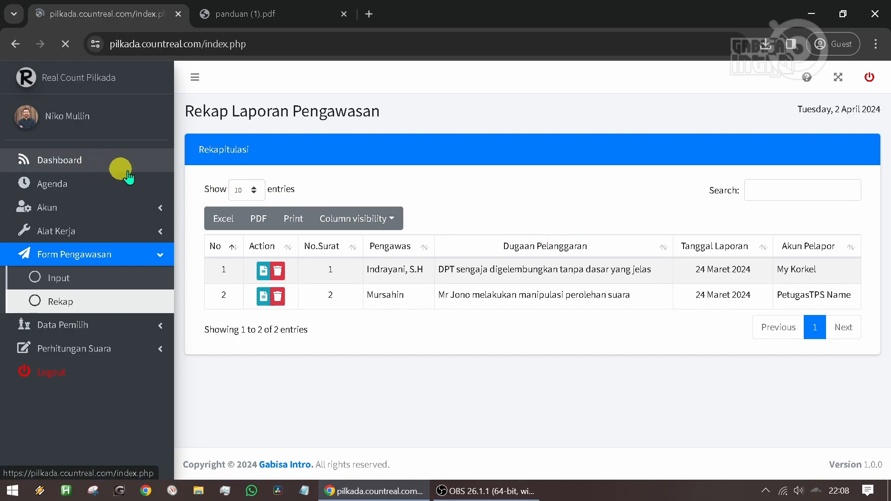
- Open the full details of the dashboard's Data Pemilih table and examine the Rekapitulasi C1 page
{"action": "scroll", "coordinate": [631, 200], "scroll_direction": "down", "scroll_amount": 5}
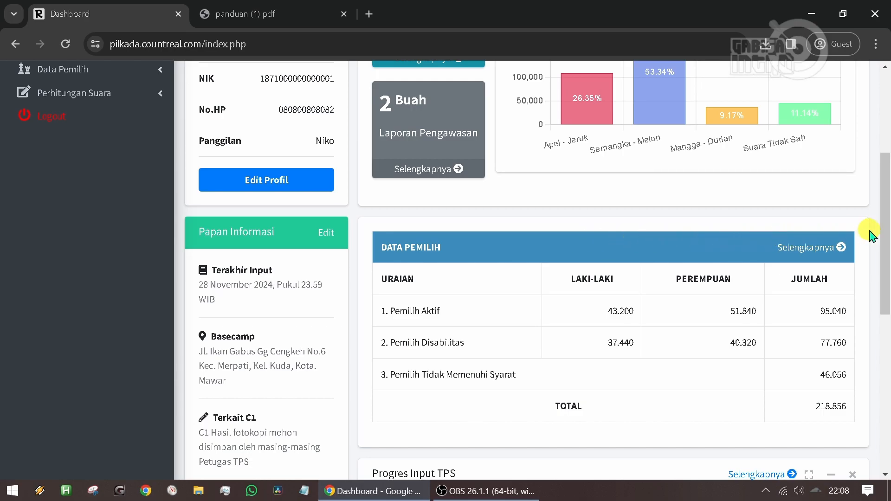
{"action": "scroll", "coordinate": [868, 260], "scroll_direction": "down", "scroll_amount": 1}
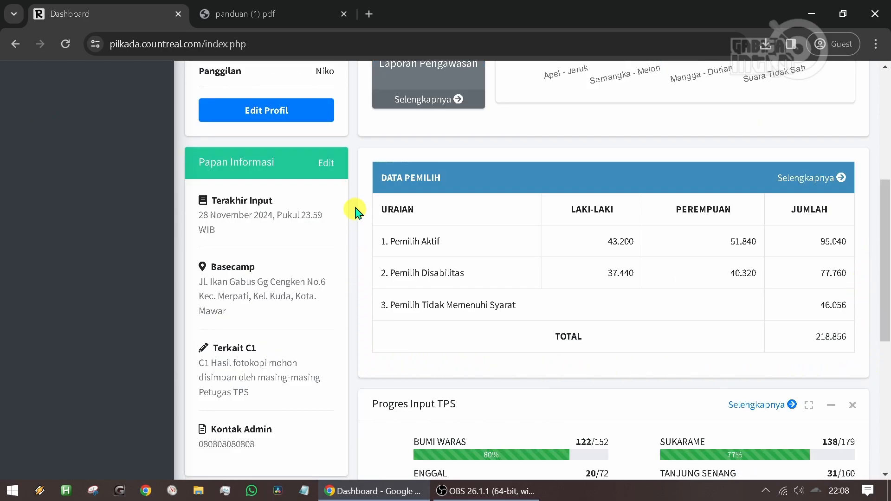
{"action": "left_click", "coordinate": [817, 181]}
{"action": "scroll", "coordinate": [328, 232], "scroll_direction": "down", "scroll_amount": 7}
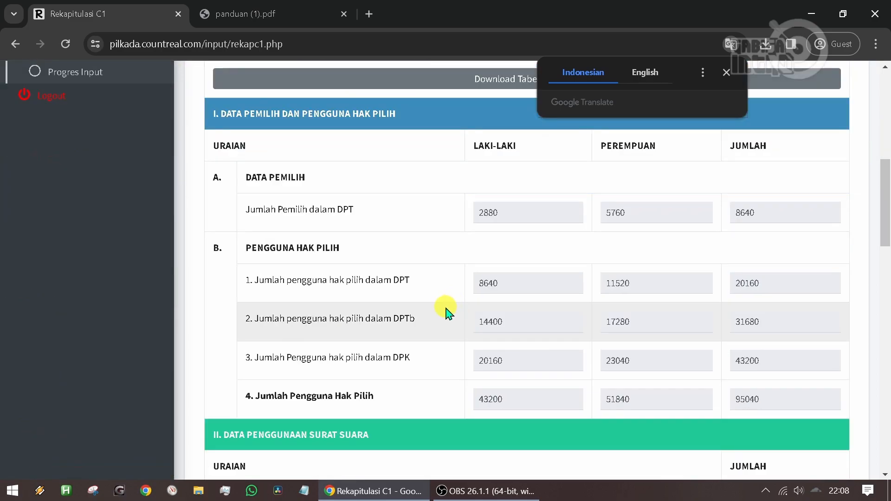
{"action": "scroll", "coordinate": [448, 313], "scroll_direction": "down", "scroll_amount": 3}
{"action": "scroll", "coordinate": [434, 316], "scroll_direction": "up", "scroll_amount": 10}
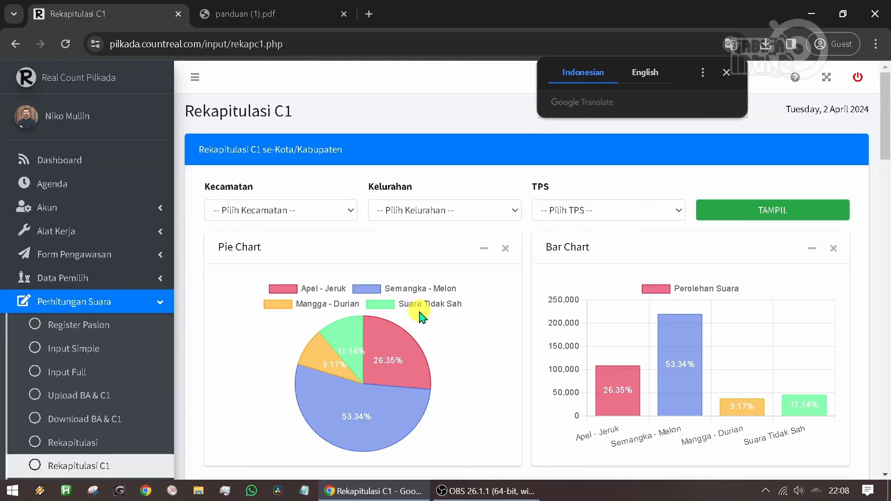
- Return to the dashboard and open the Papan Informasi for editing
{"action": "left_click", "coordinate": [106, 168]}
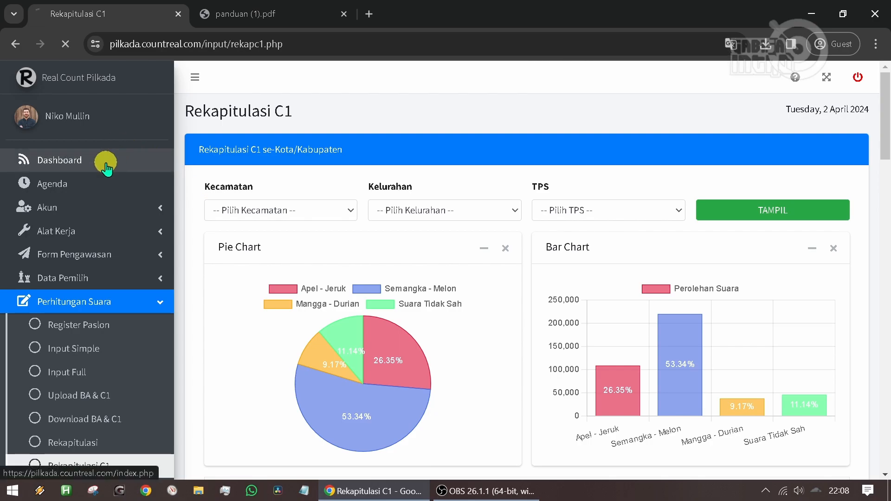
{"action": "scroll", "coordinate": [332, 211], "scroll_direction": "down", "scroll_amount": 2}
{"action": "scroll", "coordinate": [331, 212], "scroll_direction": "down", "scroll_amount": 3}
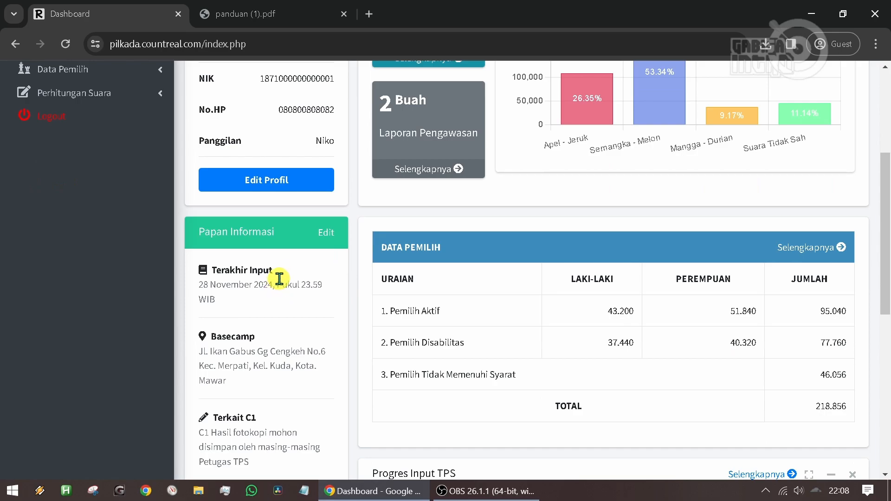
{"action": "scroll", "coordinate": [284, 260], "scroll_direction": "down", "scroll_amount": 2}
{"action": "scroll", "coordinate": [286, 245], "scroll_direction": "down", "scroll_amount": 2}
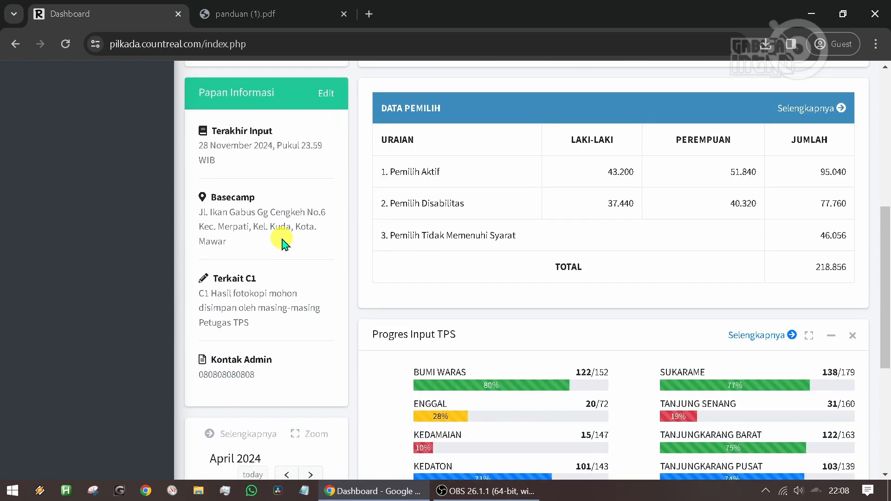
{"action": "left_click", "coordinate": [328, 98]}
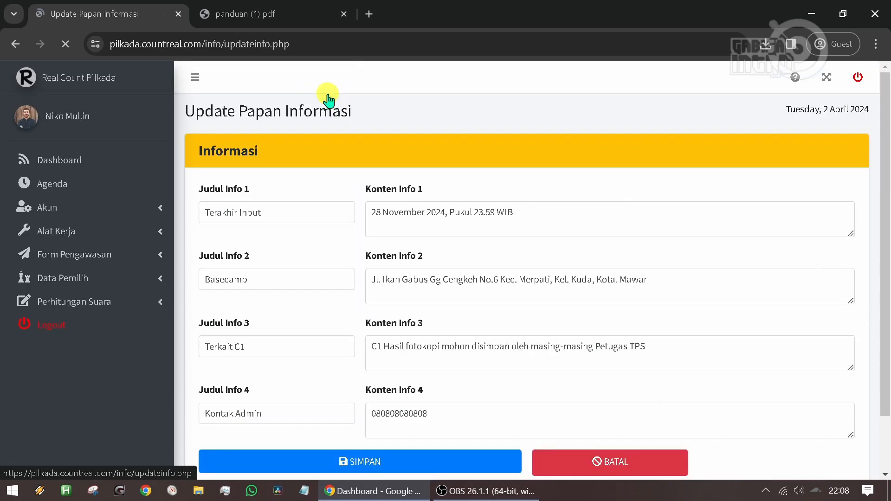
{"action": "scroll", "coordinate": [328, 98], "scroll_direction": "down", "scroll_amount": 2}
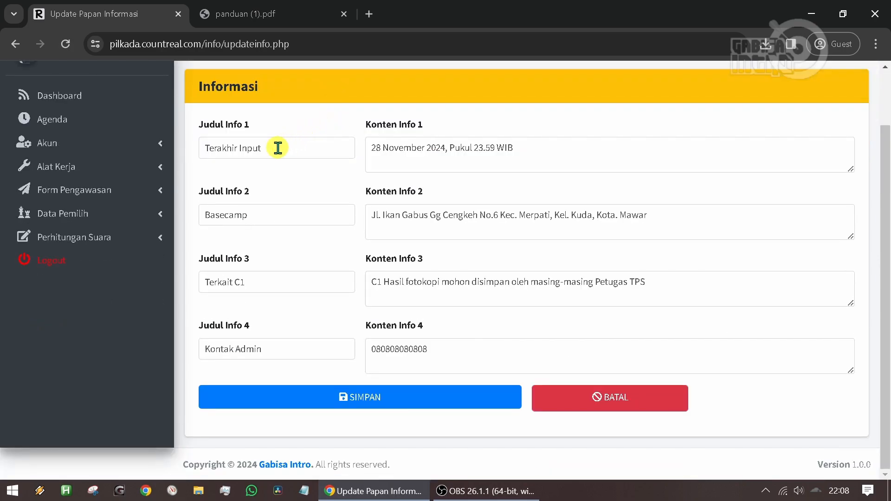
- Change the Terakhir Input text in Konten Info 1 to "29 November 2024, Pukul 22.59 WIB"
{"action": "left_click", "coordinate": [380, 147]}
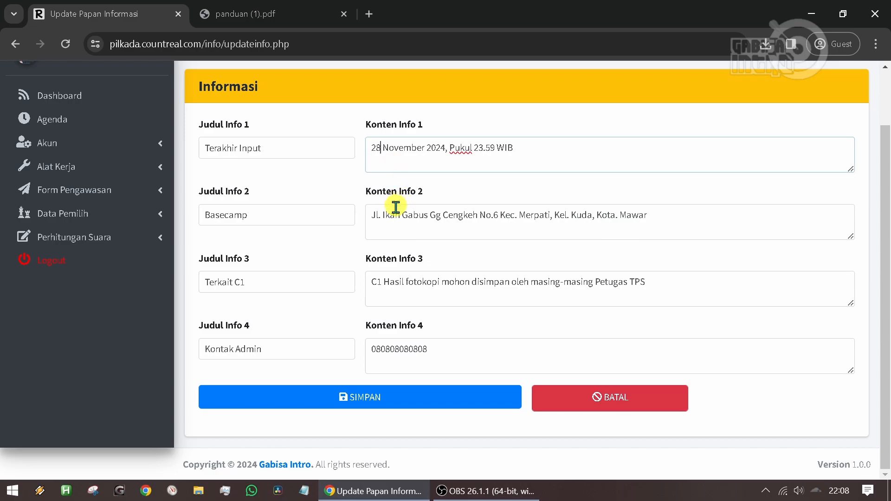
{"action": "key", "text": "BackSpace"}
{"action": "type", "text": "9"}
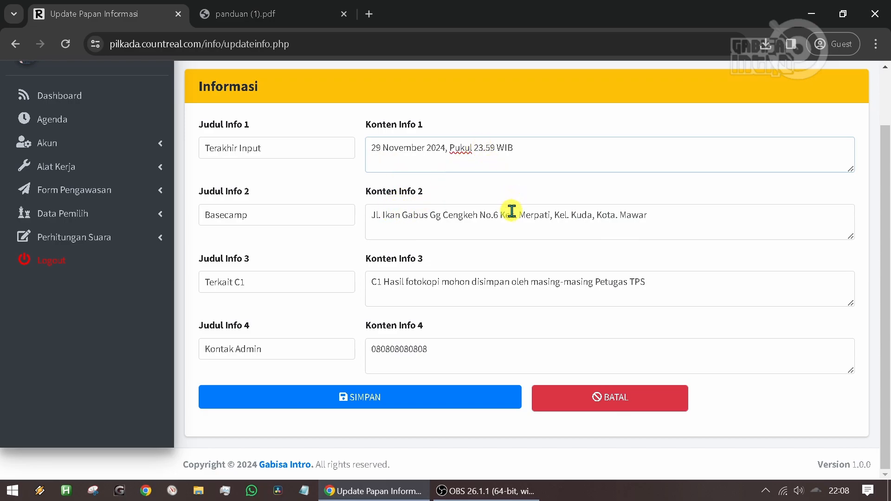
{"action": "type", "text": "2"}
- Replace the second word of the street name in the Basecamp address in Konten Info 2
{"action": "left_click", "coordinate": [411, 213]}
{"action": "double_click", "coordinate": [410, 213]}
{"action": "type", "text": "To"}
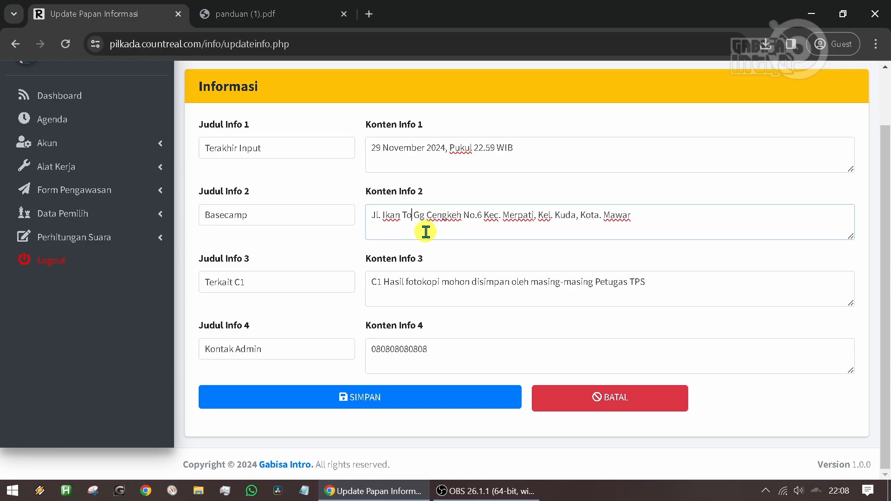
{"action": "key", "text": "BackSpace"}
{"action": "key", "text": "BackSpace"}
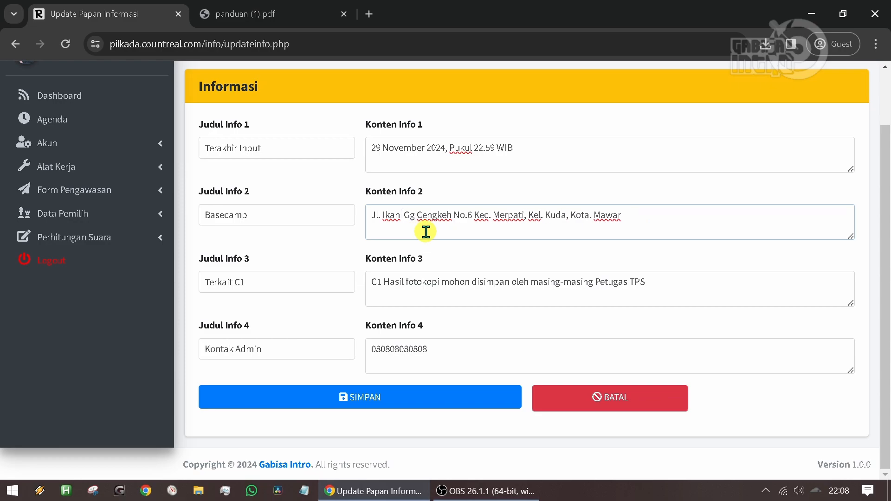
{"action": "type", "text": "Pari"}
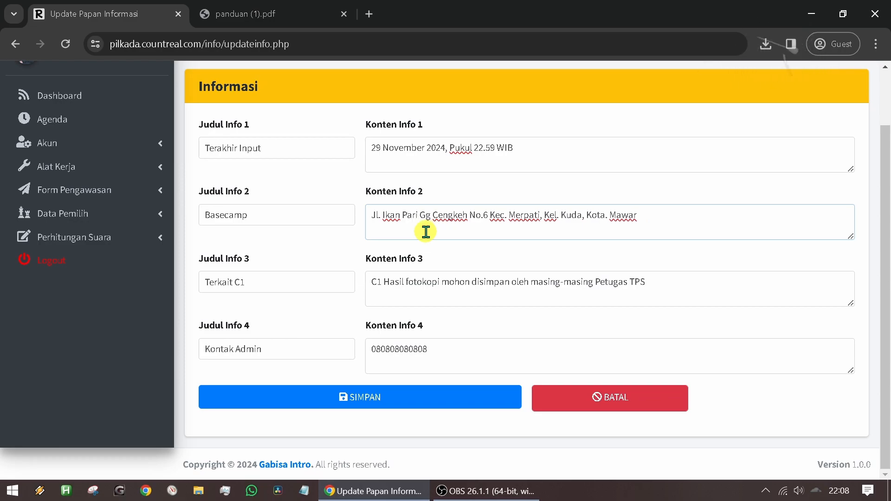
- Append "dan di Pdf kan" to the Terkait C1 text in Konten Info 3 and put the cursor in Judul Info 4
{"action": "left_click", "coordinate": [304, 283]}
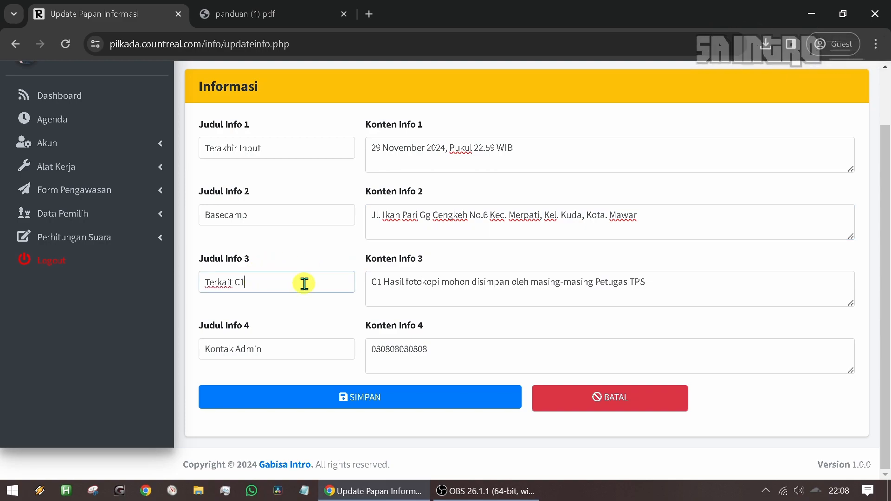
{"action": "left_click", "coordinate": [661, 281]}
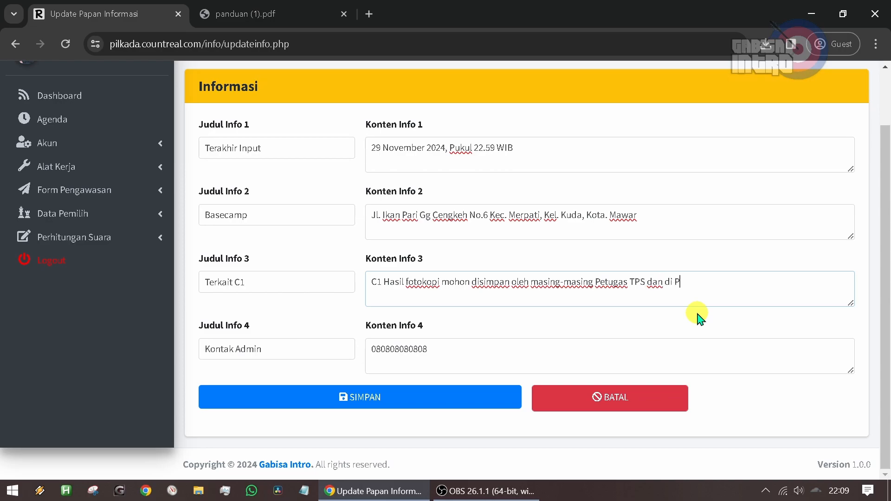
{"action": "type", "text": "dan di Pdf kan"}
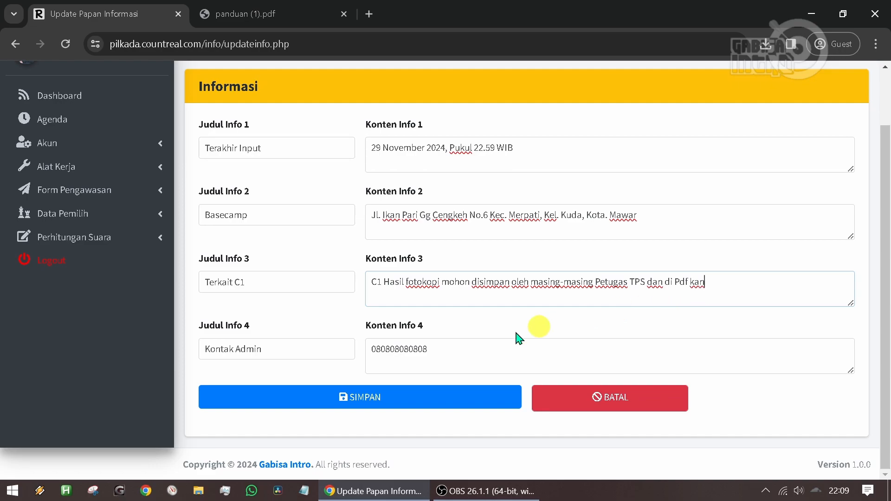
{"action": "left_click", "coordinate": [299, 348]}
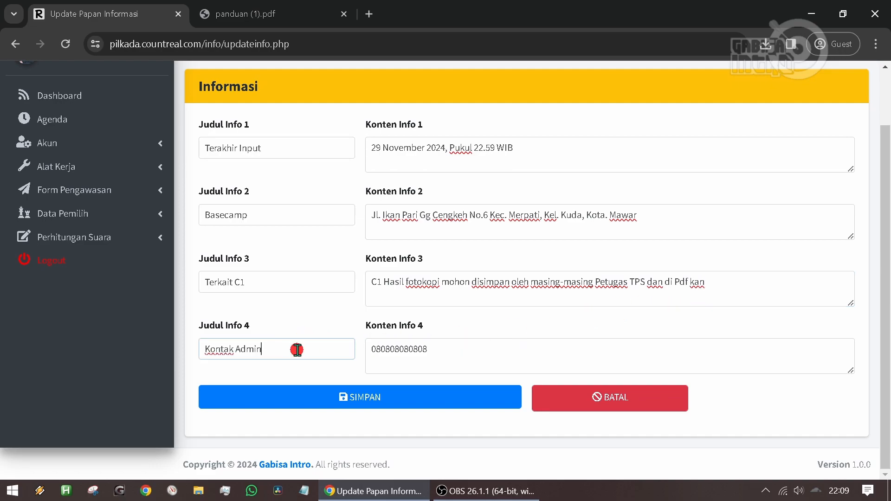
- Replace the admin's phone number in Konten Info 4, save the form and check the updated Papan Informasi on the dashboard
{"action": "left_click_drag", "start_coordinate": [441, 350], "coordinate": [328, 355]}
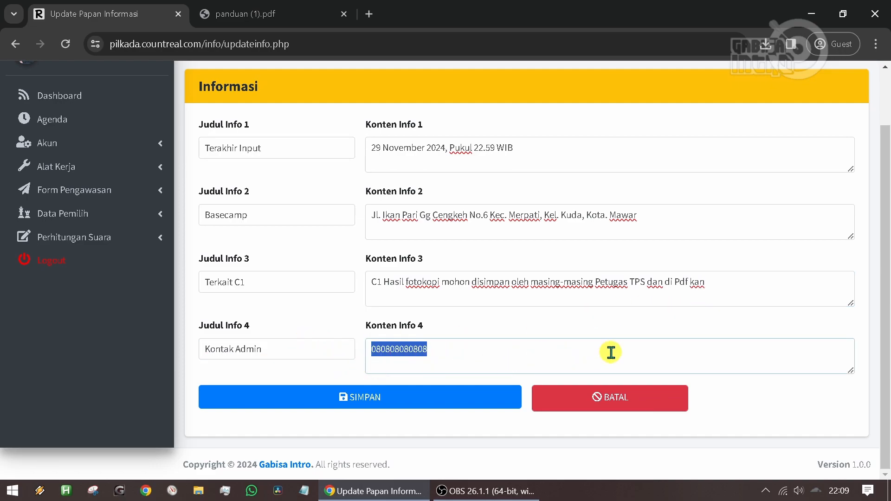
{"action": "type", "text": "0505050505"}
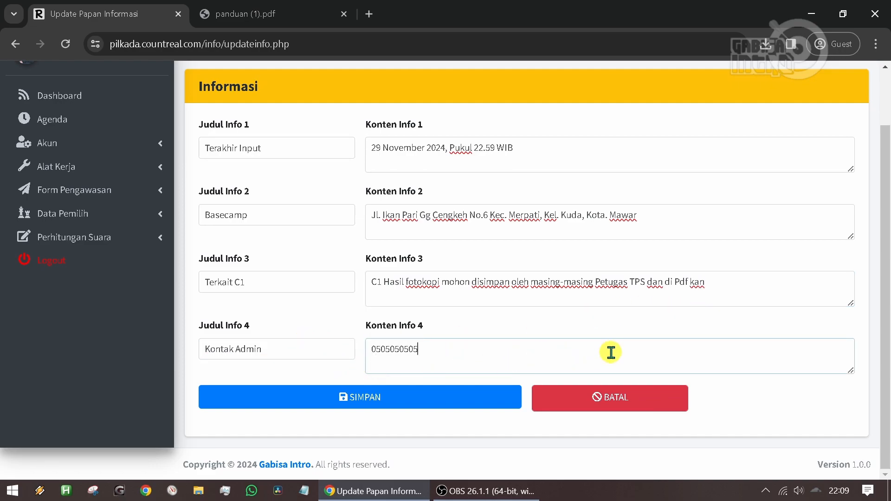
{"action": "left_click", "coordinate": [400, 398]}
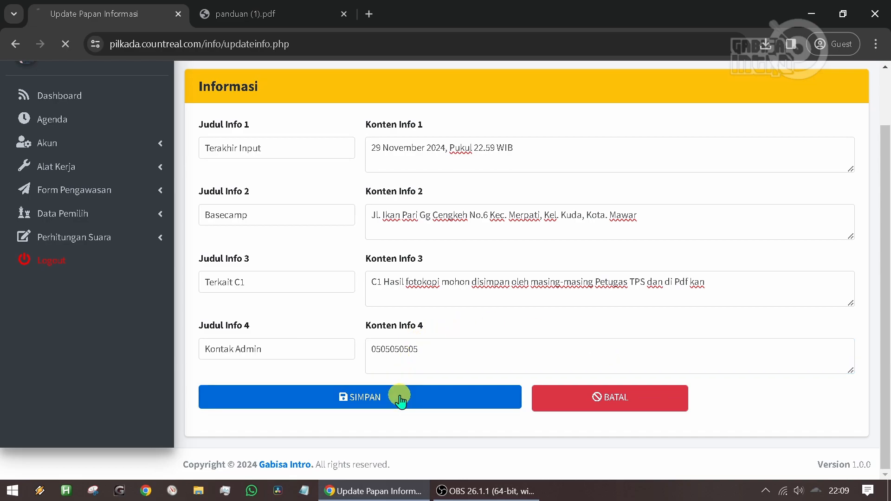
{"action": "scroll", "coordinate": [301, 259], "scroll_direction": "down", "scroll_amount": 3}
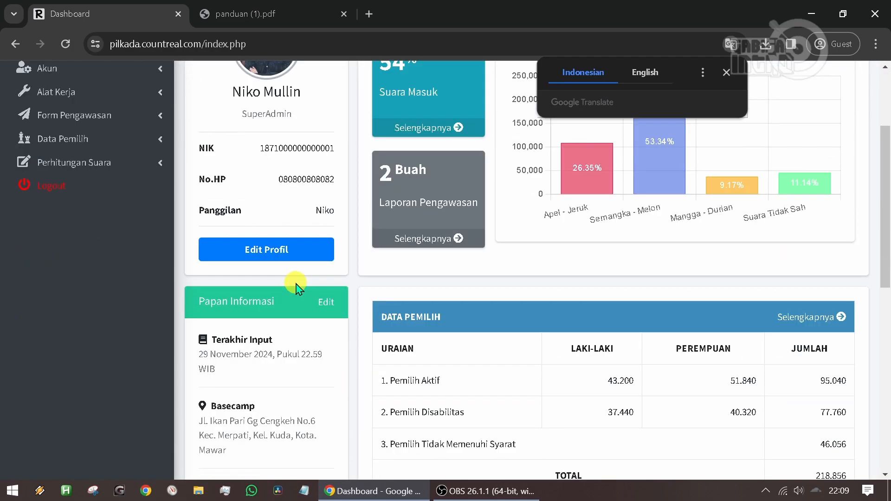
{"action": "scroll", "coordinate": [302, 239], "scroll_direction": "down", "scroll_amount": 3}
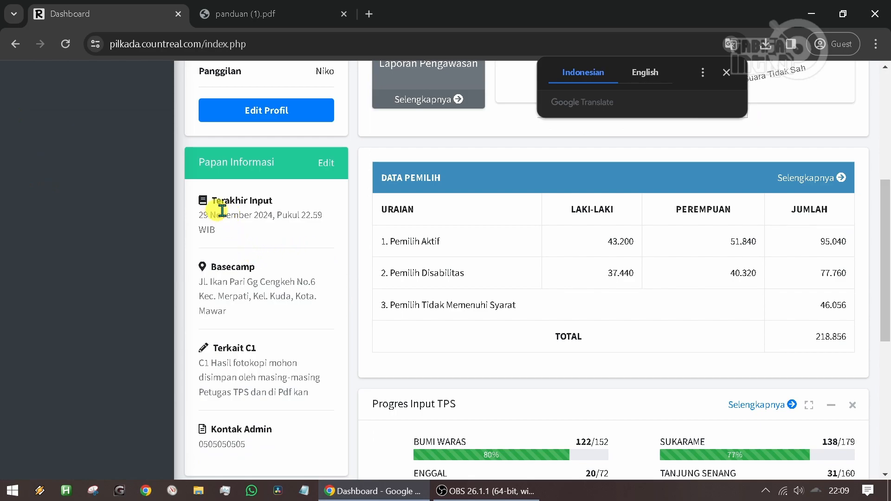
- Dismiss the translation popup and examine the input counts per kecamatan in Progres Input TPS, starting with BUMI WARAS
{"action": "scroll", "coordinate": [274, 409], "scroll_direction": "down", "scroll_amount": 5}
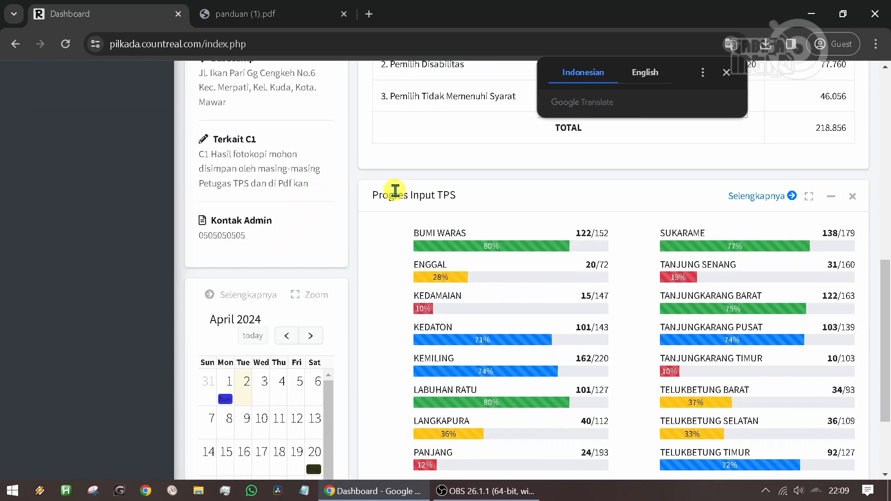
{"action": "left_click", "coordinate": [727, 73]}
{"action": "scroll", "coordinate": [523, 155], "scroll_direction": "down", "scroll_amount": 2}
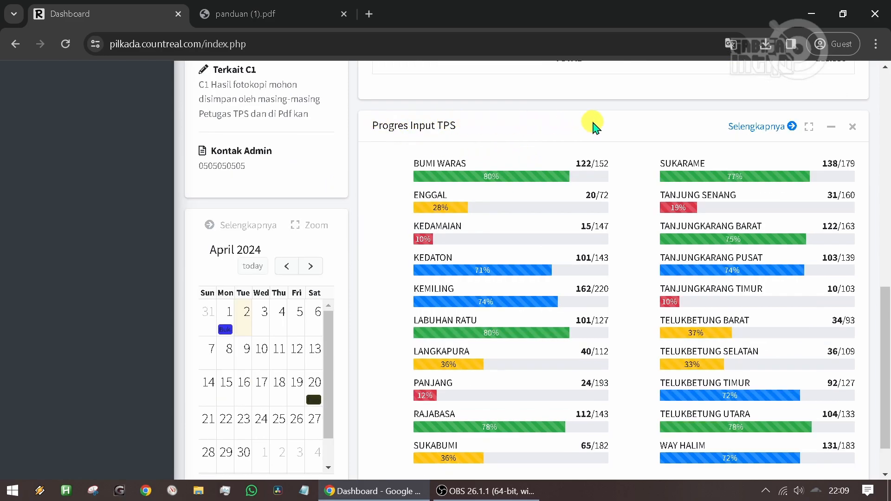
{"action": "scroll", "coordinate": [590, 126], "scroll_direction": "down", "scroll_amount": 2}
{"action": "left_click_drag", "start_coordinate": [881, 364], "coordinate": [886, 361]}
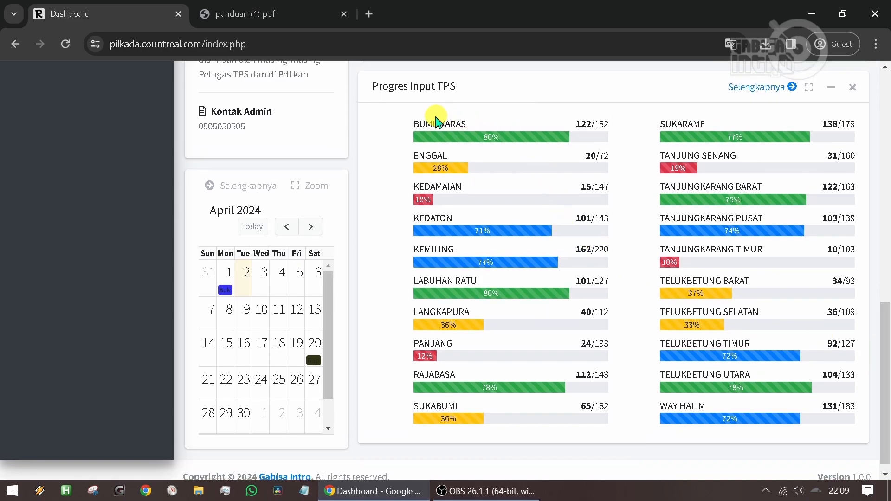
{"action": "left_click_drag", "start_coordinate": [416, 119], "coordinate": [473, 125]}
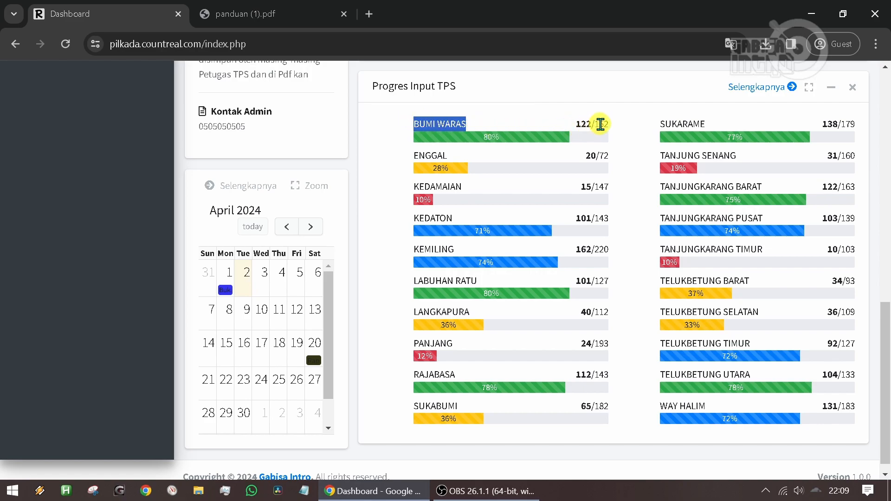
{"action": "double_click", "coordinate": [585, 124]}
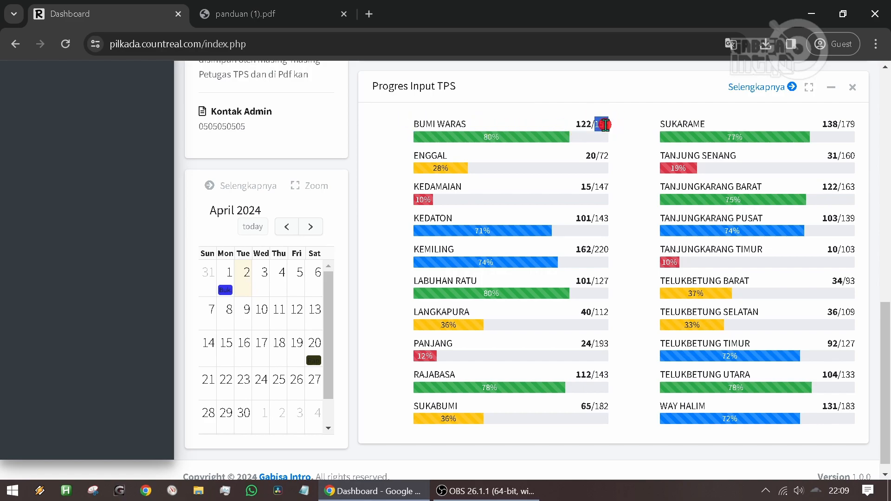
{"action": "left_click", "coordinate": [584, 123]}
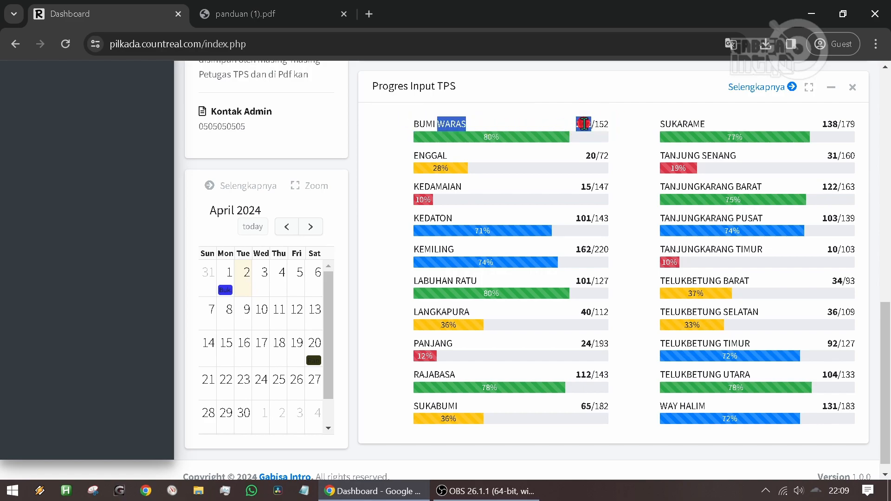
{"action": "left_click", "coordinate": [604, 157]}
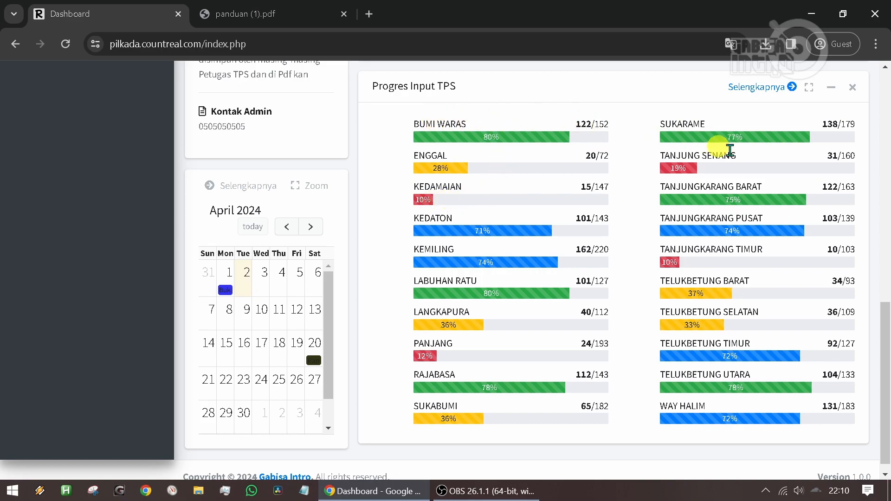
- Open the full details of Progres Input TPS and look through the TPS BELUM INPUT and TPS SUDAH INPUT lists
{"action": "scroll", "coordinate": [499, 209], "scroll_direction": "up", "scroll_amount": 9}
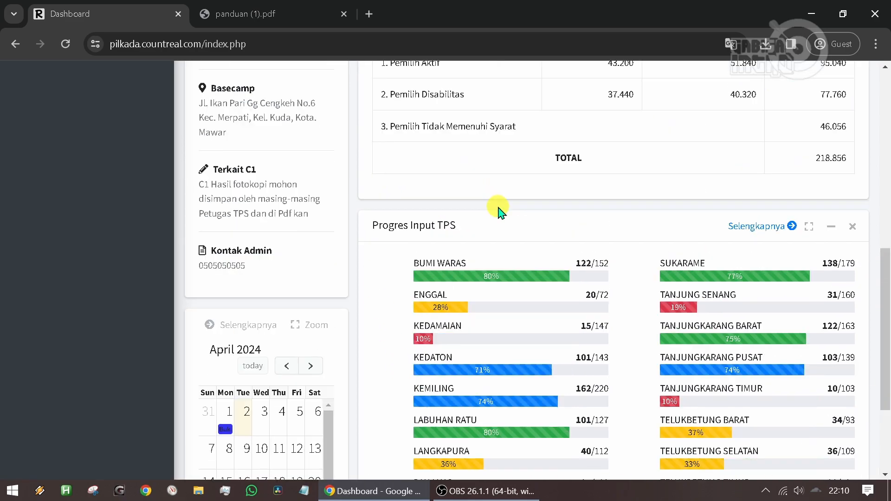
{"action": "scroll", "coordinate": [414, 142], "scroll_direction": "up", "scroll_amount": 2}
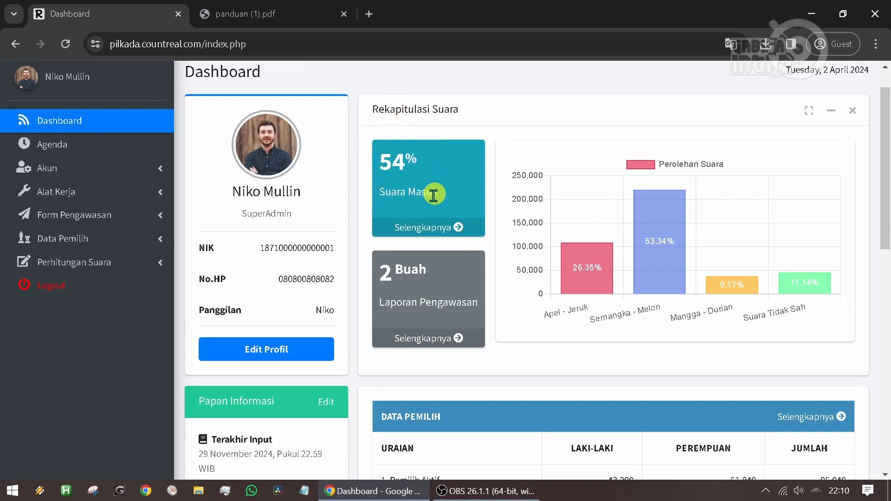
{"action": "scroll", "coordinate": [407, 184], "scroll_direction": "down", "scroll_amount": 2}
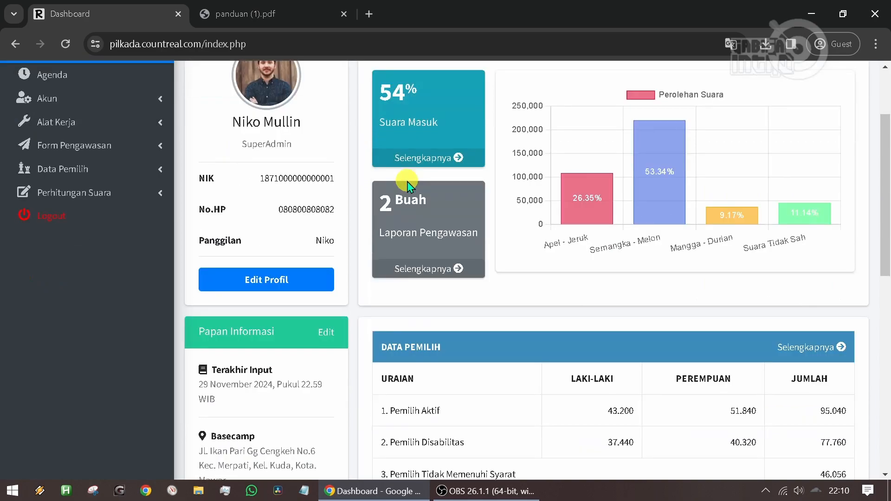
{"action": "scroll", "coordinate": [413, 190], "scroll_direction": "down", "scroll_amount": 8}
{"action": "scroll", "coordinate": [415, 194], "scroll_direction": "down", "scroll_amount": 2}
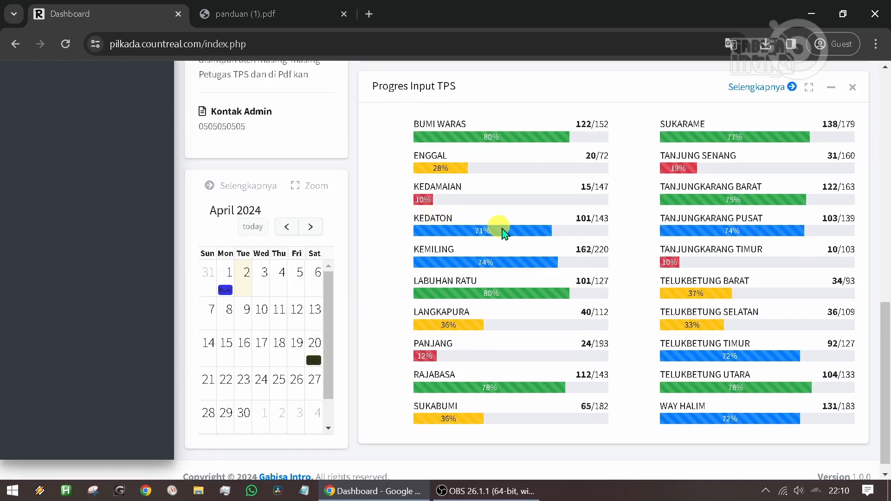
{"action": "left_click", "coordinate": [745, 90]}
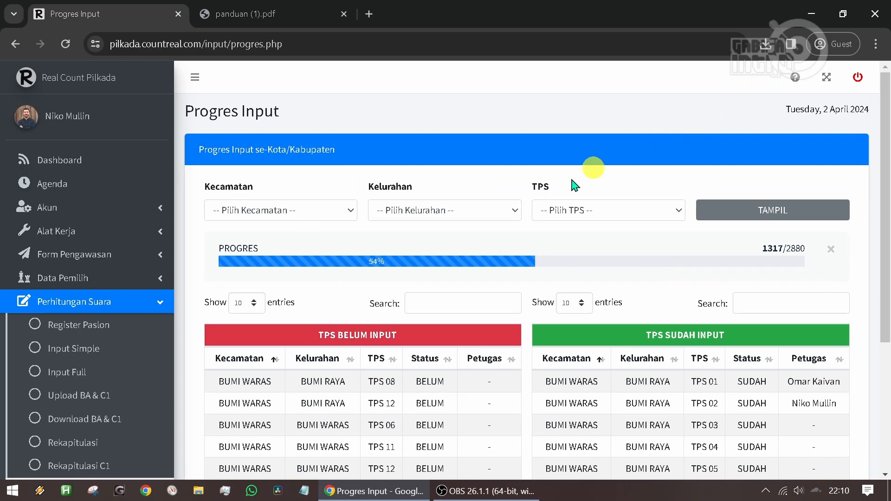
{"action": "scroll", "coordinate": [603, 237], "scroll_direction": "down", "scroll_amount": 4}
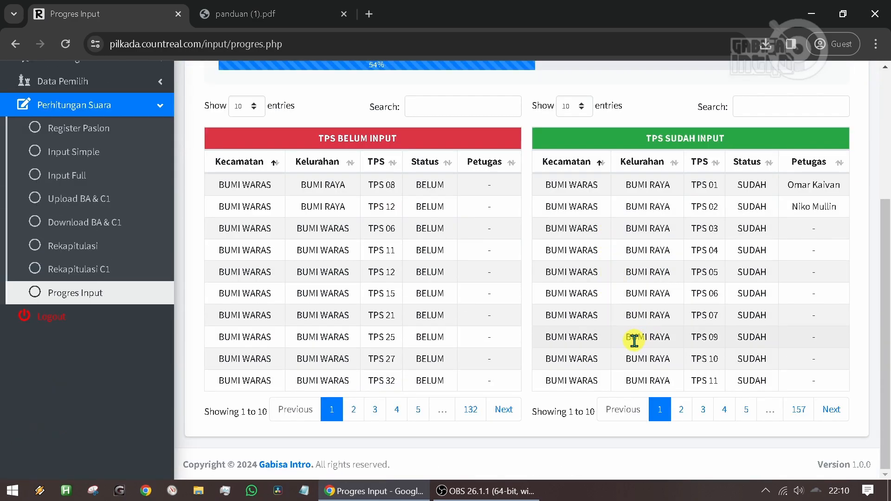
{"action": "scroll", "coordinate": [634, 341], "scroll_direction": "up", "scroll_amount": 5}
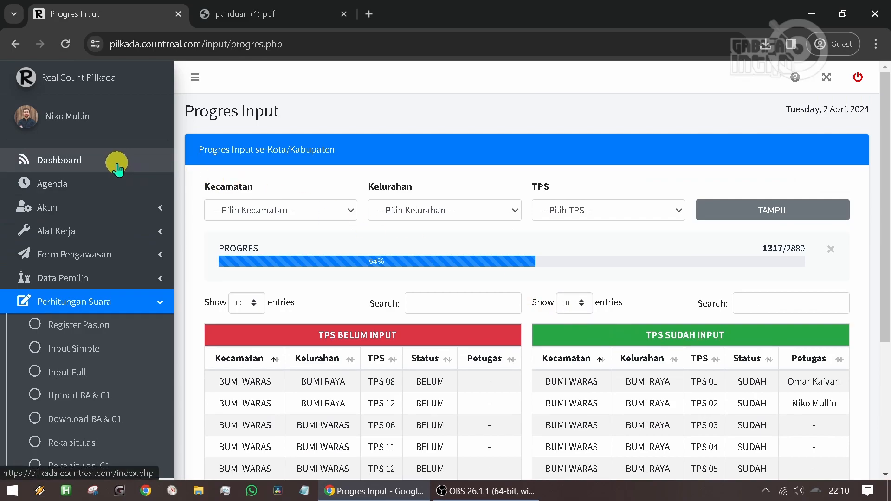
- Return to the dashboard, dismiss the translation popup and view the calendar's agenda entries on 1 and 20 April 2024
{"action": "left_click", "coordinate": [118, 169]}
{"action": "left_click", "coordinate": [724, 74]}
{"action": "scroll", "coordinate": [420, 185], "scroll_direction": "down", "scroll_amount": 10}
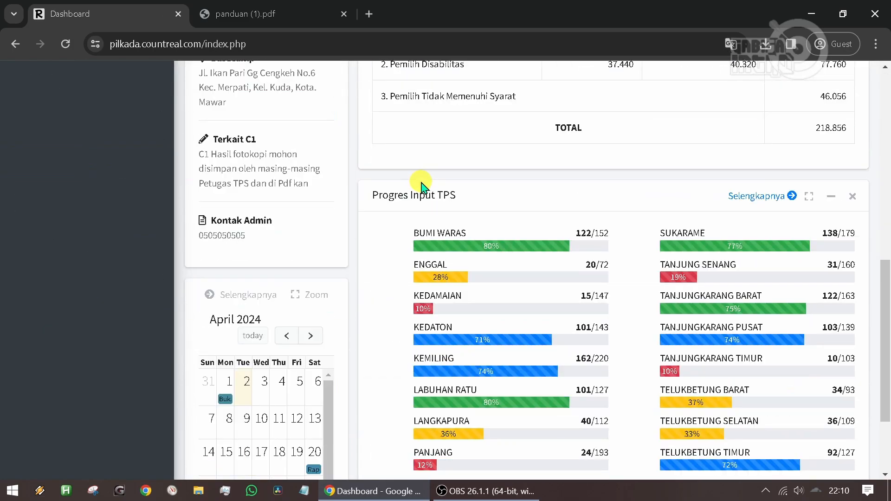
{"action": "scroll", "coordinate": [421, 188], "scroll_direction": "down", "scroll_amount": 1}
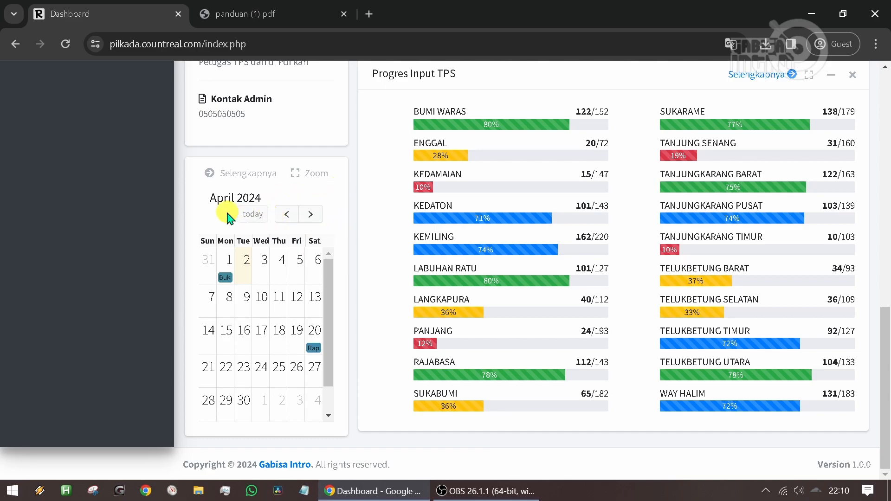
{"action": "left_click", "coordinate": [226, 277]}
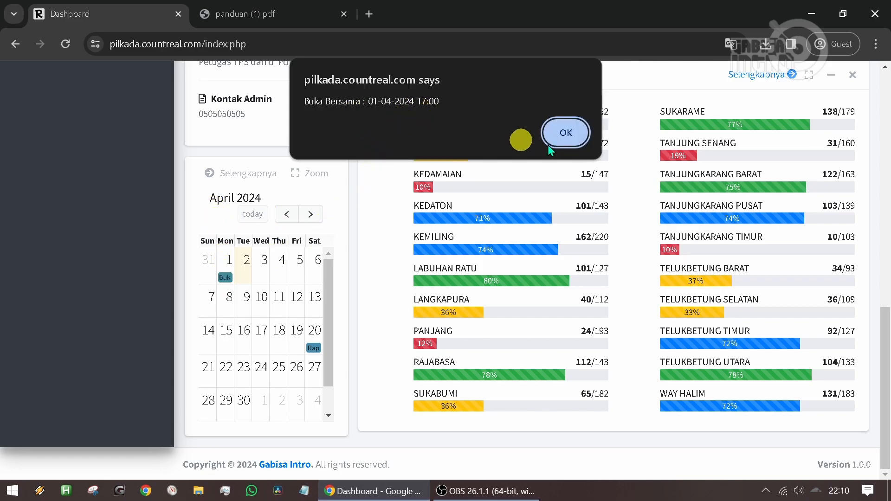
{"action": "left_click", "coordinate": [566, 134]}
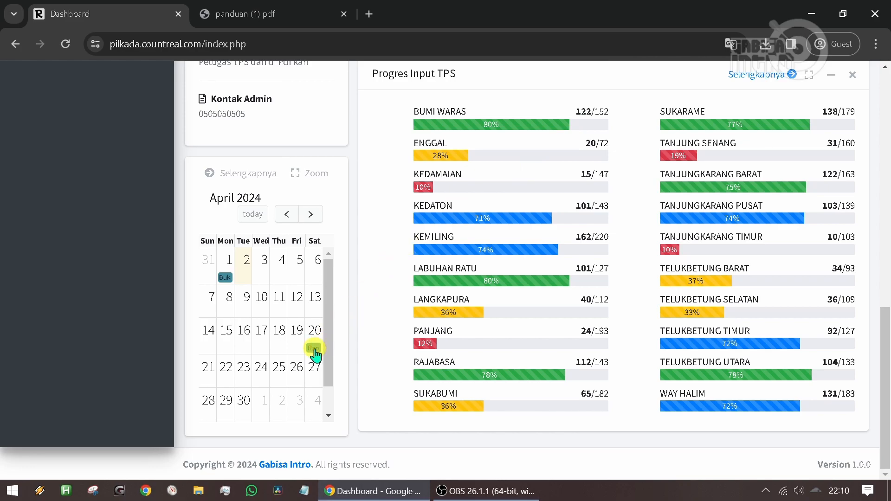
{"action": "left_click", "coordinate": [314, 349]}
{"action": "left_click", "coordinate": [567, 134]}
- Show May 2024 in the dashboard calendar, view the 15 May agenda entry and go back to April 2024
{"action": "left_click", "coordinate": [316, 214]}
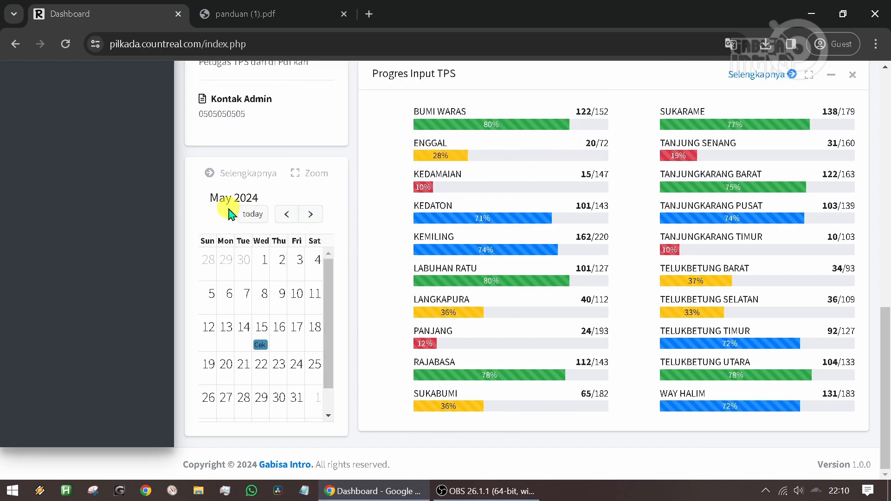
{"action": "left_click", "coordinate": [260, 346]}
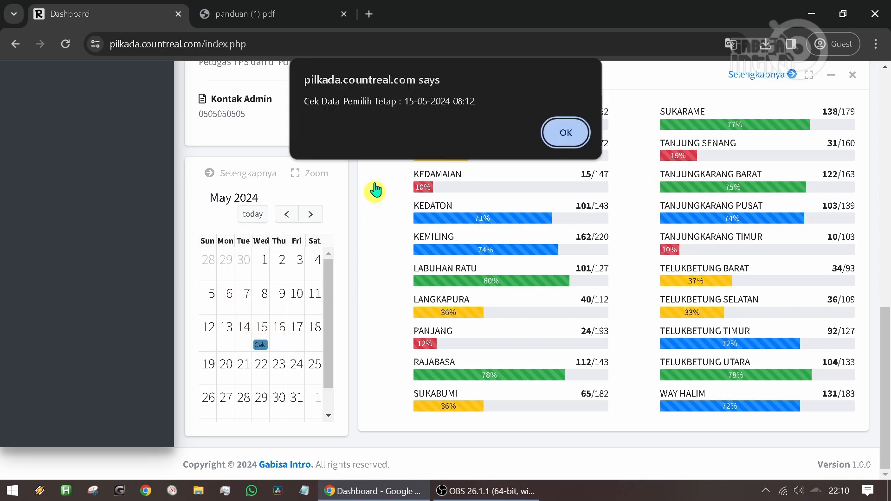
{"action": "left_click", "coordinate": [567, 133]}
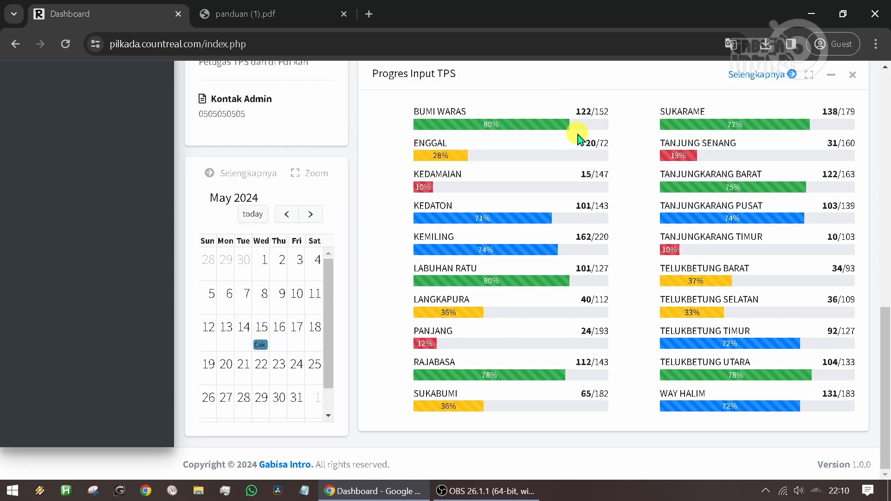
{"action": "left_click", "coordinate": [287, 214]}
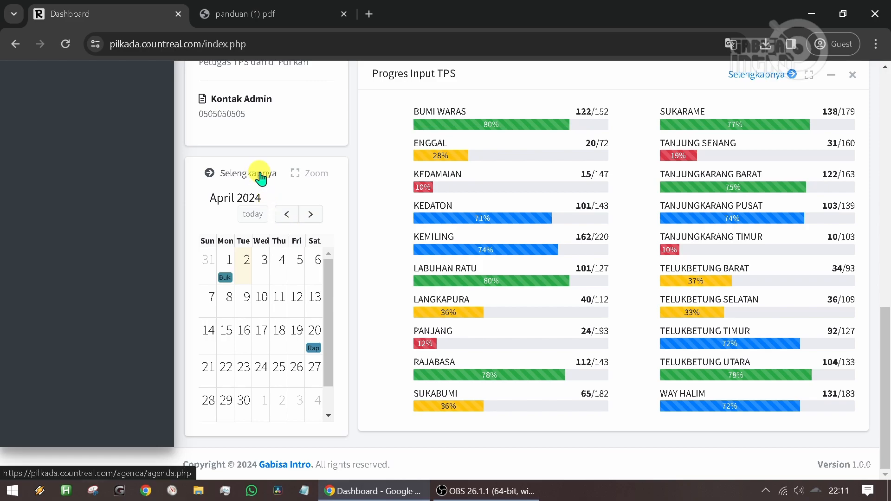
- Enlarge the dashboard calendar and restore its size, and open the full Agenda page from it
{"action": "left_click", "coordinate": [311, 173]}
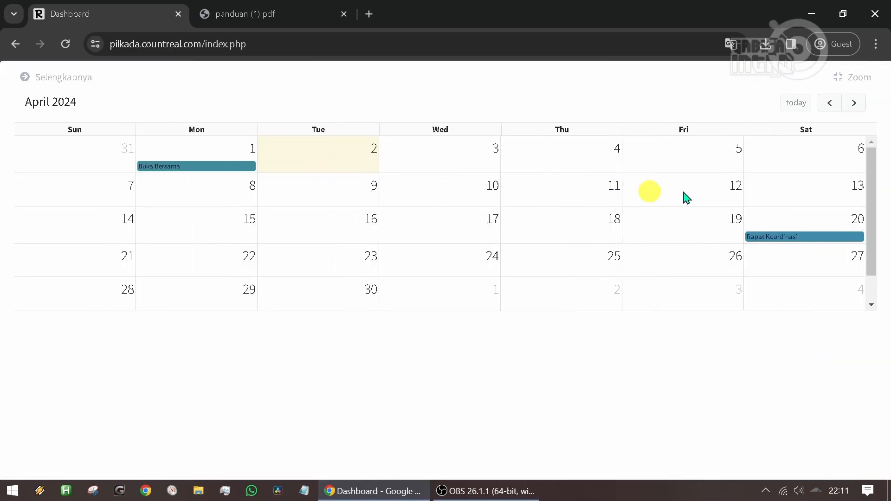
{"action": "left_click", "coordinate": [856, 78]}
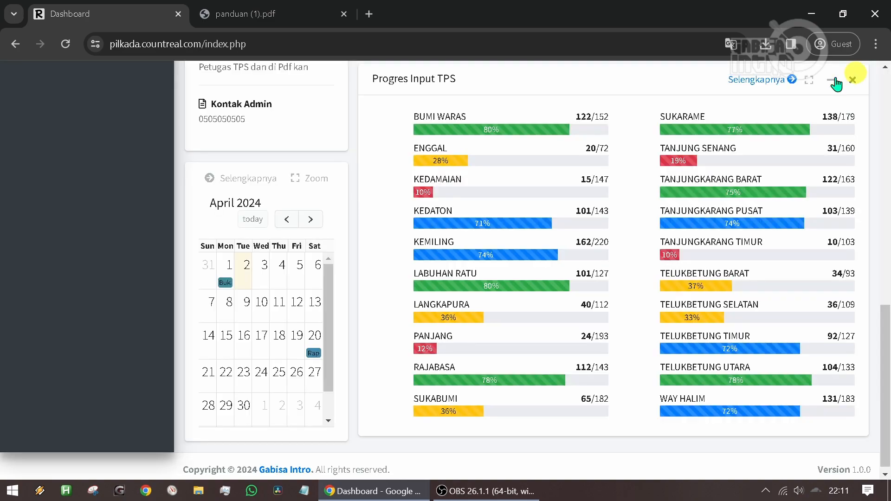
{"action": "left_click", "coordinate": [237, 178]}
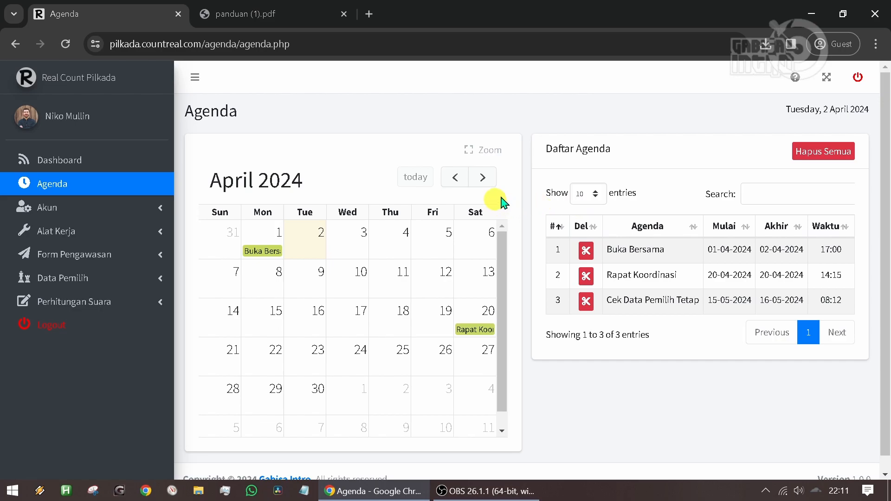
- Return to the dashboard, dismiss the translation popup, look over the dashboard sections once more and reopen the Agenda page
{"action": "left_click", "coordinate": [143, 164]}
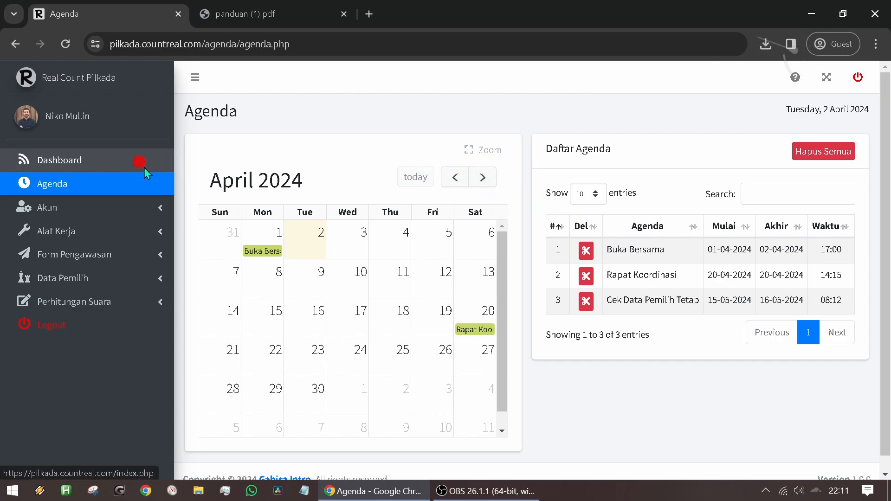
{"action": "left_click", "coordinate": [726, 73]}
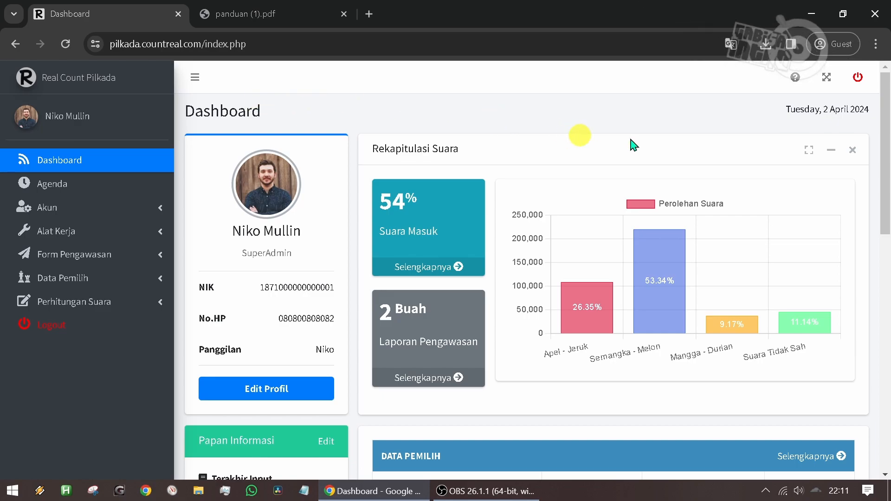
{"action": "scroll", "coordinate": [734, 149], "scroll_direction": "down", "scroll_amount": 13}
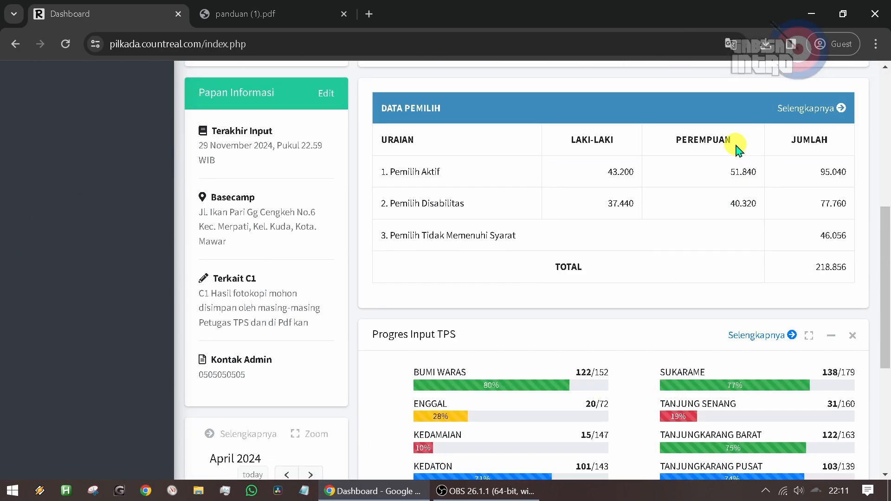
{"action": "scroll", "coordinate": [737, 151], "scroll_direction": "up", "scroll_amount": 13}
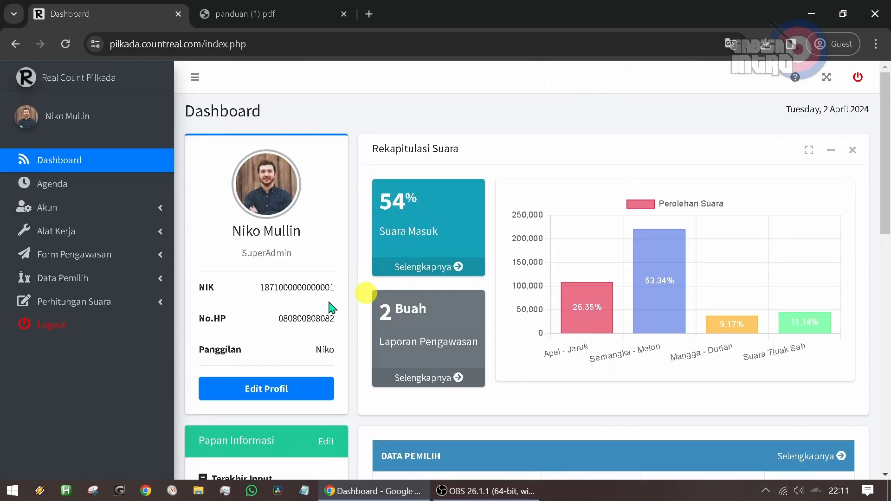
{"action": "left_click", "coordinate": [80, 184]}
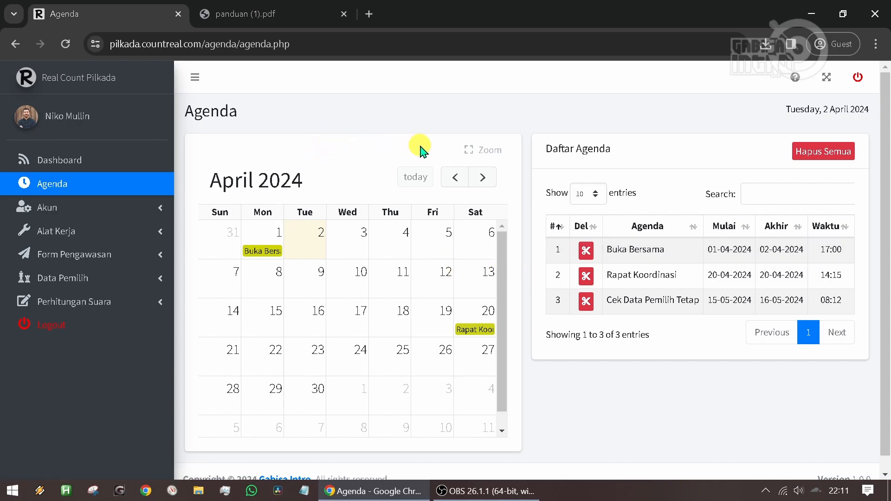
- Create the agenda "Halal bi Halah Idul Fitri" from 11/04/2024 to 12/04/2024 at 11:16 and save it
{"action": "left_click", "coordinate": [392, 288]}
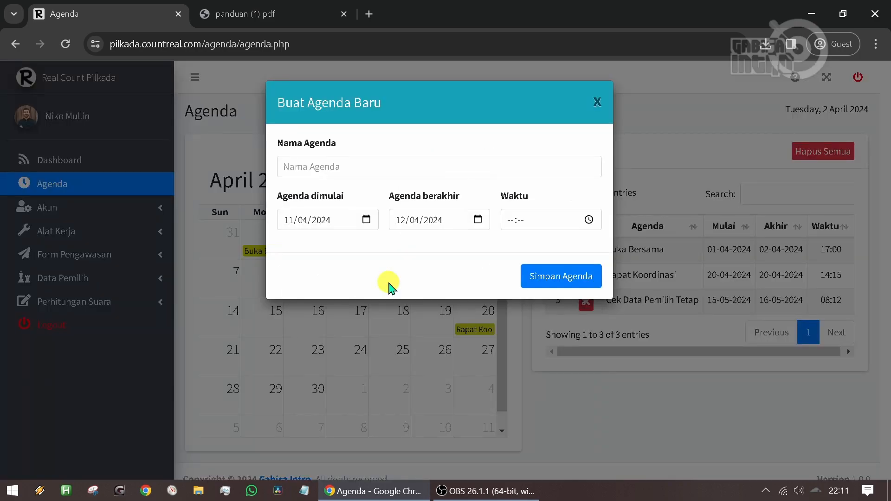
{"action": "left_click", "coordinate": [374, 166]}
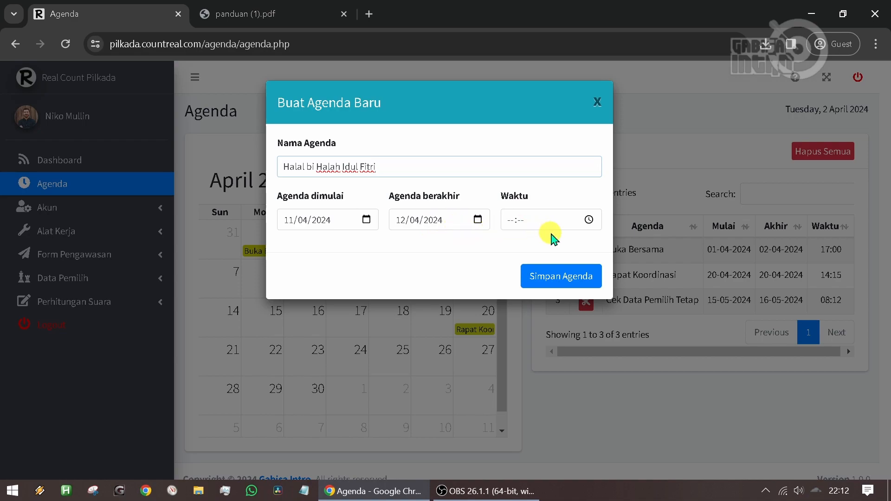
{"action": "left_click", "coordinate": [588, 219]}
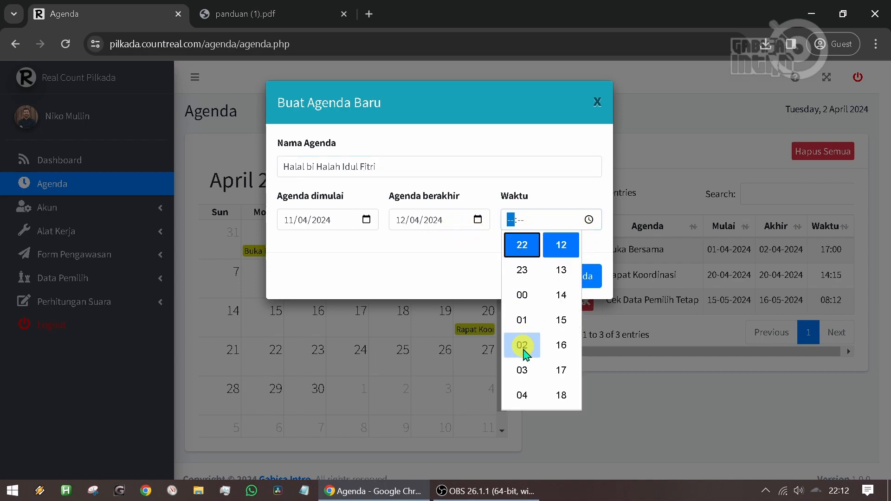
{"action": "scroll", "coordinate": [523, 294], "scroll_direction": "up", "scroll_amount": 6}
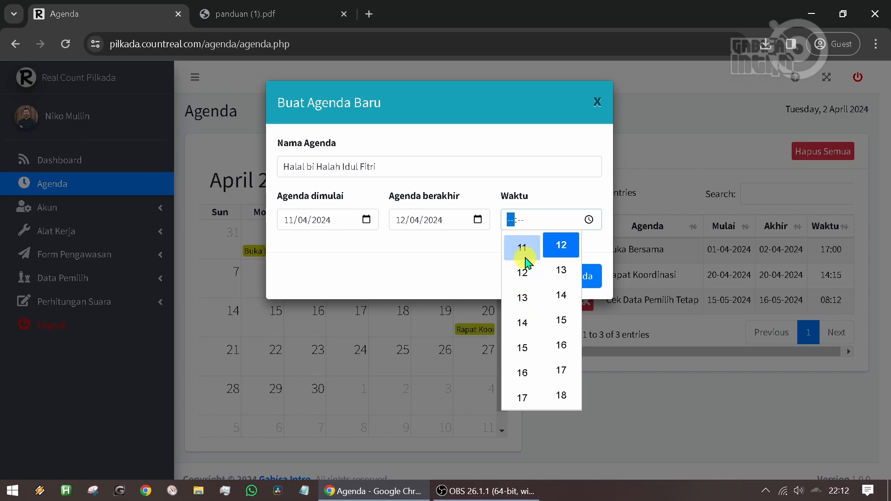
{"action": "left_click", "coordinate": [523, 255]}
{"action": "left_click", "coordinate": [561, 345]}
{"action": "left_click", "coordinate": [471, 255]}
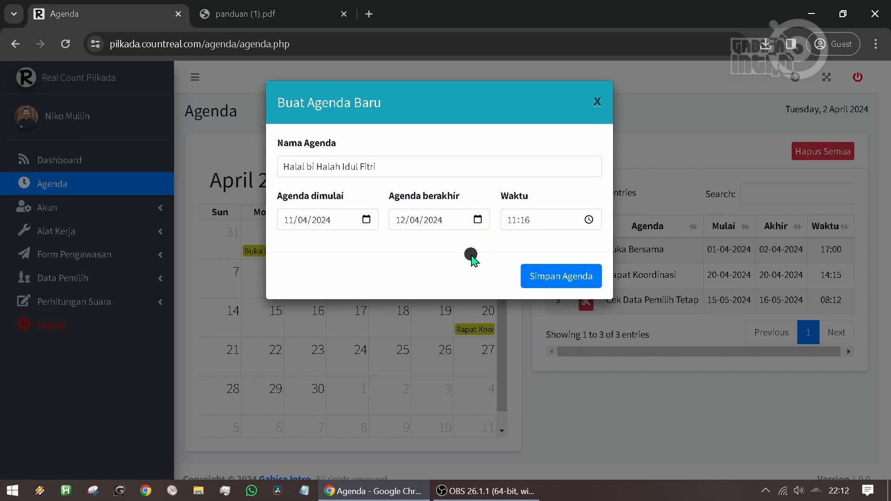
{"action": "left_click", "coordinate": [569, 280]}
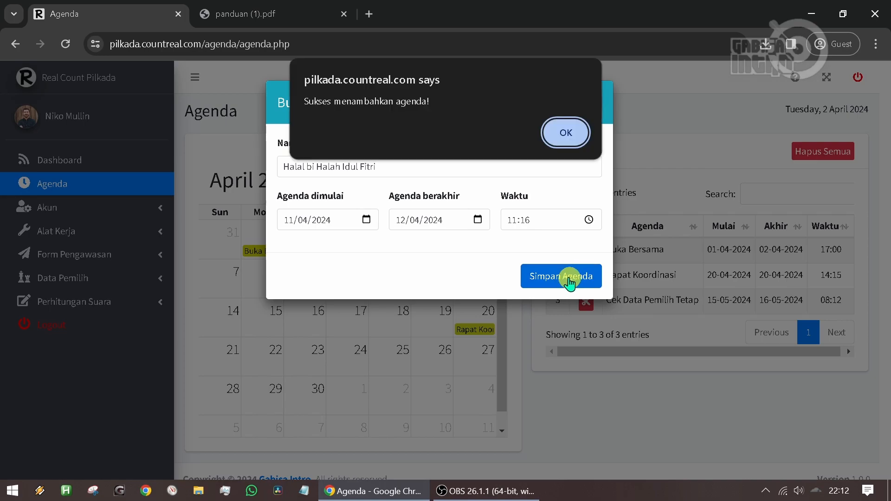
{"action": "left_click", "coordinate": [565, 132]}
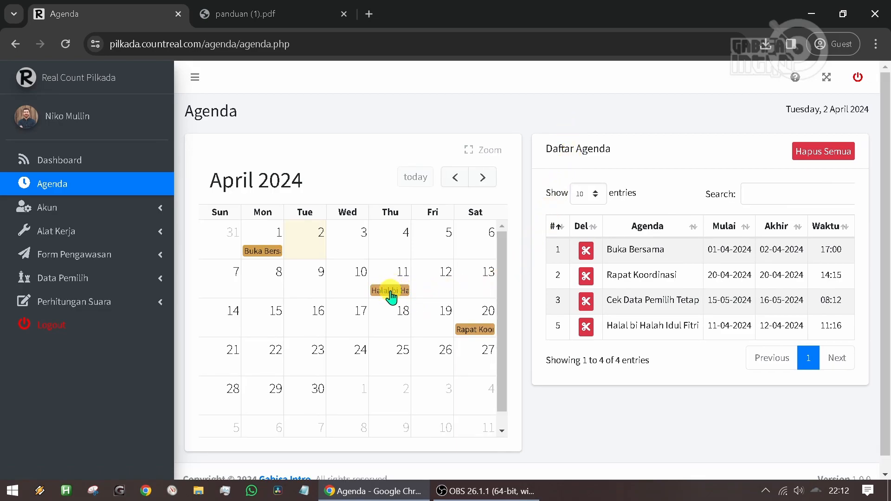
- View the 11 April calendar entry and its row in Daftar Agenda, and delete the Halal bi Halah Idul Fitri agenda
{"action": "left_click", "coordinate": [390, 291]}
{"action": "left_click", "coordinate": [564, 132]}
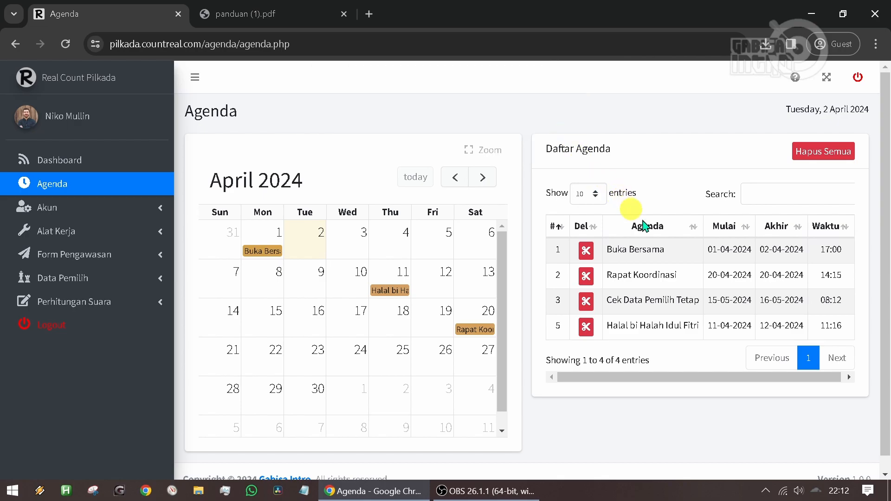
{"action": "left_click_drag", "start_coordinate": [612, 328], "coordinate": [844, 336]}
{"action": "left_click", "coordinate": [834, 330]}
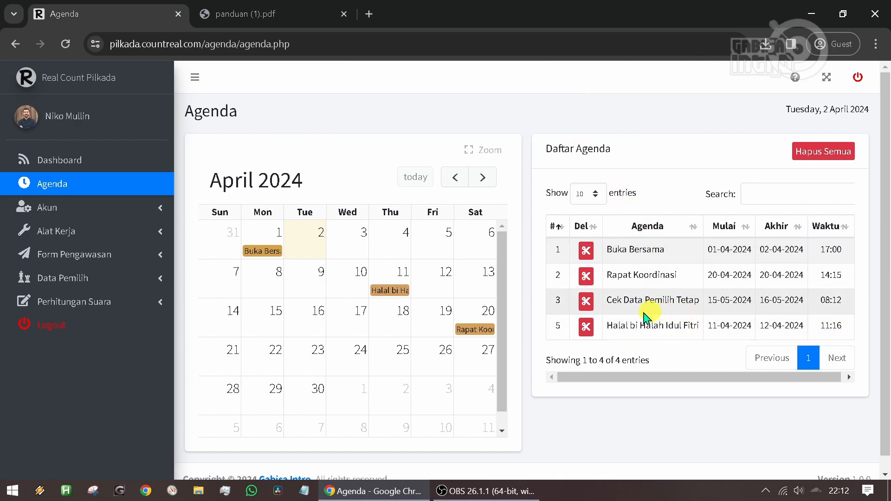
{"action": "left_click", "coordinate": [586, 327]}
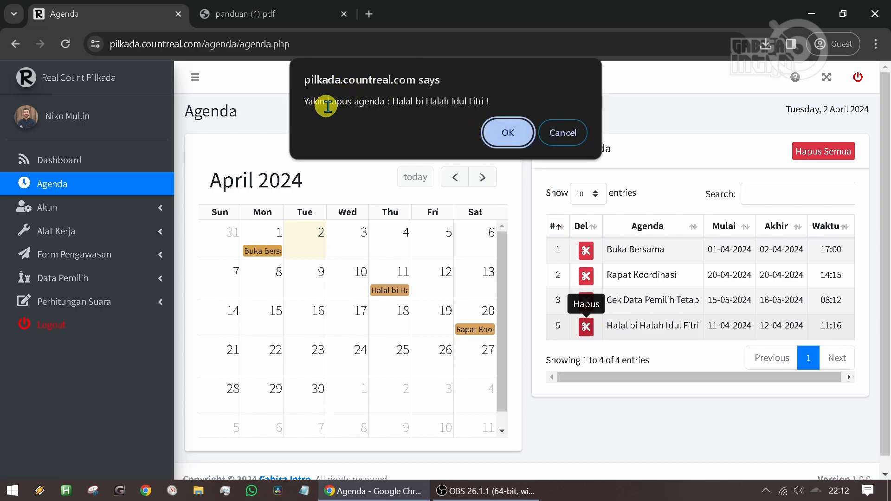
{"action": "left_click", "coordinate": [507, 133]}
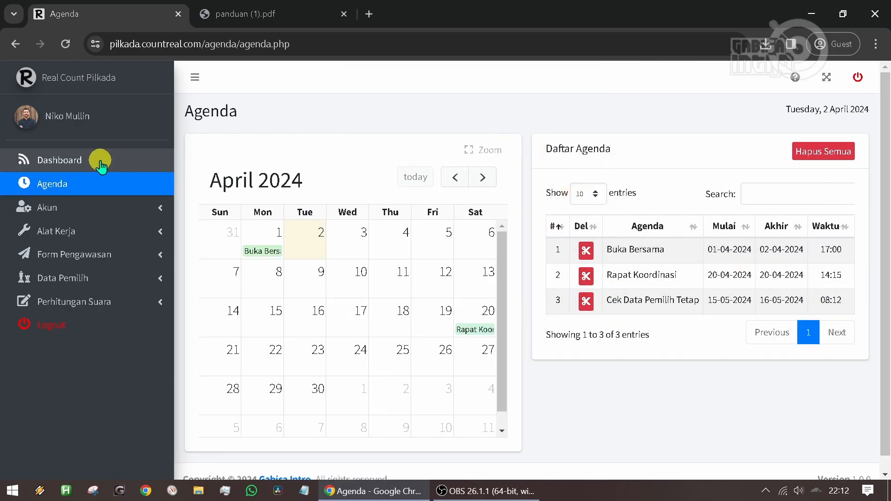
- Open the Profil Akun page and examine the full name, password, nickname, phone number and Jabatan fields
{"action": "left_click", "coordinate": [103, 214]}
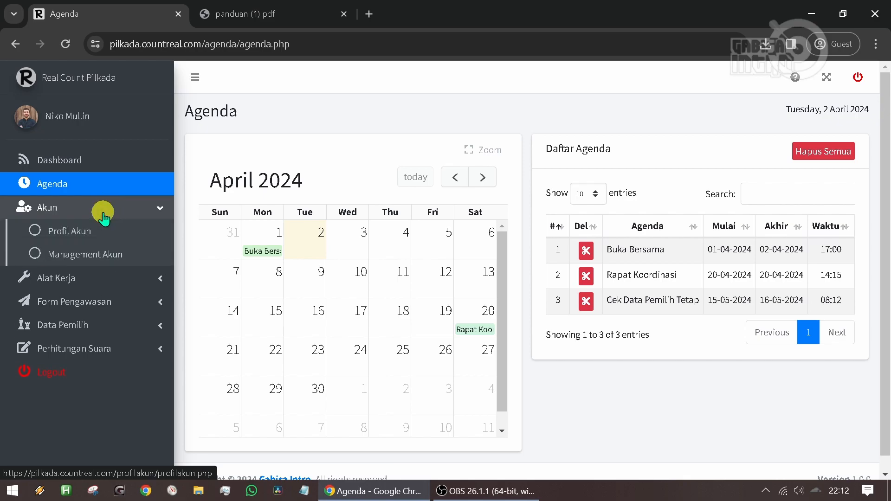
{"action": "left_click", "coordinate": [102, 238]}
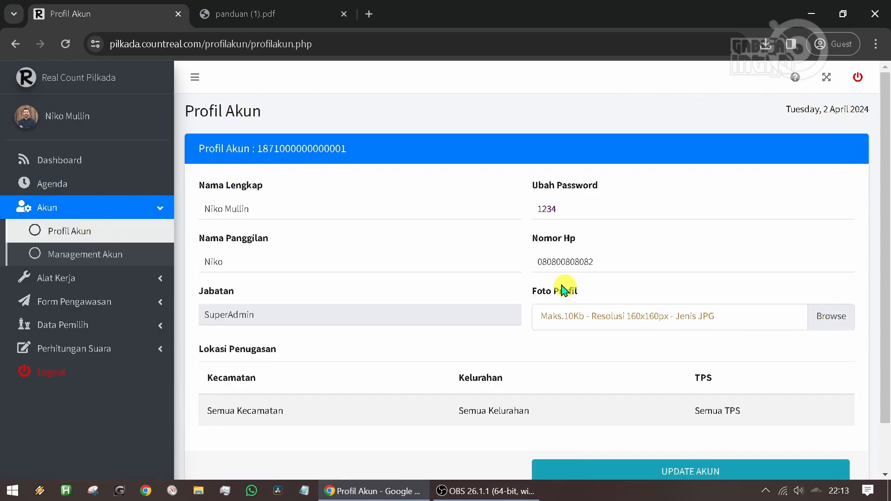
{"action": "scroll", "coordinate": [355, 231], "scroll_direction": "down", "scroll_amount": 2}
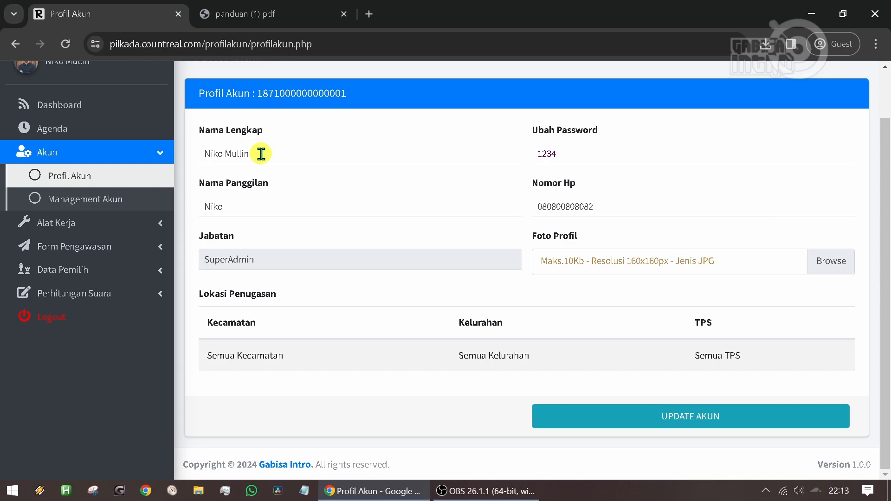
{"action": "left_click", "coordinate": [580, 155]}
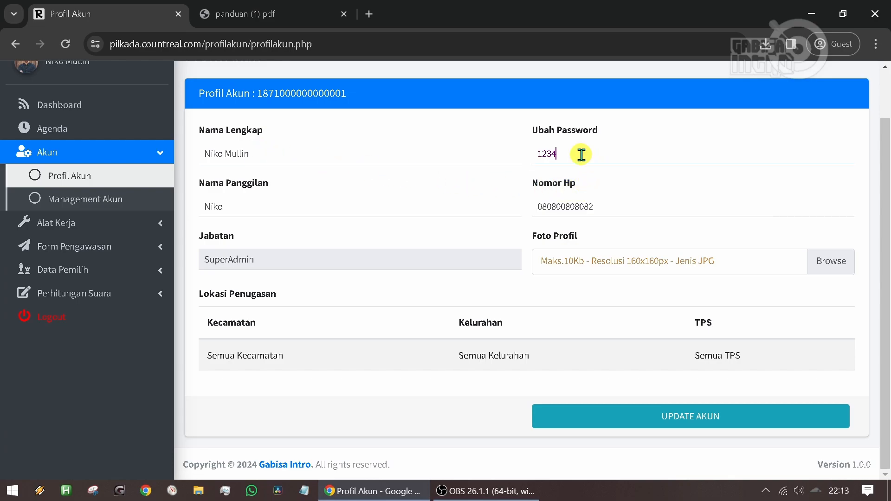
{"action": "left_click", "coordinate": [286, 206]}
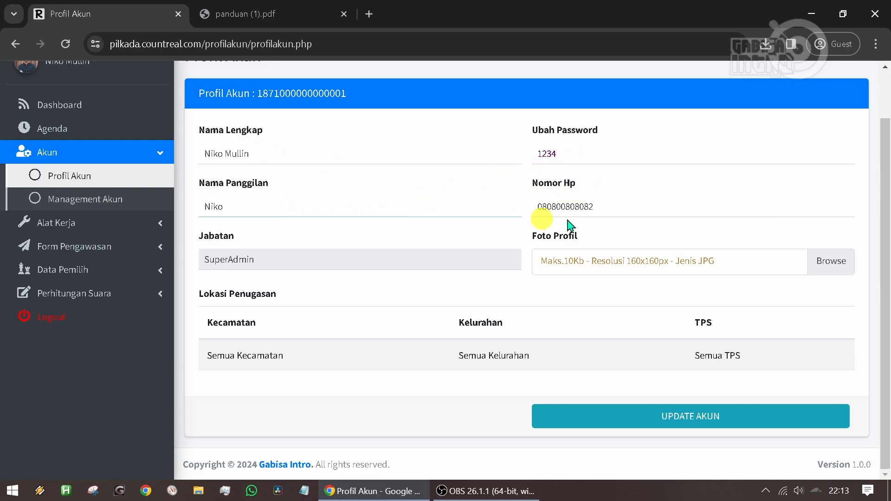
{"action": "left_click", "coordinate": [608, 209]}
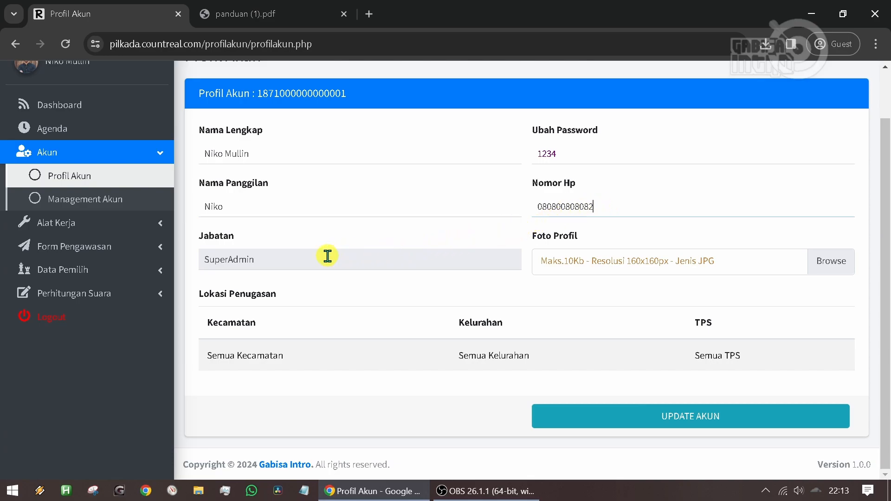
{"action": "double_click", "coordinate": [288, 258]}
{"action": "left_click", "coordinate": [288, 258]}
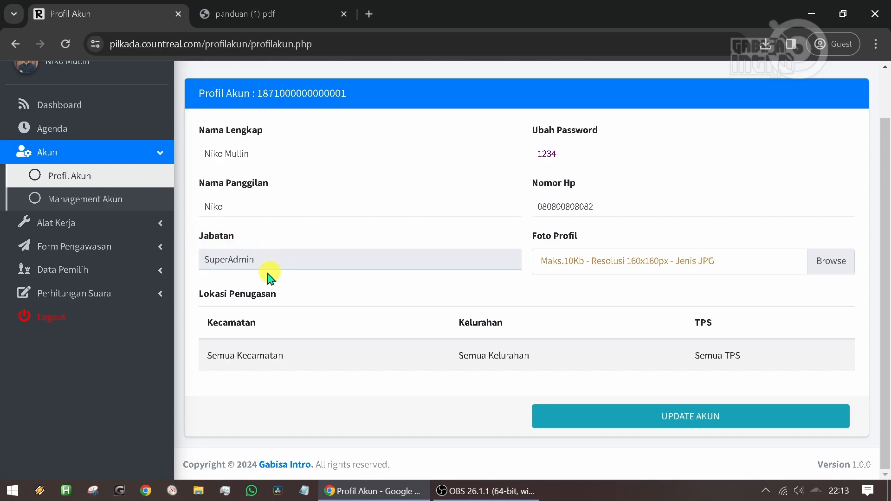
- Examine the Foto Profil upload requirements and the Kecamatan, Kelurahan and TPS assignments under Lokasi Penugasan
{"action": "scroll", "coordinate": [557, 241], "scroll_direction": "up", "scroll_amount": 1}
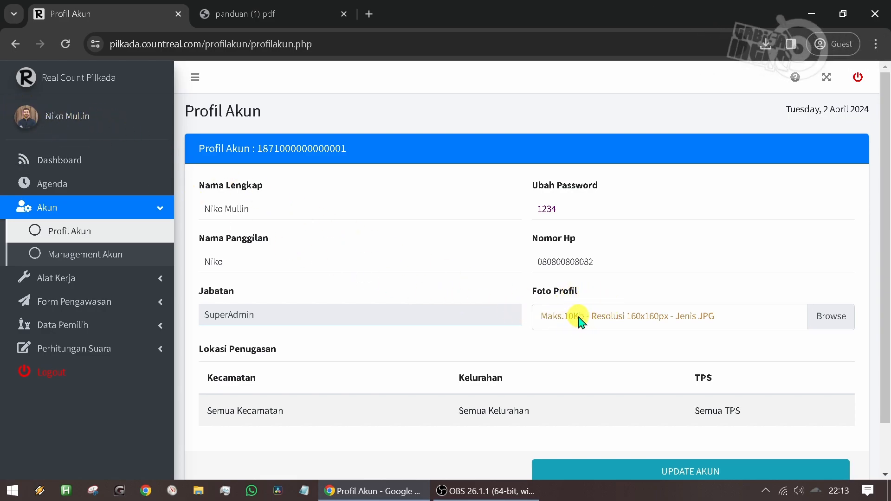
{"action": "scroll", "coordinate": [561, 320], "scroll_direction": "down", "scroll_amount": 2}
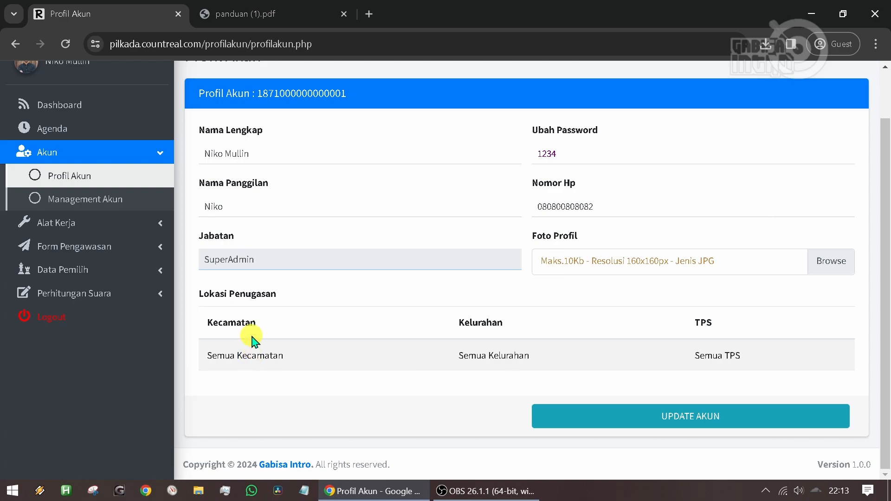
{"action": "left_click_drag", "start_coordinate": [206, 354], "coordinate": [299, 358]}
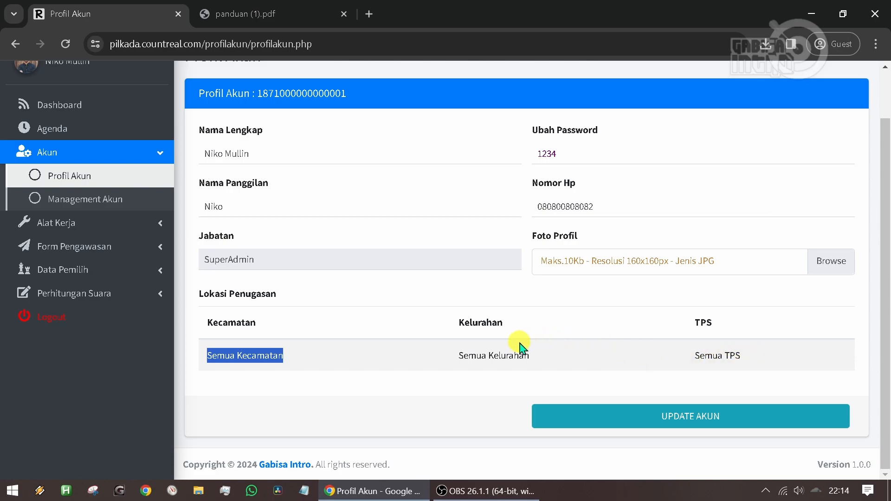
{"action": "left_click", "coordinate": [278, 356]}
{"action": "double_click", "coordinate": [504, 356]}
{"action": "double_click", "coordinate": [466, 356]}
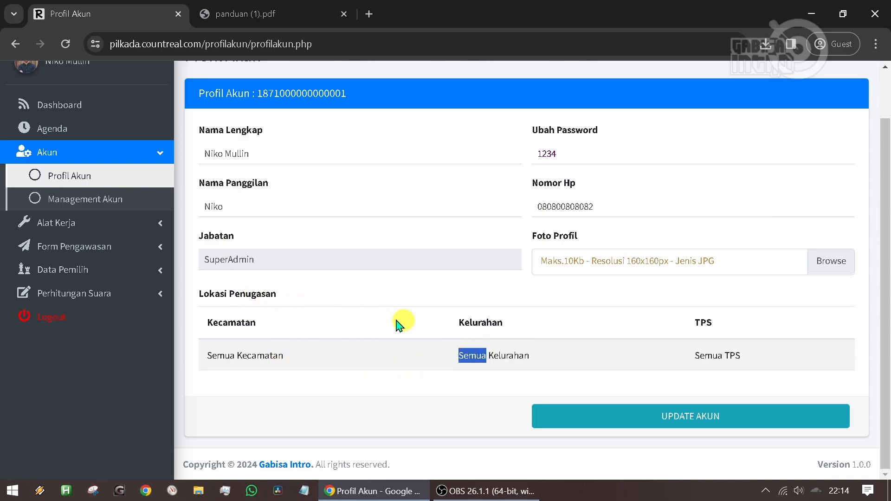
{"action": "scroll", "coordinate": [362, 325], "scroll_direction": "up", "scroll_amount": 1}
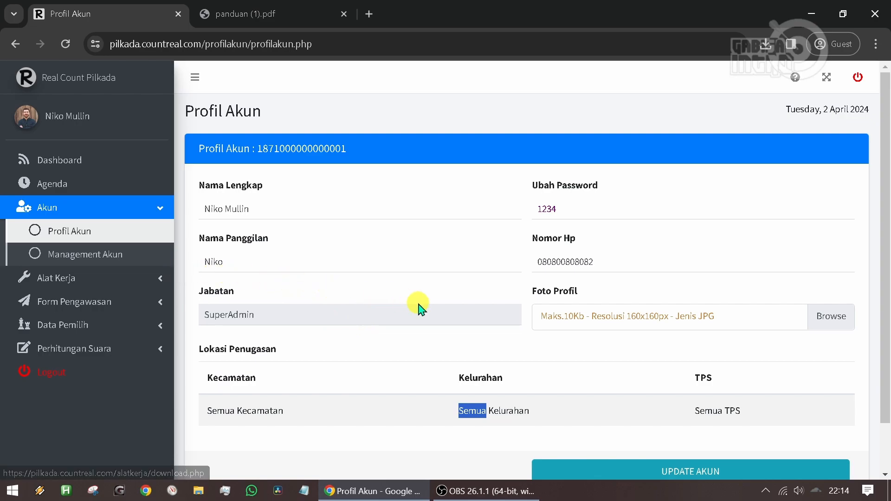
{"action": "scroll", "coordinate": [418, 309], "scroll_direction": "down", "scroll_amount": 1}
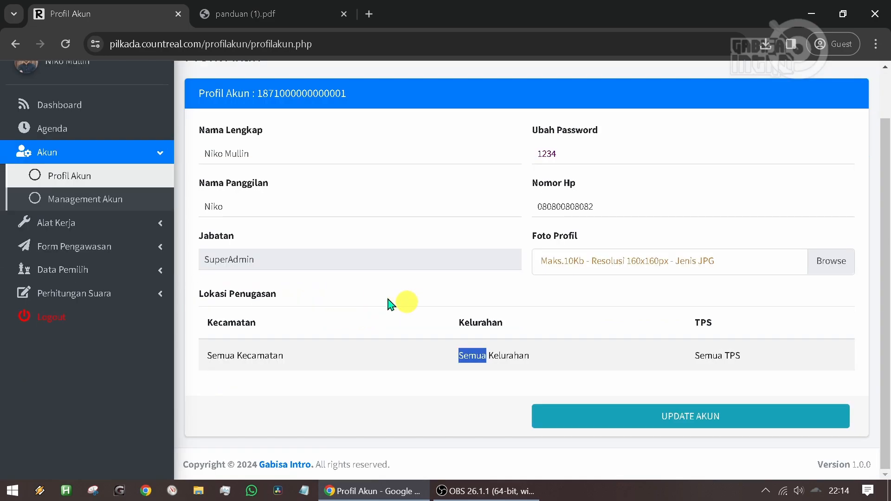
- Start adding a Koordinator Kecamatan account from Management Akun and enter the coordinator's full name and NIK
{"action": "left_click", "coordinate": [86, 204]}
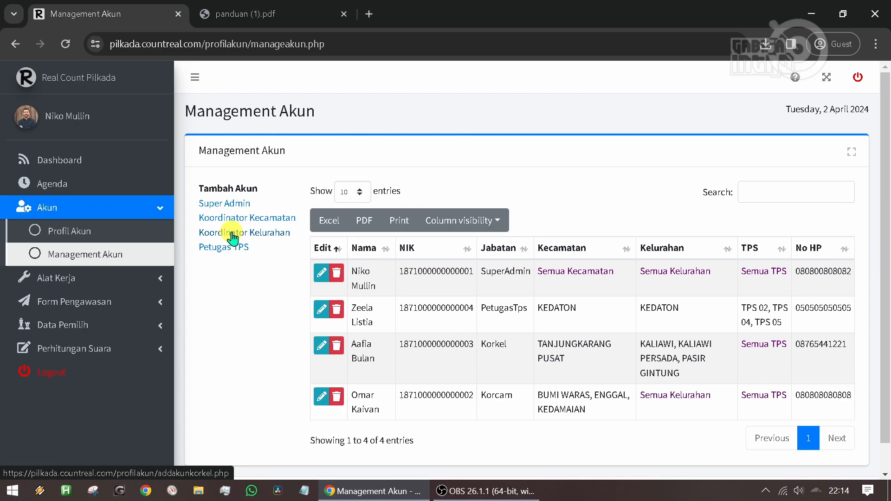
{"action": "left_click", "coordinate": [375, 190]}
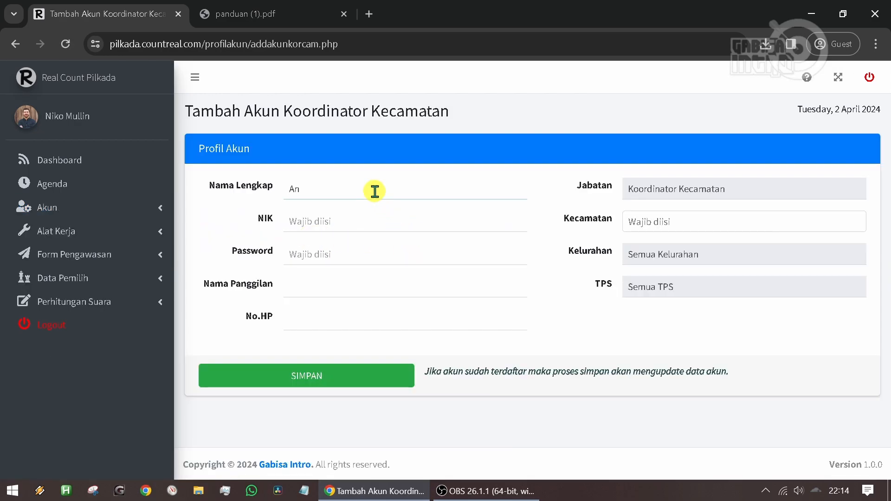
{"action": "key", "text": "Tab"}
{"action": "type", "text": "1"}
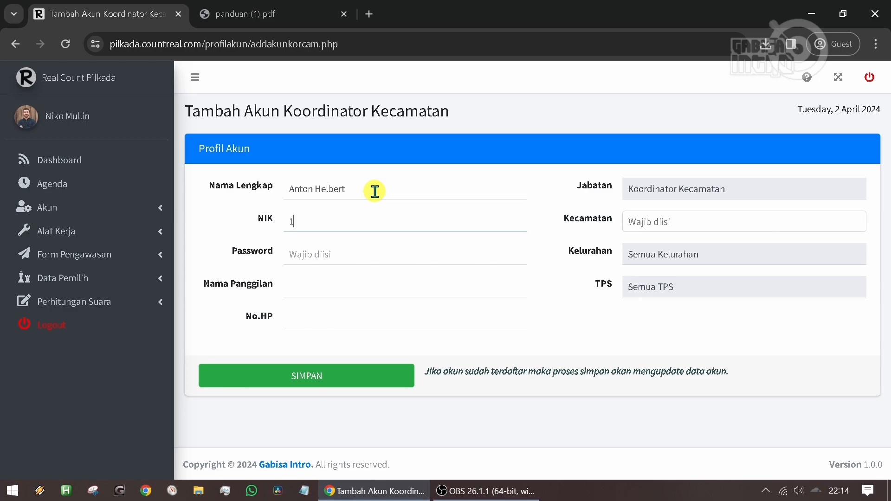
{"action": "type", "text": "8700000000005"}
- Enter the new coordinator's account password, nickname and phone number
{"action": "left_click", "coordinate": [312, 252]}
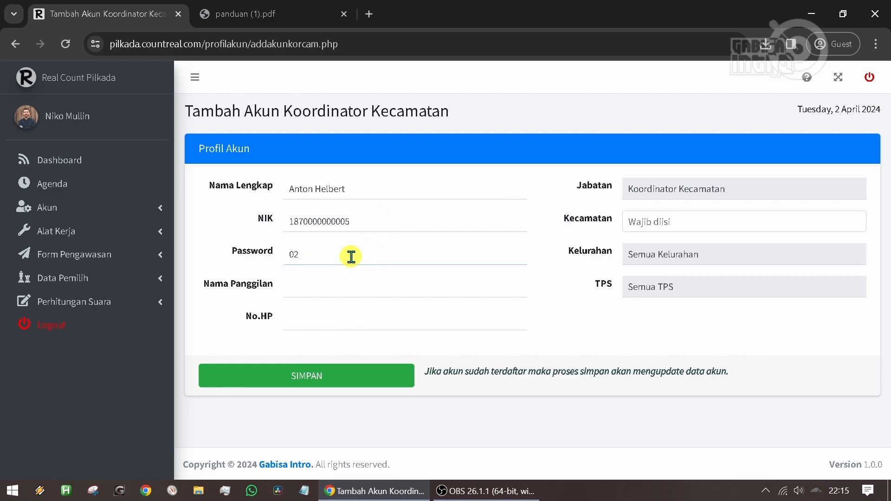
{"action": "left_click", "coordinate": [329, 290]}
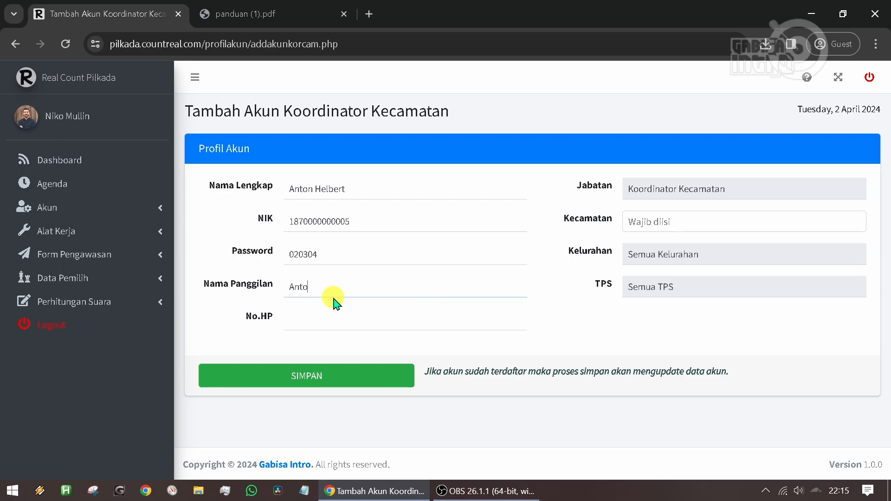
{"action": "key", "text": "Tab"}
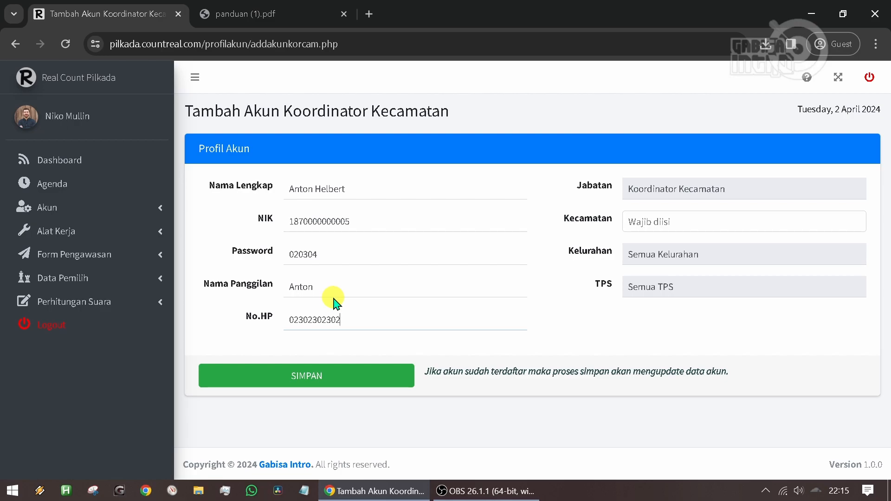
- Assign the kecamatan ENGGAL and LABUHAN RATU to the new coordinator account
{"action": "left_click", "coordinate": [673, 222]}
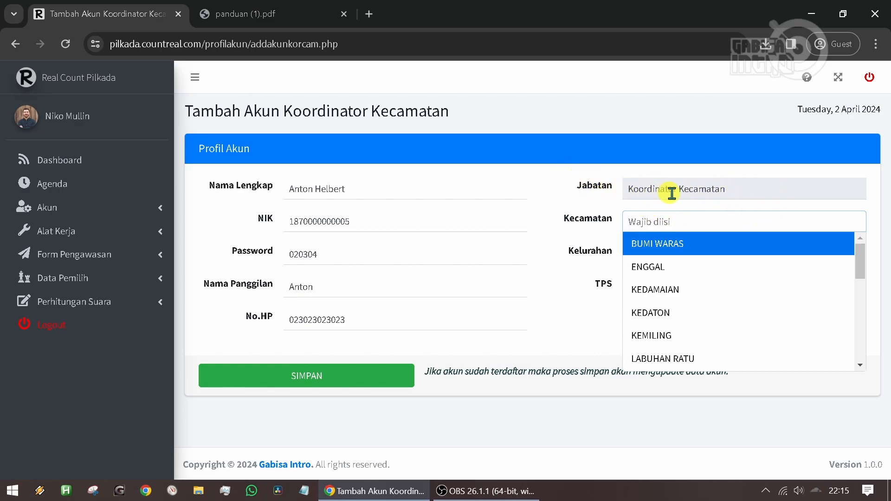
{"action": "left_click", "coordinate": [674, 271]}
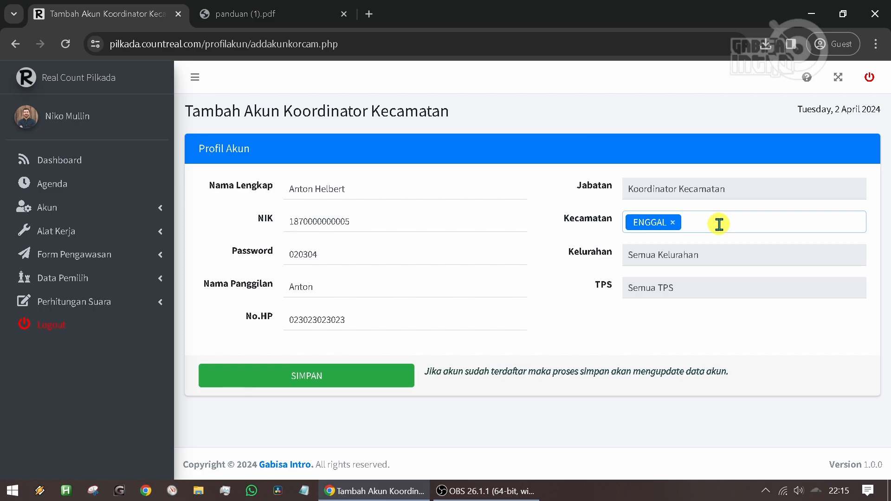
{"action": "left_click", "coordinate": [758, 224]}
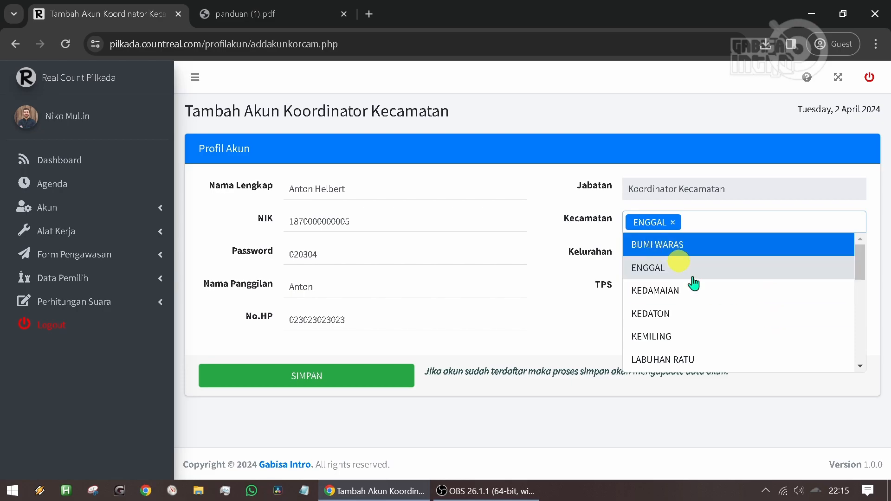
{"action": "scroll", "coordinate": [729, 320], "scroll_direction": "down", "scroll_amount": 2}
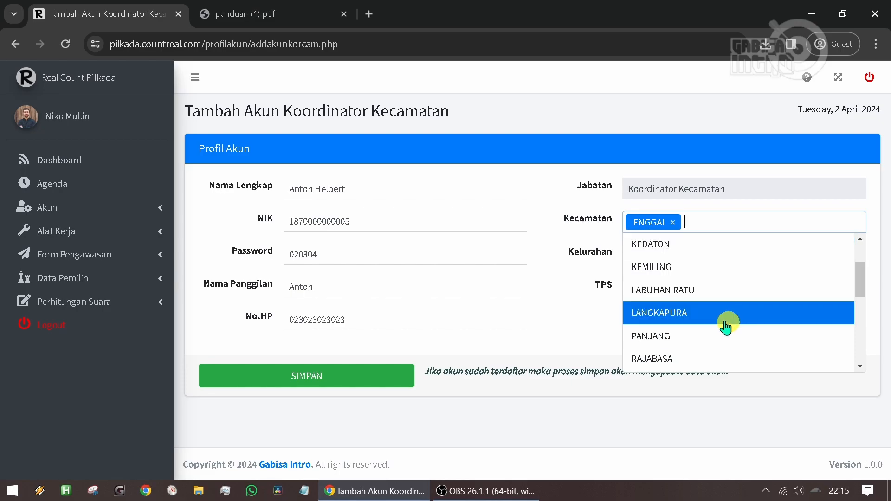
{"action": "left_click", "coordinate": [698, 290]}
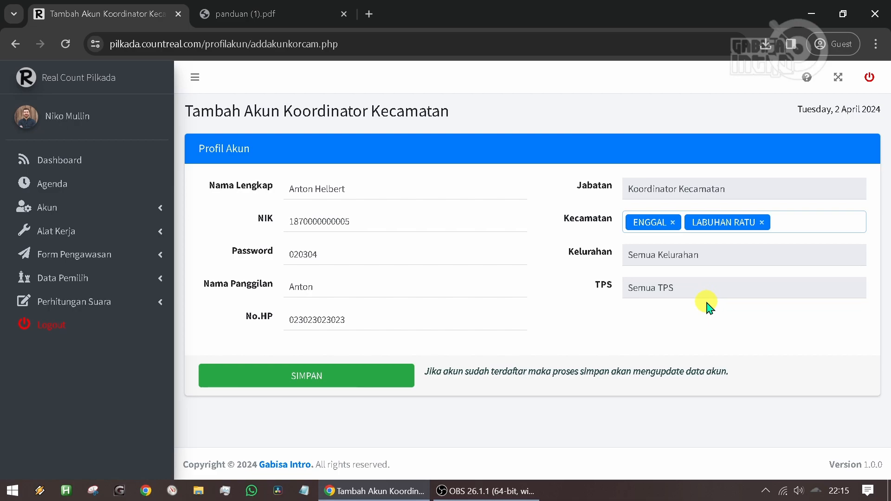
- Save the new Koordinator Kecamatan account and check its entry in the Management Akun list
{"action": "left_click", "coordinate": [310, 379]}
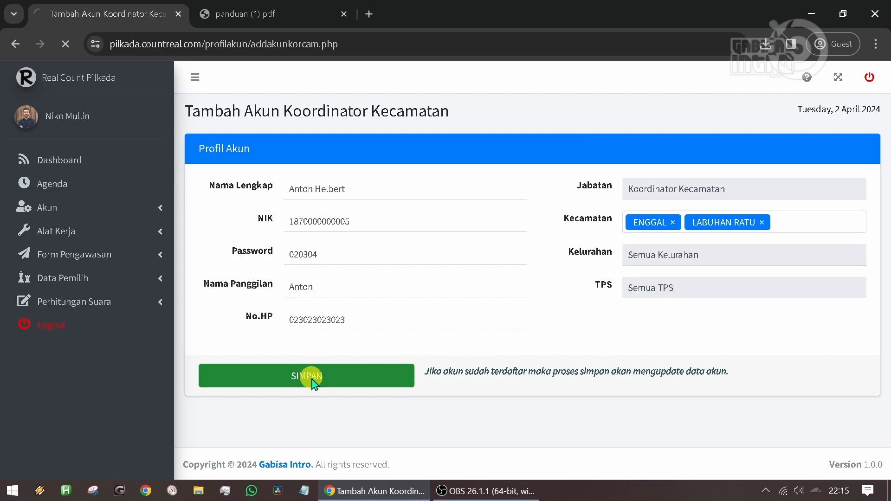
{"action": "scroll", "coordinate": [254, 418], "scroll_direction": "down", "scroll_amount": 1}
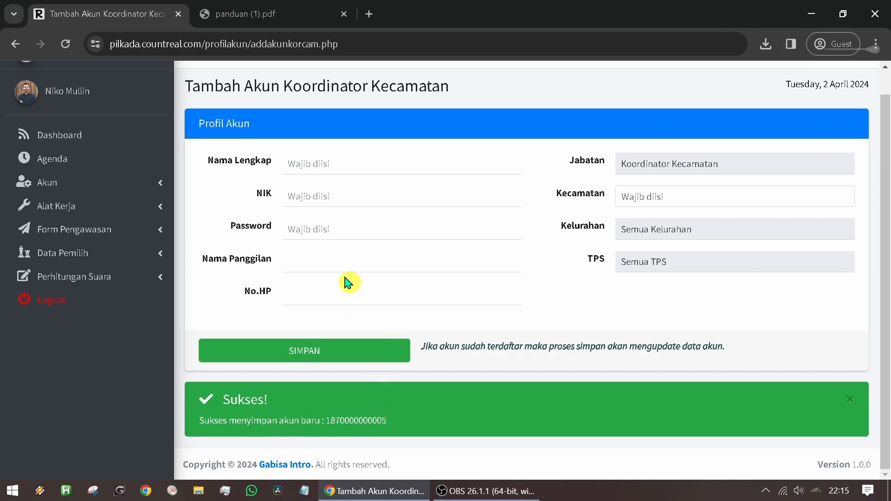
{"action": "left_click", "coordinate": [139, 185]}
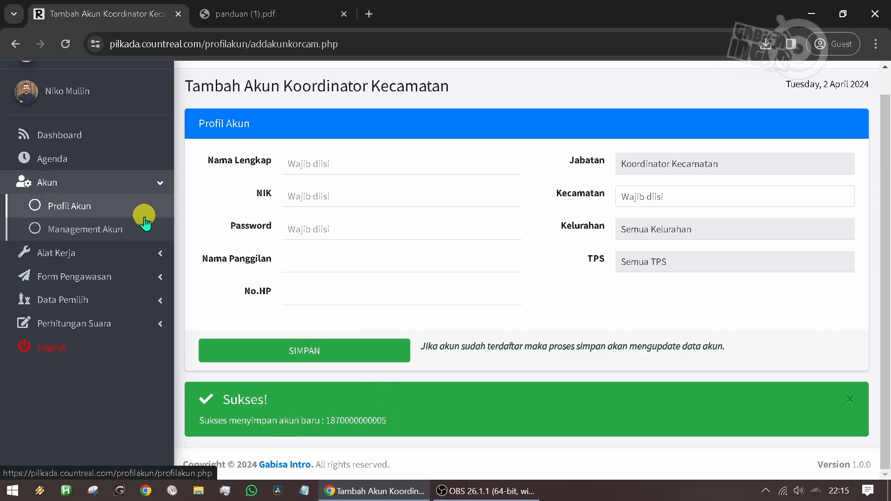
{"action": "left_click", "coordinate": [139, 231]}
{"action": "scroll", "coordinate": [381, 274], "scroll_direction": "down", "scroll_amount": 3}
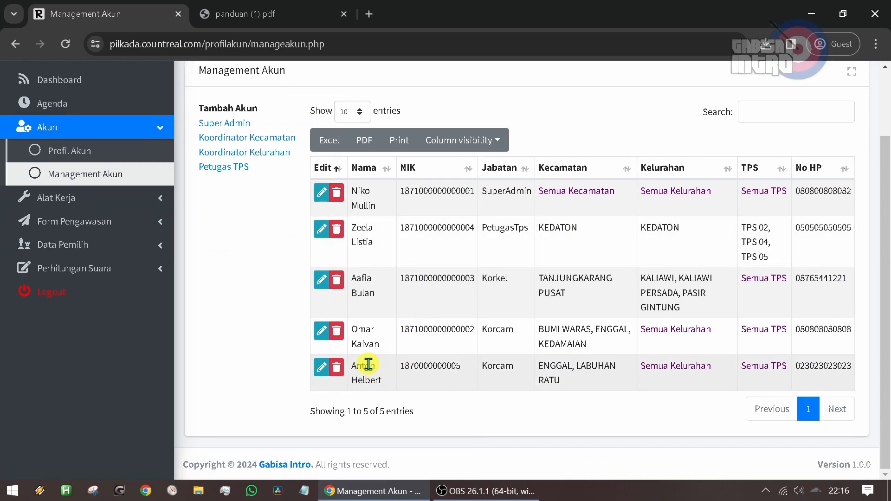
{"action": "scroll", "coordinate": [403, 362], "scroll_direction": "up", "scroll_amount": 2}
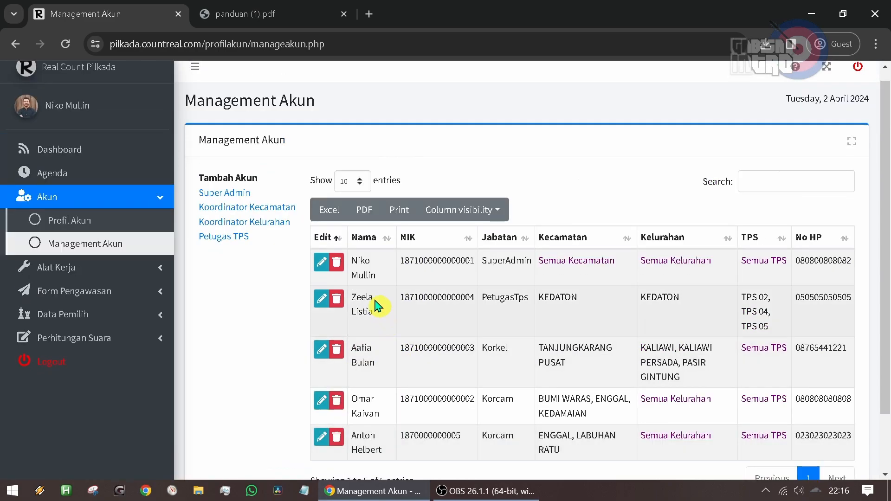
- Start adding a Petugas TPS account from Management Akun and enter the officer's full name and NIK
{"action": "left_click", "coordinate": [238, 242]}
{"action": "left_click", "coordinate": [340, 197]}
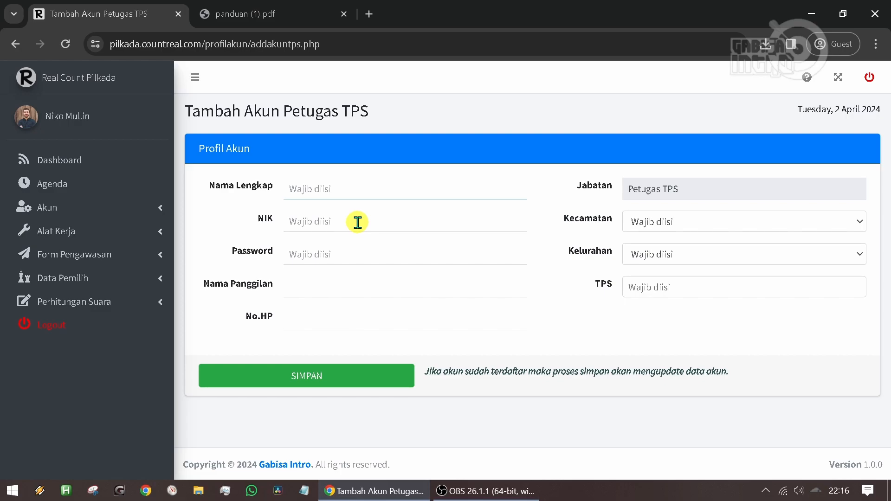
{"action": "left_click", "coordinate": [357, 222]}
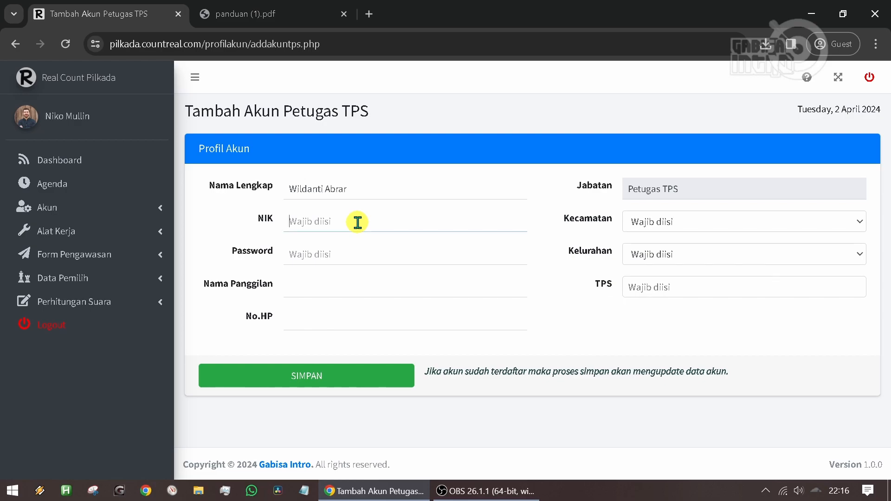
{"action": "type", "text": "18710000000006"}
- Enter the Petugas TPS account's password, nickname and phone number
{"action": "left_click", "coordinate": [339, 253]}
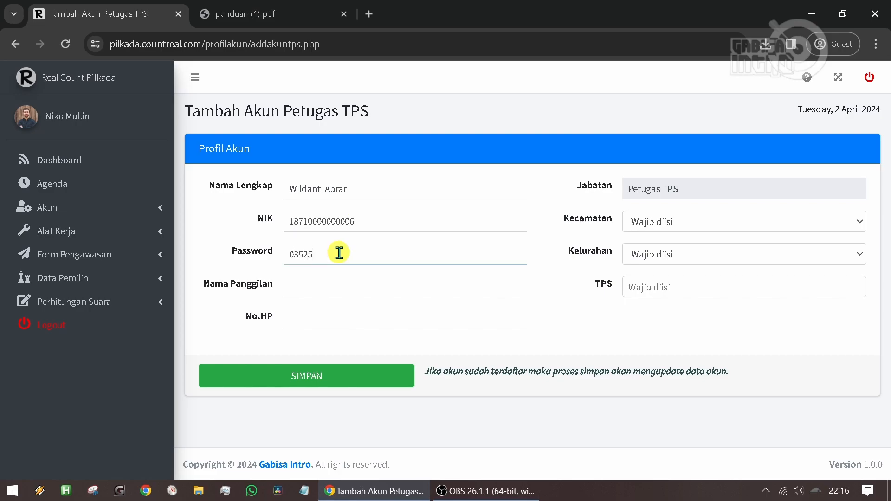
{"action": "left_click", "coordinate": [314, 289]}
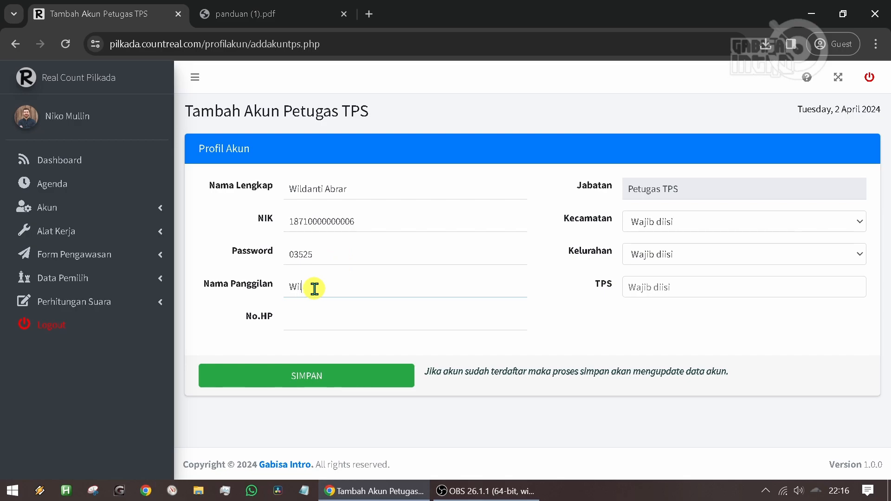
{"action": "left_click", "coordinate": [303, 320]}
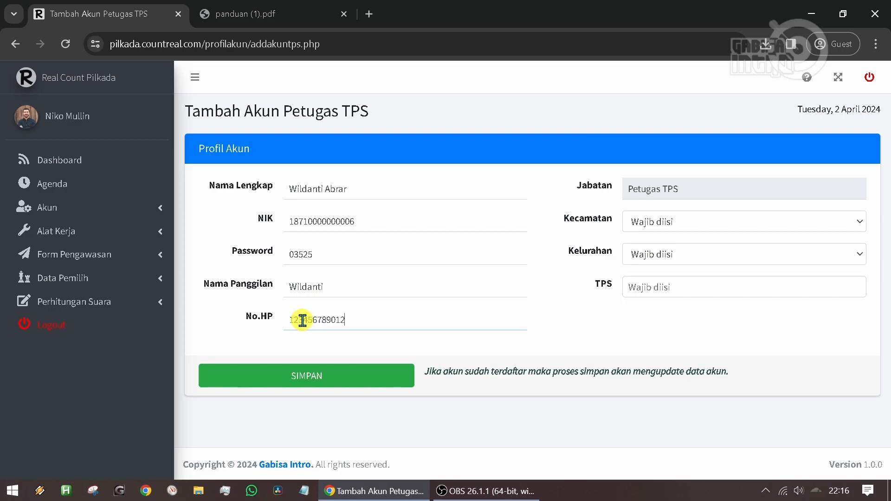
- Set the Petugas TPS account's kecamatan to SUKARAME and its kelurahan to SUKARAME
{"action": "left_click", "coordinate": [651, 189]}
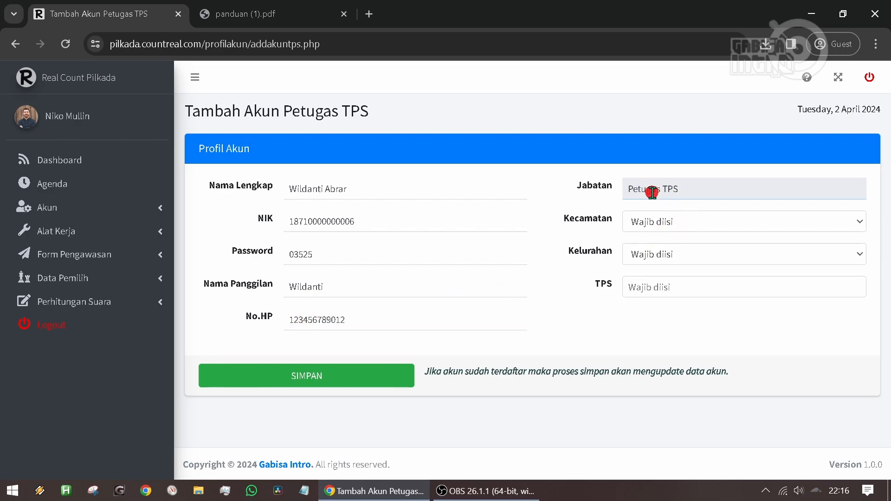
{"action": "left_click", "coordinate": [670, 228]}
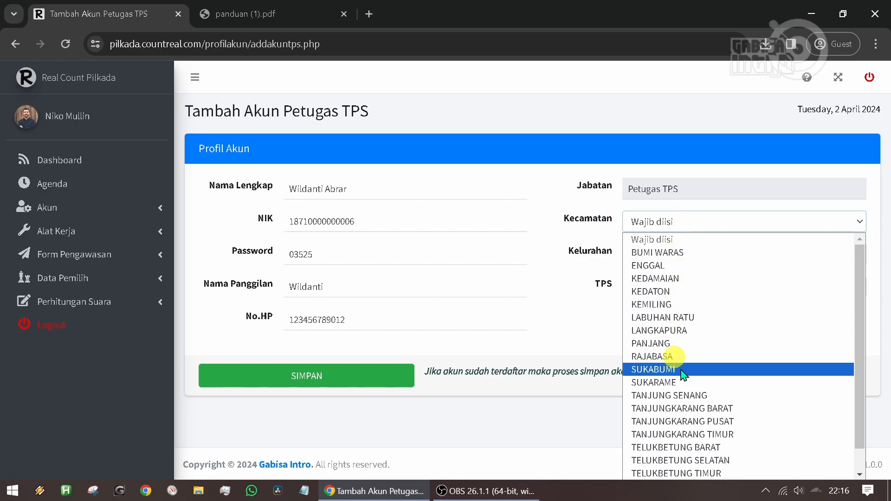
{"action": "left_click", "coordinate": [687, 383]}
{"action": "left_click", "coordinate": [649, 253]}
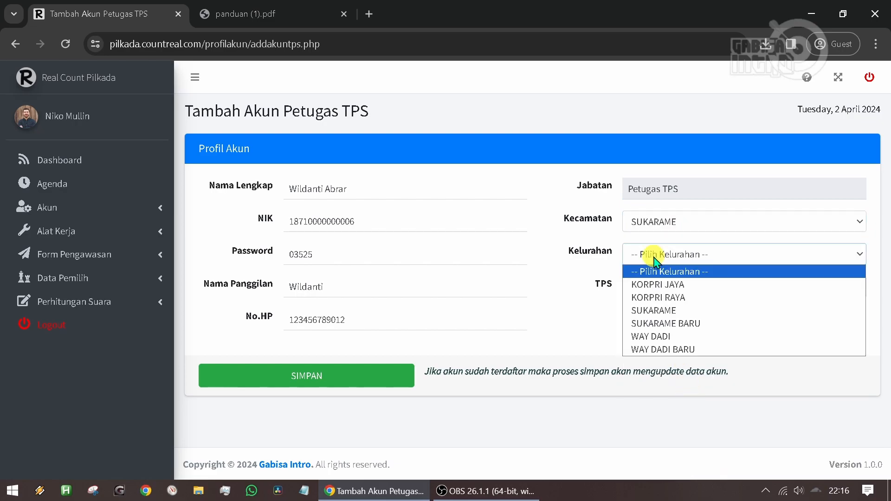
{"action": "left_click", "coordinate": [675, 311]}
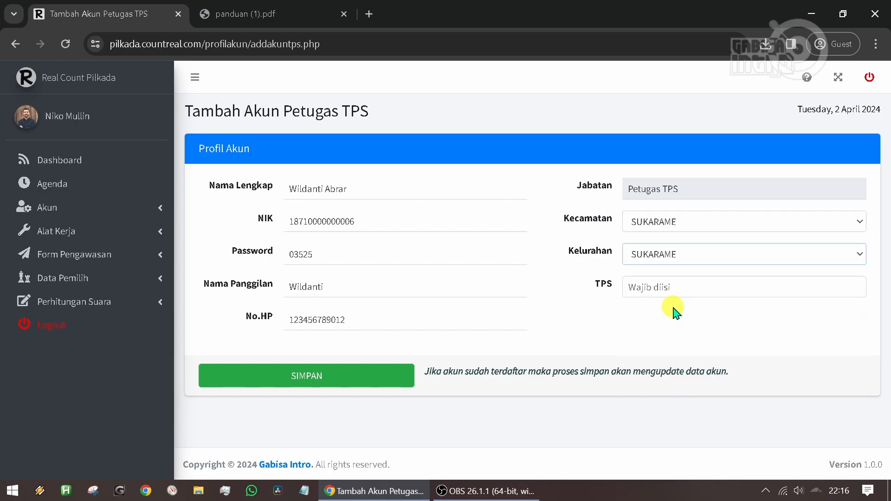
- Assign TPS 01, TPS 03 and TPS 04 to the Petugas TPS account
{"action": "left_click", "coordinate": [652, 284]}
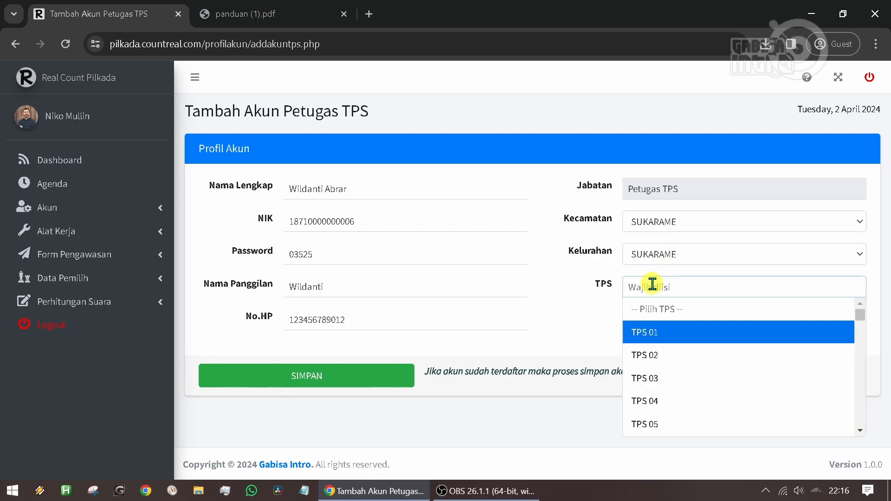
{"action": "left_click", "coordinate": [659, 331]}
{"action": "left_click", "coordinate": [698, 289]}
{"action": "left_click", "coordinate": [687, 400]}
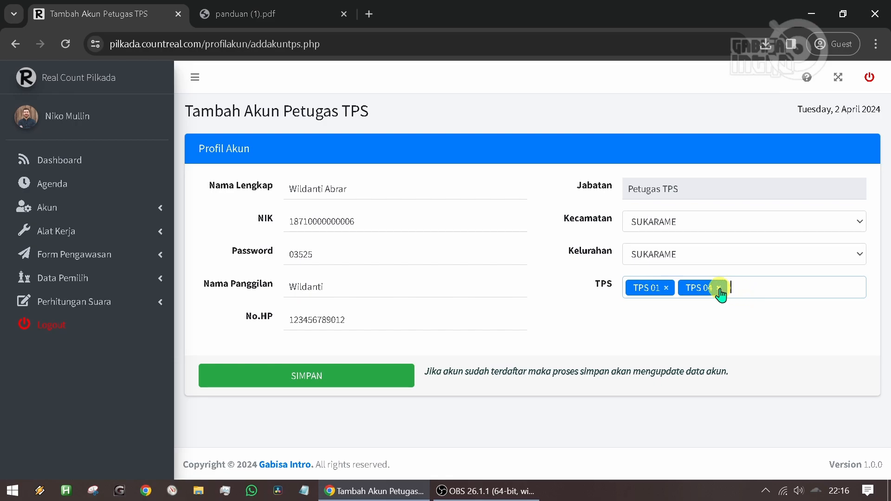
{"action": "left_click", "coordinate": [761, 284]}
{"action": "left_click", "coordinate": [678, 383]}
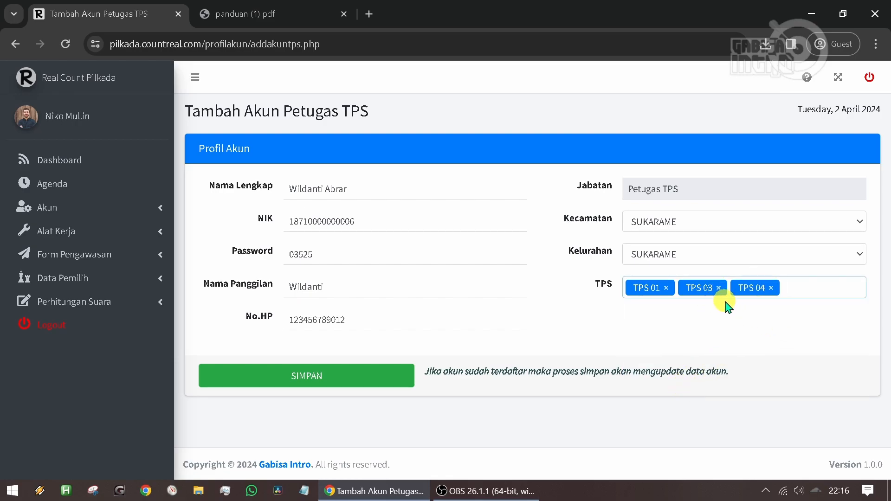
- Remove TPS 03 and TPS 01 from the assignment and save the new Petugas TPS account
{"action": "left_click", "coordinate": [718, 288]}
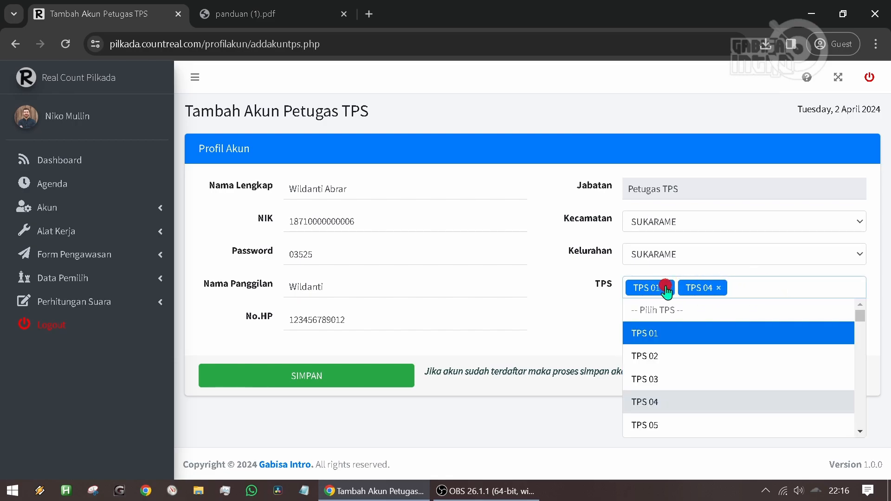
{"action": "left_click", "coordinate": [666, 288]}
{"action": "left_click", "coordinate": [598, 320]}
{"action": "left_click", "coordinate": [366, 371]}
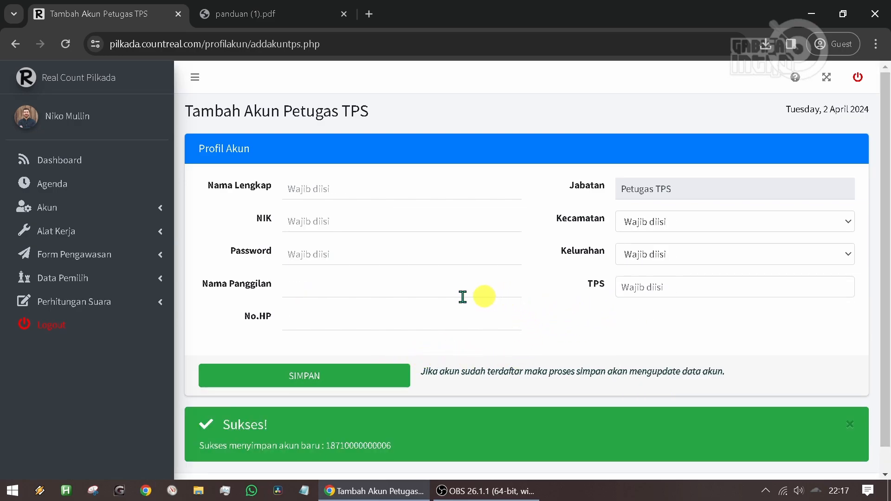
- Review the new accounts in the Management Akun list and view the edit form of the SUKARAME Petugas TPS account
{"action": "left_click", "coordinate": [90, 207]}
{"action": "left_click", "coordinate": [101, 266]}
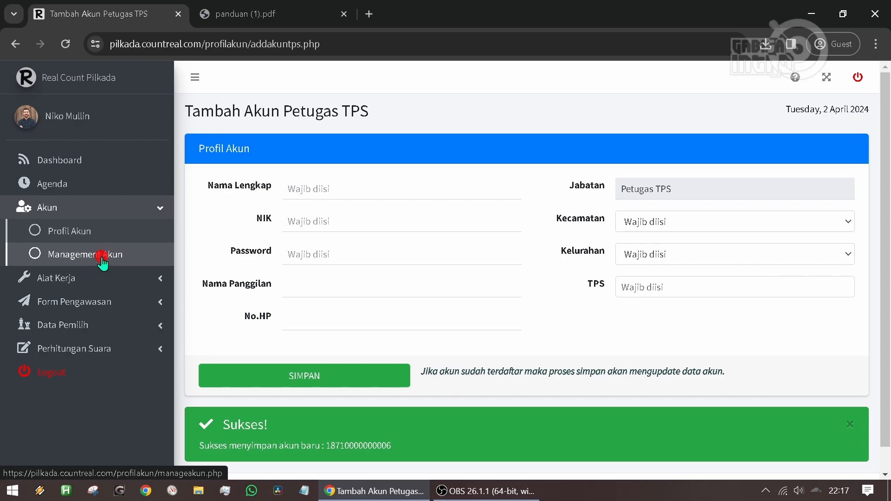
{"action": "scroll", "coordinate": [501, 246], "scroll_direction": "down", "scroll_amount": 3}
{"action": "double_click", "coordinate": [370, 243]}
{"action": "double_click", "coordinate": [365, 366]}
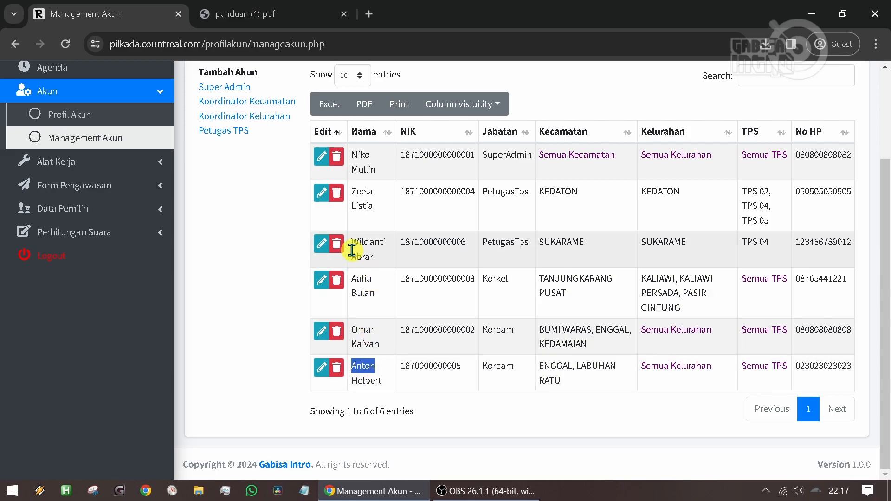
{"action": "left_click", "coordinate": [320, 244]}
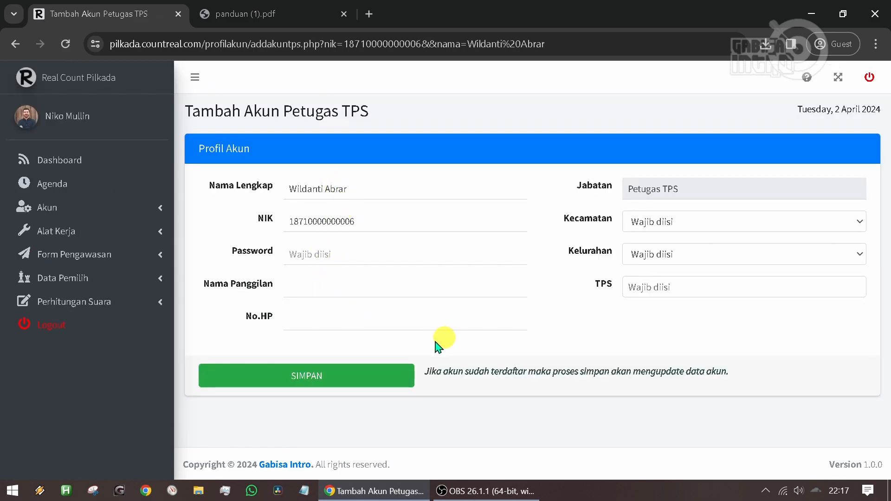
{"action": "left_click", "coordinate": [16, 43]}
- Delete the SUKARAME Petugas TPS account from Management Akun and confirm the deletion
{"action": "scroll", "coordinate": [366, 232], "scroll_direction": "down", "scroll_amount": 2}
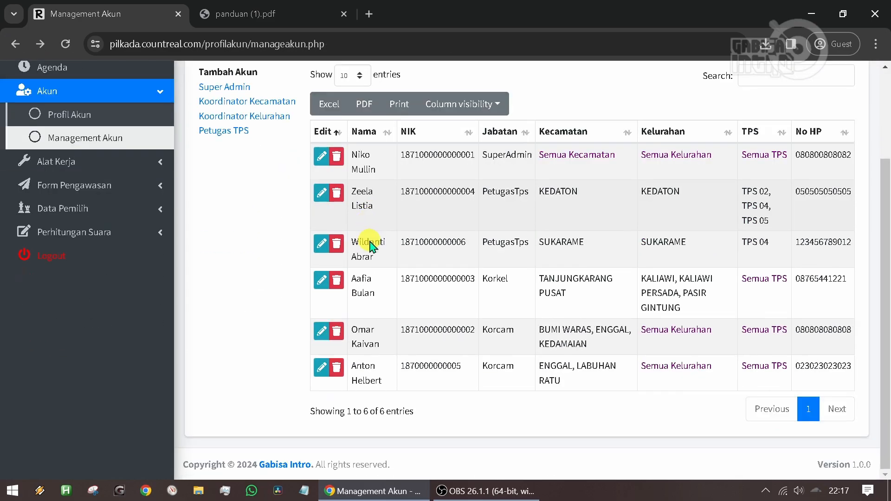
{"action": "left_click", "coordinate": [337, 243]}
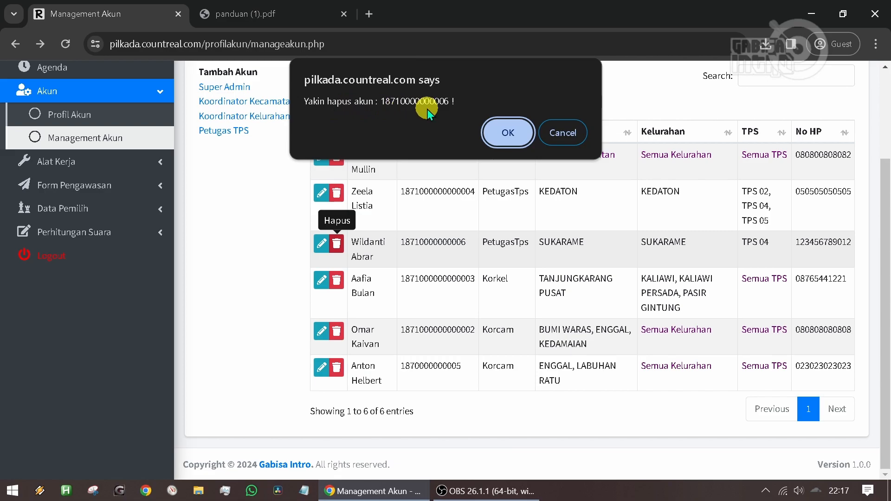
{"action": "left_click", "coordinate": [508, 133]}
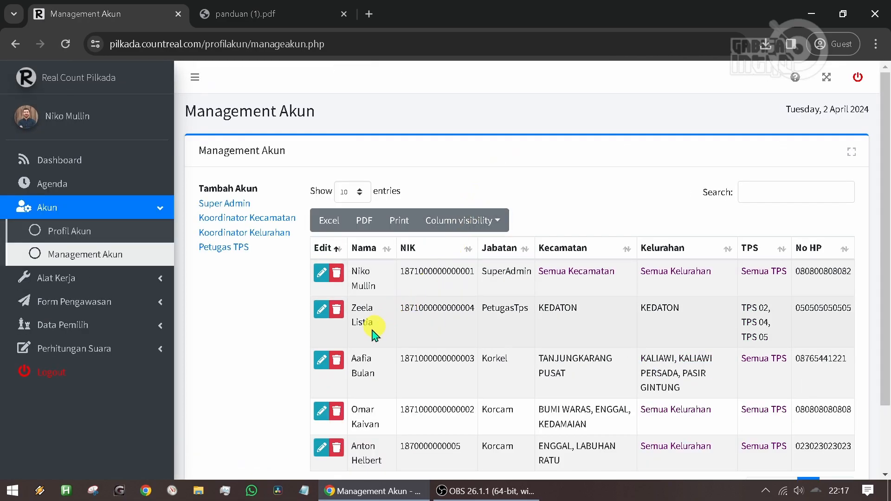
- Delete the Korcam account assigned to ENGGAL and LABUHAN RATU and confirm the deletion
{"action": "scroll", "coordinate": [394, 324], "scroll_direction": "down", "scroll_amount": 2}
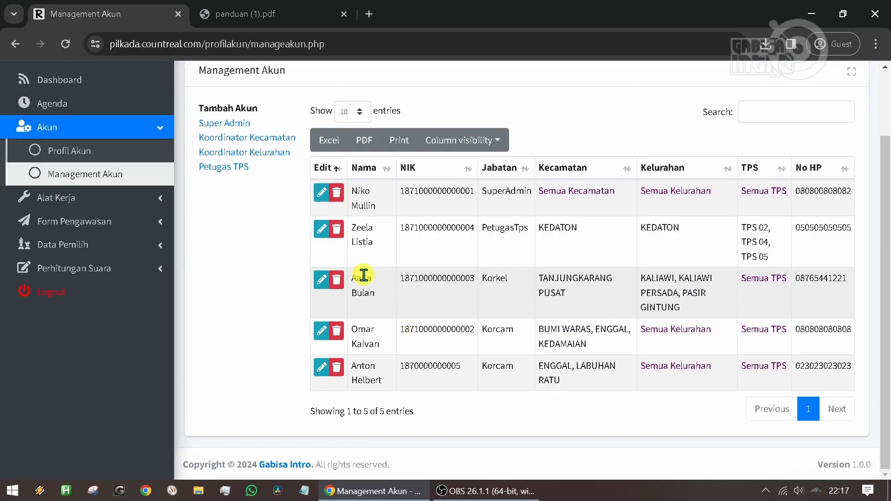
{"action": "double_click", "coordinate": [366, 371]}
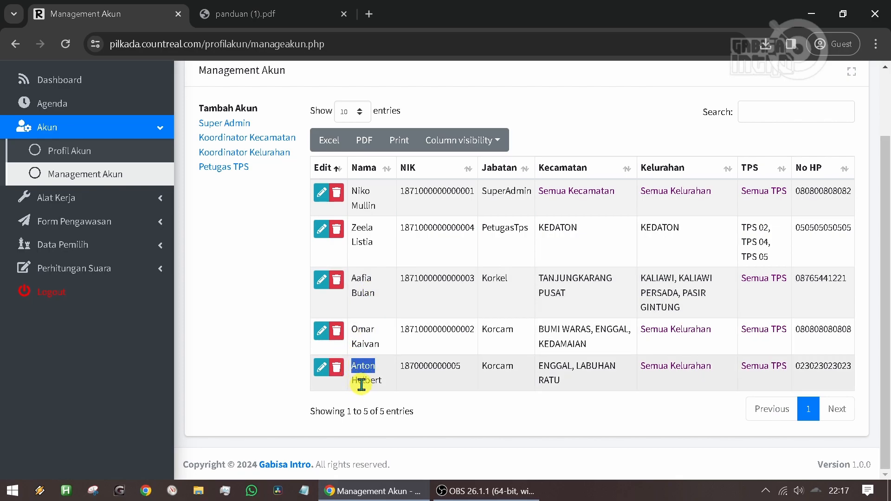
{"action": "left_click", "coordinate": [337, 369]}
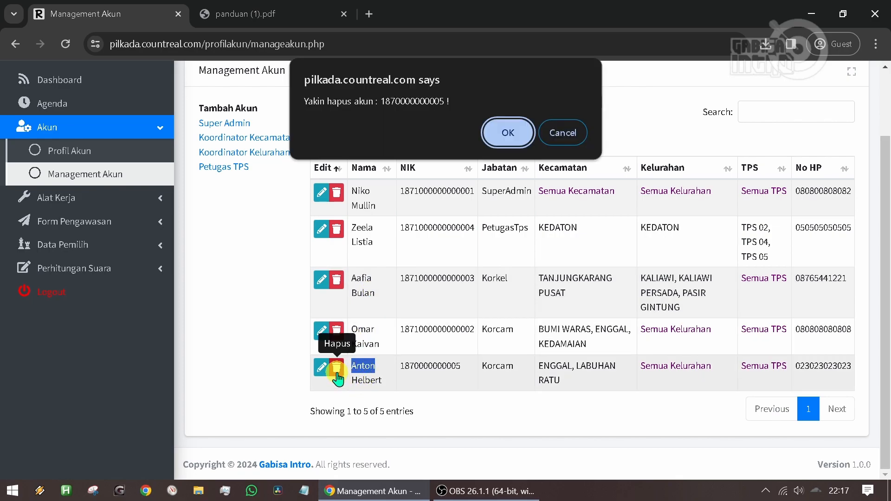
{"action": "left_click", "coordinate": [502, 138]}
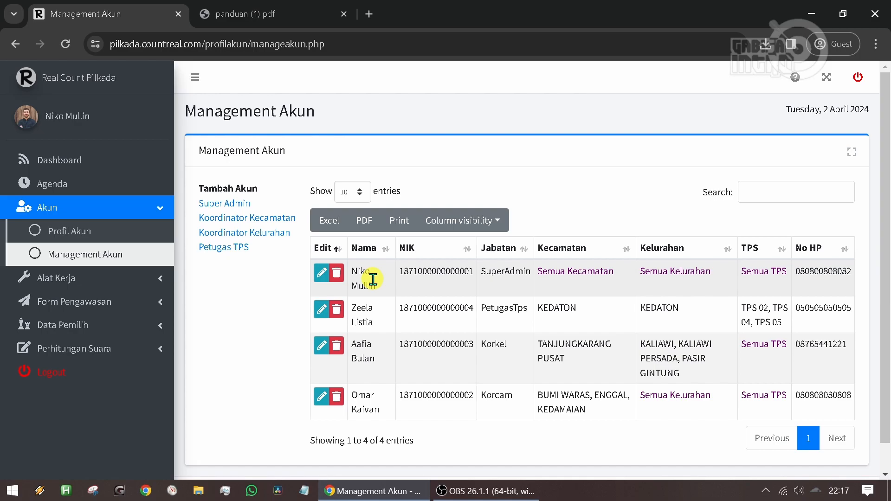
- Open the Alat Kerja upload page and enter "File Abses" as the form name
{"action": "left_click", "coordinate": [63, 212]}
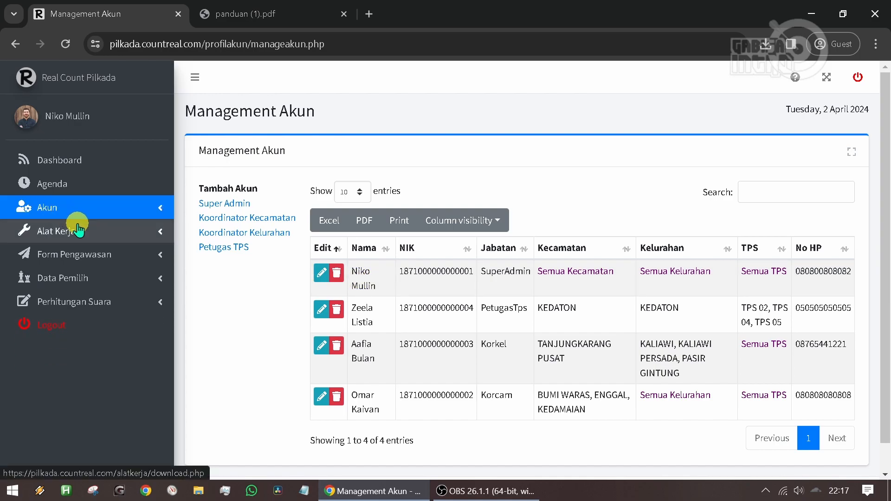
{"action": "left_click", "coordinate": [74, 231]}
{"action": "left_click", "coordinate": [74, 254]}
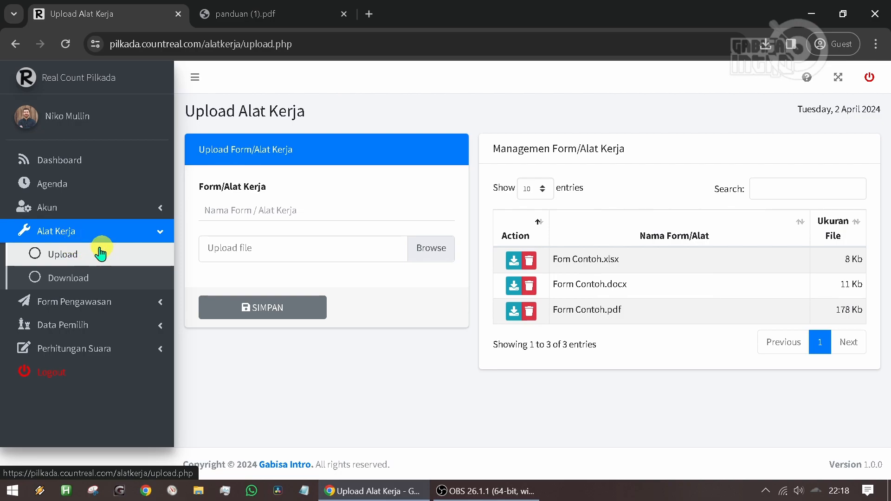
{"action": "left_click", "coordinate": [85, 234]}
{"action": "left_click", "coordinate": [258, 209]}
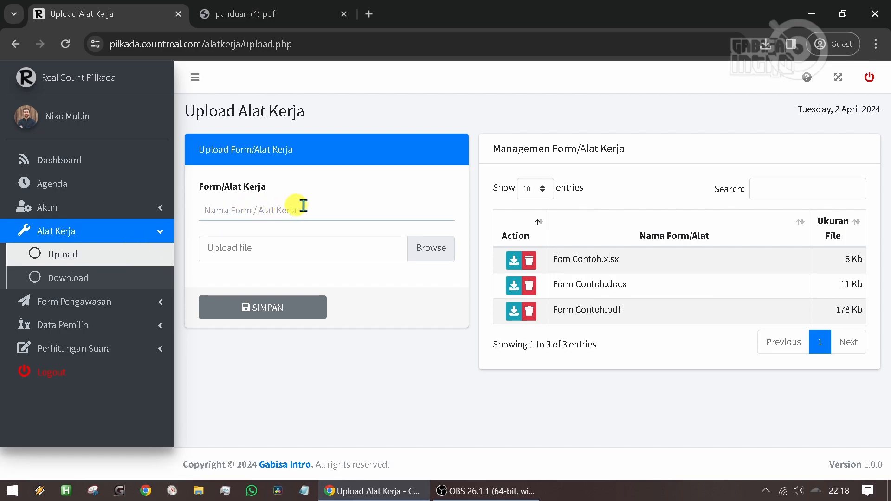
{"action": "type", "text": "File Abses"}
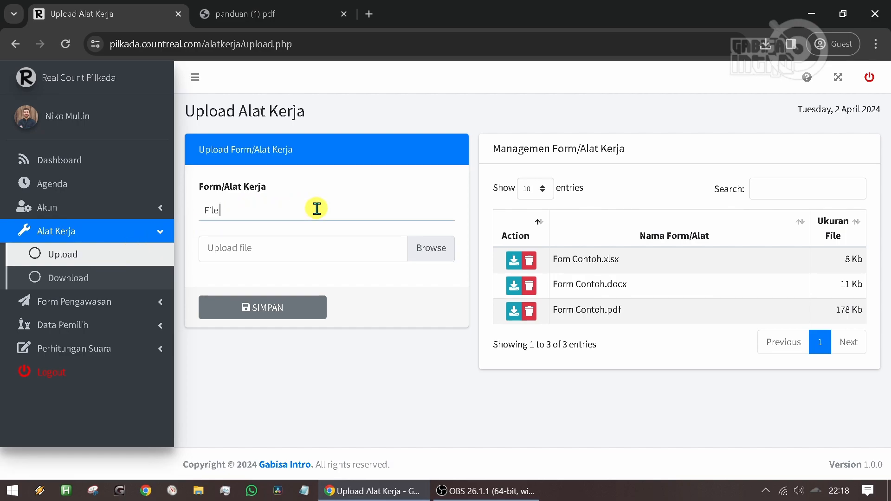
- Attach File Absensi.pdf from the Desktop folder to the Alat Kerja upload form and save the upload
{"action": "left_click", "coordinate": [433, 248]}
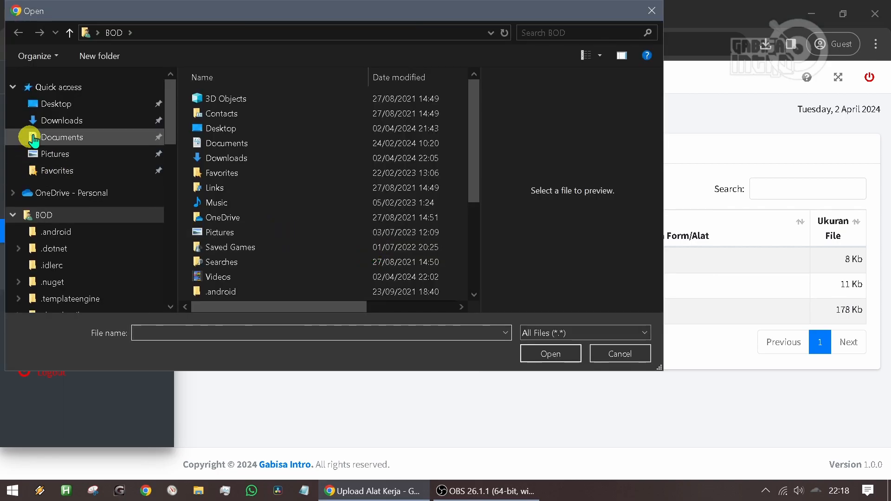
{"action": "left_click", "coordinate": [53, 103]}
{"action": "scroll", "coordinate": [353, 171], "scroll_direction": "down", "scroll_amount": 5}
{"action": "scroll", "coordinate": [334, 203], "scroll_direction": "down", "scroll_amount": 6}
{"action": "scroll", "coordinate": [302, 222], "scroll_direction": "up", "scroll_amount": 1}
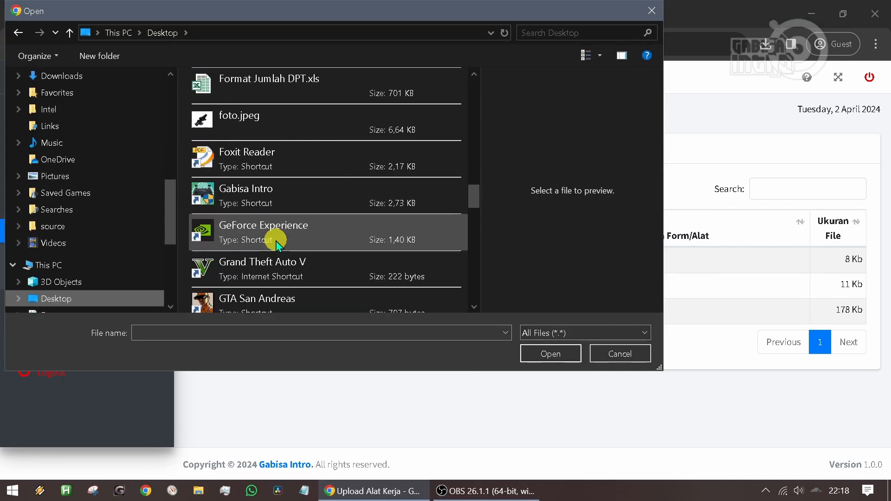
{"action": "scroll", "coordinate": [265, 181], "scroll_direction": "up", "scroll_amount": 2}
{"action": "left_click", "coordinate": [254, 190]}
{"action": "left_click", "coordinate": [551, 352]}
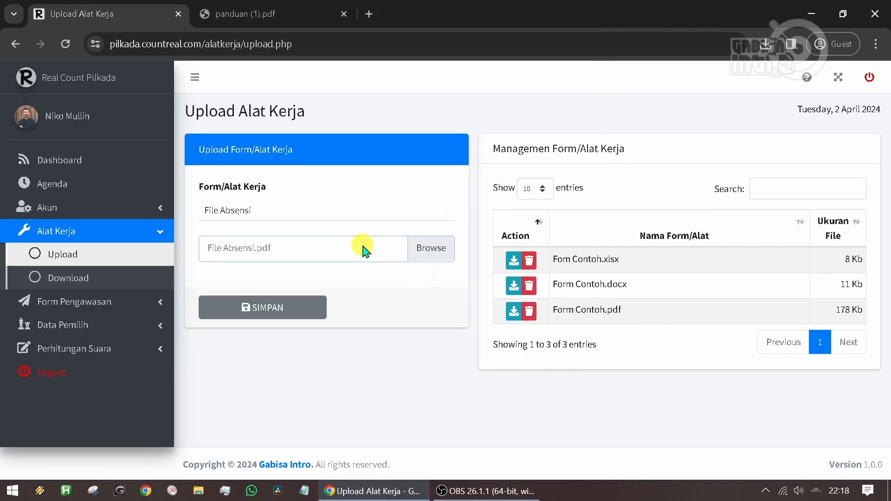
{"action": "left_click", "coordinate": [287, 307]}
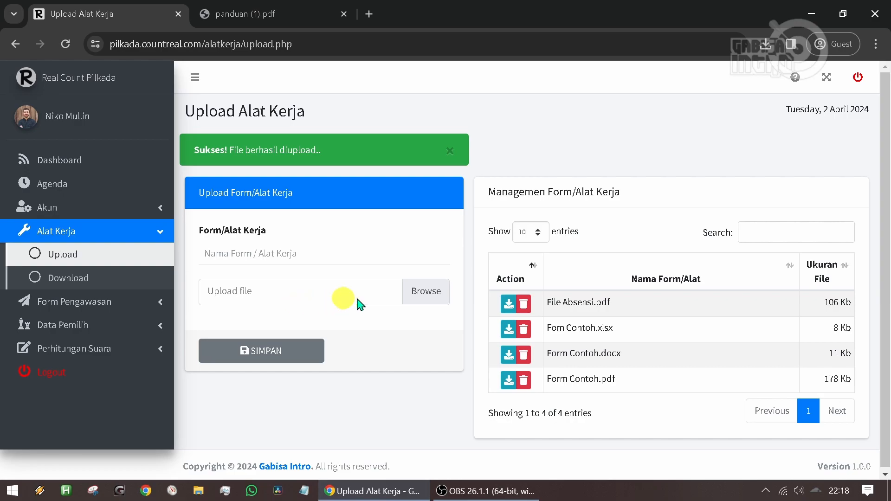
- Check the uploaded File Absensi.pdf in the management list and on the Download Form/Alat Kerja page
{"action": "double_click", "coordinate": [587, 302]}
{"action": "left_click_drag", "start_coordinate": [612, 302], "coordinate": [547, 302]}
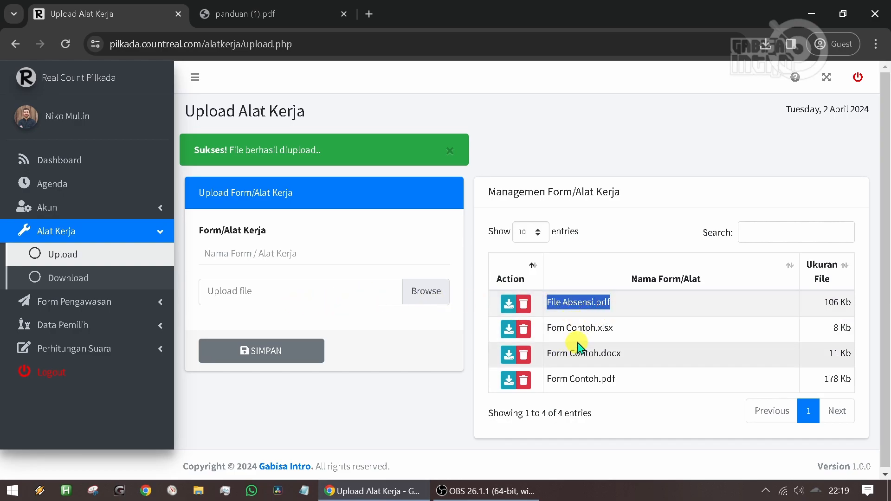
{"action": "scroll", "coordinate": [589, 321], "scroll_direction": "down", "scroll_amount": 1}
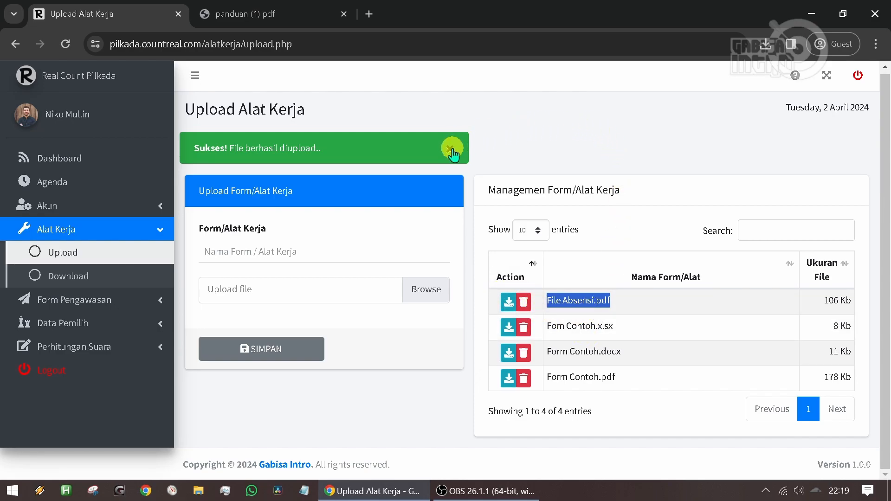
{"action": "left_click", "coordinate": [449, 149]}
{"action": "left_click", "coordinate": [648, 110]}
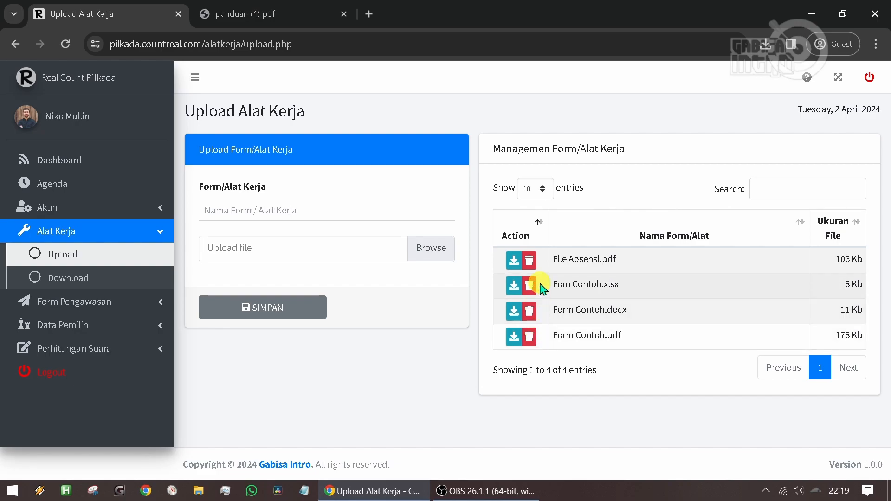
{"action": "left_click", "coordinate": [72, 279]}
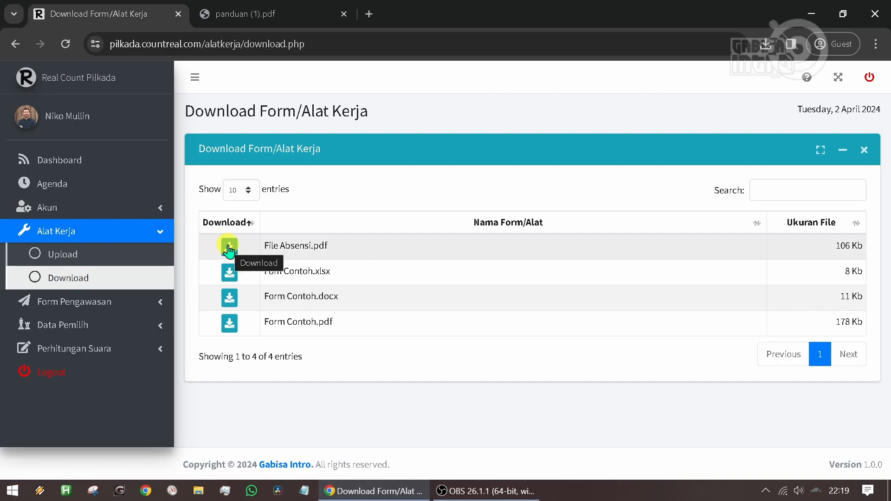
- Delete File Absensi.pdf from the form list on the Upload Alat Kerja page and confirm the deletion
{"action": "left_click", "coordinate": [76, 255]}
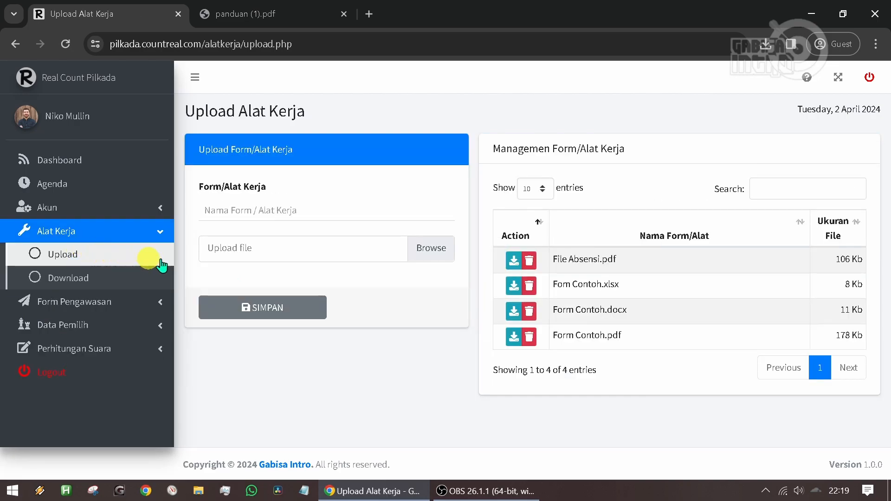
{"action": "left_click", "coordinate": [529, 263]}
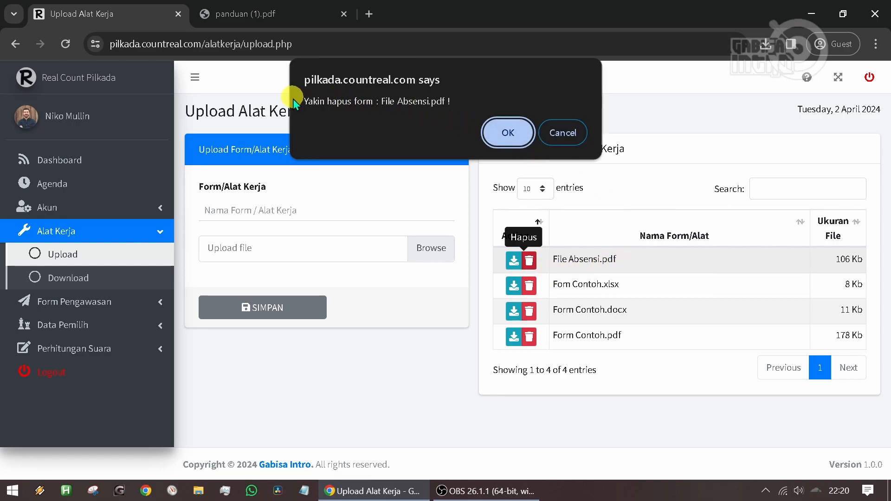
{"action": "left_click", "coordinate": [509, 134]}
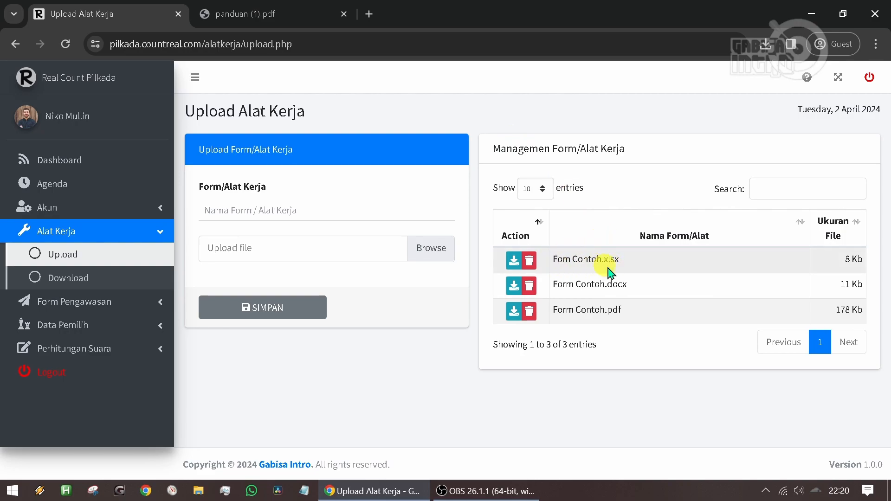
- Open the Input page of Form Pengawasan
{"action": "left_click", "coordinate": [121, 236]}
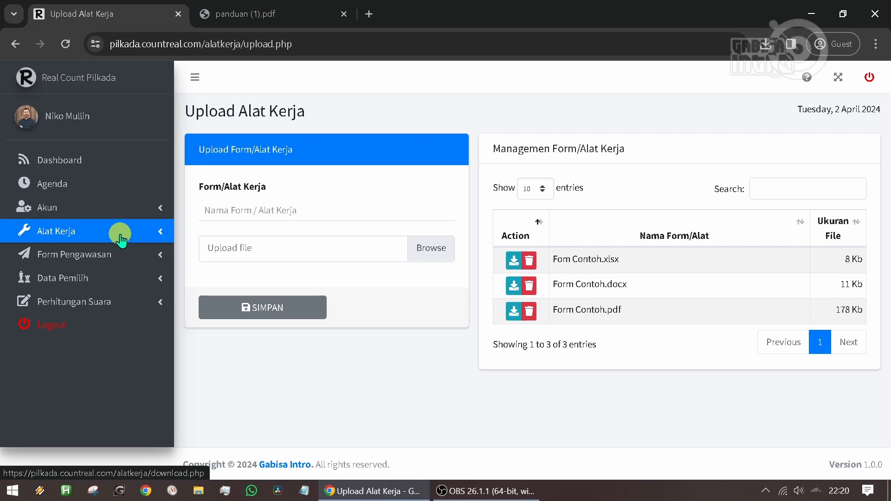
{"action": "left_click", "coordinate": [103, 255]}
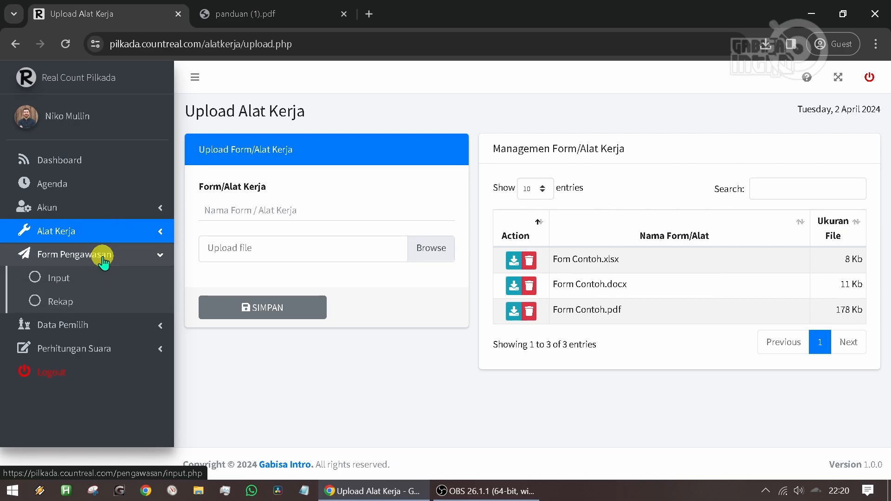
{"action": "left_click", "coordinate": [65, 279]}
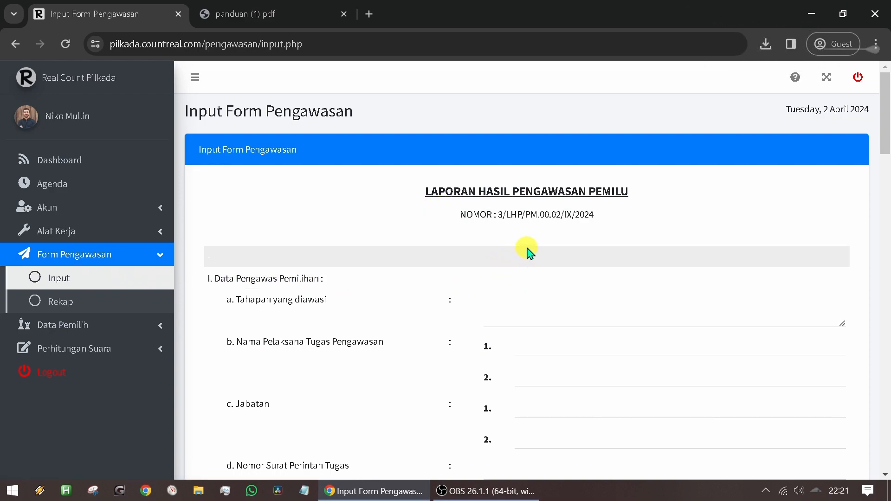
- Examine the blank Laporan Hasil Pengawasan Pemilu form, from its report number to the photo upload section
{"action": "left_click", "coordinate": [501, 214]}
{"action": "left_click_drag", "start_coordinate": [497, 215], "coordinate": [504, 216]}
{"action": "left_click", "coordinate": [528, 214]}
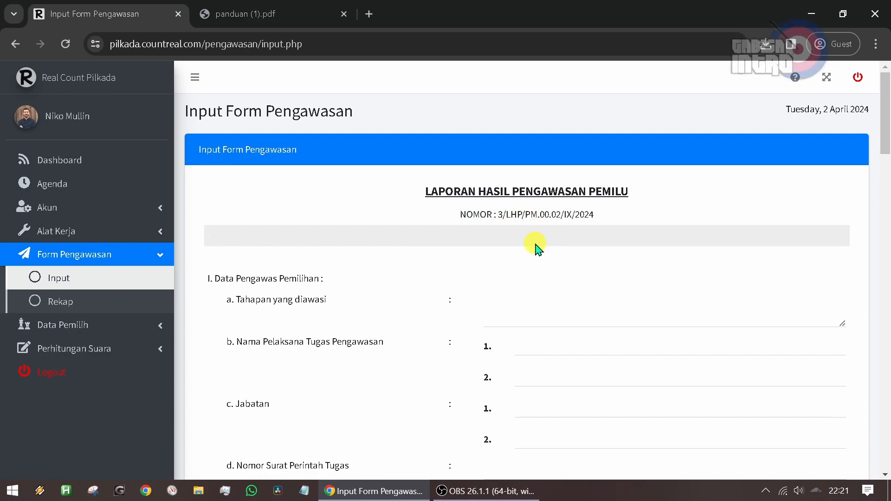
{"action": "left_click", "coordinate": [517, 300]}
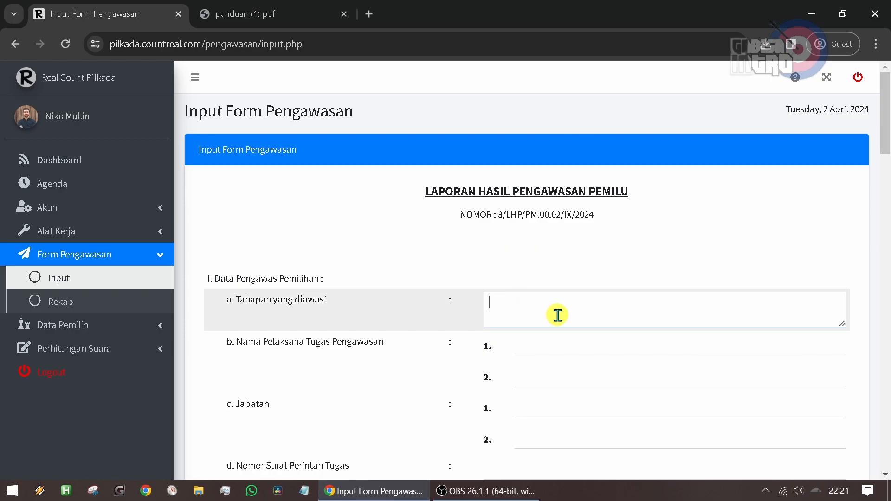
{"action": "scroll", "coordinate": [556, 315], "scroll_direction": "down", "scroll_amount": 20}
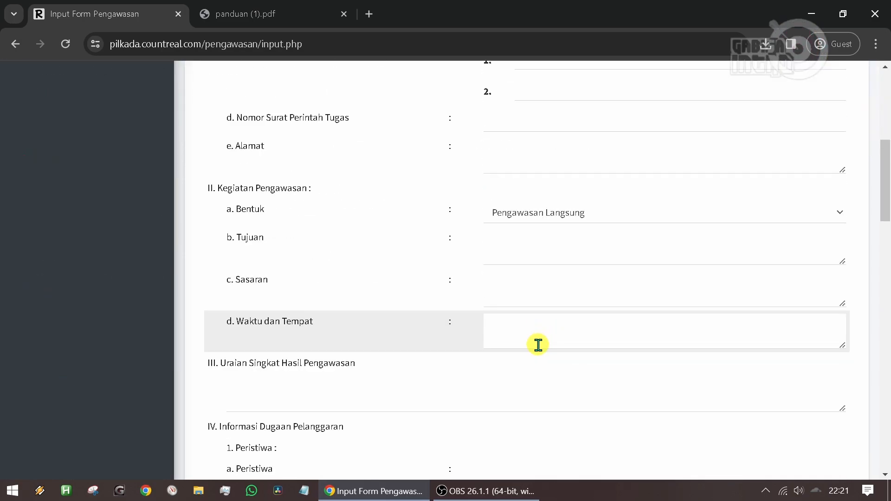
{"action": "scroll", "coordinate": [533, 351], "scroll_direction": "down", "scroll_amount": 4}
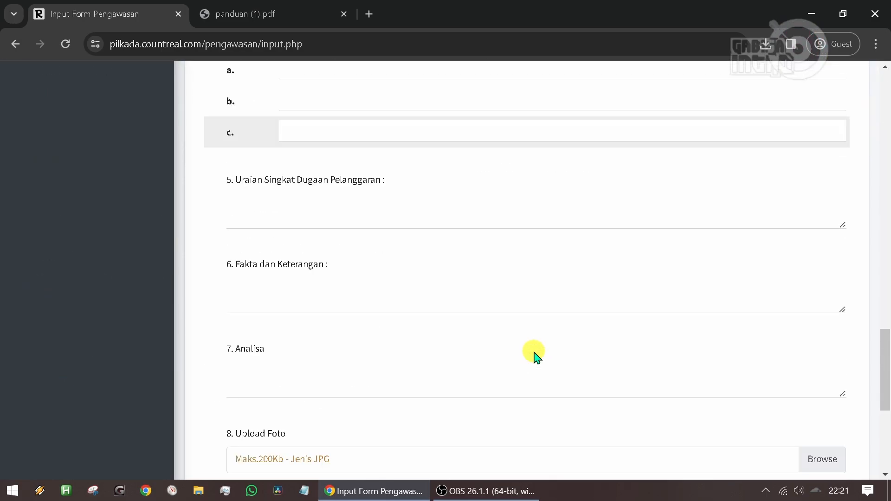
{"action": "scroll", "coordinate": [534, 353], "scroll_direction": "up", "scroll_amount": 3}
{"action": "scroll", "coordinate": [534, 353], "scroll_direction": "up", "scroll_amount": 20}
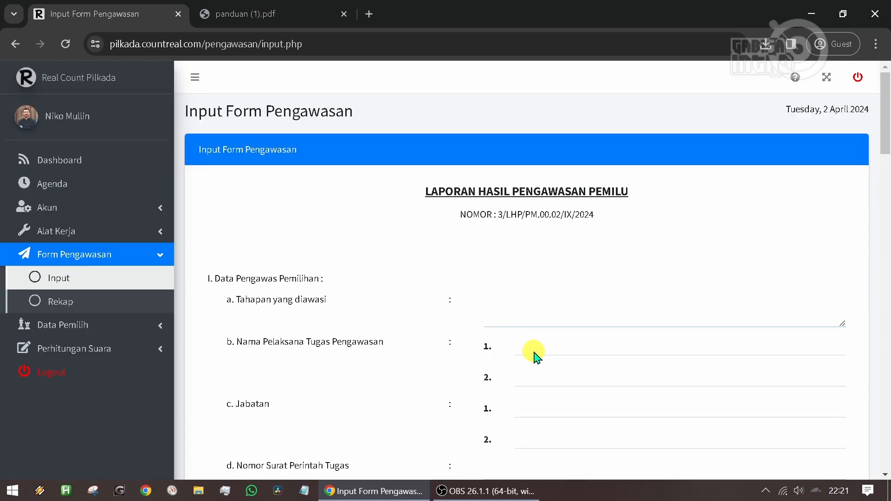
- Enter "Perhitungan Suara" as Tahapan yang diawasi and fill in the full names of both supervision officers
{"action": "left_click", "coordinate": [506, 301]}
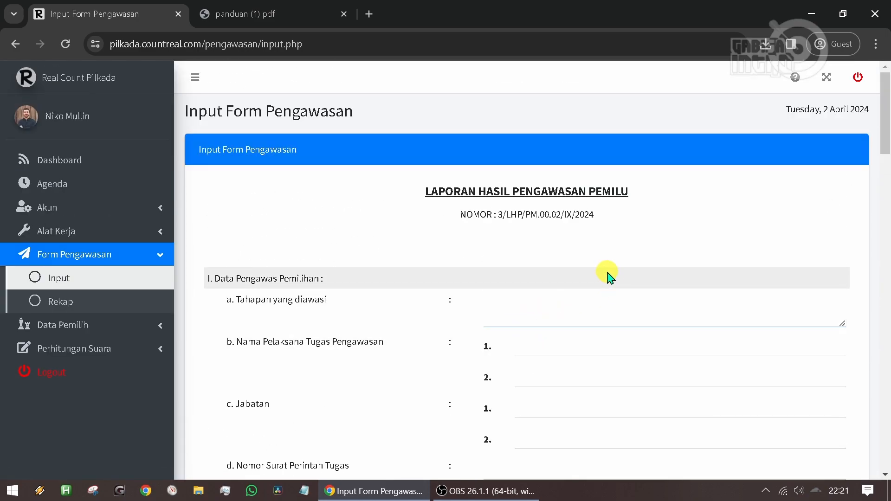
{"action": "type", "text": "Perhitungan Suara"}
{"action": "key", "text": "Tab"}
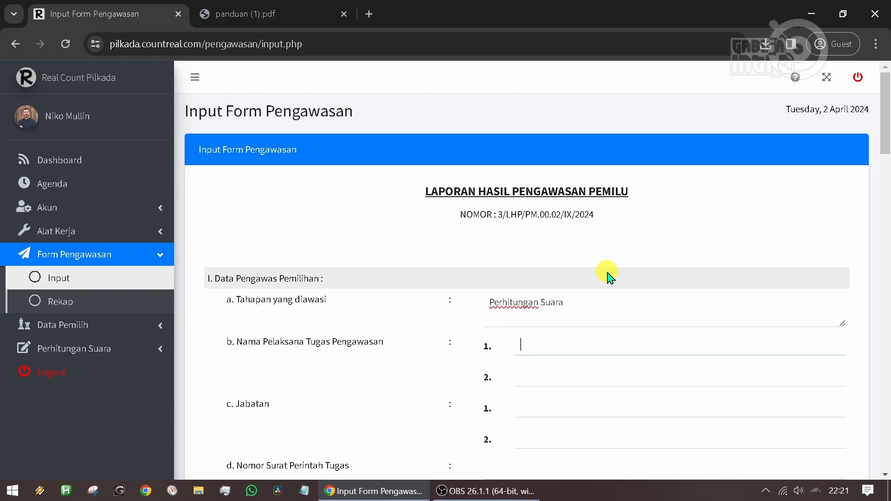
{"action": "key", "text": "Tab"}
{"action": "type", "text": "Fitr"}
{"action": "key", "text": "BackSpace"}
{"action": "key", "text": "BackSpace"}
{"action": "type", "text": "t"}
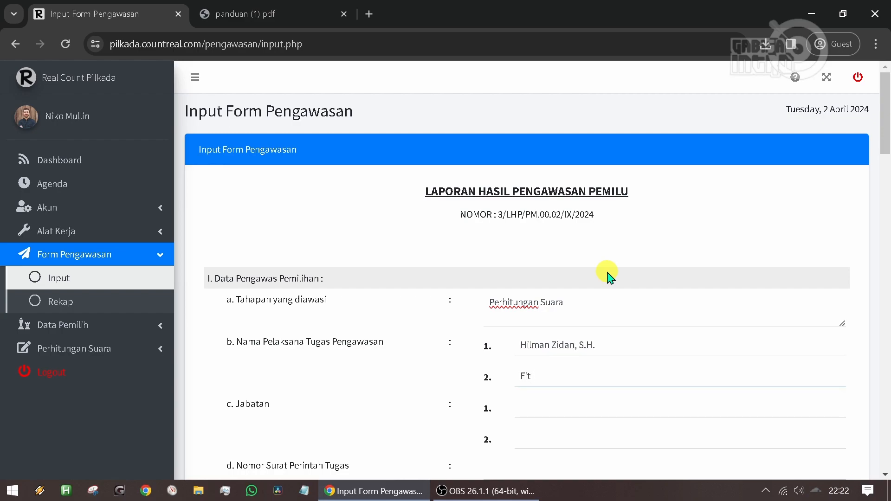
{"action": "type", "text": "riana, S.E."}
- Fill in the two Jabatan entries as "Koordinator Kecamatan" and "Petugas TPS"
{"action": "scroll", "coordinate": [589, 294], "scroll_direction": "down", "scroll_amount": 3}
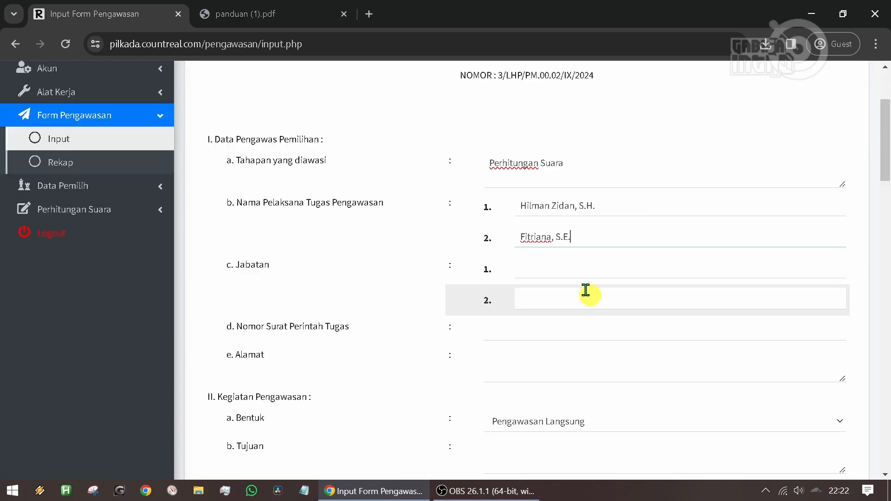
{"action": "left_click", "coordinate": [562, 264]}
{"action": "type", "text": "Koordinator"}
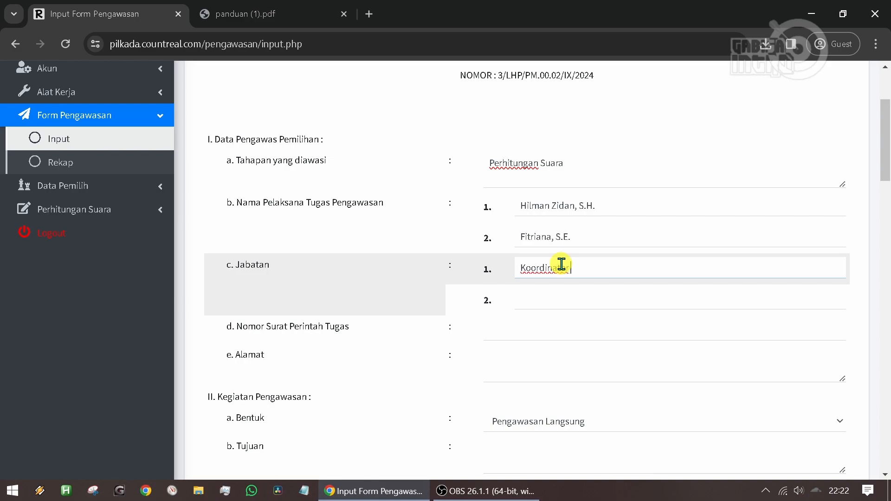
{"action": "type", "text": " Kecamatan"}
{"action": "key", "text": "Tab"}
{"action": "type", "text": "Petg"}
{"action": "key", "text": "BackSpace"}
{"action": "key", "text": "BackSpace"}
{"action": "type", "text": "tugas TPS"}
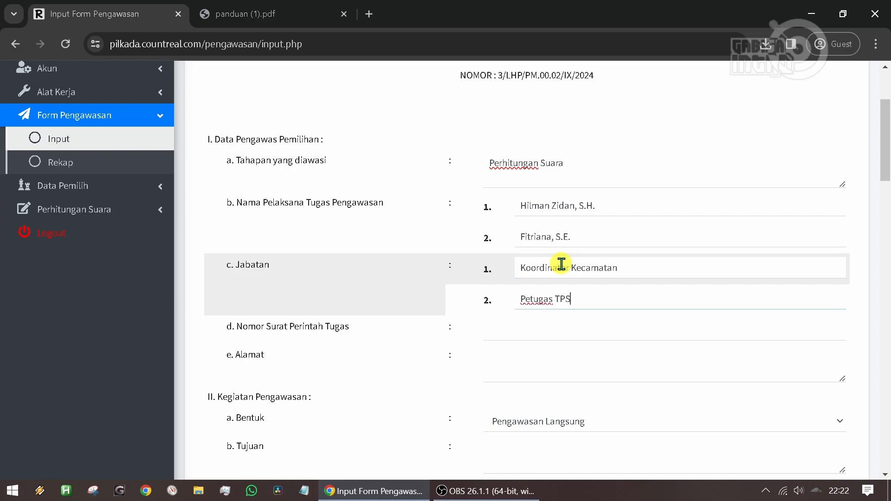
- Enter "025/SK/PWS.III/IX/2019" as Nomor Surat Perintah Tugas and fill in the street address under Alamat
{"action": "left_click", "coordinate": [522, 333]}
{"action": "type", "text": "025"}
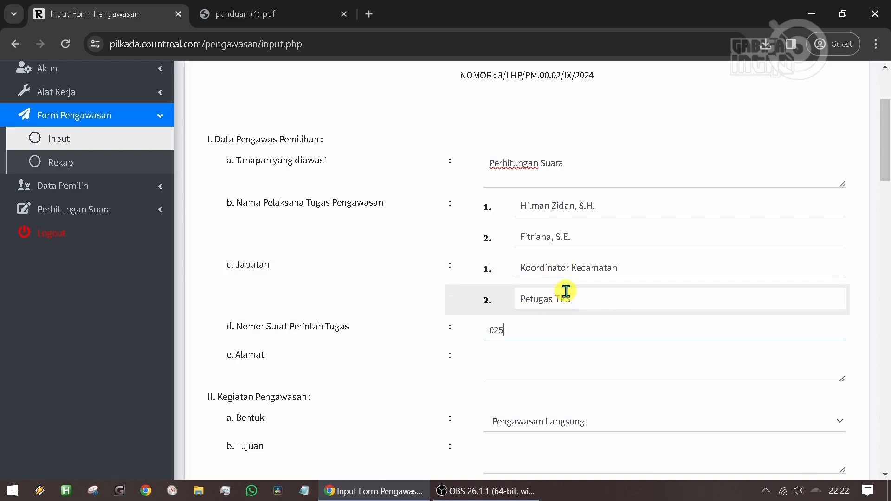
{"action": "type", "text": "/SK/PWS.III/IX/2019"}
{"action": "left_click", "coordinate": [588, 363]}
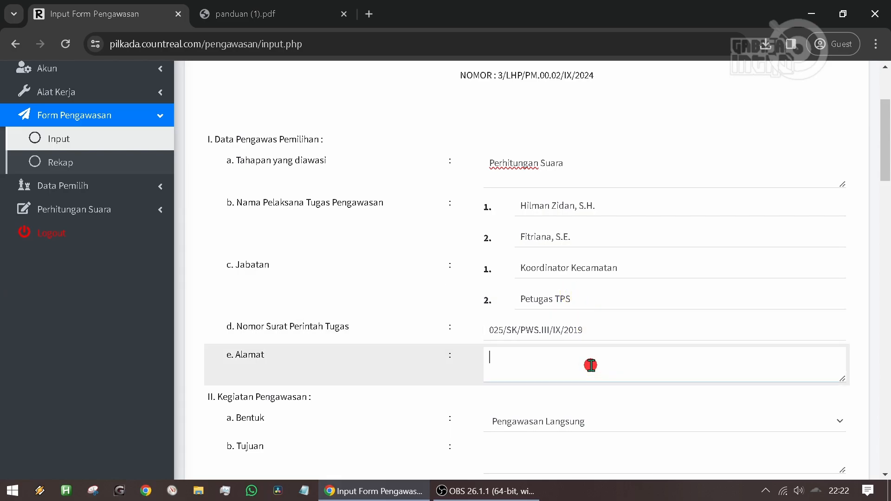
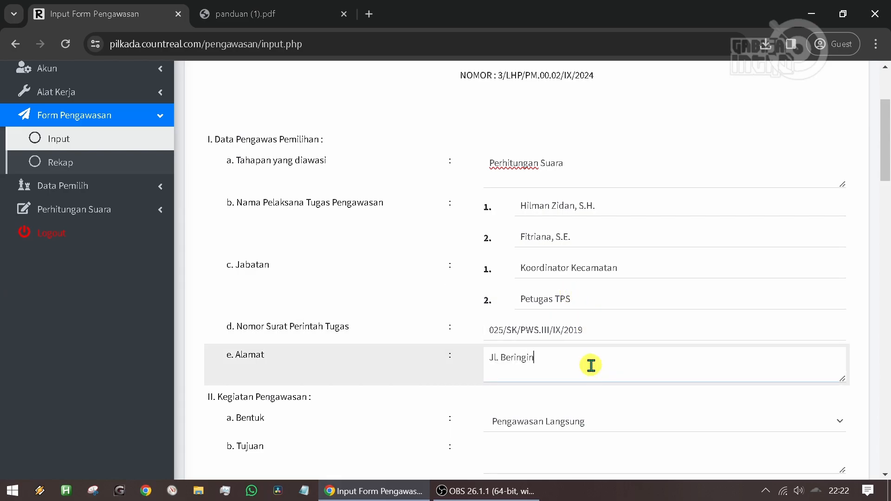
- Set Bentuk to Pengawasan Langsung and enter "Memastikan perhitungan suara sesuai dengan ketentuan" as Tujuan
{"action": "scroll", "coordinate": [549, 281], "scroll_direction": "down", "scroll_amount": 3}
{"action": "left_click", "coordinate": [549, 280]}
{"action": "left_click", "coordinate": [558, 316]}
{"action": "left_click", "coordinate": [559, 283]}
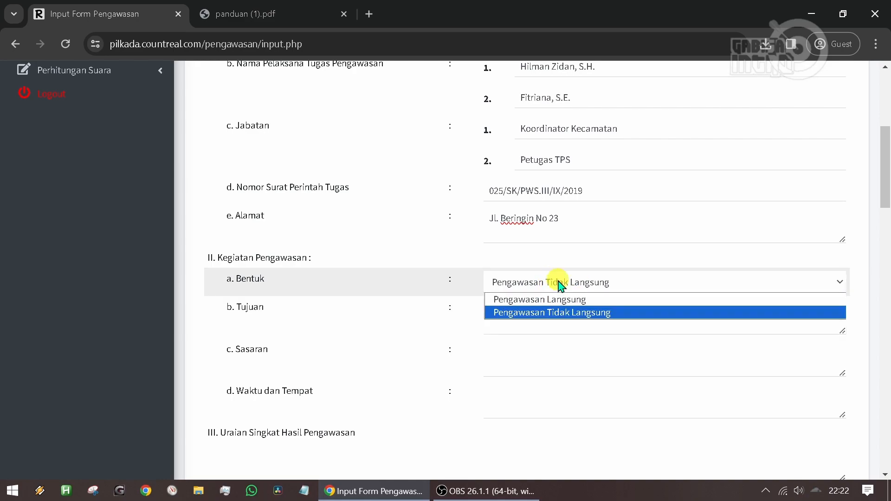
{"action": "left_click", "coordinate": [573, 299]}
{"action": "left_click", "coordinate": [529, 318]}
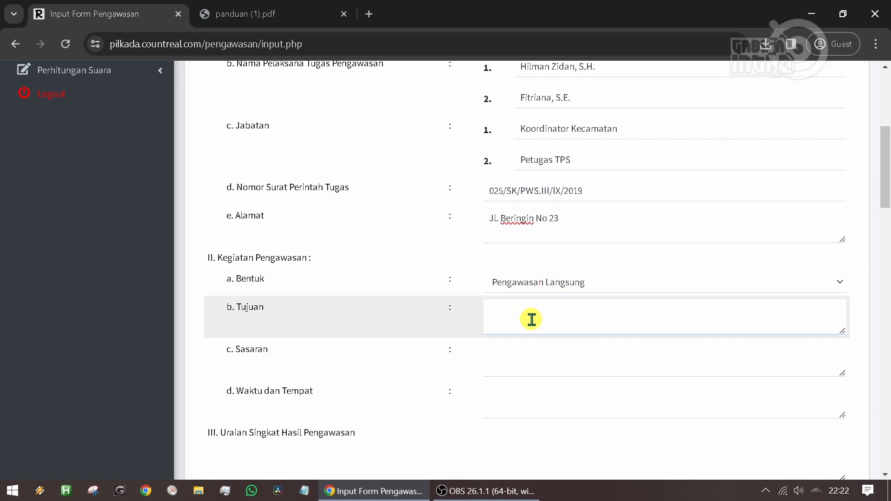
{"action": "scroll", "coordinate": [531, 319], "scroll_direction": "up", "scroll_amount": 1}
{"action": "type", "text": "Memastikan perhitungan suara "}
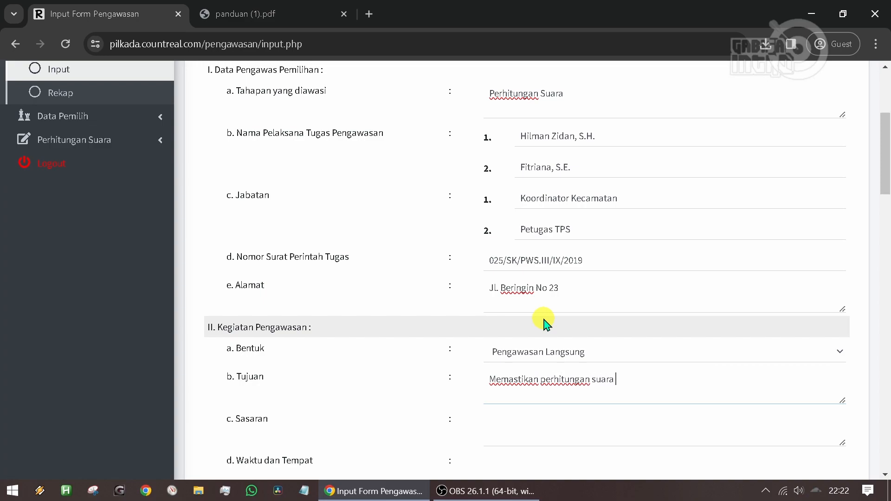
{"action": "type", "text": "sesuai dengan ketentuan"}
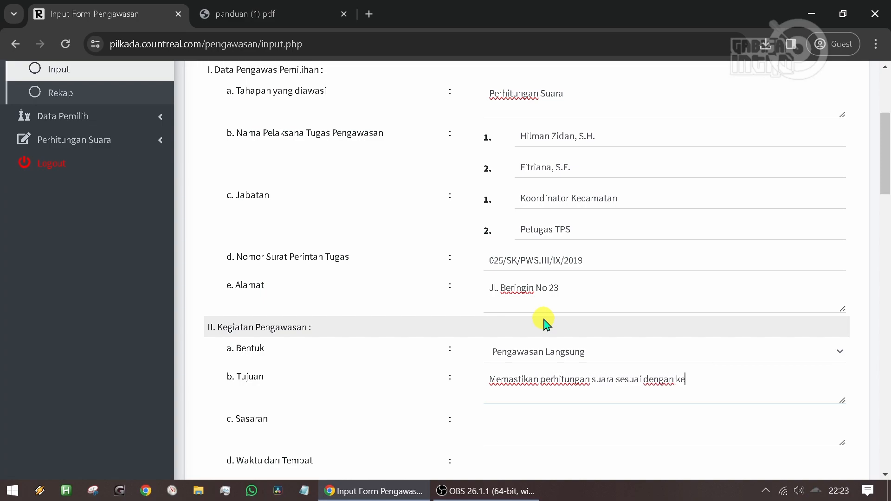
- Enter "-" as Sasaran and "Senin, 26 September 2024" as Waktu dan Tempat
{"action": "scroll", "coordinate": [543, 323], "scroll_direction": "down", "scroll_amount": 1}
{"action": "left_click", "coordinate": [566, 358]}
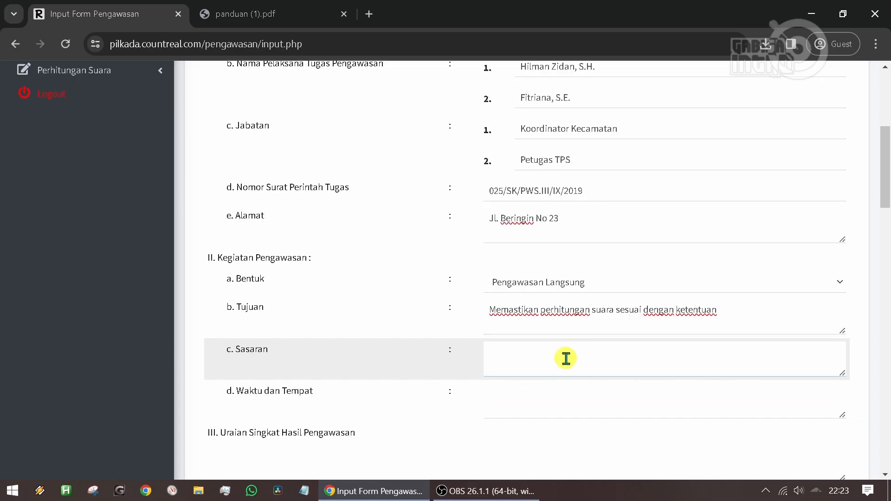
{"action": "type", "text": "-"}
{"action": "left_click", "coordinate": [551, 410]}
{"action": "type", "text": "Senin, 26 Sep"}
{"action": "key", "text": "BackSpace"}
{"action": "key", "text": "BackSpace"}
{"action": "type", "text": "mber 2024"}
- Enter "Perhitungan suara rancu adanya kesalahan yang dilanggar" as Uraian Singkat Hasil Pengawasan
{"action": "scroll", "coordinate": [563, 333], "scroll_direction": "down", "scroll_amount": 2}
{"action": "left_click", "coordinate": [453, 389]}
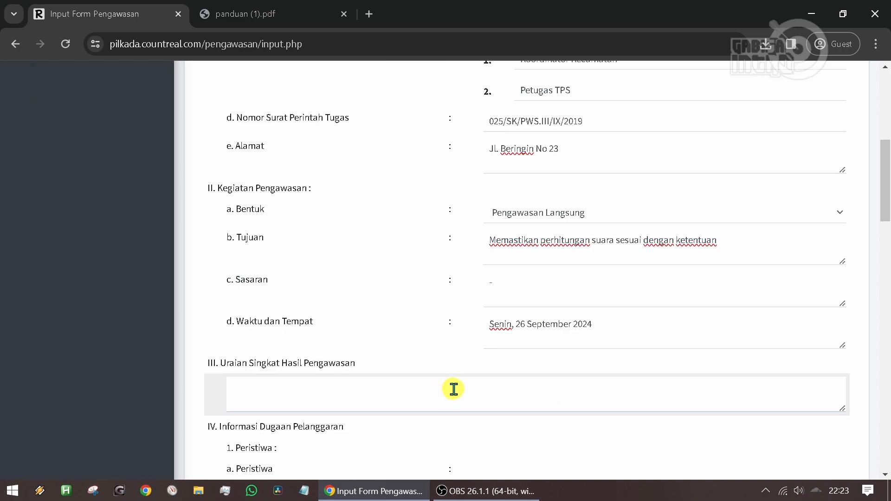
{"action": "type", "text": "Perhitungan suara randu adanya kesalahan yang dilanggar"}
- Under Peristiwa, enter the offender's name followed by "salah memahami regulasi sehingga meletakan perolehan suara pada kolom yang salah"
{"action": "scroll", "coordinate": [454, 389], "scroll_direction": "down", "scroll_amount": 3}
{"action": "left_click", "coordinate": [530, 355]}
{"action": "type", "text": "Mr. Tono salah ma"}
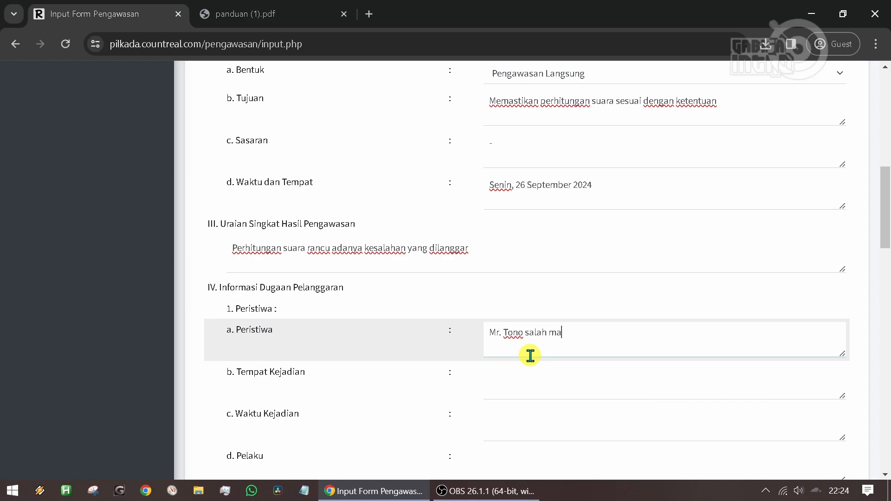
{"action": "type", "text": "hami reguliasi"}
{"action": "key", "text": "BackSpace"}
{"action": "key", "text": "BackSpace"}
{"action": "key", "text": "BackSpace"}
{"action": "key", "text": "BackSpace"}
{"action": "type", "text": "asi sehingga meletakkn"}
{"action": "key", "text": "BackSpace"}
{"action": "key", "text": "BackSpace"}
{"action": "type", "text": "an perolehan suara pada kolom yang salah"}
- Enter "TPS 10" as Tempat Kejadian and "Senin, 26 September 2024" as Waktu Kejadian
{"action": "left_click", "coordinate": [593, 376]}
{"action": "scroll", "coordinate": [592, 376], "scroll_direction": "down", "scroll_amount": 3}
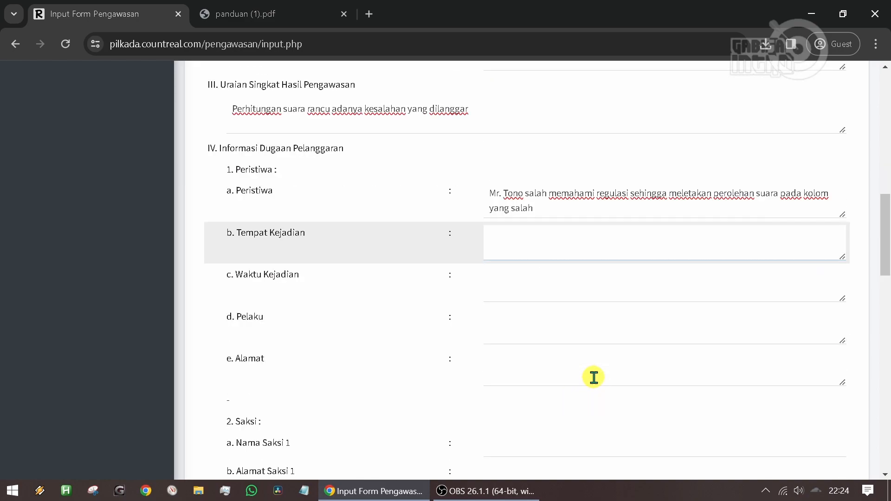
{"action": "type", "text": "TPS 10"}
{"action": "key", "text": "Tab"}
{"action": "type", "text": "Senin, 26 September"}
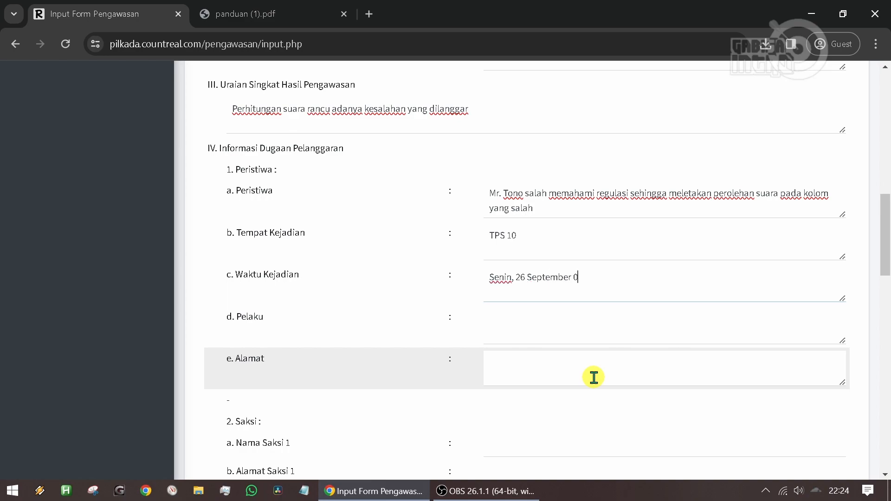
{"action": "type", "text": " 2024"}
- Enter the offender's name followed by "dan tim" as Pelaku and fill in the offender's street address under Alamat
{"action": "left_click", "coordinate": [577, 327]}
{"action": "type", "text": "Mr. Tono dan tim"}
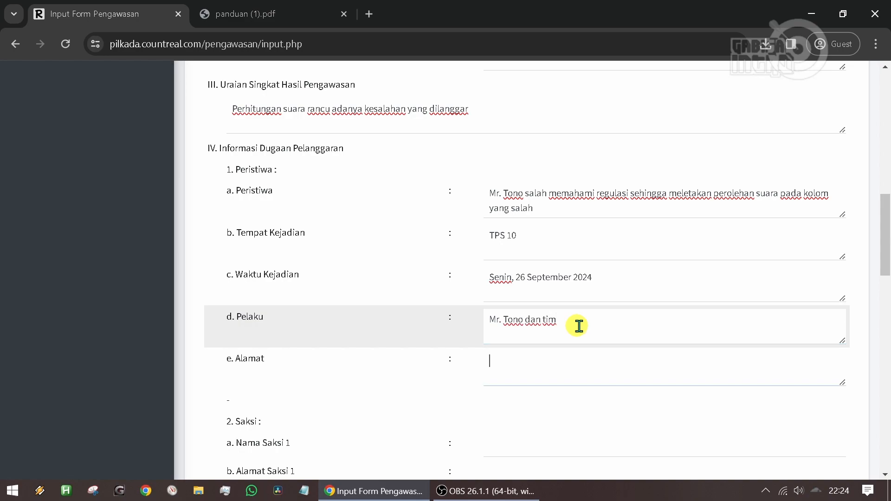
{"action": "key", "text": "Tab"}
{"action": "scroll", "coordinate": [578, 326], "scroll_direction": "down", "scroll_amount": 2}
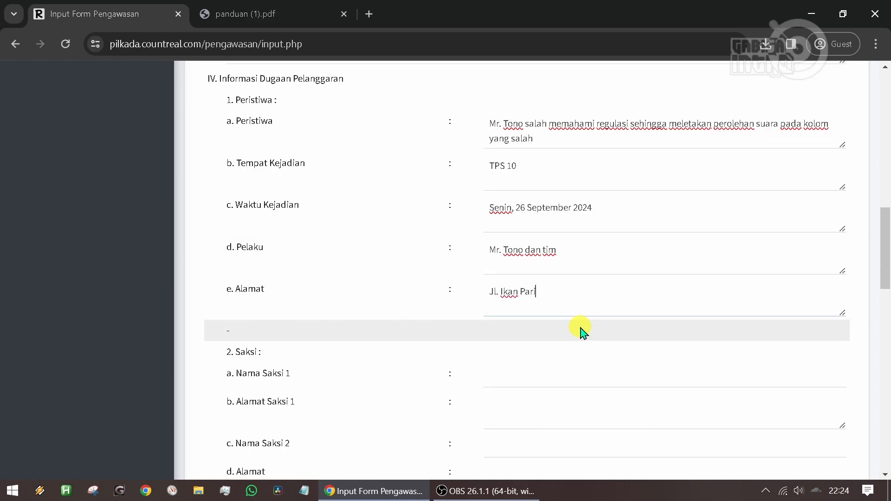
- Fill in the first witness's full name with academic title under Nama Saksi 1
{"action": "left_click", "coordinate": [574, 370]}
{"action": "scroll", "coordinate": [566, 369], "scroll_direction": "down", "scroll_amount": 3}
{"action": "type", "text": "d"}
- Fill in the second witness's full name under Nama Saksi 2
{"action": "key", "text": "Tab"}
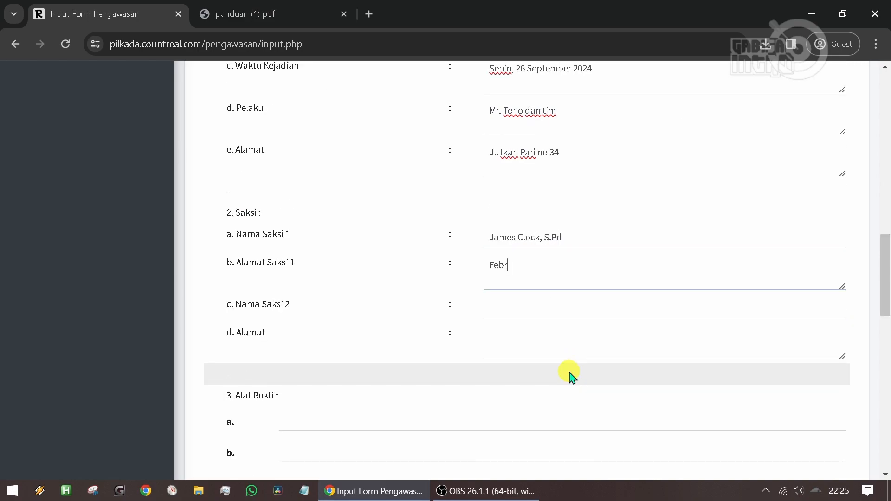
{"action": "key", "text": "Tab"}
{"action": "left_click", "coordinate": [567, 279]}
{"action": "key", "text": "ctrl+a"}
{"action": "key", "text": "ctrl+c"}
{"action": "left_click", "coordinate": [611, 317]}
{"action": "key", "text": "ctrl+v"}
- Fill in the street addresses of the first and second witnesses in their address fields
{"action": "key", "text": "shift+Tab"}
{"action": "key", "text": "Tab"}
- List "Foto", "Video" and "Arsip fotokopi C1" as items a to c under Barang Bukti
{"action": "key", "text": "Tab"}
- List "Handphone" and "Hardcopy" as items a and b under Alat Bukti
{"action": "scroll", "coordinate": [428, 278], "scroll_direction": "down", "scroll_amount": 3}
{"action": "left_click", "coordinate": [411, 280]}
{"action": "type", "text": "Handphone"}
{"action": "scroll", "coordinate": [390, 265], "scroll_direction": "down", "scroll_amount": 2}
{"action": "left_click", "coordinate": [360, 241]}
{"action": "type", "text": "Hardcopy"}
{"action": "left_click", "coordinate": [327, 342]}
{"action": "type", "text": "Foto"}
{"action": "key", "text": "Tab"}
{"action": "type", "text": "Video"}
{"action": "left_click", "coordinate": [320, 406]}
{"action": "type", "text": "Arsip"}
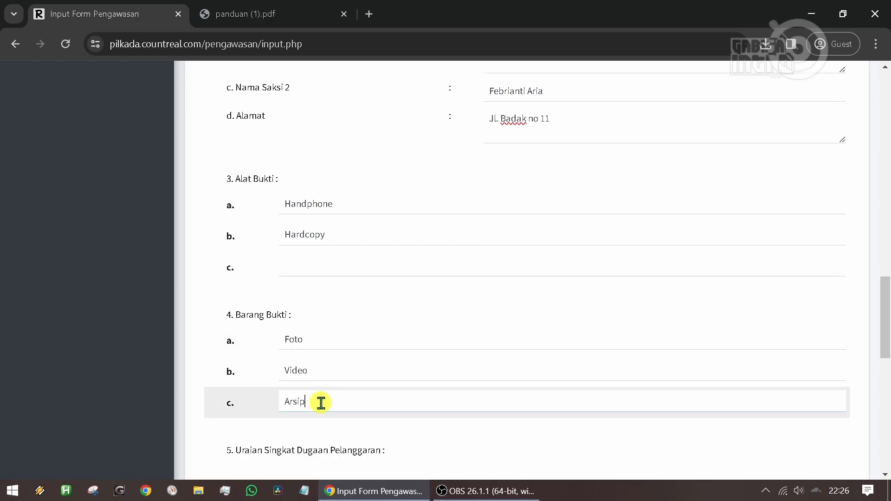
{"action": "type", "text": " fotokopi C1"}
- Enter under Uraian Singkat Dugaan Pelanggaran the offender's name and "salah menulis perolehan suara pada papan perhitungan suara menyebabkan kalkulasi perolehan suara yang tidak sesuai"
{"action": "scroll", "coordinate": [419, 304], "scroll_direction": "down", "scroll_amount": 2}
{"action": "scroll", "coordinate": [419, 305], "scroll_direction": "up", "scroll_amount": 3}
{"action": "scroll", "coordinate": [418, 305], "scroll_direction": "down", "scroll_amount": 4}
{"action": "key", "text": "Tab"}
{"action": "type", "text": "Mr Tono"}
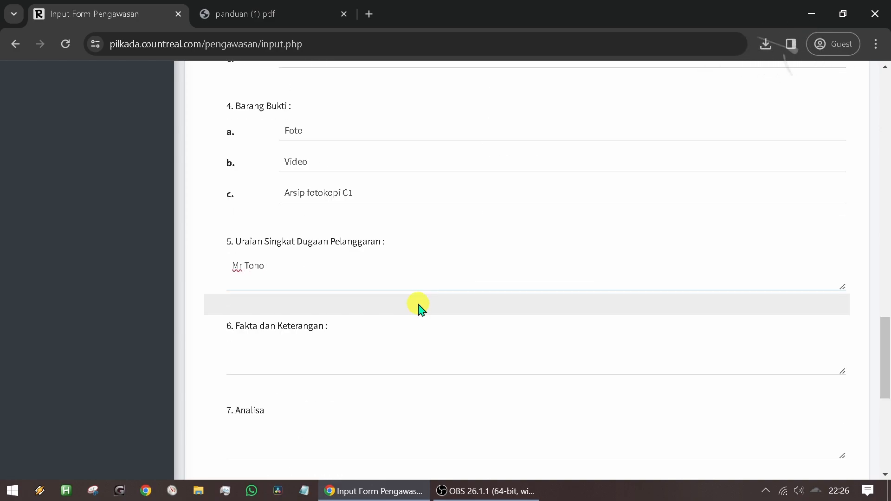
{"action": "type", "text": " kelelahan sehingga mel"}
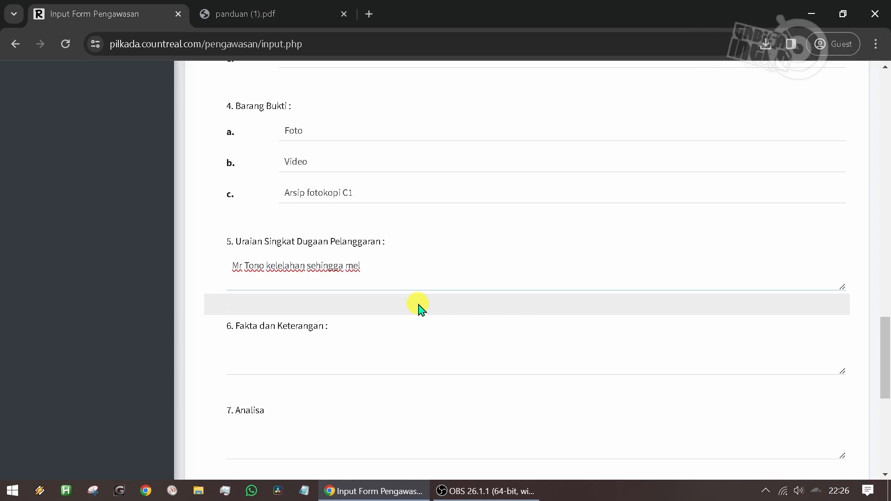
{"action": "key", "text": "ctrl+BackSpace"}
{"action": "key", "text": "ctrl+BackSpace"}
{"action": "key", "text": "ctrl+BackSpace"}
{"action": "type", "text": "salah"}
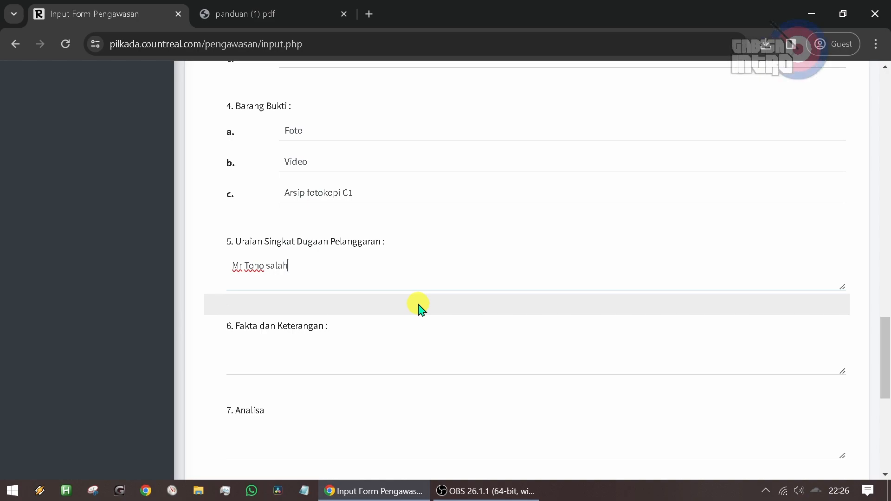
{"action": "type", "text": " menulis peroleh"}
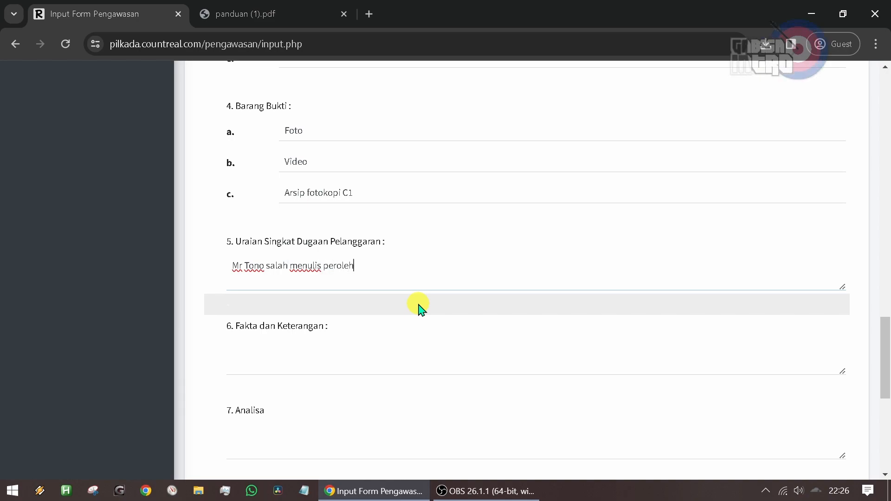
{"action": "type", "text": "an suara pada pap"}
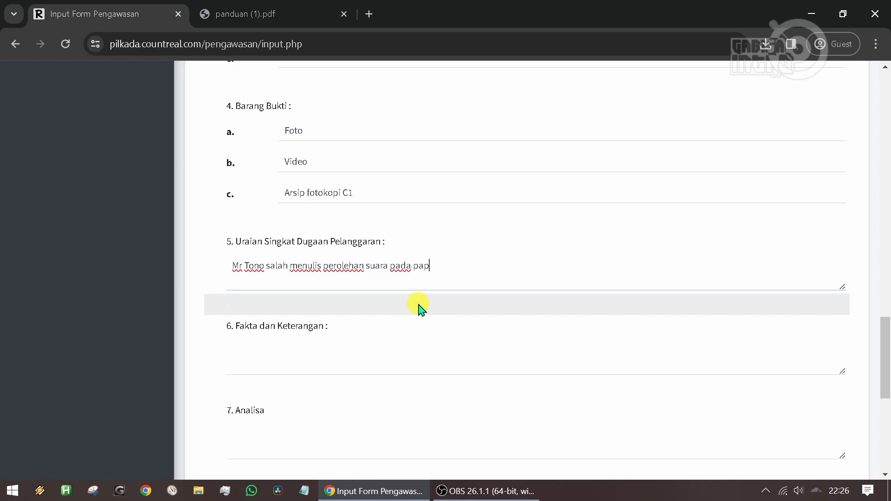
{"action": "type", "text": "an perhitungan "}
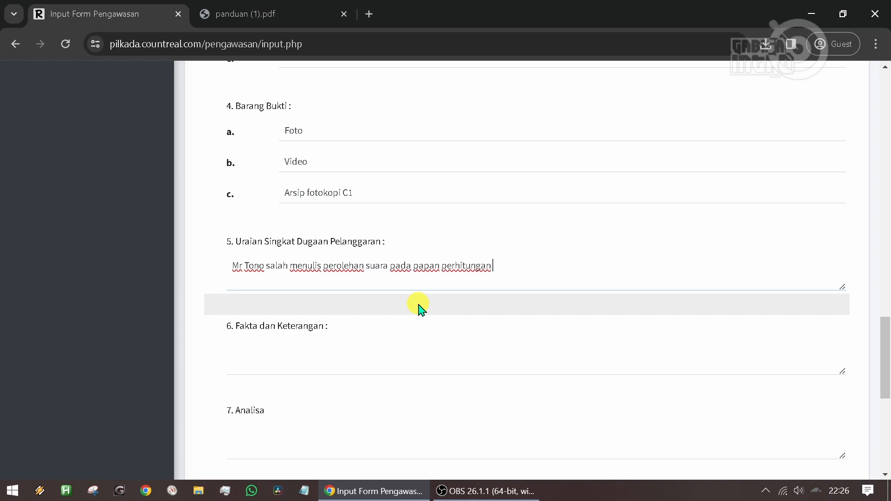
{"action": "type", "text": "suara menyebabkan kalkulasi"}
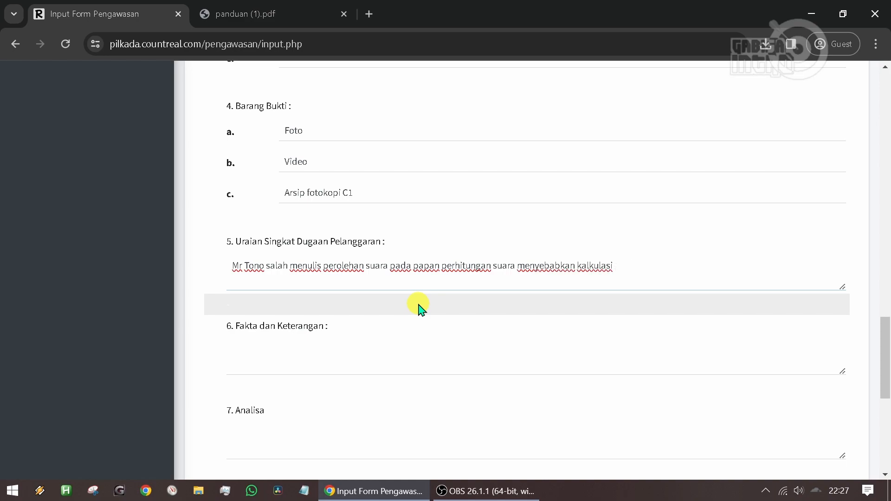
{"action": "type", "text": " perolehan suara yang tidak sesuai"}
- Enter under Fakta dan Keterangan the offender's name and "sudah disanggah, namun salah memahami regulasi yang ada sehingga tidak merubah tindakannya"
{"action": "key", "text": "Tab"}
{"action": "type", "text": "Mr TOno"}
{"action": "key", "text": "BackSpace"}
{"action": "key", "text": "BackSpace"}
{"action": "type", "text": "ono sudah dit"}
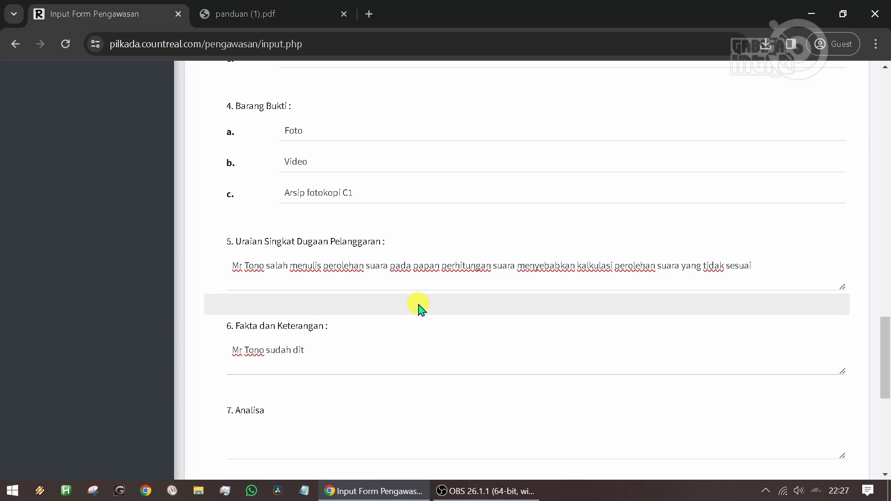
{"action": "key", "text": "BackSpace"}
{"action": "type", "text": "sanggah, namu"}
{"action": "type", "text": "n salah mem"}
{"action": "type", "text": "ahami re"}
{"action": "type", "text": "gulasi uan"}
{"action": "type", "text": " yang ada sehingga tidak m"}
{"action": "type", "text": "erubah"}
{"action": "type", "text": " tindakannya"}
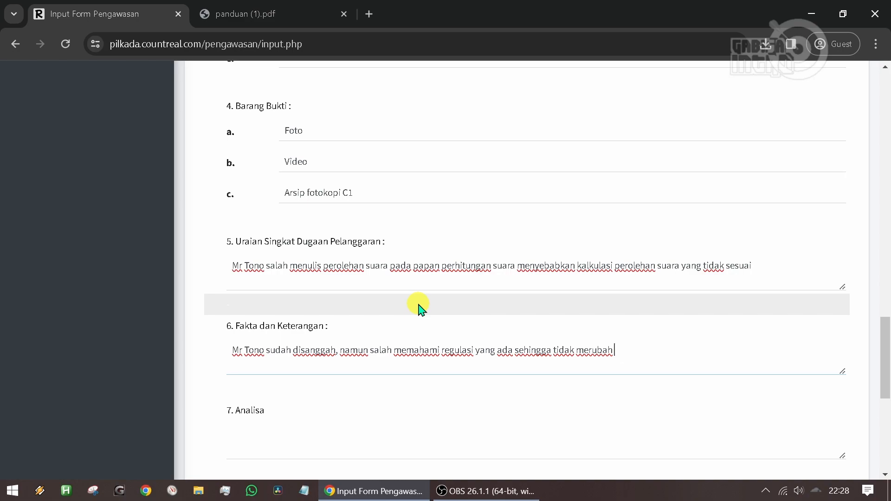
- Enter the offender's name followed by "mengalami kelelahan" under Analisa
{"action": "key", "text": "Tab"}
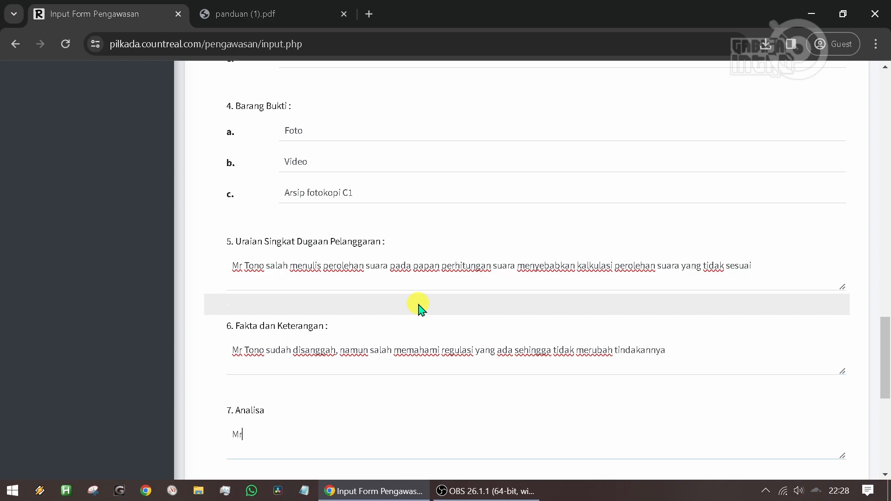
{"action": "type", "text": "Mr.Tono te"}
{"action": "type", "text": "lahan"}
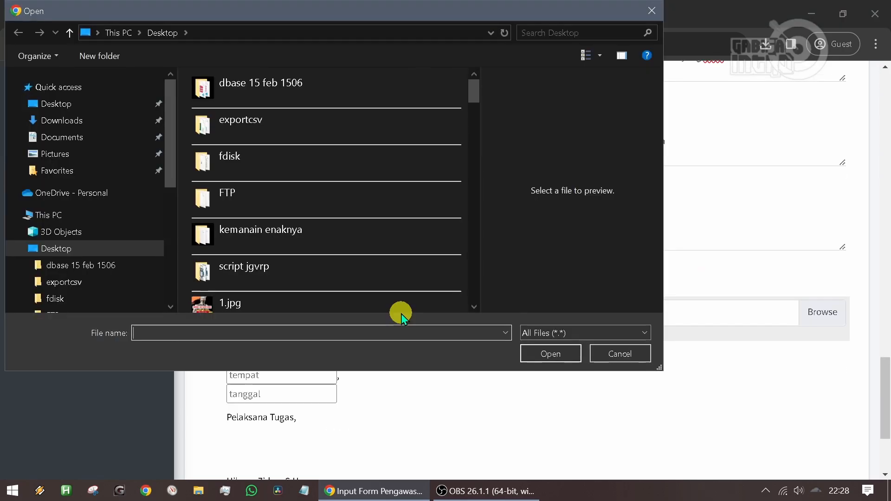
- Choose foto.jpeg from the Desktop as the photo for Upload Foto
{"action": "scroll", "coordinate": [288, 233], "scroll_direction": "down", "scroll_amount": 10}
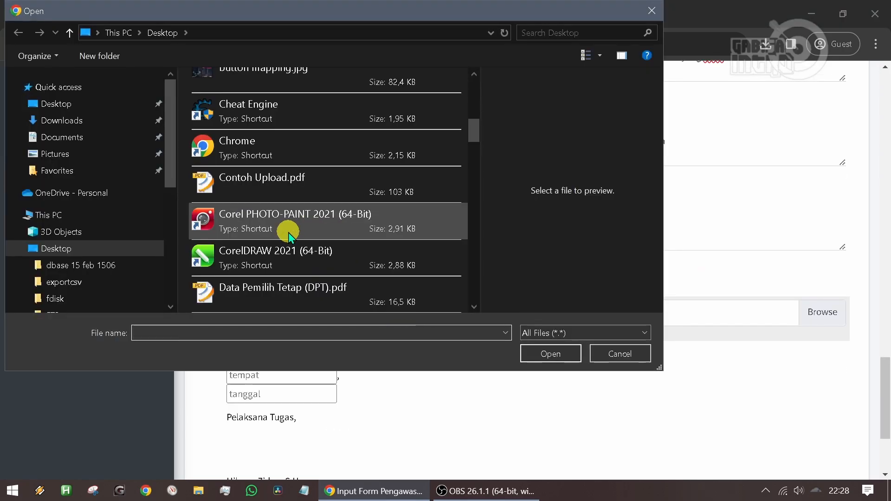
{"action": "scroll", "coordinate": [286, 236], "scroll_direction": "down", "scroll_amount": 5}
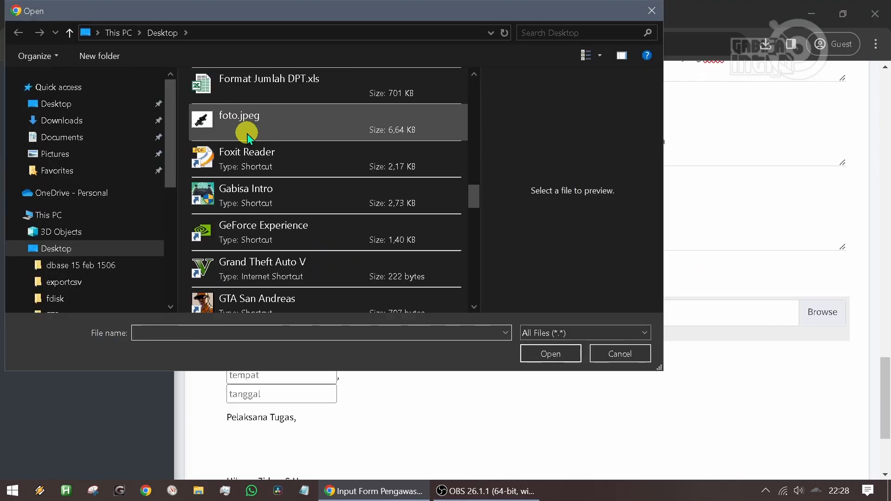
{"action": "left_click", "coordinate": [247, 119]}
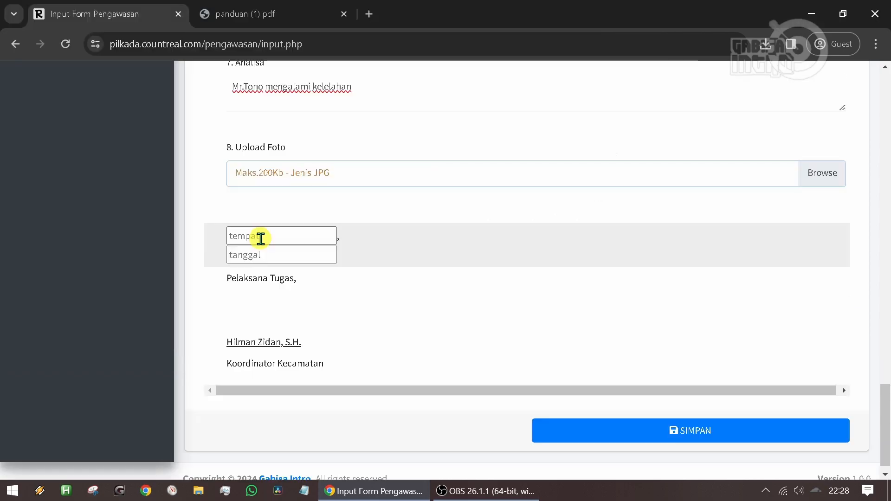
- Set the signing place to "Bandar Lampung" and the date to "26 September 2024", and save the report
{"action": "left_click", "coordinate": [258, 237]}
{"action": "type", "text": "Bandar Lampung"}
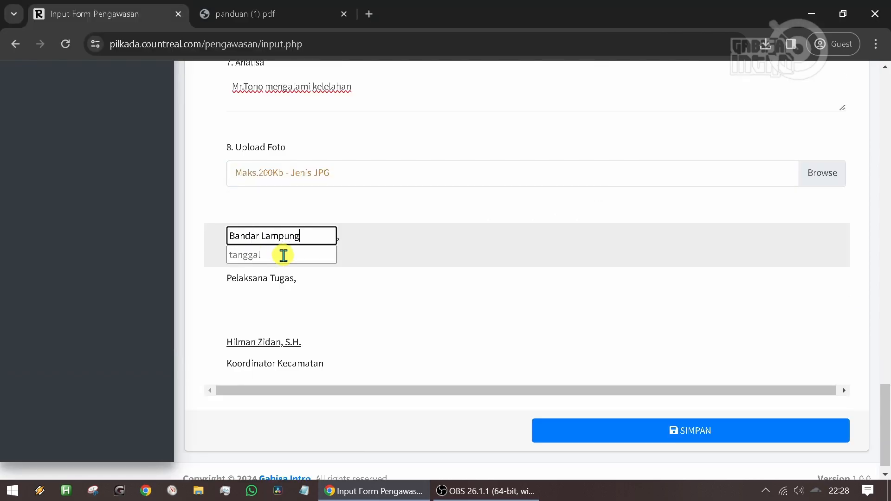
{"action": "left_click", "coordinate": [283, 256]}
{"action": "type", "text": "26 September 202"}
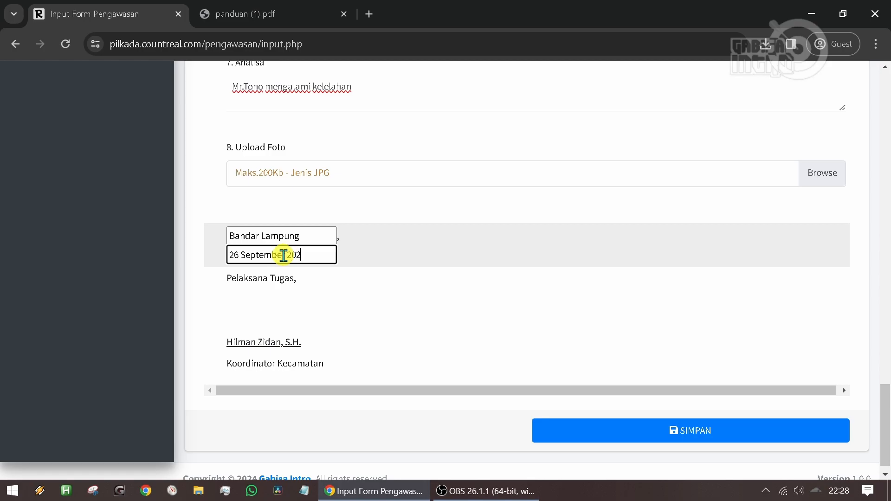
{"action": "type", "text": "4"}
{"action": "left_click", "coordinate": [420, 332]}
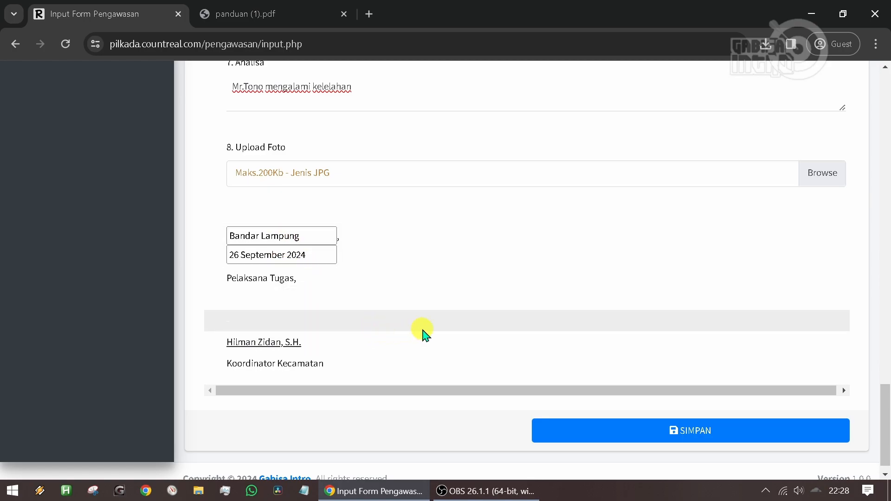
{"action": "left_click", "coordinate": [694, 430]}
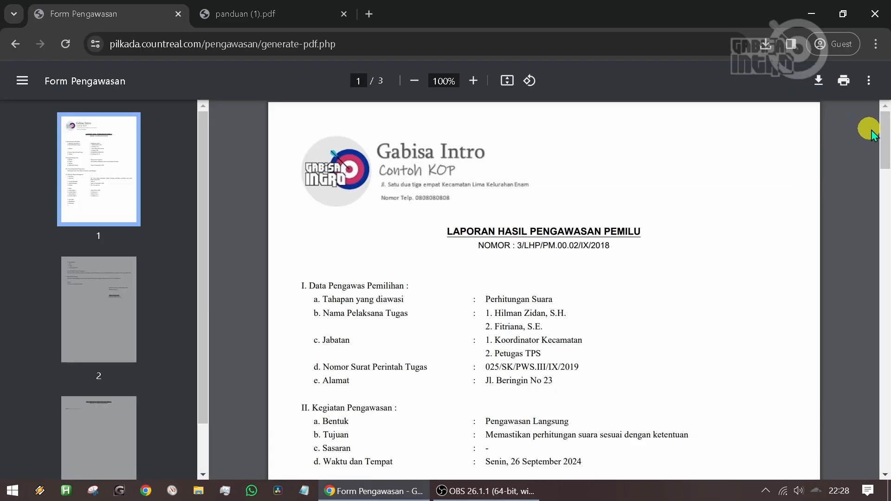
- Look through the generated Form Pengawasan PDF up to its signature block and download it
{"action": "left_click", "coordinate": [884, 135]}
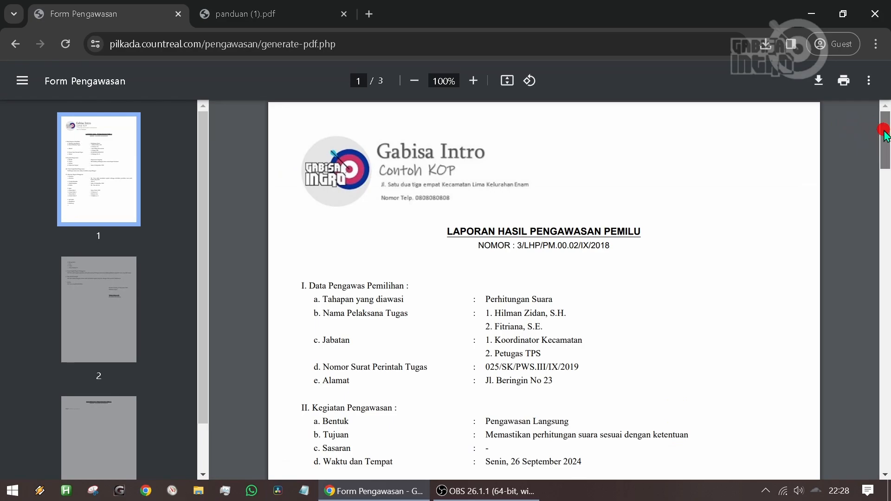
{"action": "left_click_drag", "start_coordinate": [884, 136], "coordinate": [877, 260]}
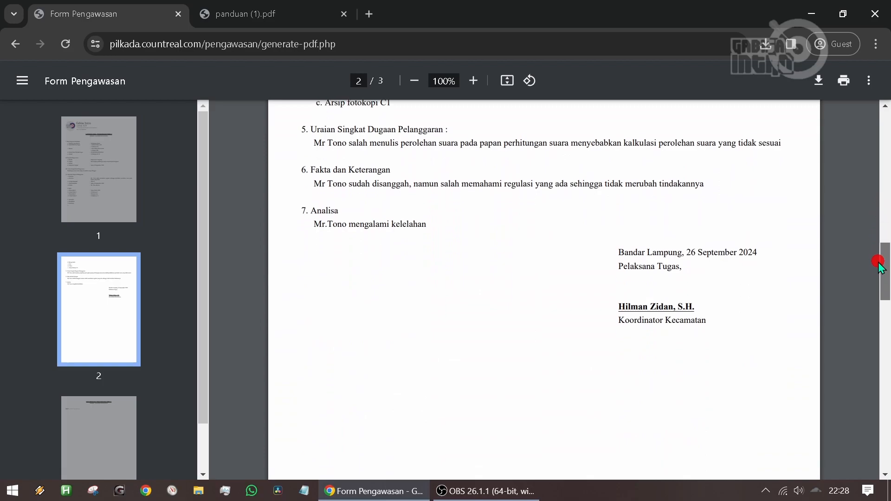
{"action": "left_click", "coordinate": [820, 83]}
{"action": "left_click_drag", "start_coordinate": [884, 255], "coordinate": [886, 101]}
- Return from the PDF to the input form and open the Rekap page of the Form Pengawasan reports
{"action": "left_click", "coordinate": [22, 46]}
{"action": "scroll", "coordinate": [646, 398], "scroll_direction": "up", "scroll_amount": 20}
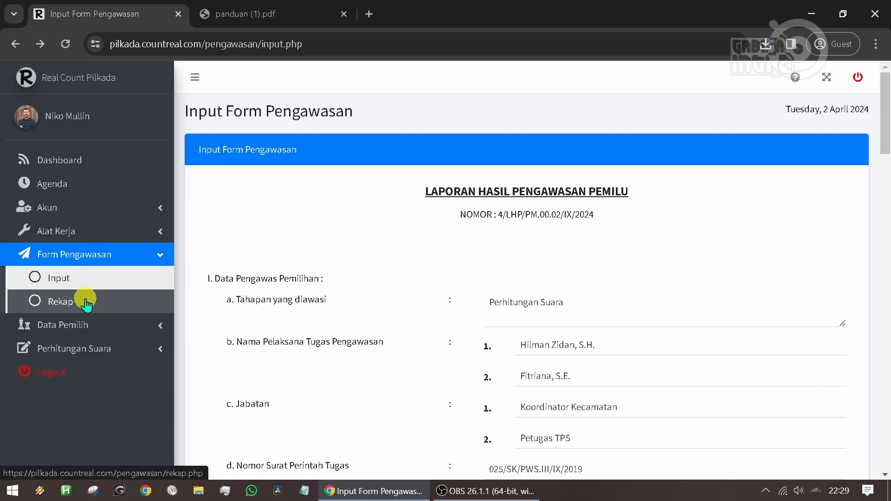
{"action": "left_click", "coordinate": [91, 303]}
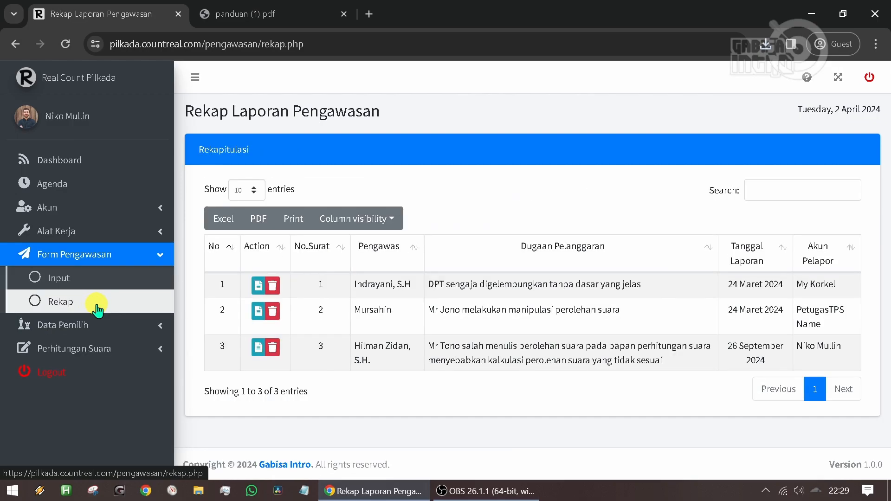
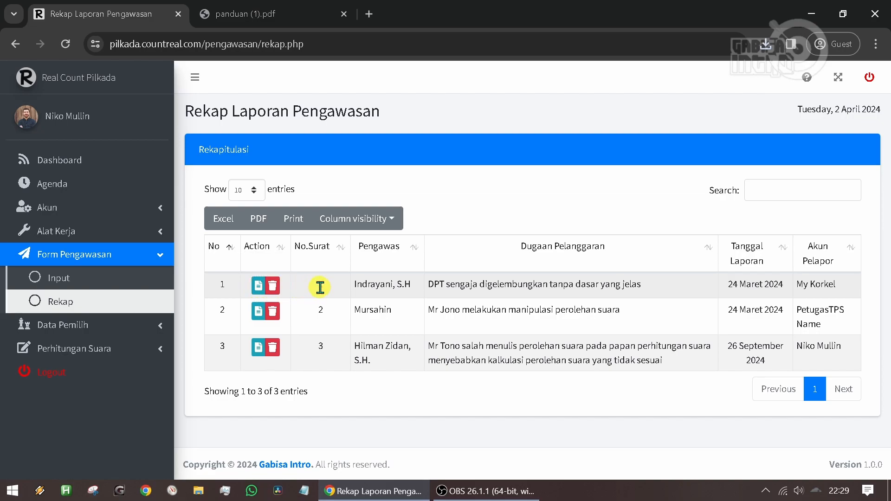
- Look through the PDF of report No. 1 up to its signature block and return to the Rekap page
{"action": "left_click", "coordinate": [255, 285]}
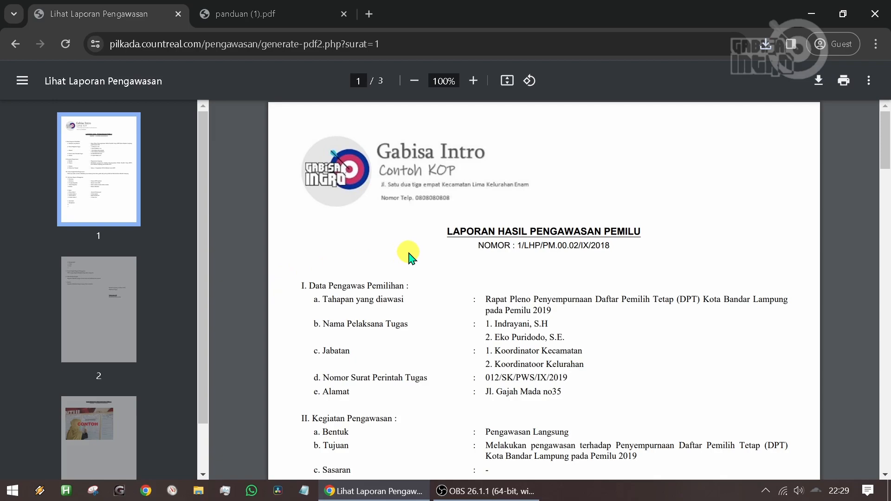
{"action": "scroll", "coordinate": [409, 258], "scroll_direction": "down", "scroll_amount": 10}
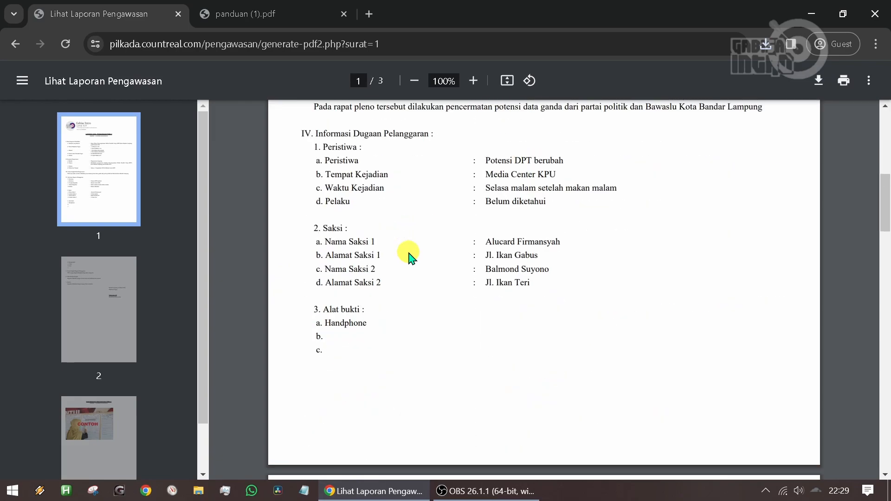
{"action": "scroll", "coordinate": [409, 258], "scroll_direction": "down", "scroll_amount": 8}
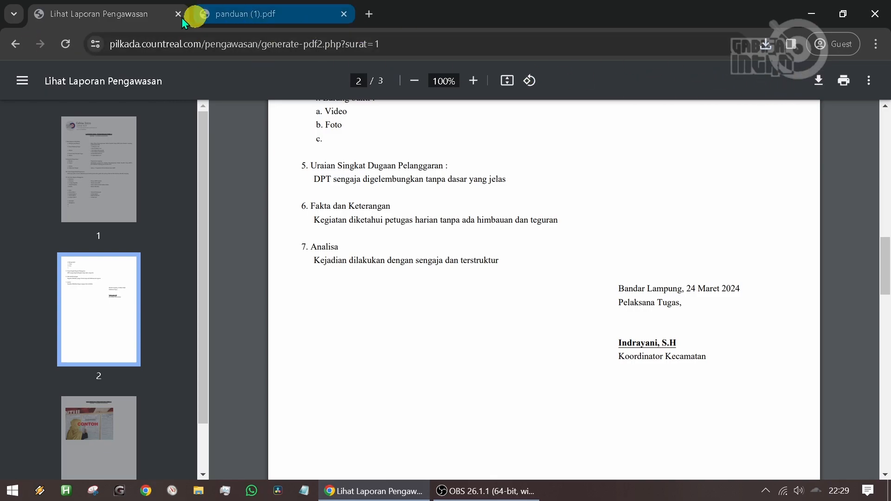
{"action": "left_click", "coordinate": [18, 46]}
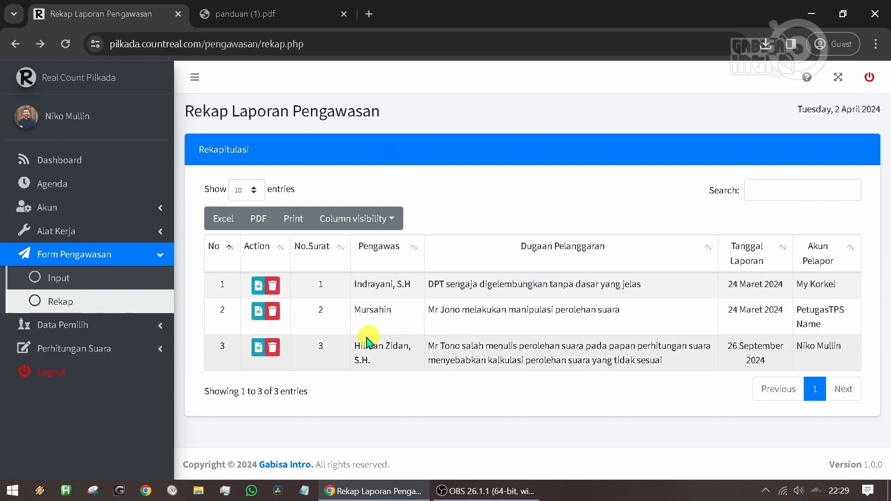
- Delete report No. 3 from the supervision report recap and accept the deletion
{"action": "left_click", "coordinate": [273, 348]}
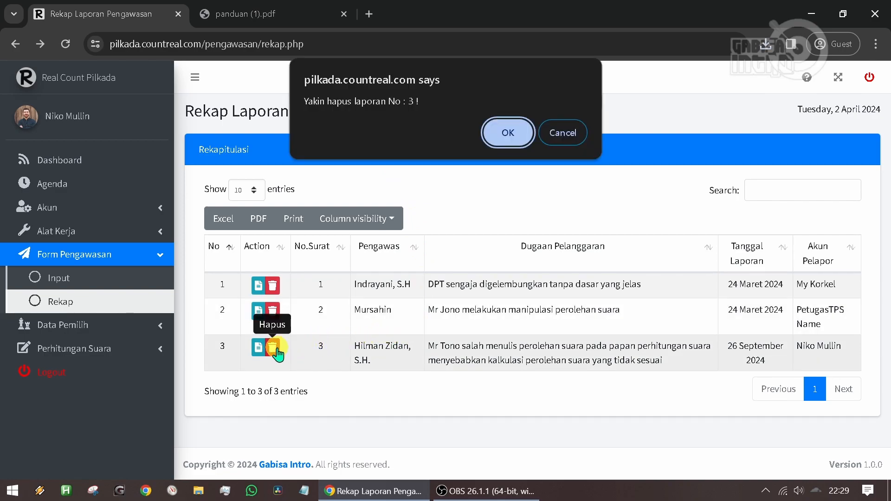
{"action": "left_click", "coordinate": [506, 133]}
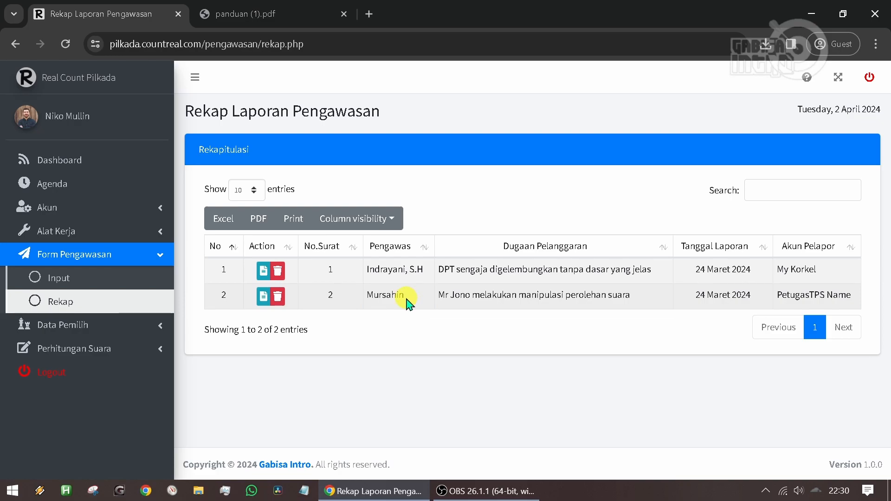
- Open the Data Pemilih input page for permanent voter counts (DPT)
{"action": "left_click", "coordinate": [104, 256]}
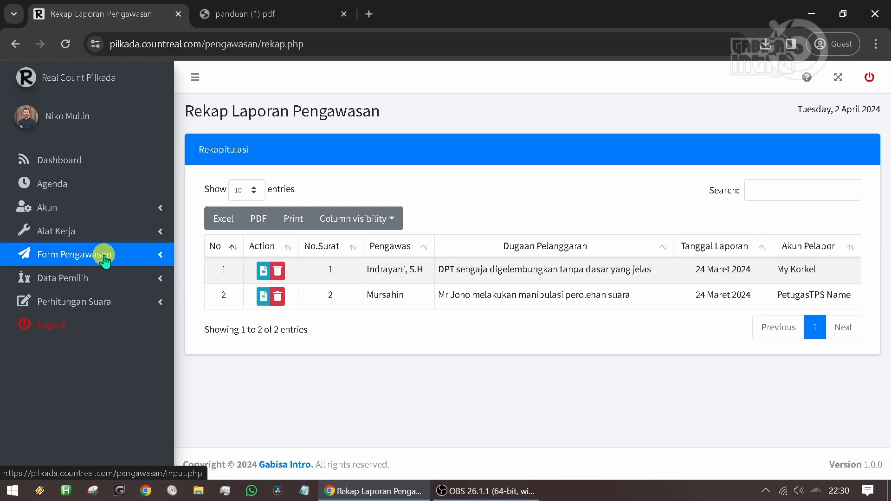
{"action": "left_click", "coordinate": [109, 278]}
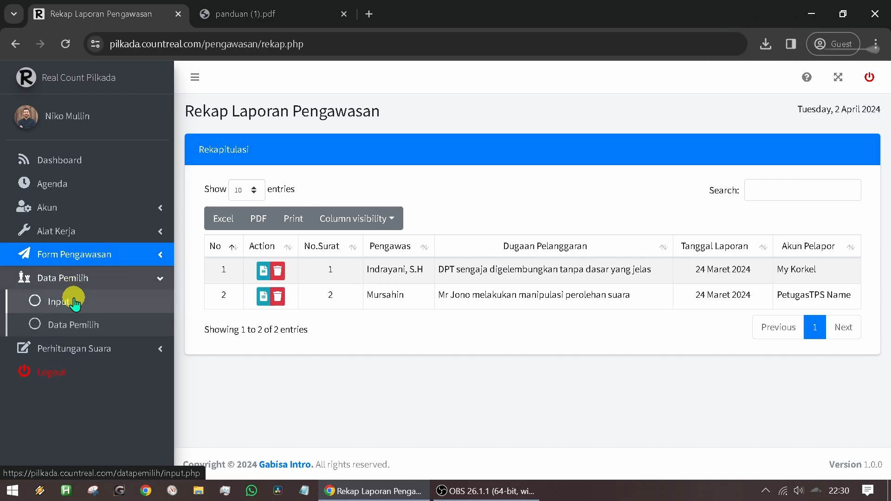
{"action": "left_click", "coordinate": [98, 306]}
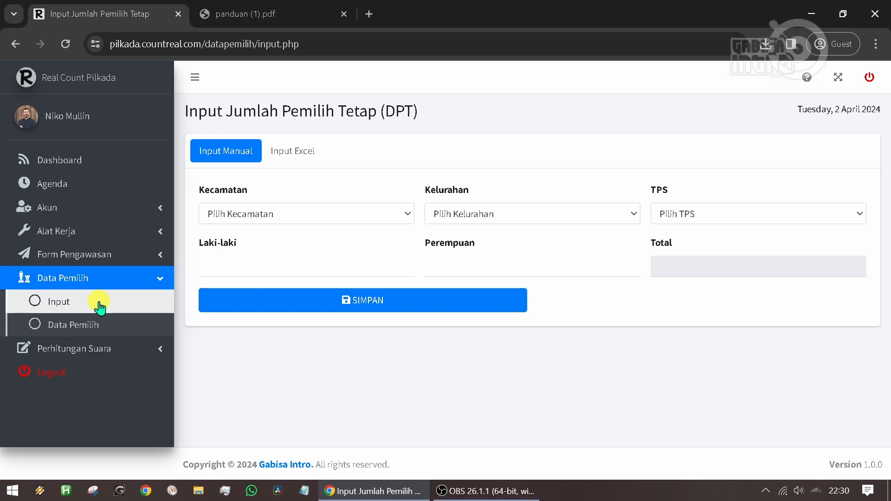
- Set the voter data location to Kecamatan SUKARAME, Kelurahan WAY DADI and TPS 01
{"action": "left_click", "coordinate": [272, 214]}
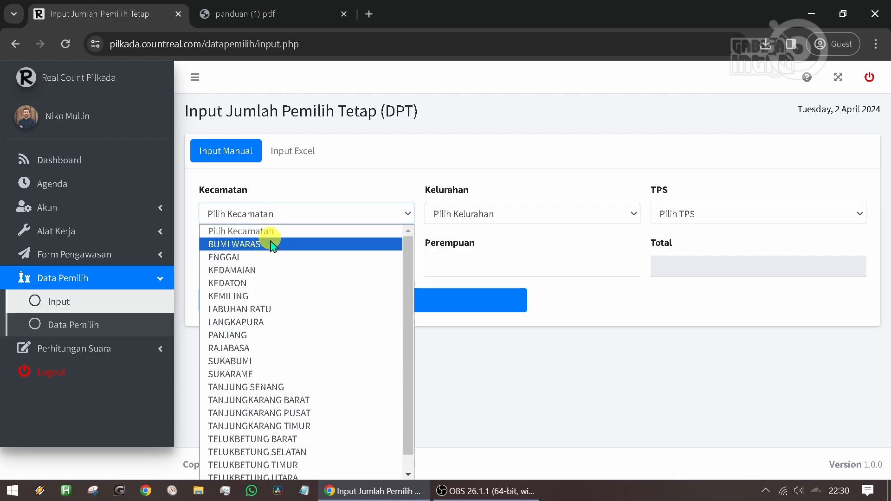
{"action": "left_click_drag", "start_coordinate": [408, 264], "coordinate": [413, 299]}
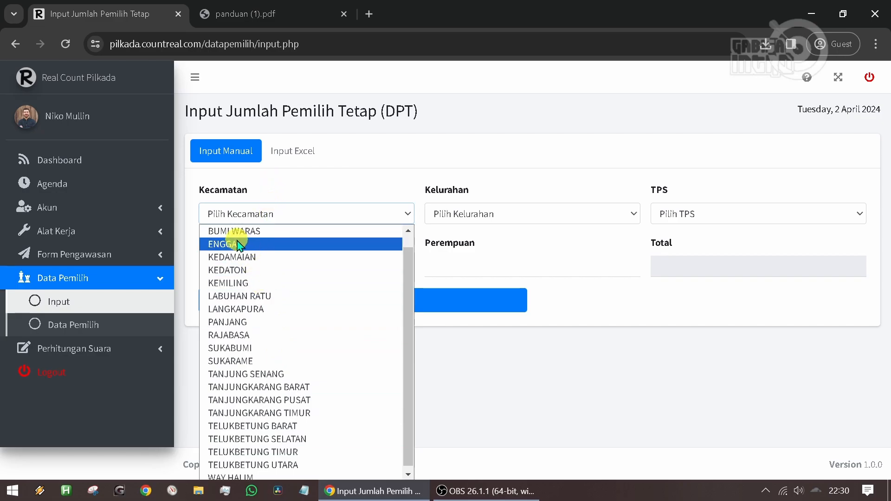
{"action": "scroll", "coordinate": [238, 246], "scroll_direction": "up", "scroll_amount": 1}
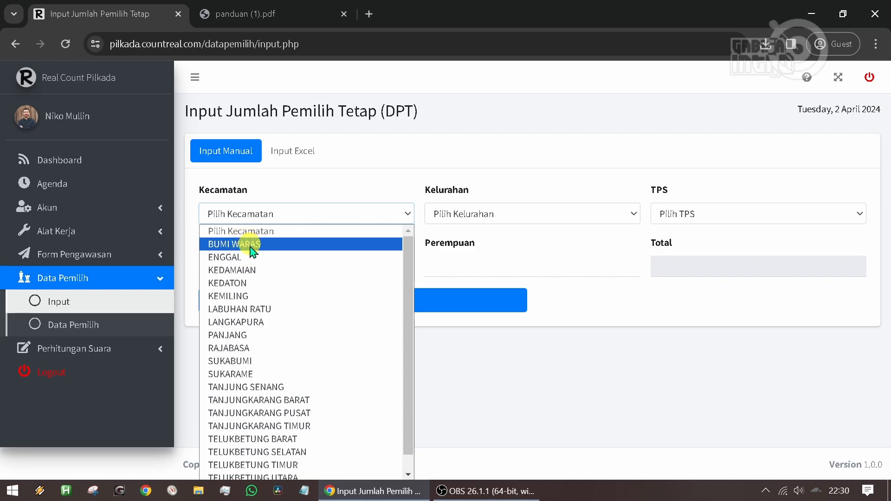
{"action": "scroll", "coordinate": [265, 408], "scroll_direction": "down", "scroll_amount": 1}
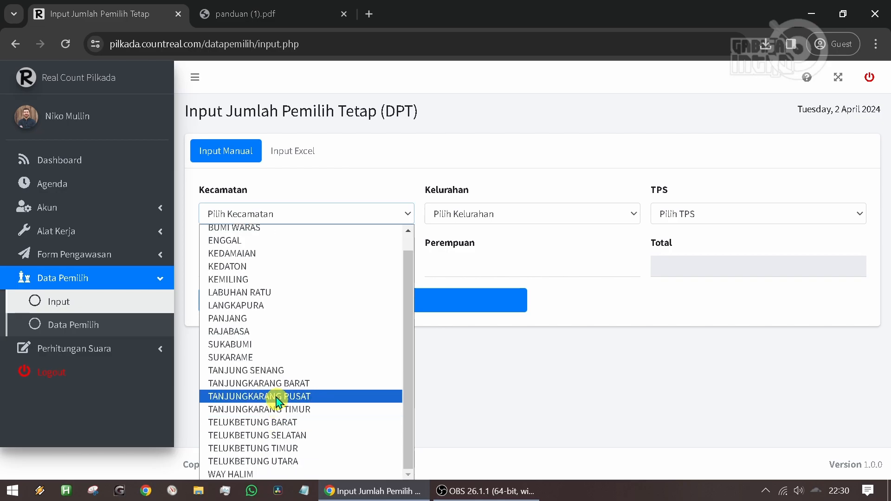
{"action": "left_click", "coordinate": [243, 357]}
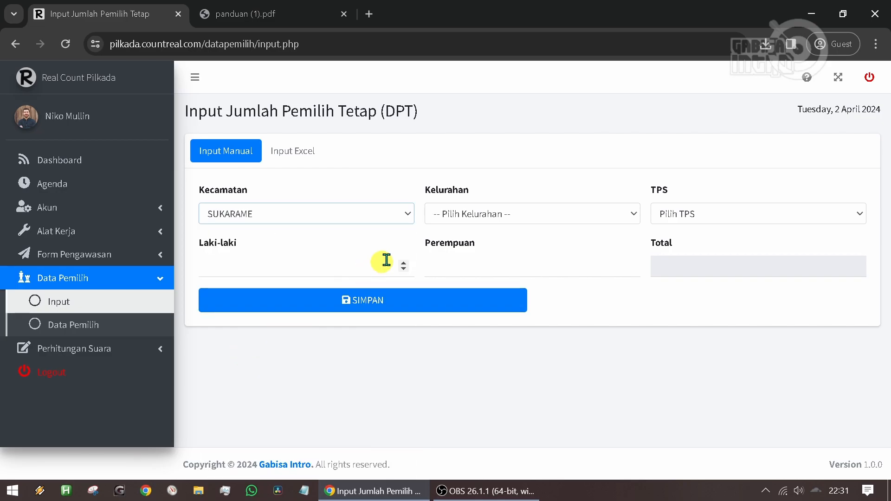
{"action": "left_click", "coordinate": [474, 216]}
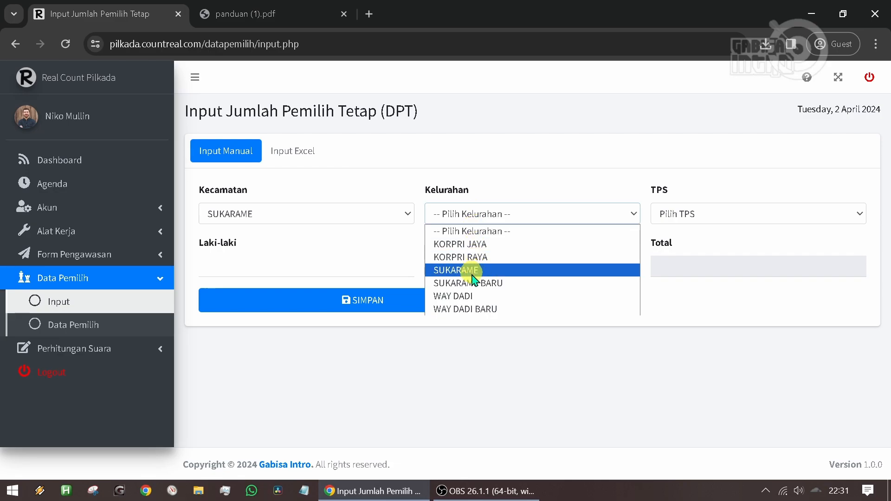
{"action": "left_click", "coordinate": [473, 297]}
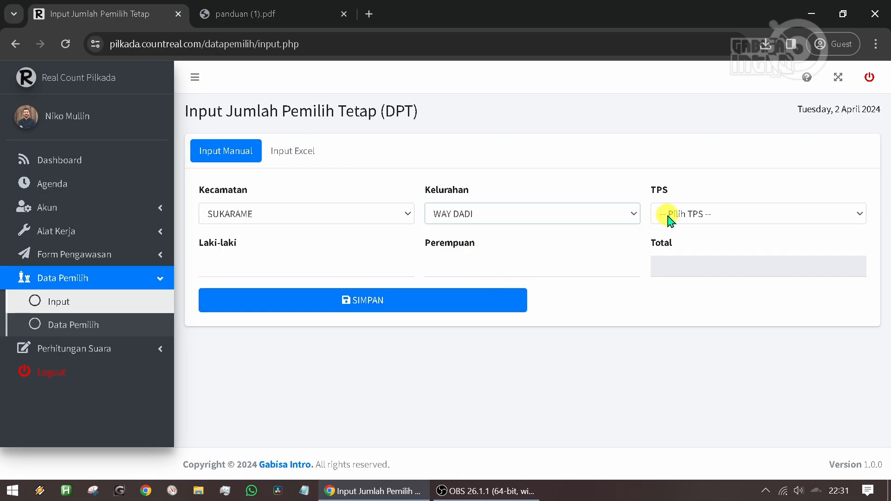
{"action": "left_click", "coordinate": [684, 214]}
{"action": "left_click", "coordinate": [689, 245]}
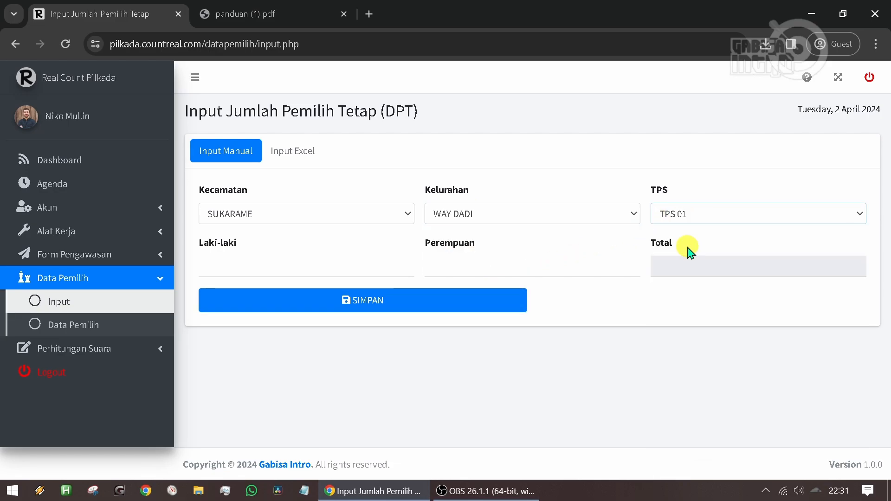
- Enter 123 for Laki-laki and 123 for Perempuan, save the voter data, and dismiss the notification
{"action": "left_click", "coordinate": [278, 266]}
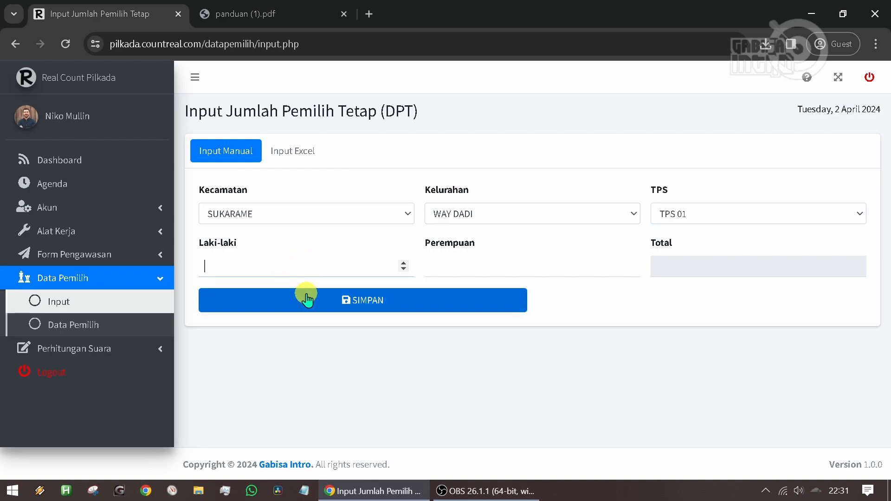
{"action": "type", "text": "123"}
{"action": "left_click", "coordinate": [464, 270]}
{"action": "type", "text": "123"}
{"action": "left_click", "coordinate": [701, 270]}
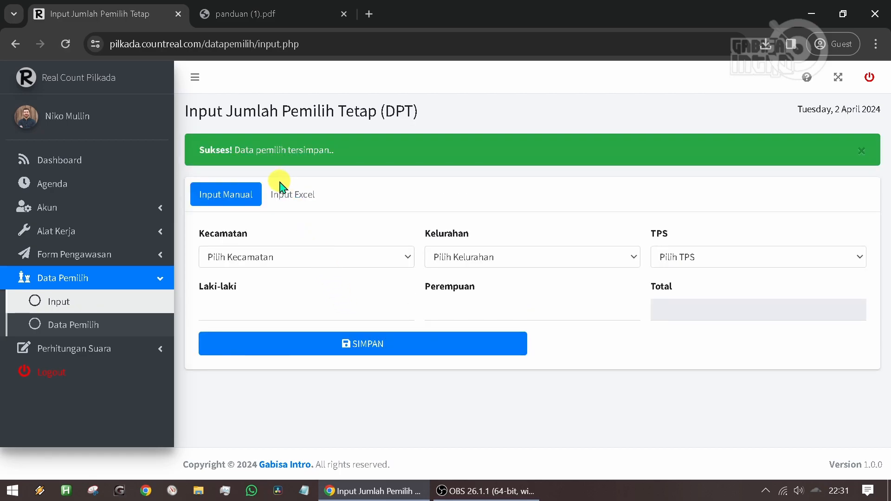
{"action": "left_click", "coordinate": [866, 153]}
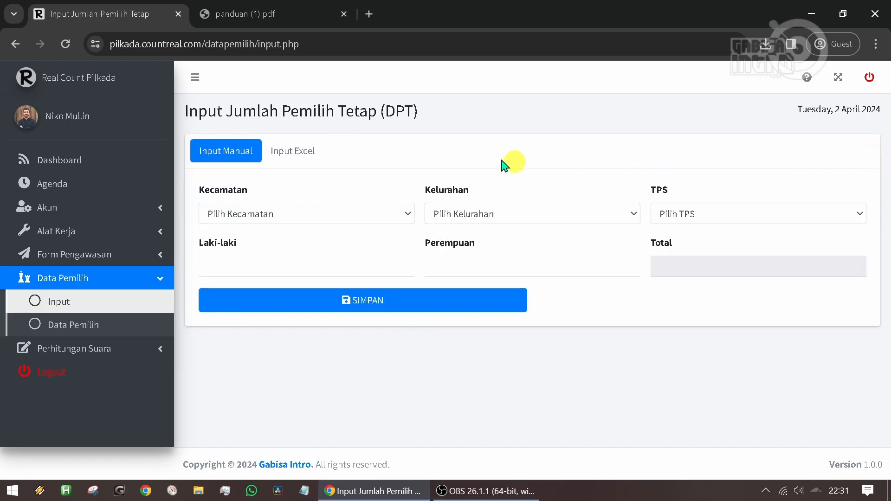
- Switch to Input Excel, download the template Format Jumlah DPT.xls, and open it in Excel
{"action": "left_click", "coordinate": [296, 155]}
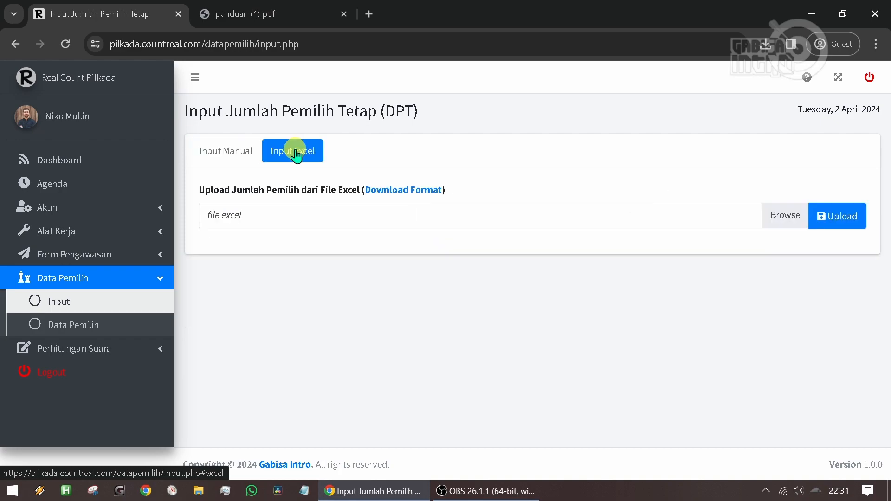
{"action": "left_click", "coordinate": [404, 193]}
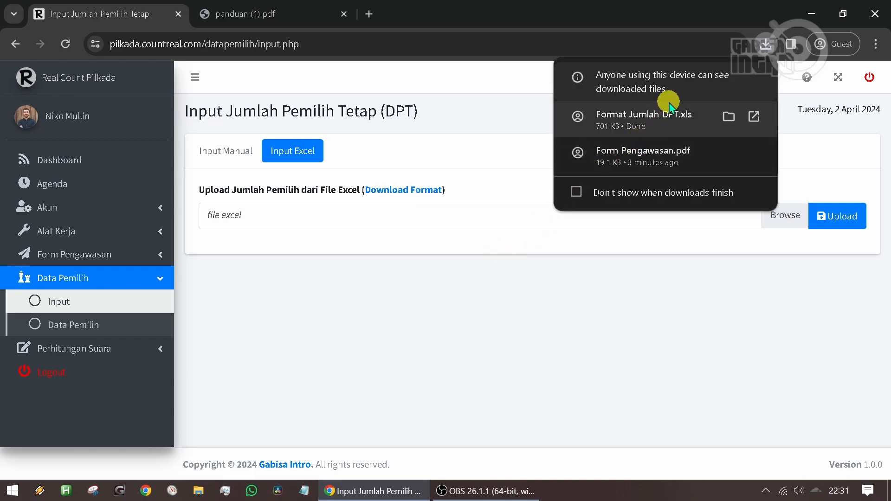
{"action": "left_click", "coordinate": [633, 128]}
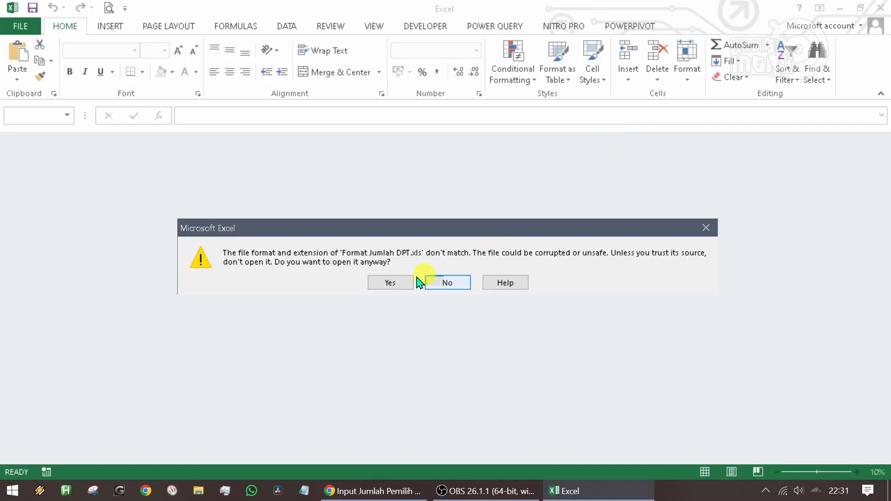
{"action": "left_click", "coordinate": [404, 282]}
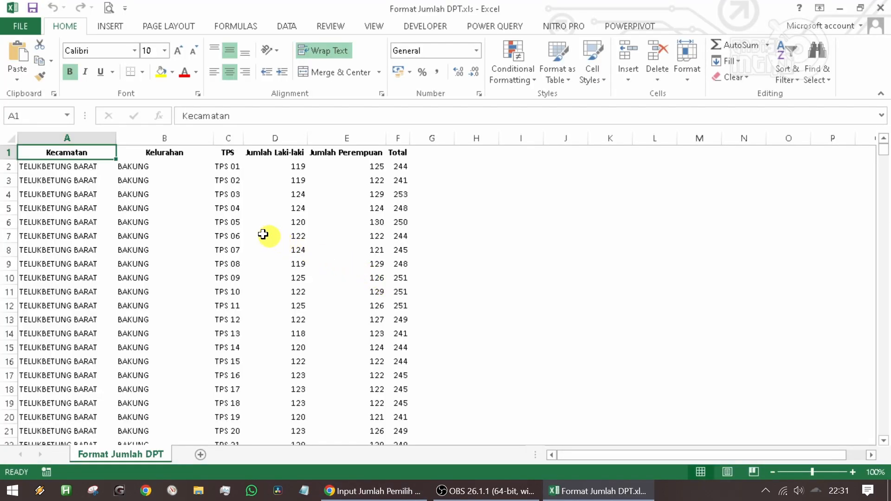
- Examine the template's location columns A to C and voter count columns D to F, and close the workbook
{"action": "left_click_drag", "start_coordinate": [95, 140], "coordinate": [238, 131]}
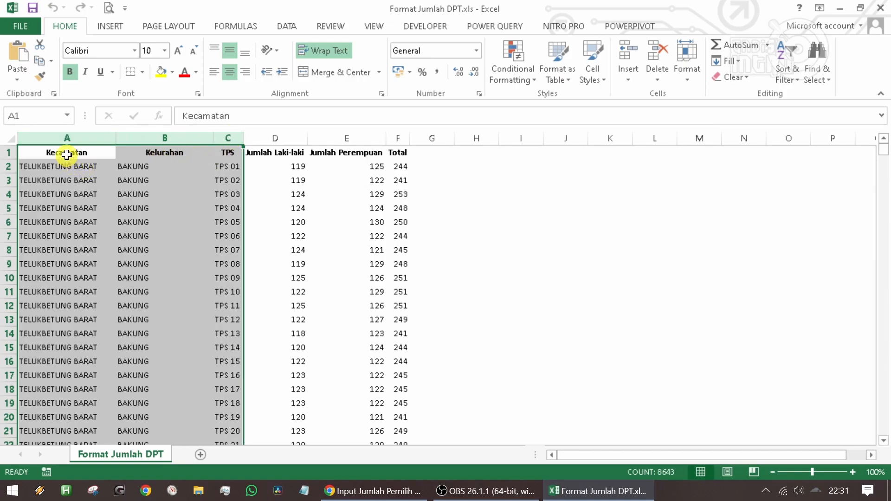
{"action": "left_click_drag", "start_coordinate": [61, 139], "coordinate": [226, 155]}
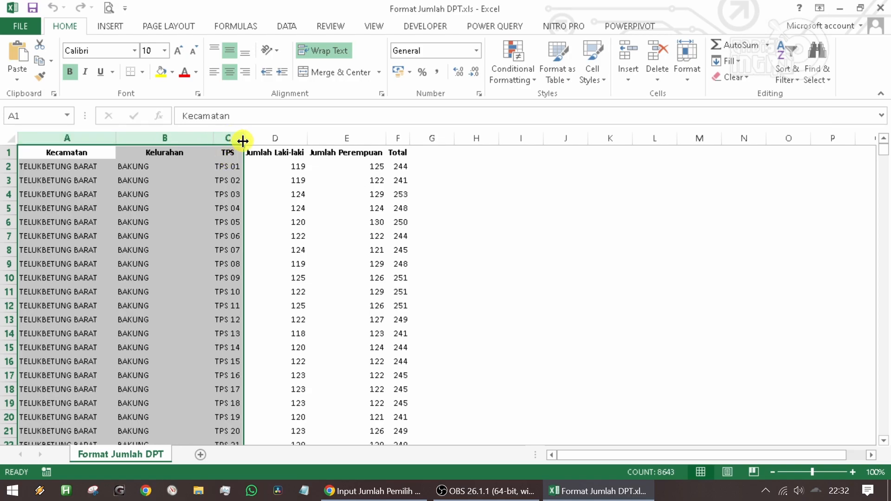
{"action": "left_click", "coordinate": [51, 167]}
{"action": "left_click", "coordinate": [165, 168]}
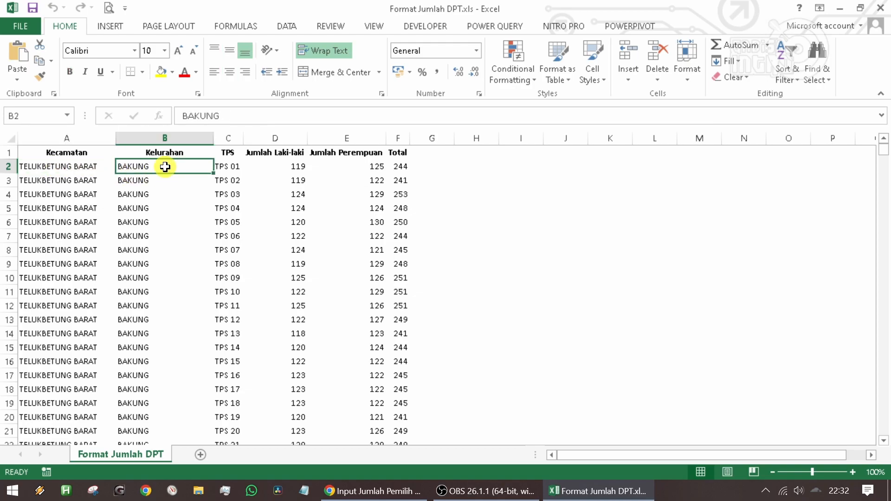
{"action": "left_click_drag", "start_coordinate": [268, 163], "coordinate": [389, 165]}
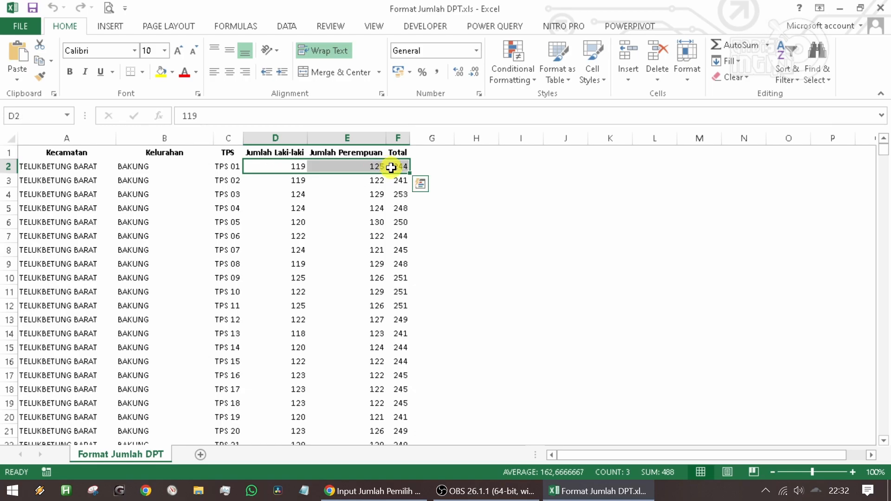
{"action": "left_click_drag", "start_coordinate": [292, 137], "coordinate": [387, 140]}
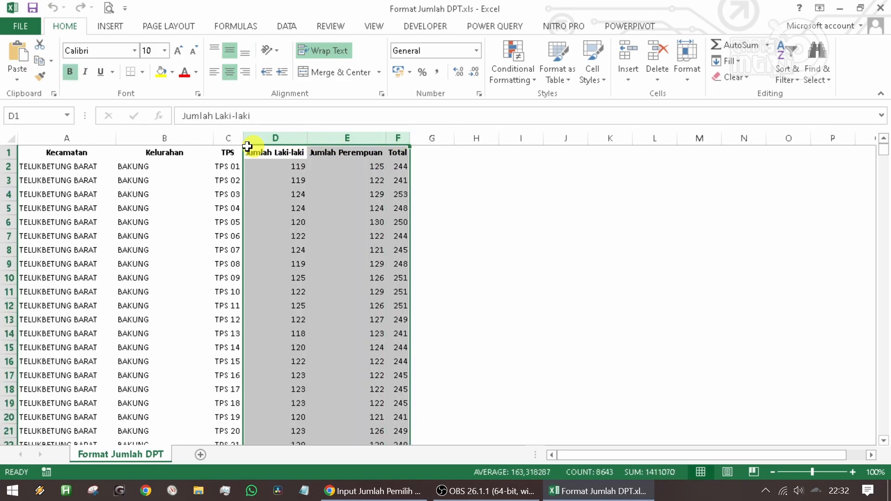
{"action": "left_click_drag", "start_coordinate": [226, 138], "coordinate": [53, 133]}
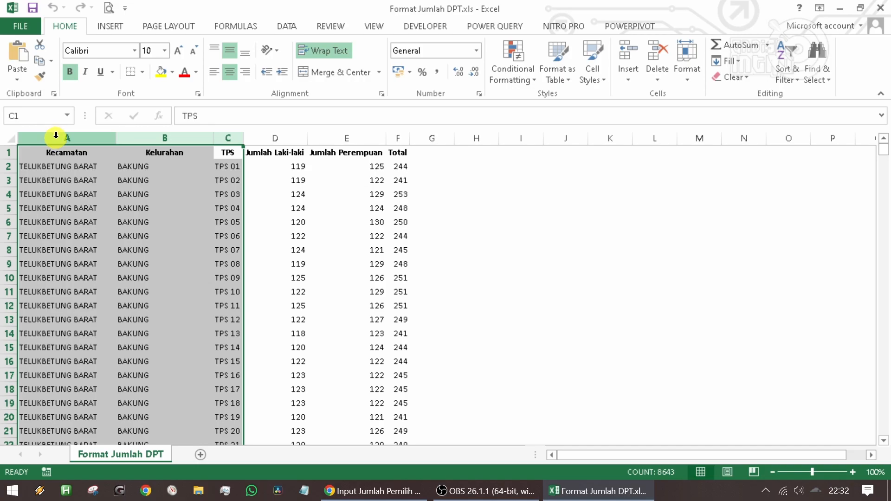
{"action": "left_click_drag", "start_coordinate": [282, 138], "coordinate": [392, 139]}
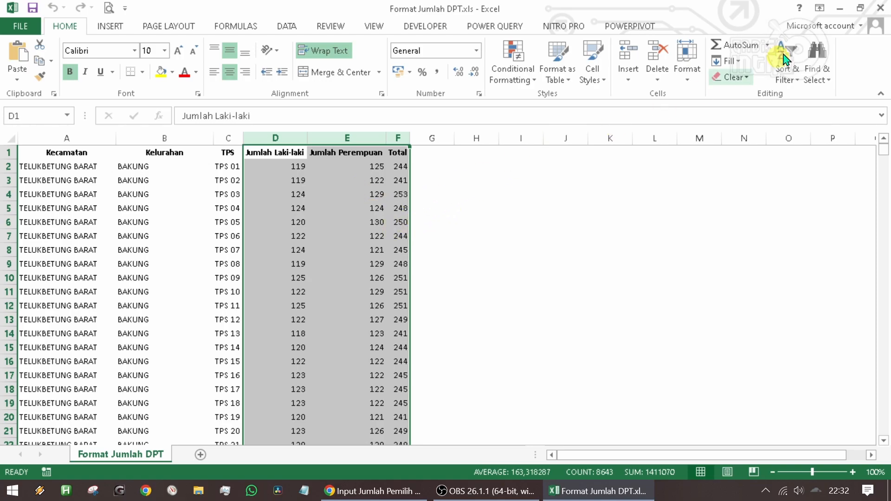
{"action": "scroll", "coordinate": [297, 390], "scroll_direction": "down", "scroll_amount": 2}
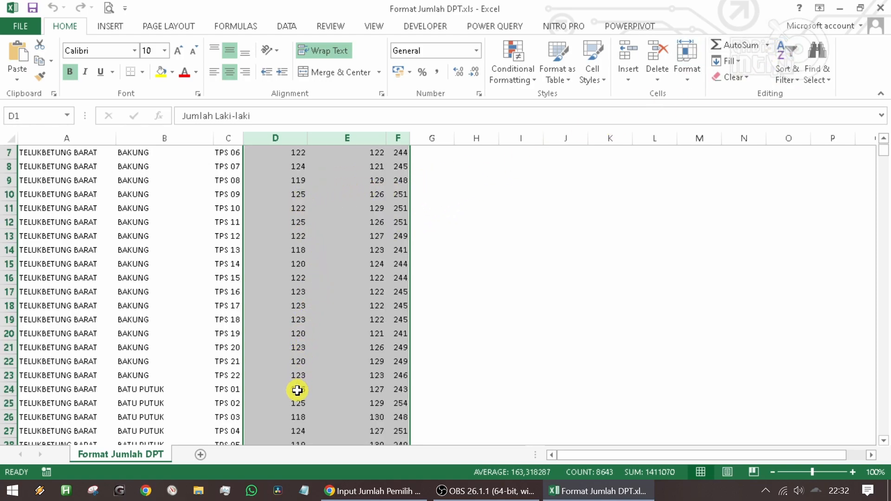
{"action": "scroll", "coordinate": [297, 390], "scroll_direction": "down", "scroll_amount": 3}
{"action": "scroll", "coordinate": [297, 390], "scroll_direction": "up", "scroll_amount": 5}
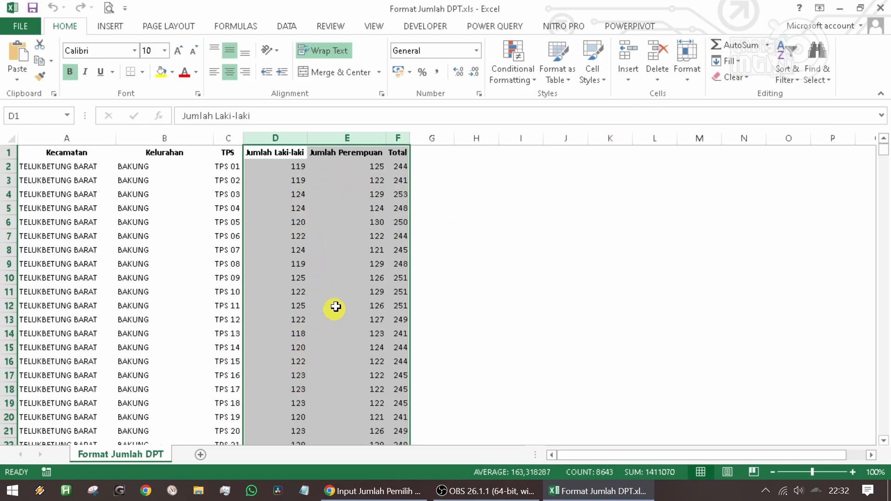
{"action": "left_click", "coordinate": [881, 9]}
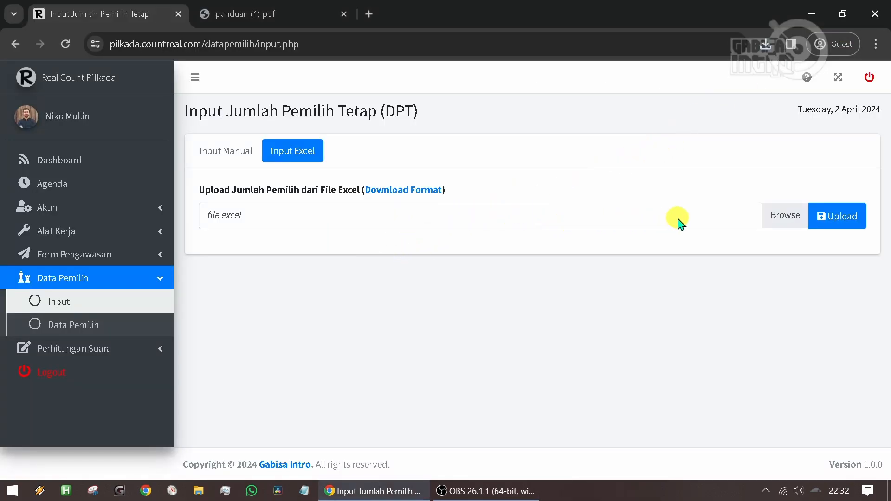
- Choose Data Pemilih Tetap (DPT).xlsx from the Desktop as the Excel file for the voter count upload
{"action": "left_click", "coordinate": [781, 215]}
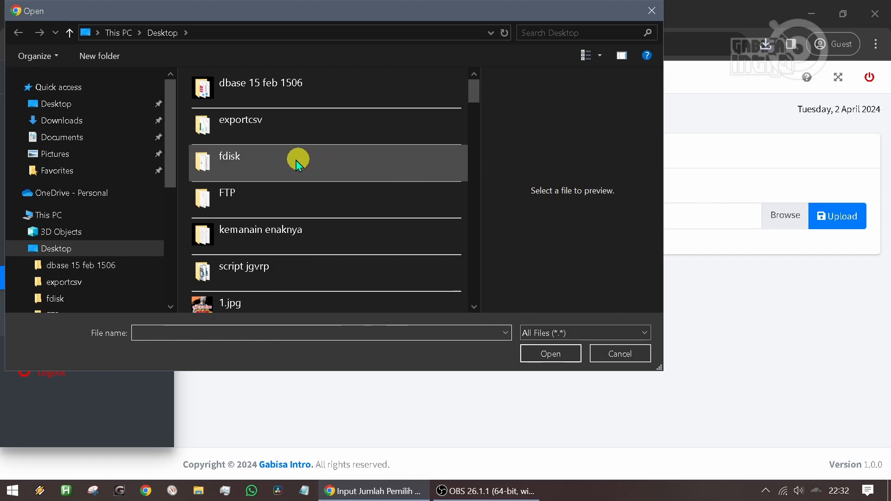
{"action": "scroll", "coordinate": [283, 154], "scroll_direction": "down", "scroll_amount": 10}
{"action": "scroll", "coordinate": [286, 155], "scroll_direction": "up", "scroll_amount": 3}
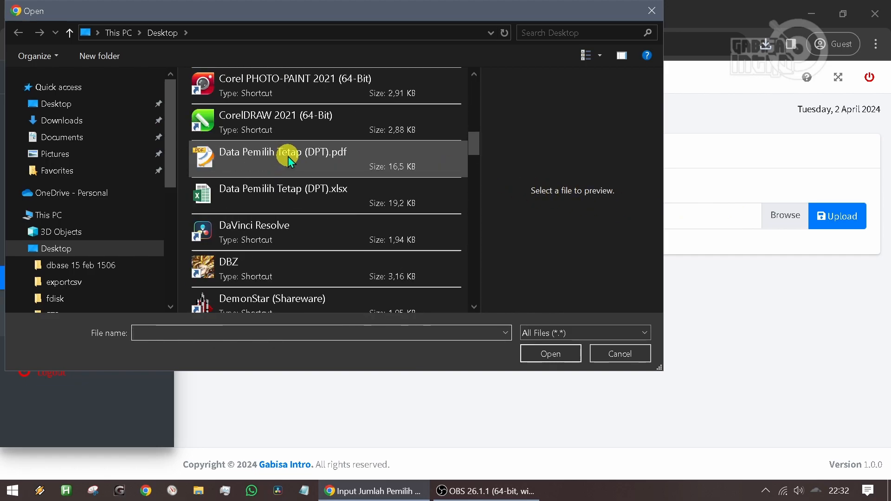
{"action": "left_click", "coordinate": [274, 193]}
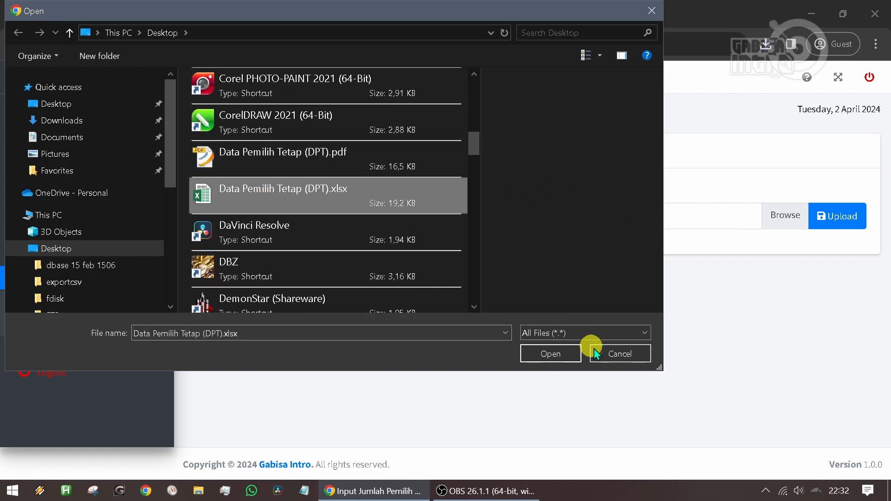
{"action": "left_click", "coordinate": [552, 354]}
{"action": "left_click", "coordinate": [834, 216]}
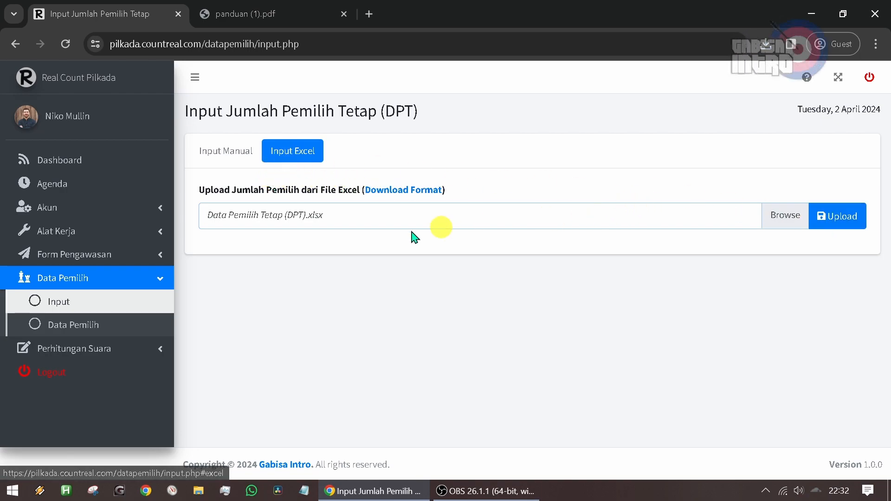
- Open the Data Pemilih page and review the city-wide DPT charts and the table of voters per kecamatan
{"action": "left_click", "coordinate": [95, 327]}
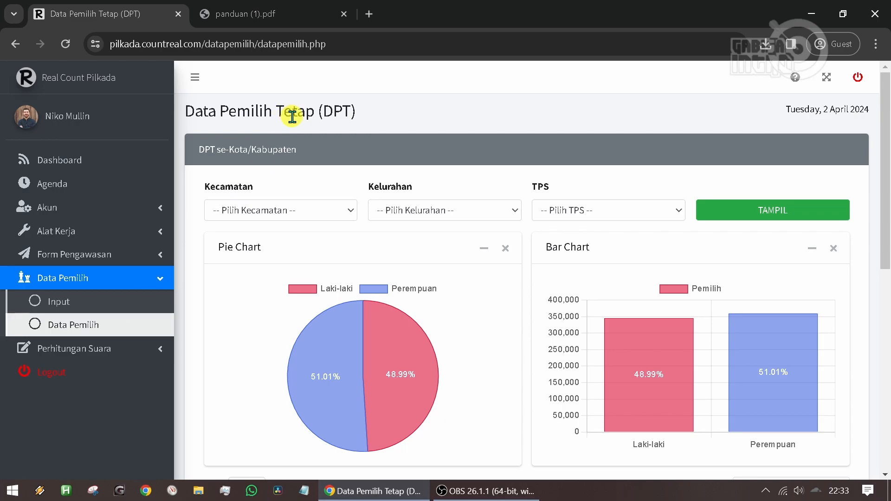
{"action": "scroll", "coordinate": [441, 288], "scroll_direction": "down", "scroll_amount": 6}
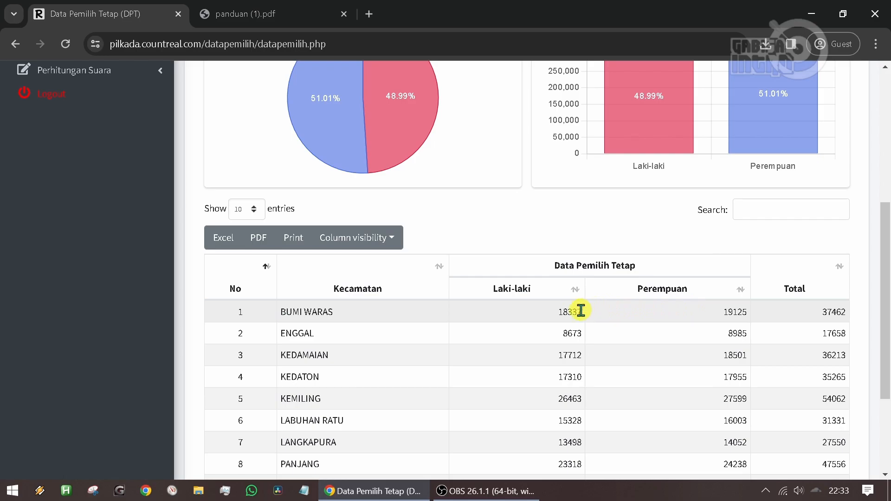
{"action": "scroll", "coordinate": [556, 320], "scroll_direction": "down", "scroll_amount": 2}
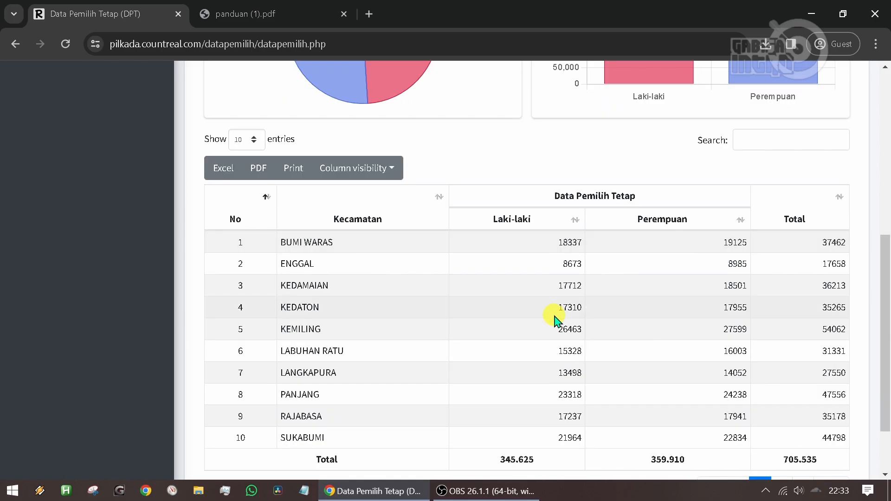
{"action": "scroll", "coordinate": [555, 320], "scroll_direction": "up", "scroll_amount": 5}
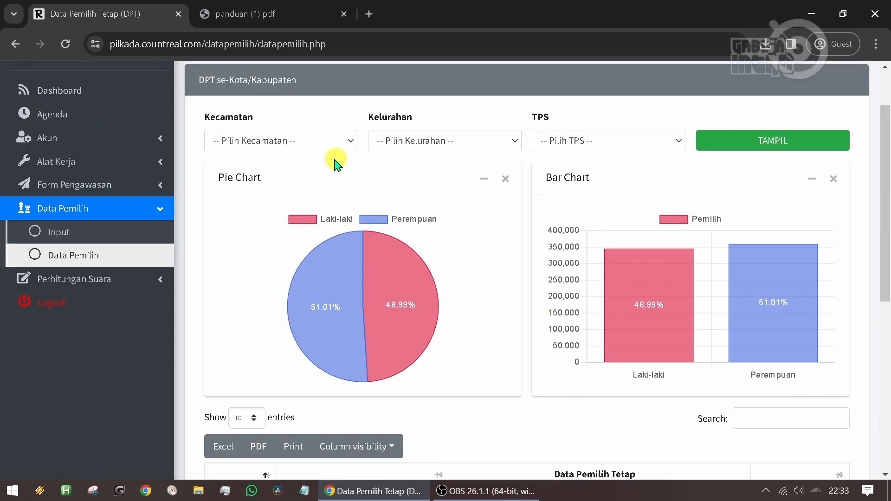
- Display the DPT for Kecamatan BUMI WARAS and review its charts and voter table per kelurahan
{"action": "left_click", "coordinate": [250, 140]}
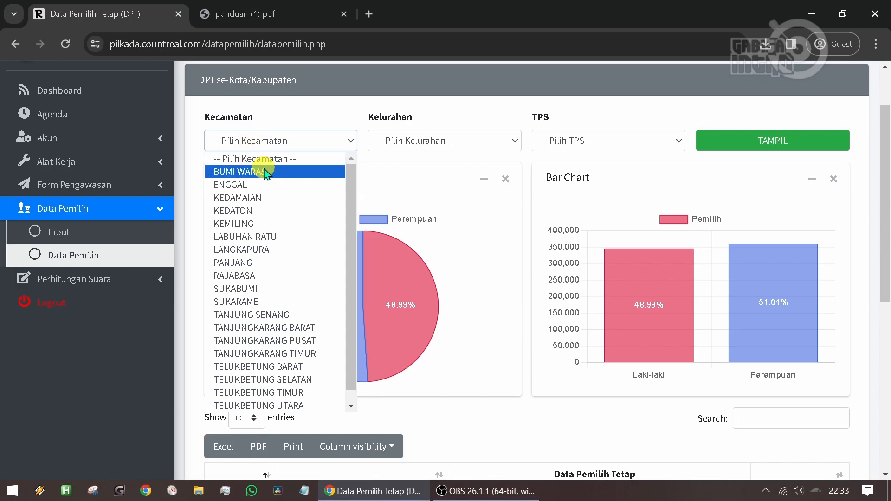
{"action": "left_click", "coordinate": [241, 172]}
{"action": "left_click", "coordinate": [766, 144]}
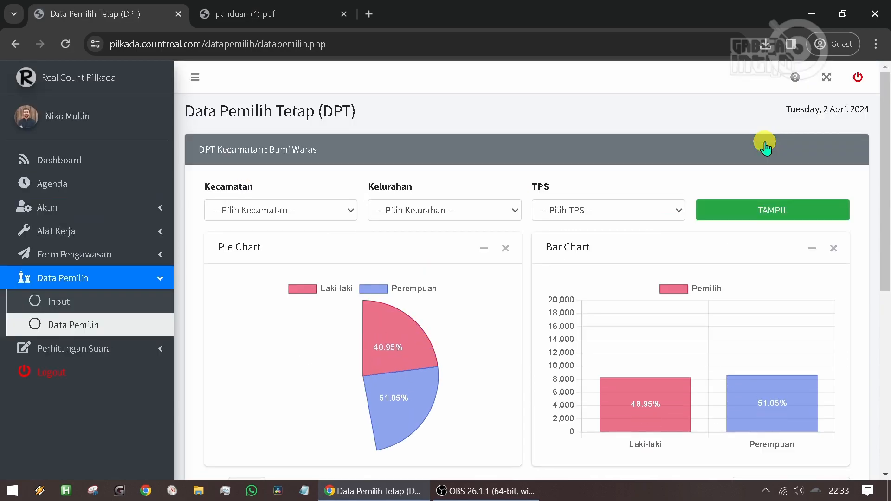
{"action": "scroll", "coordinate": [433, 259], "scroll_direction": "down", "scroll_amount": 6}
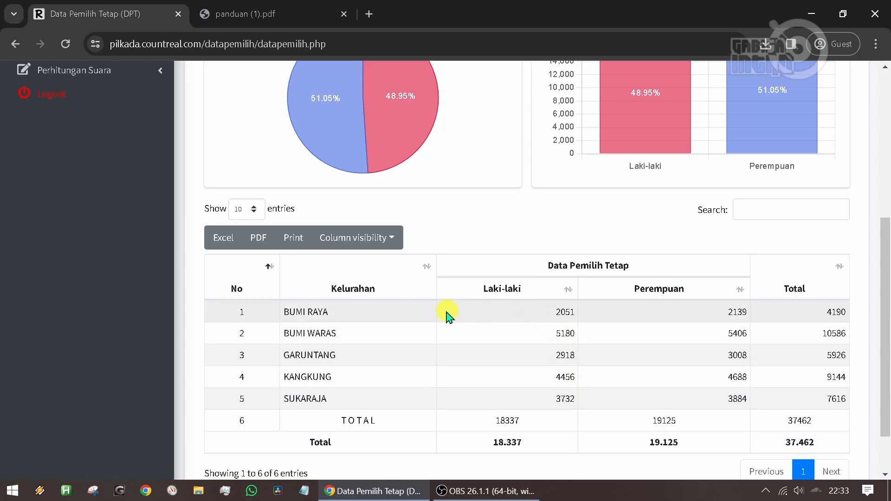
{"action": "scroll", "coordinate": [415, 322], "scroll_direction": "up", "scroll_amount": 6}
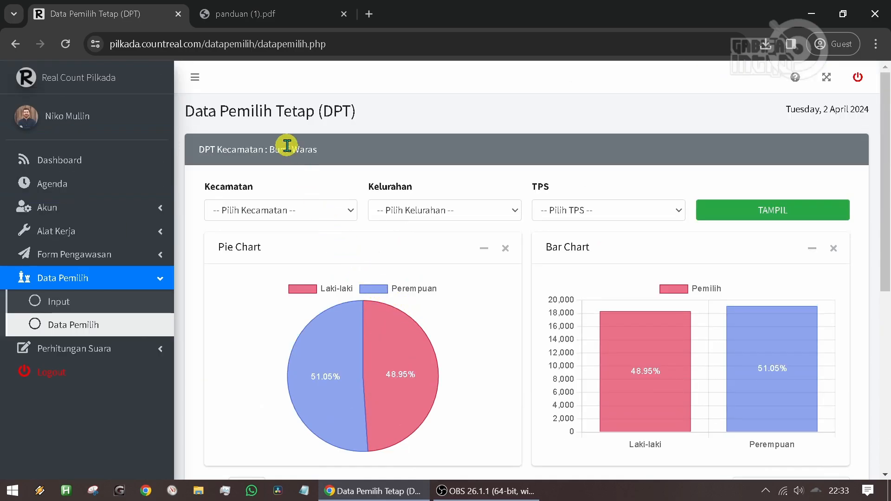
- Display the DPT for Kecamatan BUMI WARAS, Kelurahan BUMI RAYA, and review its charts and voter table per TPS
{"action": "left_click", "coordinate": [306, 221]}
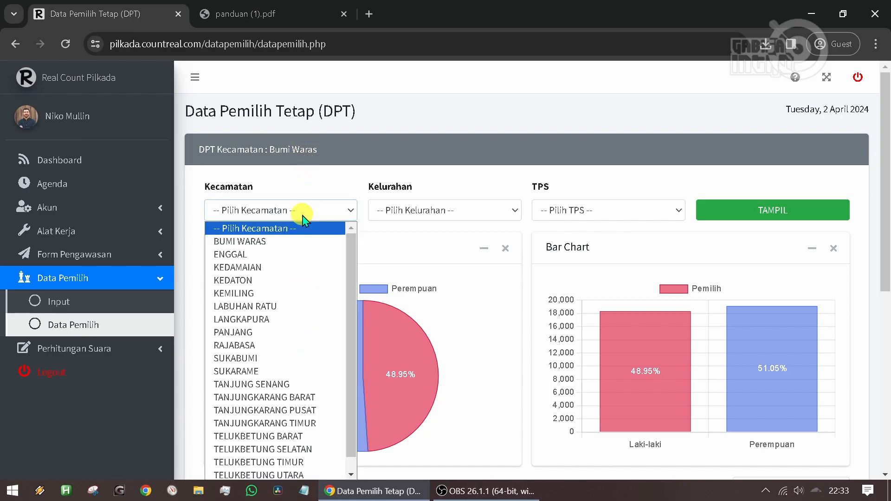
{"action": "left_click", "coordinate": [242, 241]}
{"action": "left_click", "coordinate": [413, 215]}
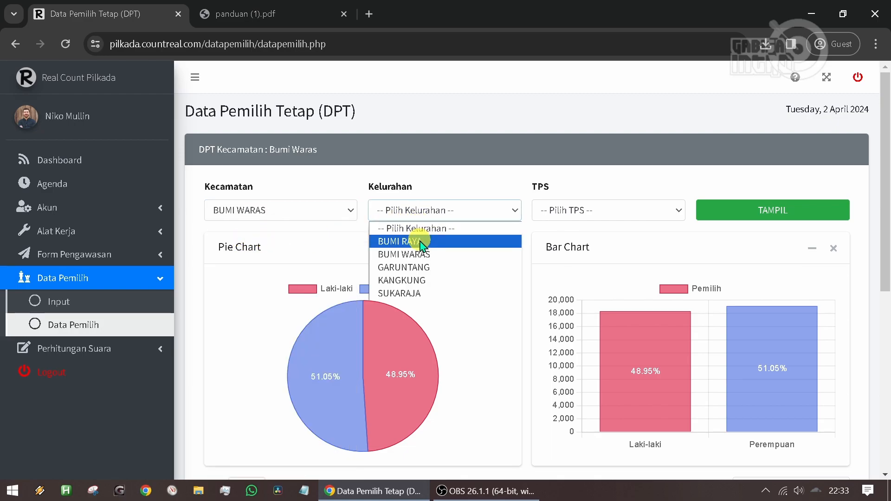
{"action": "left_click", "coordinate": [423, 243]}
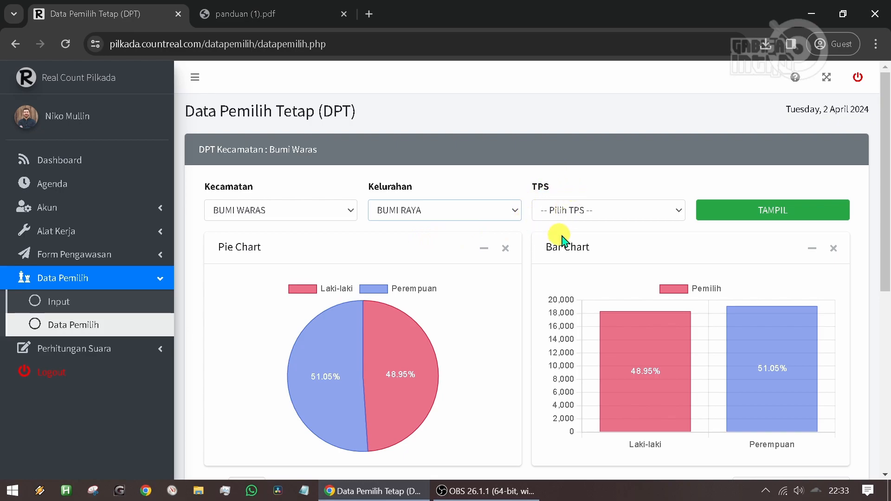
{"action": "left_click", "coordinate": [735, 217]}
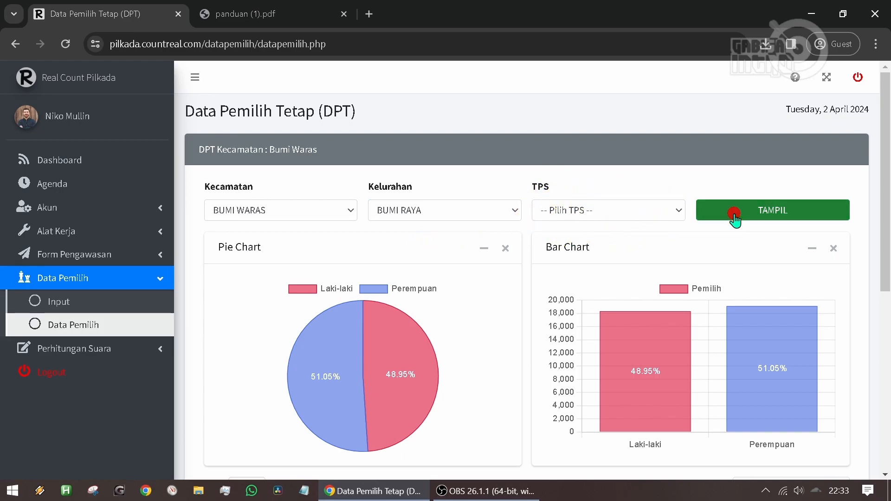
{"action": "left_click_drag", "start_coordinate": [195, 150], "coordinate": [464, 157]}
{"action": "scroll", "coordinate": [570, 303], "scroll_direction": "down", "scroll_amount": 6}
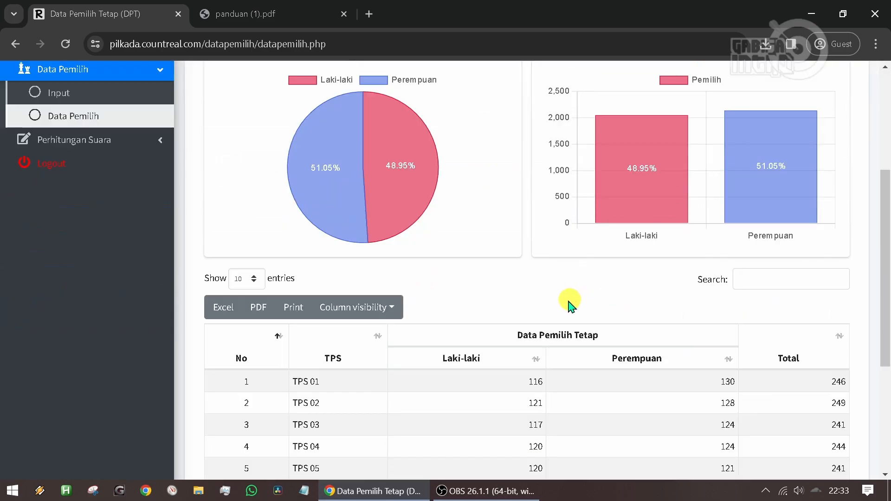
{"action": "scroll", "coordinate": [459, 265], "scroll_direction": "up", "scroll_amount": 2}
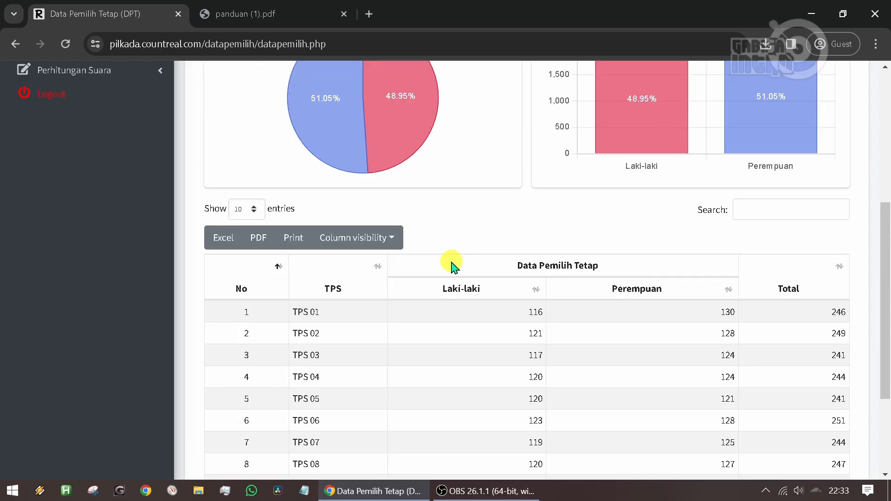
{"action": "scroll", "coordinate": [279, 230], "scroll_direction": "up", "scroll_amount": 1}
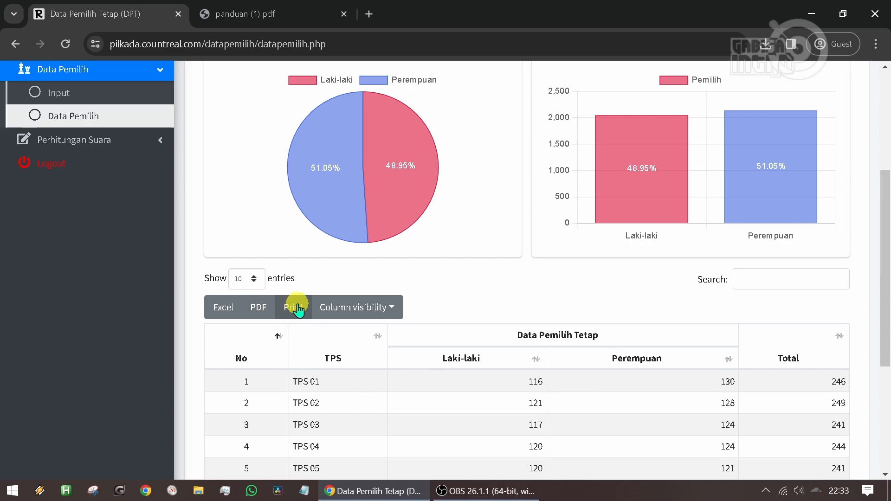
{"action": "scroll", "coordinate": [293, 308], "scroll_direction": "up", "scroll_amount": 3}
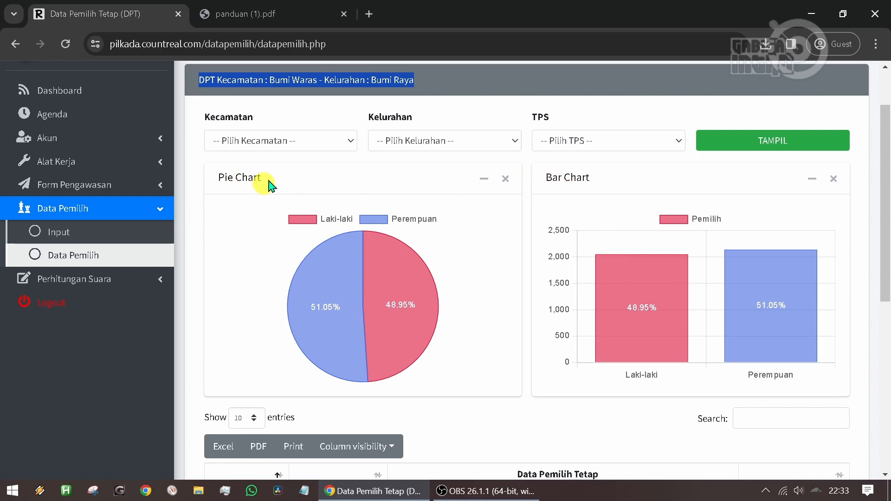
- Try to display the DPT for Kecamatan RAJABASA, Kelurahan GEDONG MENENG BARU, TPS 03, and return to the Data Pemilih page
{"action": "left_click", "coordinate": [285, 140]}
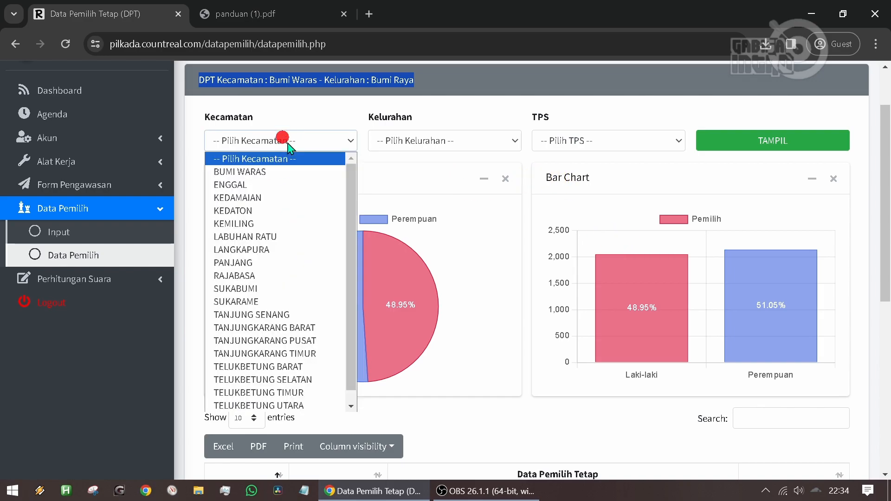
{"action": "left_click", "coordinate": [265, 277]}
{"action": "left_click", "coordinate": [433, 142]}
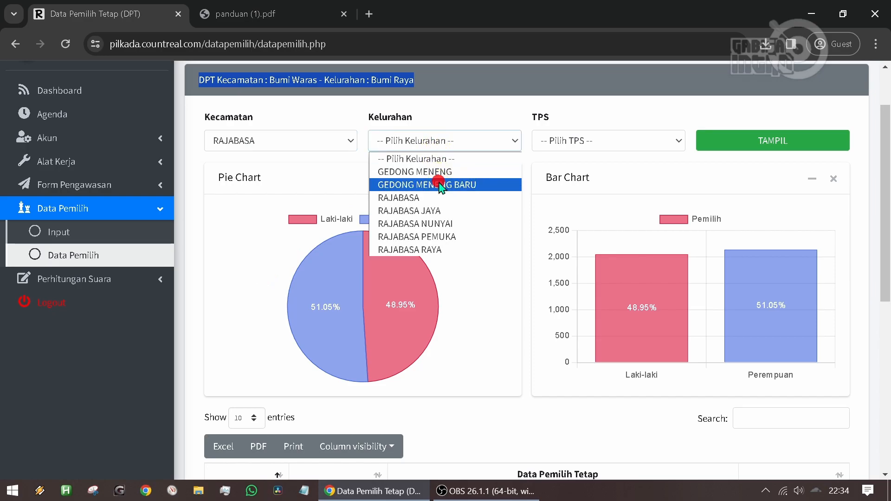
{"action": "left_click", "coordinate": [438, 185]}
{"action": "left_click", "coordinate": [580, 141]}
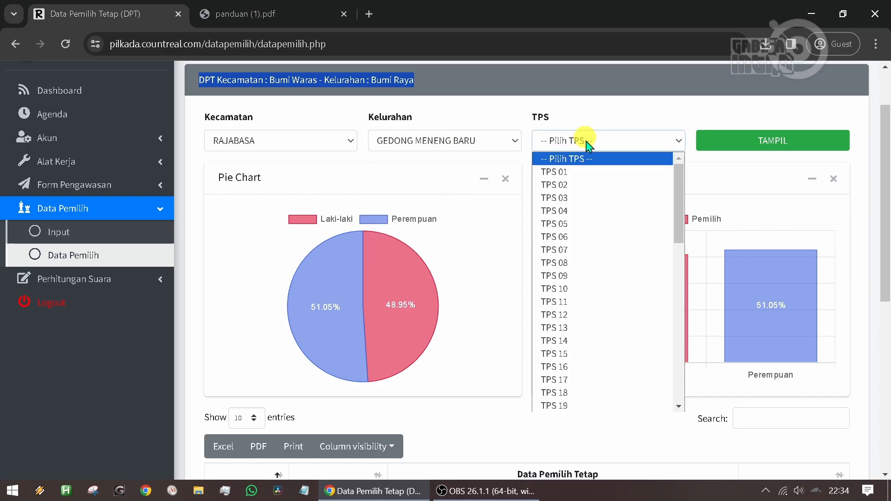
{"action": "left_click", "coordinate": [588, 199]}
{"action": "scroll", "coordinate": [587, 203], "scroll_direction": "up", "scroll_amount": 1}
{"action": "left_click", "coordinate": [732, 215]}
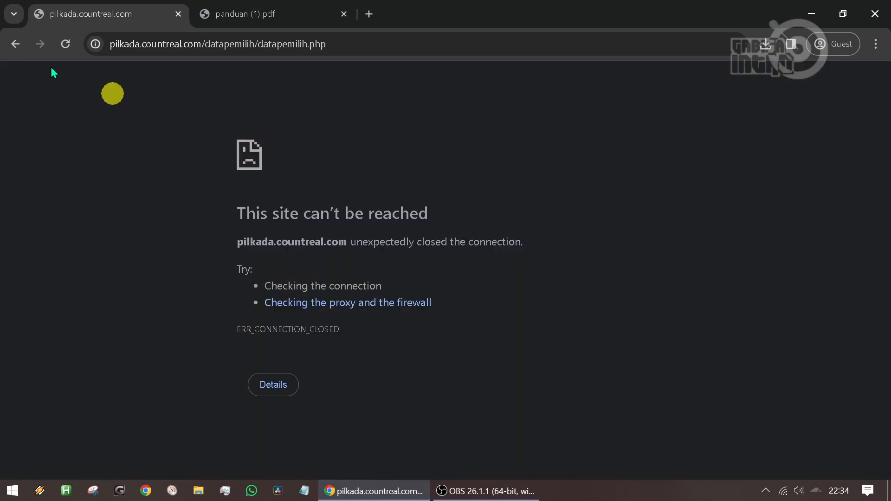
{"action": "left_click", "coordinate": [14, 45]}
{"action": "left_click", "coordinate": [18, 46]}
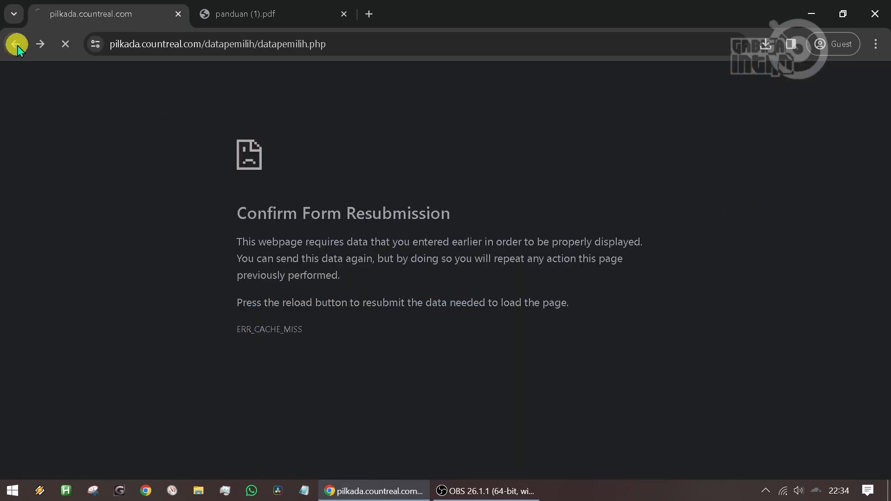
- Display the DPT for Kecamatan KEDAMAIAN, Kelurahan KALIBALAU KENCANA, TPS 01, dismiss the translation prompt, and review the charts
{"action": "left_click", "coordinate": [264, 140]}
{"action": "left_click", "coordinate": [259, 194]}
{"action": "left_click", "coordinate": [377, 140]}
{"action": "left_click", "coordinate": [474, 182]}
{"action": "left_click", "coordinate": [599, 140]}
{"action": "left_click", "coordinate": [603, 169]}
{"action": "left_click", "coordinate": [742, 141]}
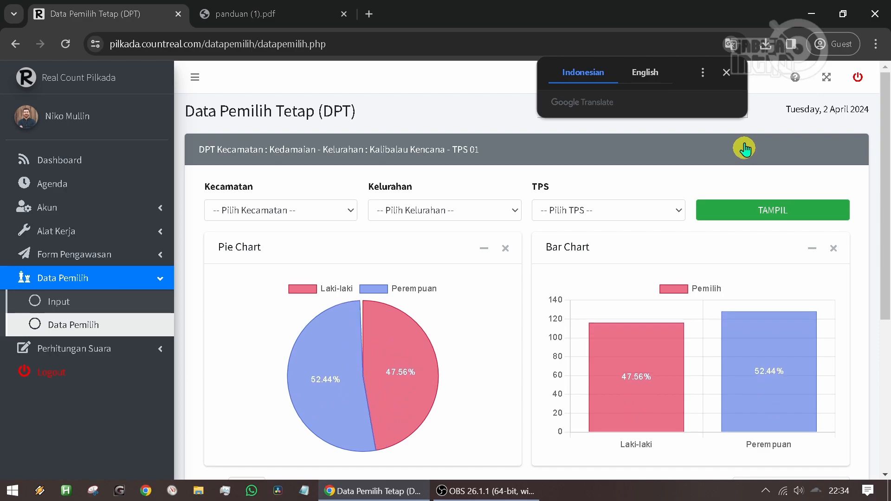
{"action": "left_click", "coordinate": [726, 73]}
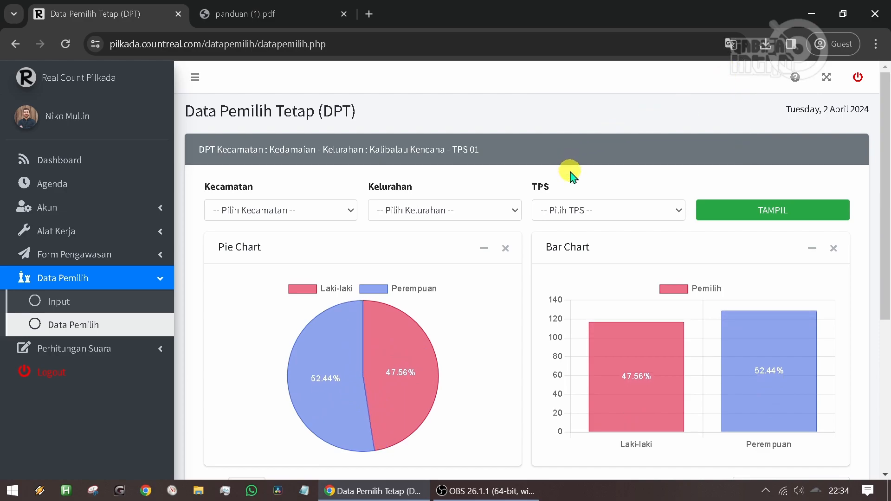
{"action": "scroll", "coordinate": [579, 180], "scroll_direction": "down", "scroll_amount": 6}
{"action": "scroll", "coordinate": [578, 180], "scroll_direction": "up", "scroll_amount": 6}
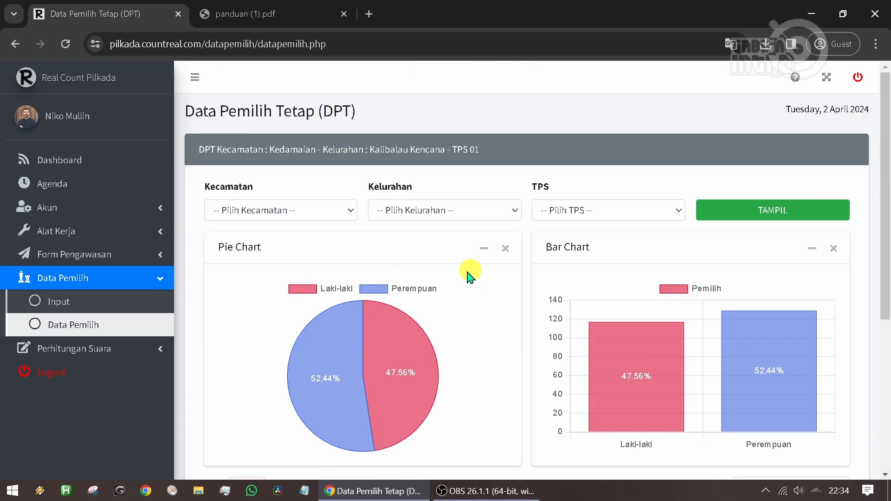
- Open the Register Paslon form under Perhitungan Suara and set Jumlah Pasangan Calon to 3
{"action": "left_click", "coordinate": [128, 284]}
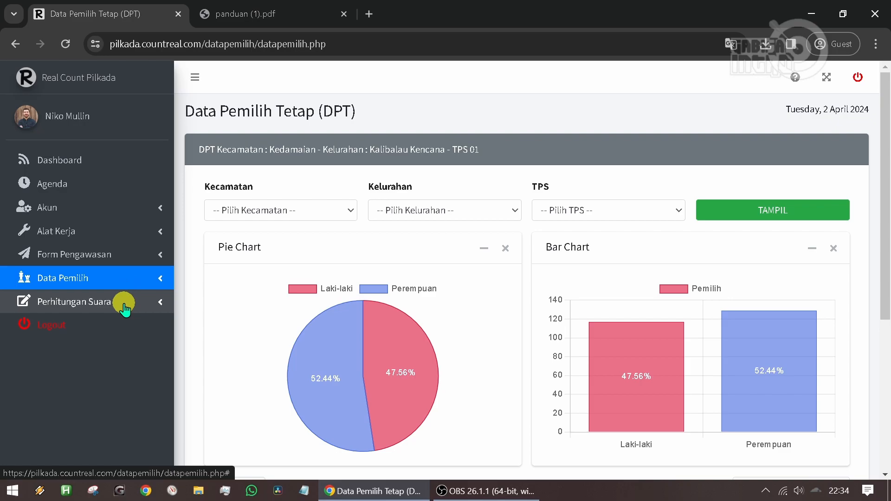
{"action": "scroll", "coordinate": [123, 302], "scroll_direction": "down", "scroll_amount": 1}
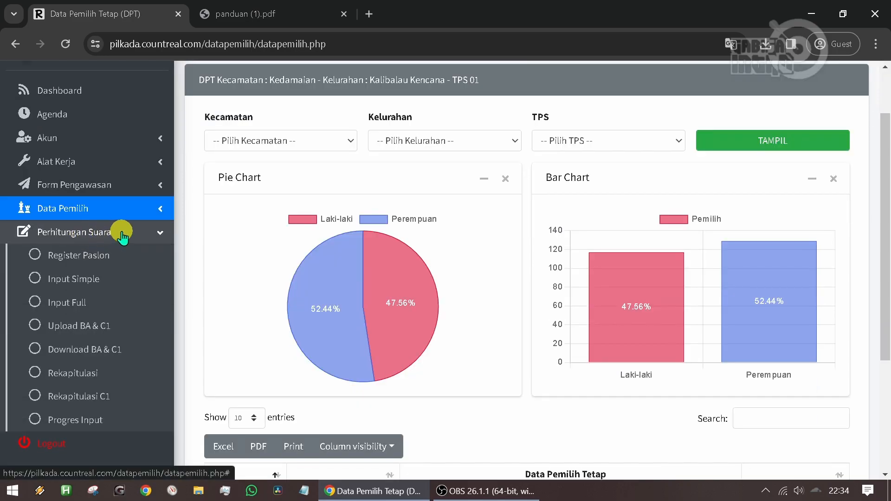
{"action": "left_click", "coordinate": [93, 254]}
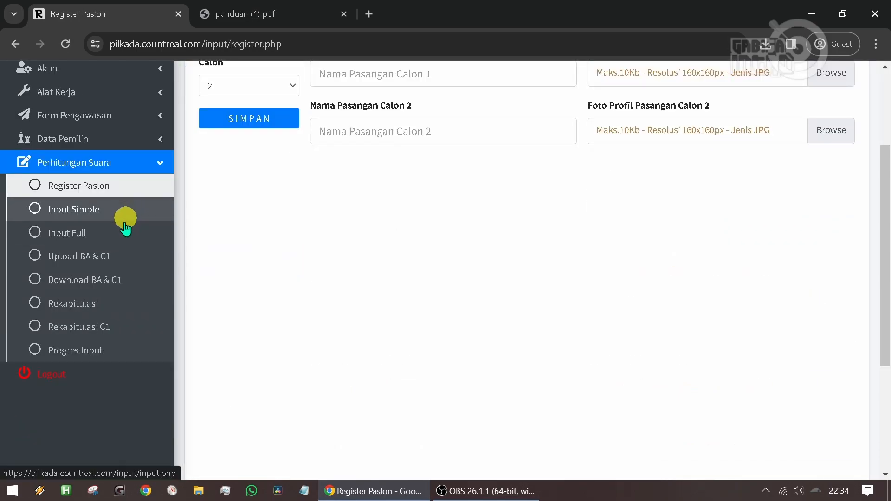
{"action": "scroll", "coordinate": [124, 246], "scroll_direction": "up", "scroll_amount": 2}
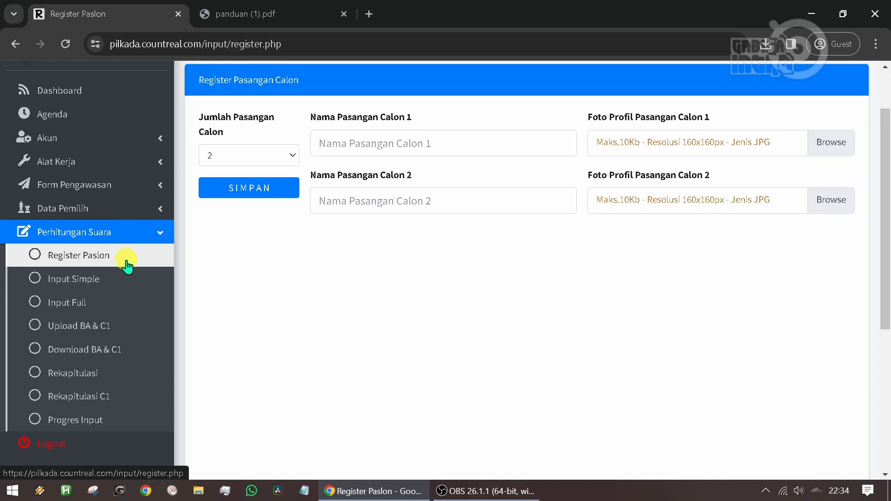
{"action": "scroll", "coordinate": [153, 329], "scroll_direction": "up", "scroll_amount": 2}
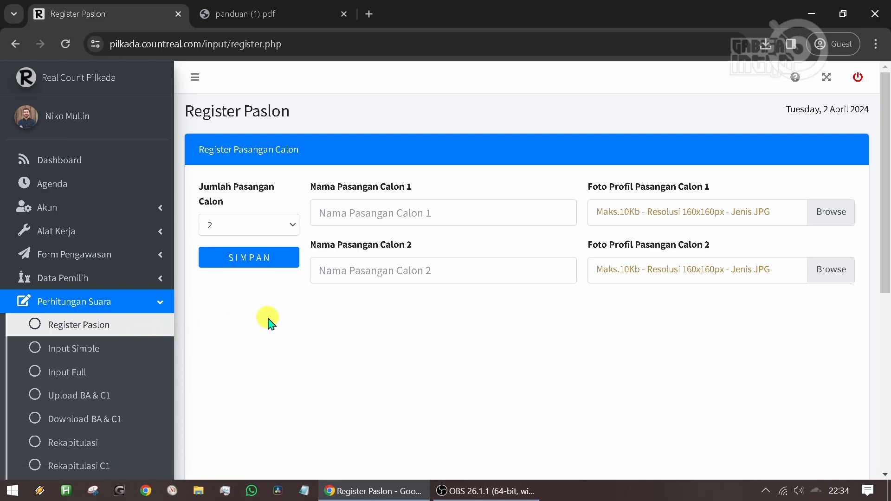
{"action": "left_click", "coordinate": [268, 229]}
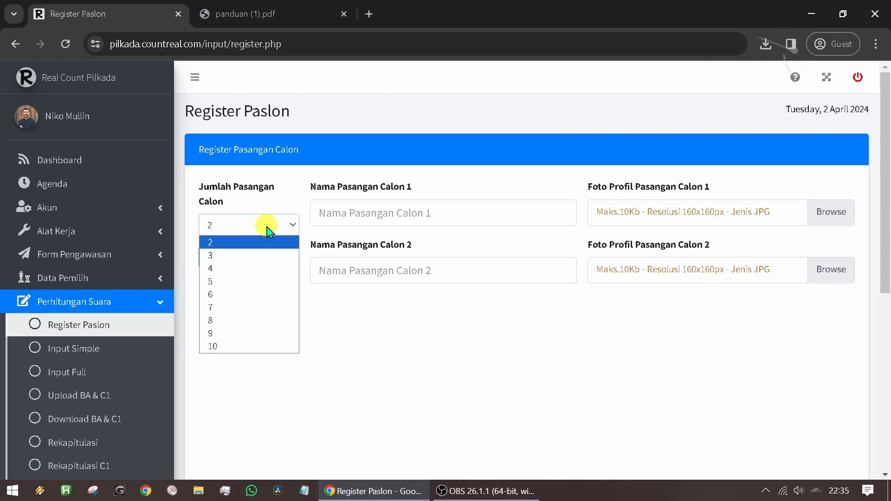
{"action": "left_click", "coordinate": [255, 255]}
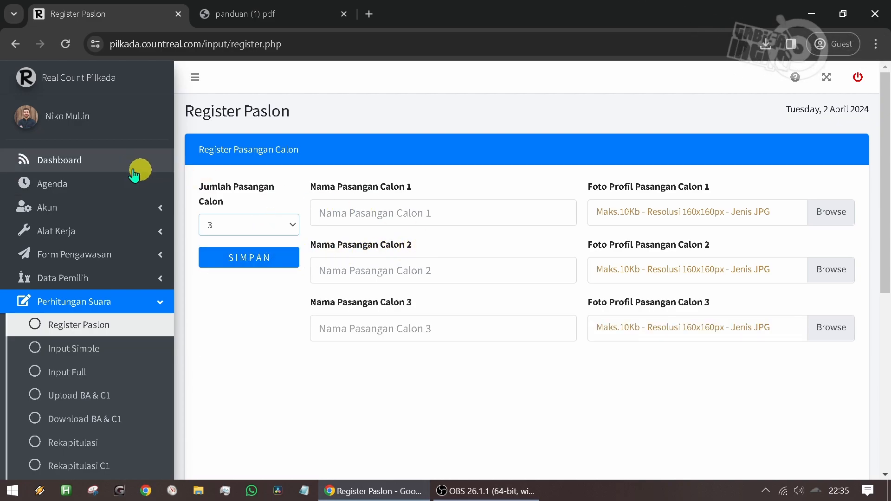
- View the Rekapitulasi Suara chart on the Dashboard and return to the Register Paslon form under Perhitungan Suara
{"action": "left_click", "coordinate": [98, 170]}
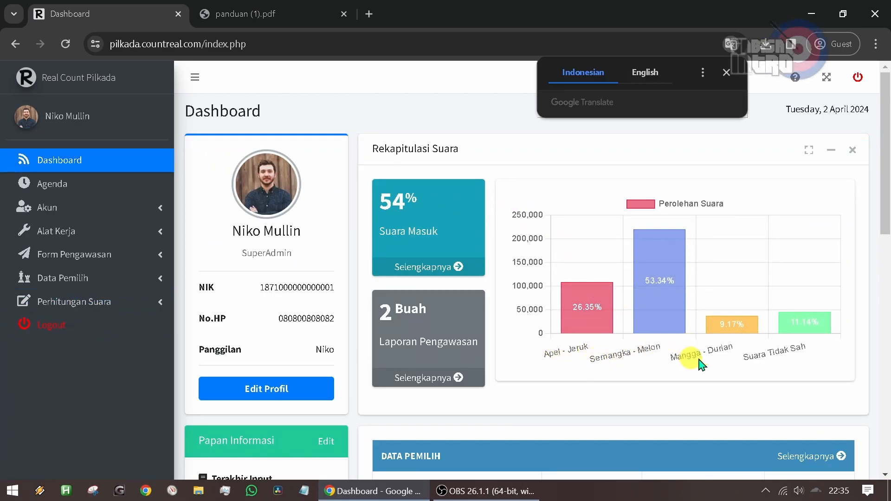
{"action": "left_click", "coordinate": [108, 302]}
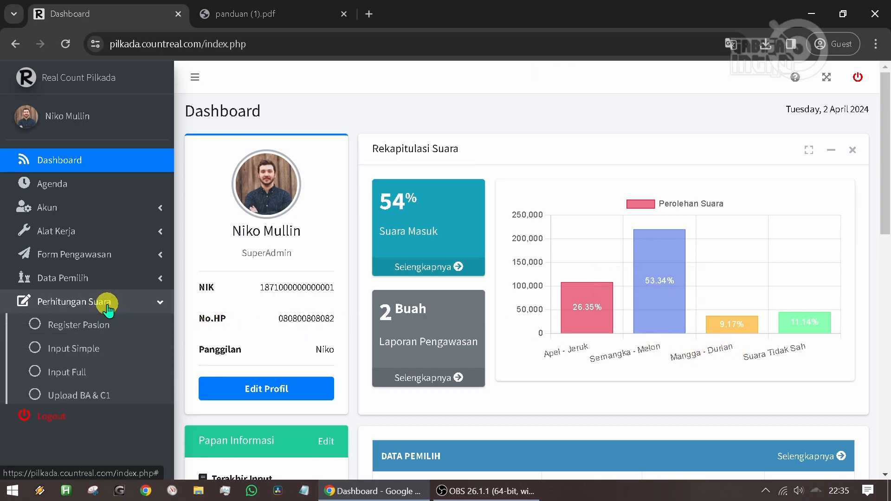
{"action": "left_click", "coordinate": [111, 326]}
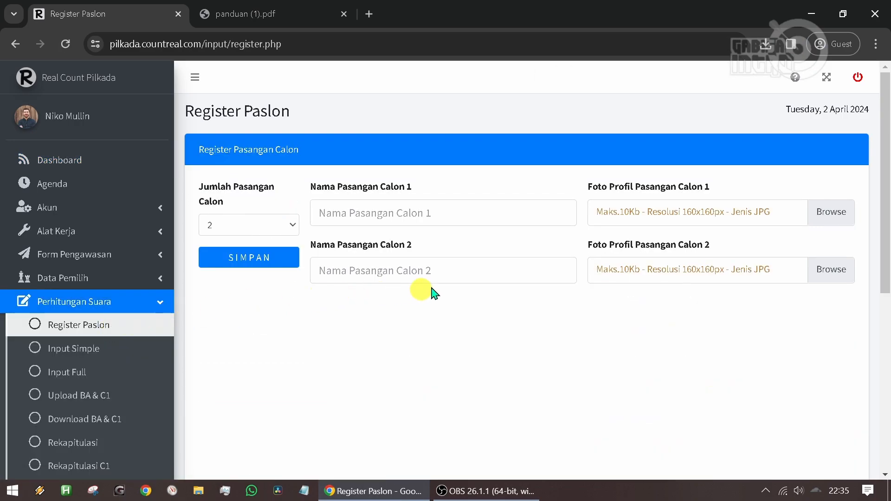
- Point out the candidate pair name fields in the Register Paslon form and set Jumlah Pasangan Calon to 3
{"action": "left_click", "coordinate": [419, 215]}
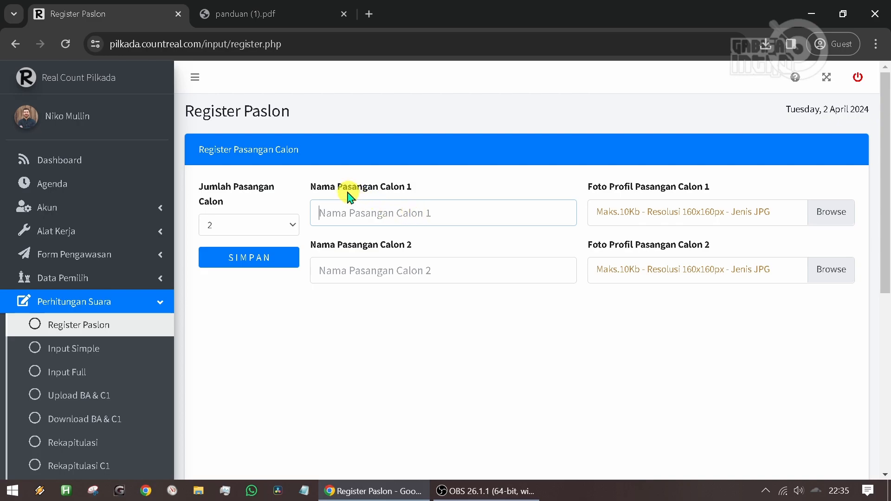
{"action": "left_click", "coordinate": [381, 272]}
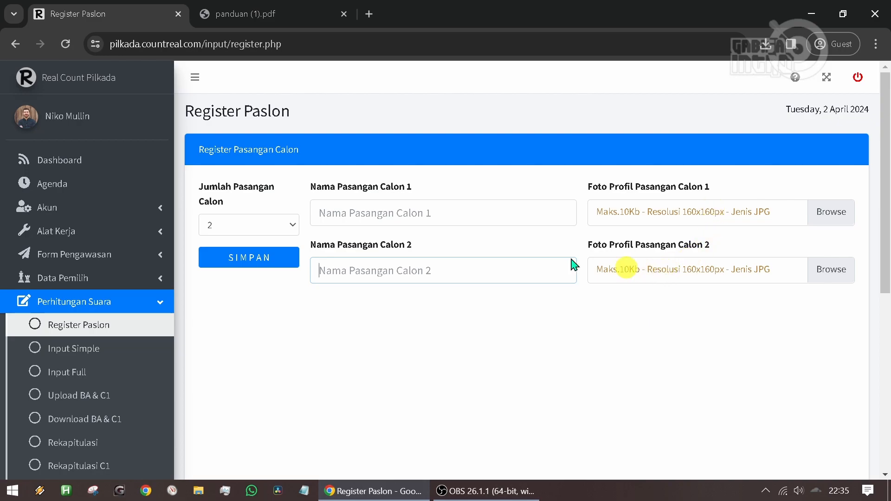
{"action": "left_click", "coordinate": [274, 228]}
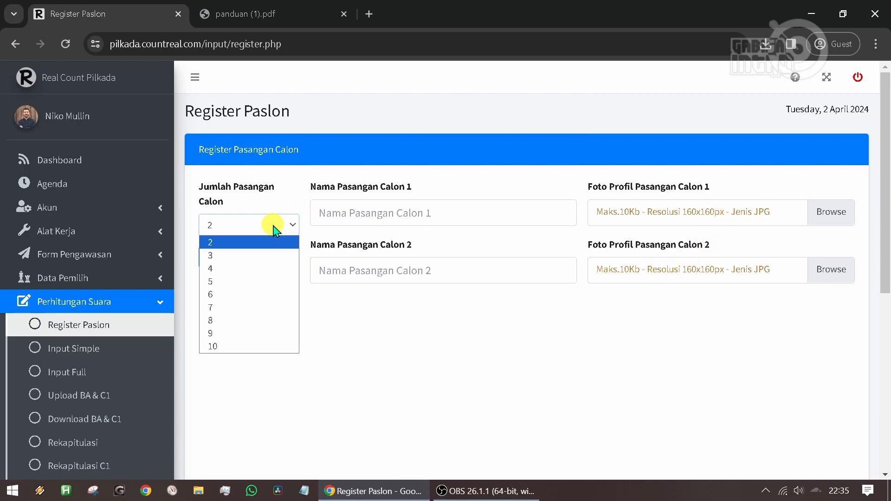
{"action": "left_click", "coordinate": [252, 255]}
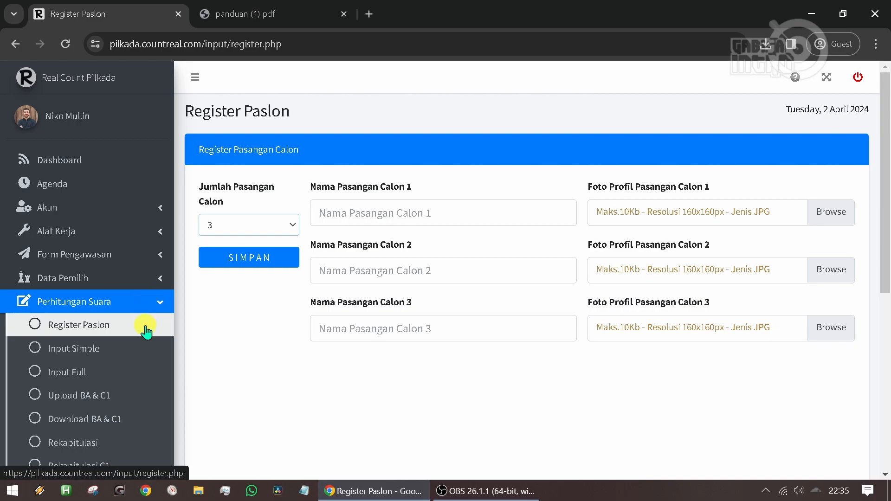
- Open the Input Simple form and set its filter to Kecamatan KEDATON, Kelurahan KEDATON, TPS 01
{"action": "scroll", "coordinate": [144, 331], "scroll_direction": "down", "scroll_amount": 1}
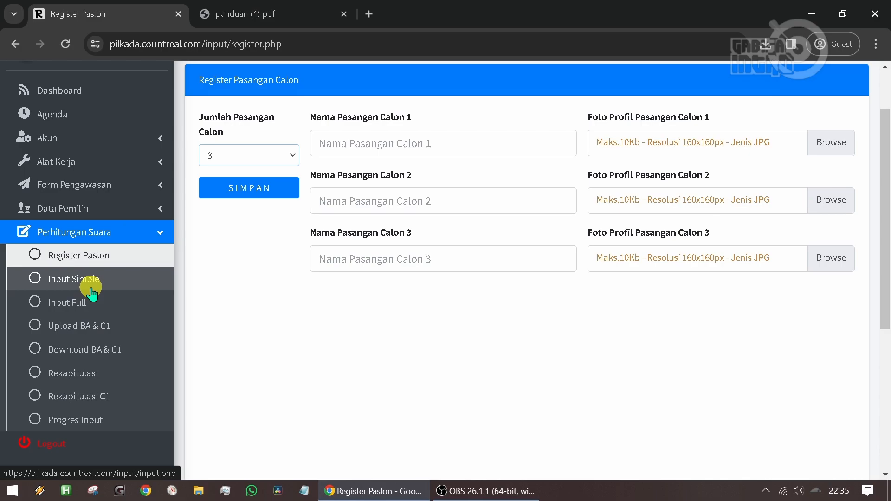
{"action": "left_click", "coordinate": [91, 289]}
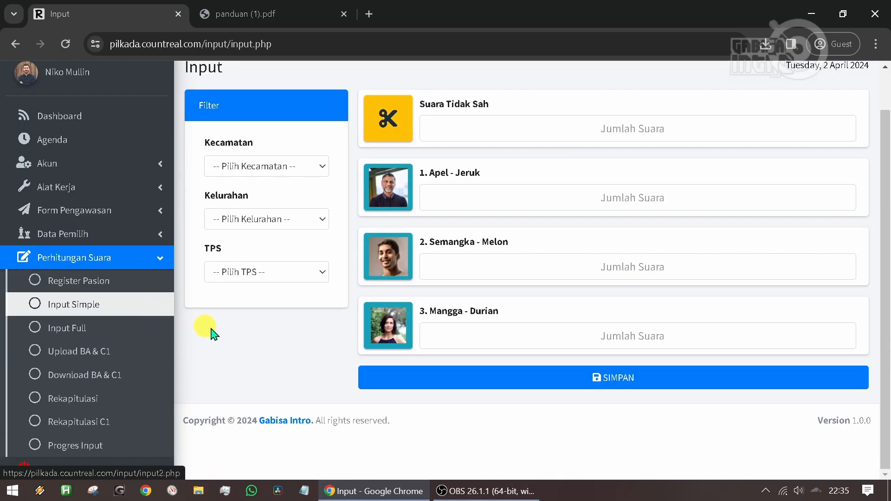
{"action": "scroll", "coordinate": [287, 341], "scroll_direction": "up", "scroll_amount": 1}
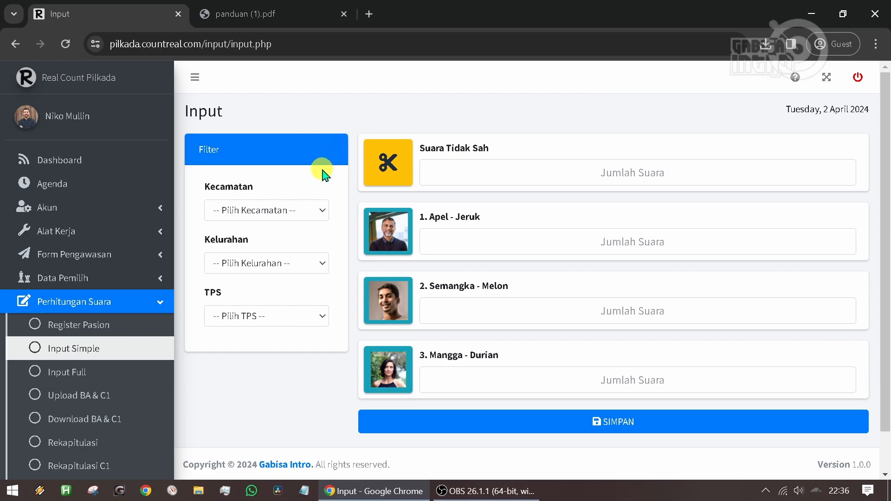
{"action": "left_click", "coordinate": [281, 212]}
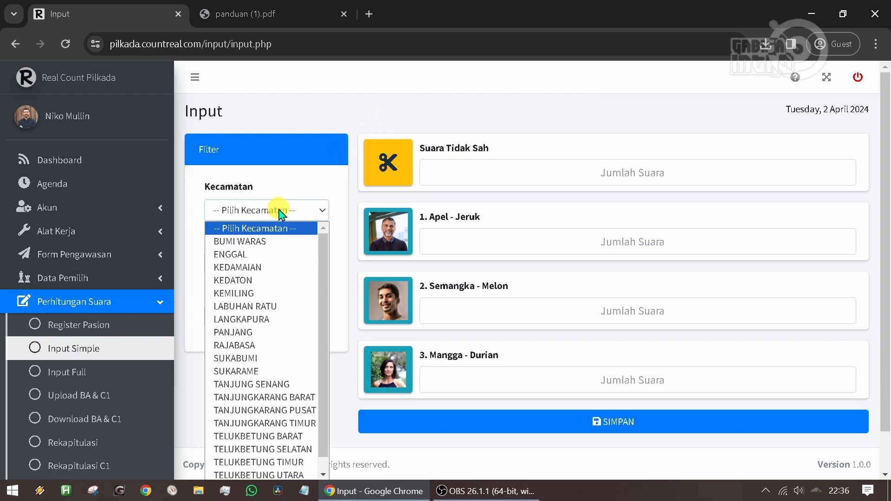
{"action": "left_click", "coordinate": [280, 280]}
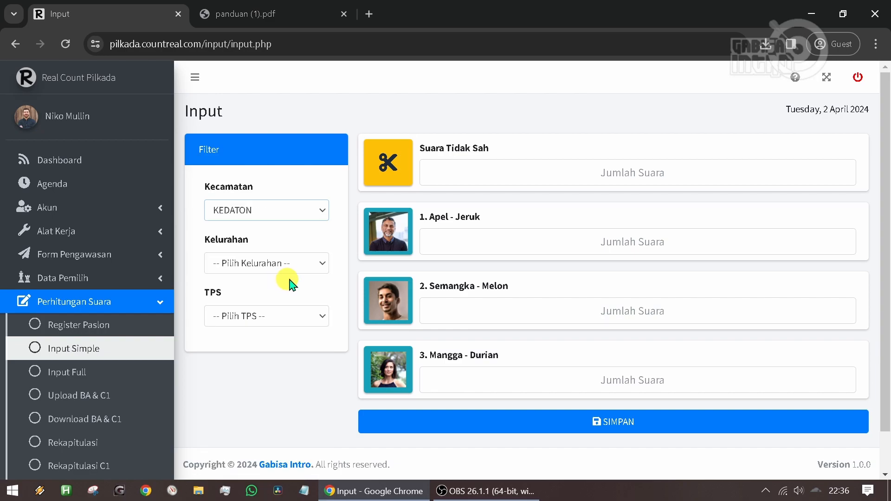
{"action": "left_click", "coordinate": [259, 261]}
{"action": "left_click", "coordinate": [259, 294]}
{"action": "left_click", "coordinate": [253, 318]}
{"action": "left_click", "coordinate": [258, 222]}
{"action": "left_click", "coordinate": [264, 249]}
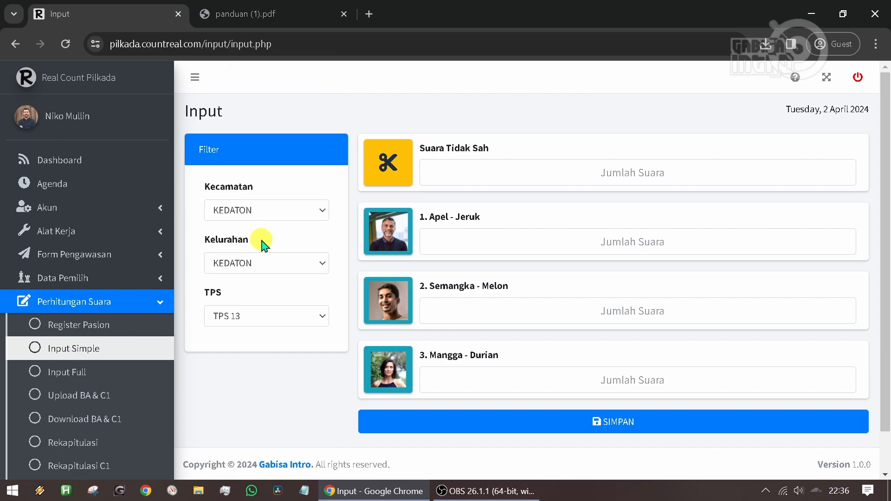
{"action": "left_click", "coordinate": [280, 312]}
{"action": "left_click", "coordinate": [254, 64]}
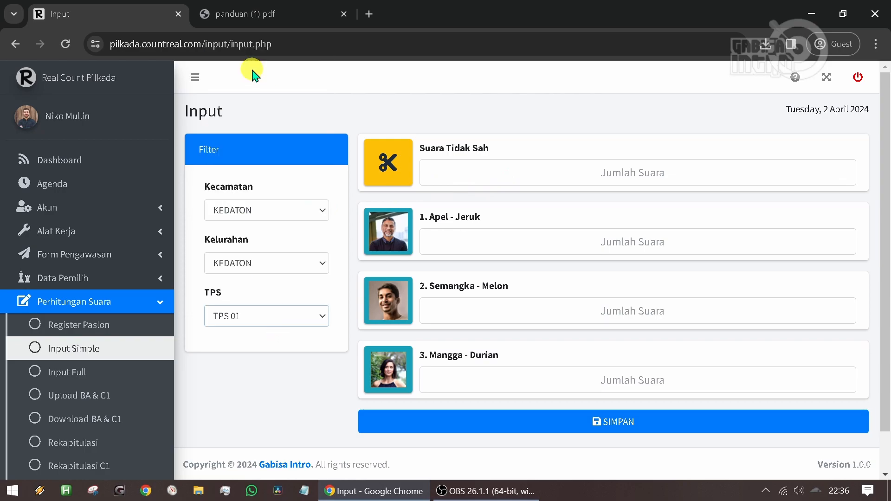
- Enter 5 for Suara Tidak Sah, 50 for Apel - Jeruk, 51 for Semangka - Melon and 52 for Mangga - Durian, and save
{"action": "left_click", "coordinate": [509, 172]}
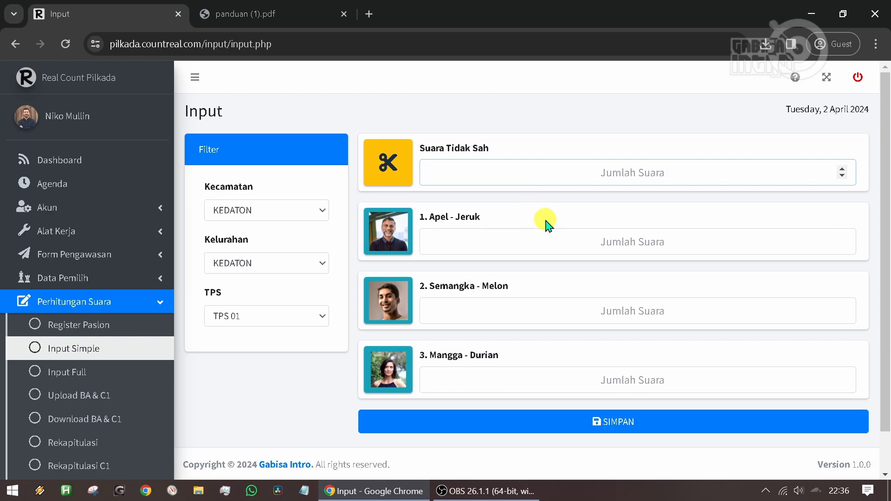
{"action": "left_click", "coordinate": [541, 236]}
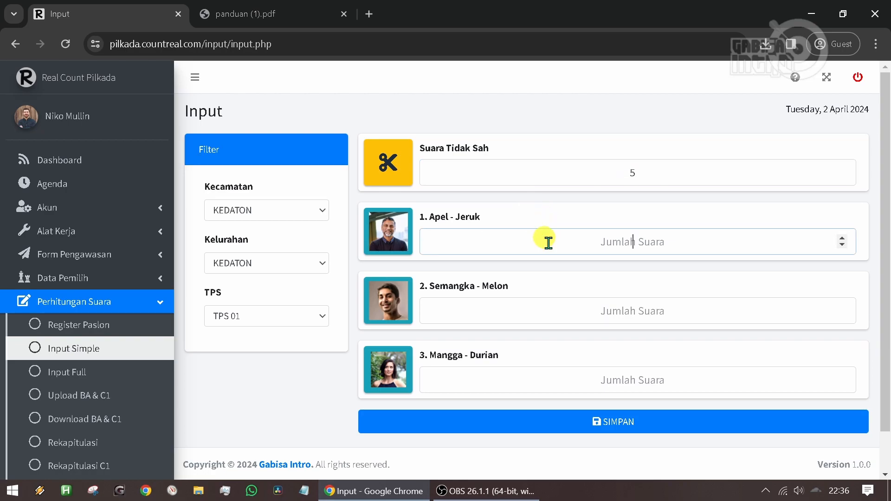
{"action": "type", "text": "50"}
{"action": "key", "text": "Tab"}
{"action": "type", "text": "51"}
{"action": "key", "text": "Tab"}
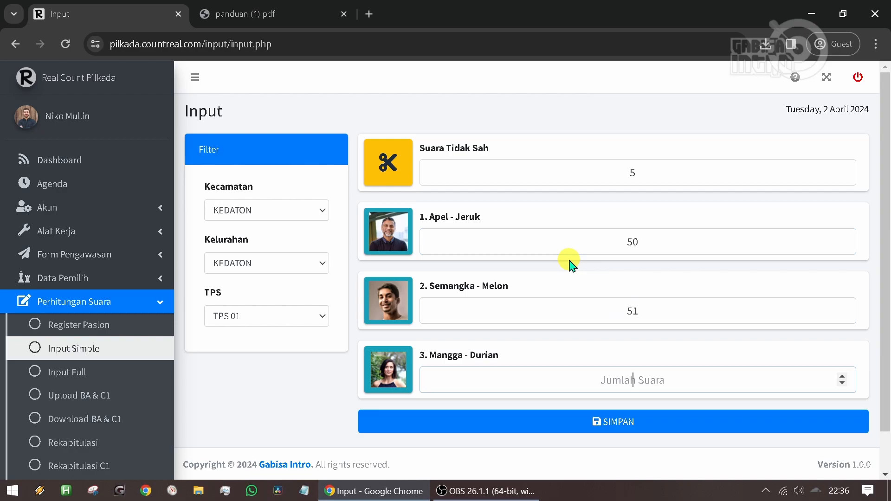
{"action": "type", "text": "52"}
{"action": "left_click", "coordinate": [594, 420]}
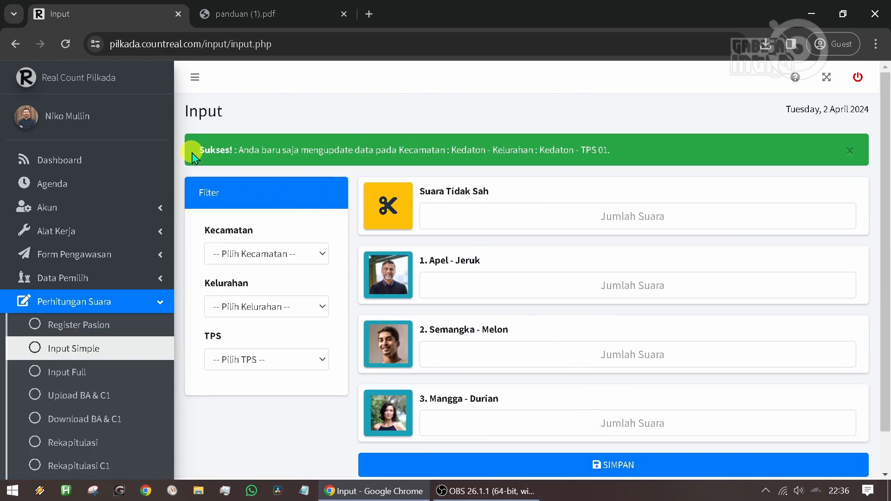
- Highlight the notification above the filter to read it, and look at the Kecamatan list
{"action": "left_click_drag", "start_coordinate": [196, 149], "coordinate": [625, 154]}
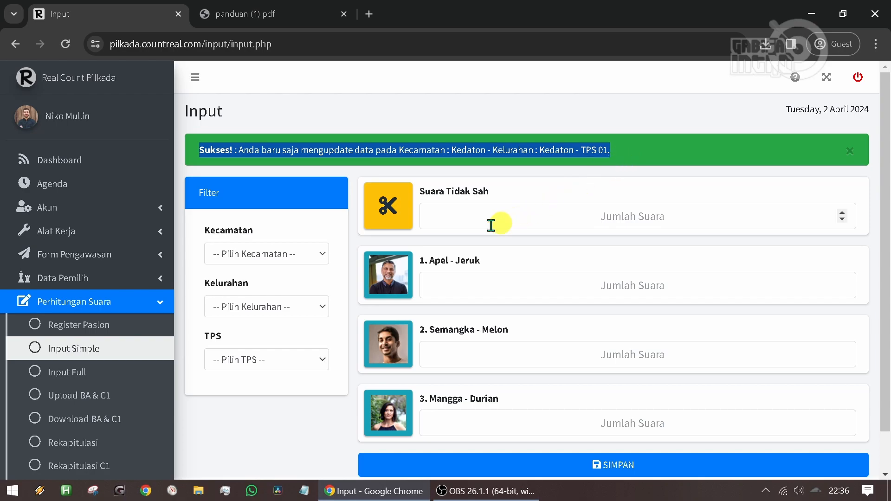
{"action": "left_click", "coordinate": [288, 253]}
{"action": "left_click", "coordinate": [287, 254]}
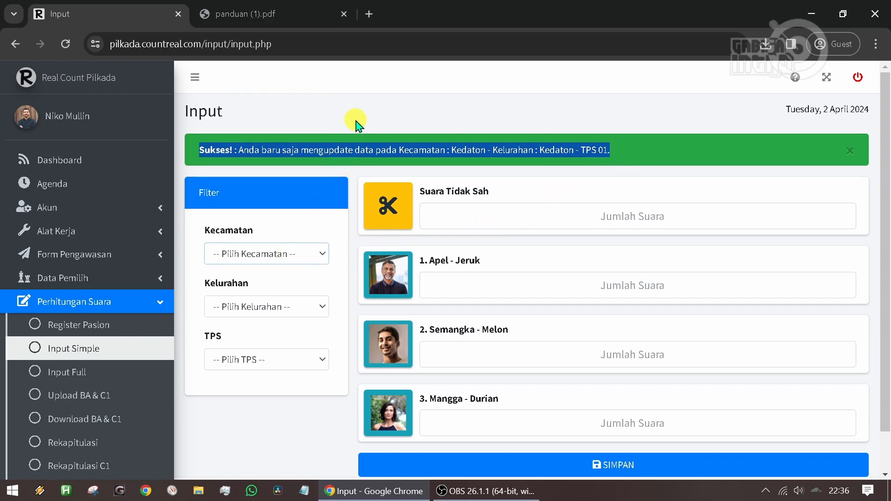
{"action": "left_click", "coordinate": [286, 149]}
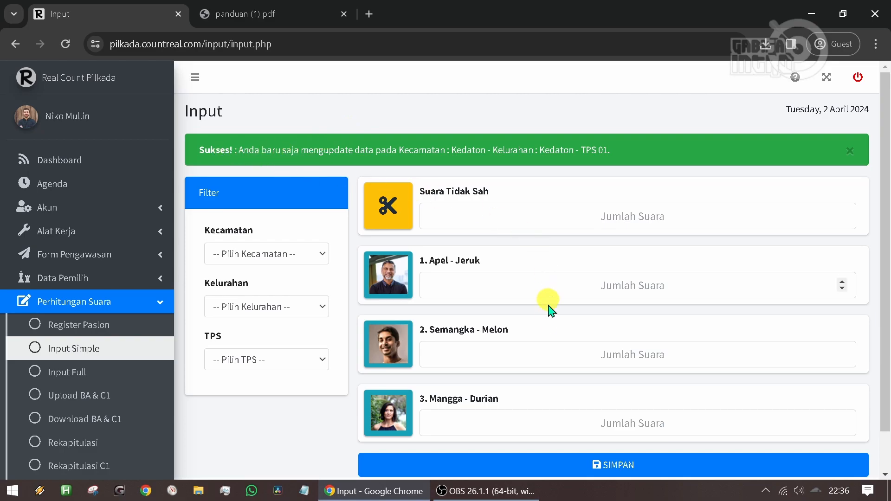
- Try to save the Input Simple form with no filter or vote counts, check the empty filter lists, and dismiss the alert
{"action": "scroll", "coordinate": [544, 320], "scroll_direction": "down", "scroll_amount": 2}
{"action": "left_click", "coordinate": [532, 420]}
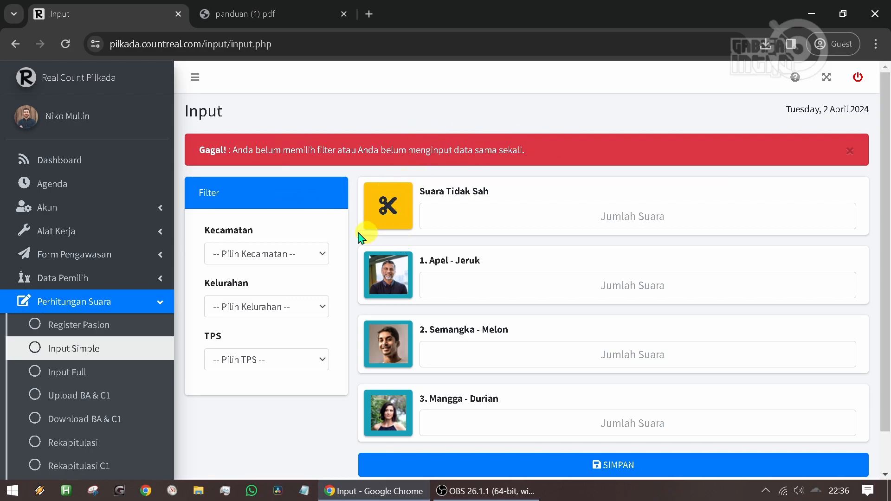
{"action": "left_click", "coordinate": [250, 255]}
{"action": "left_click", "coordinate": [254, 260]}
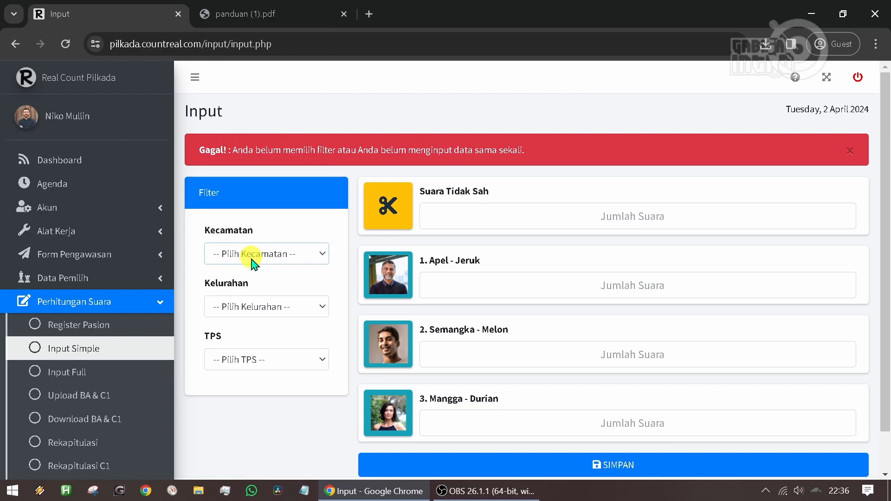
{"action": "left_click", "coordinate": [242, 307]}
{"action": "left_click", "coordinate": [244, 311]}
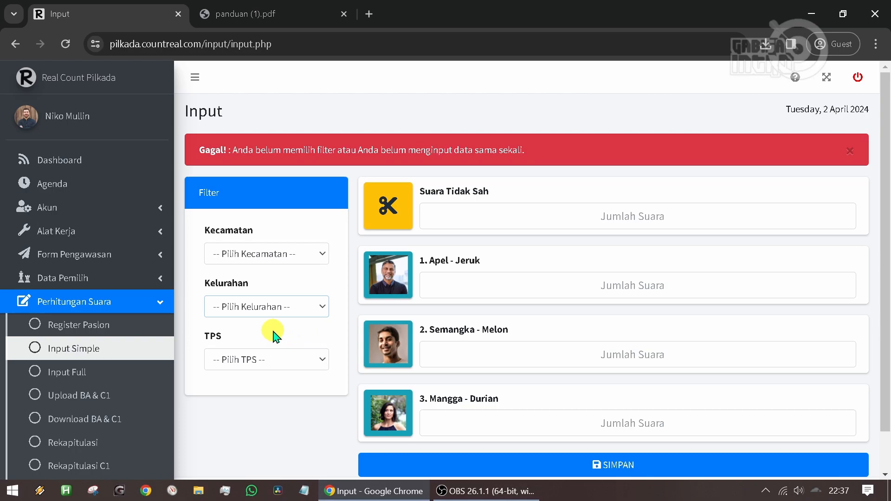
{"action": "left_click", "coordinate": [849, 151]}
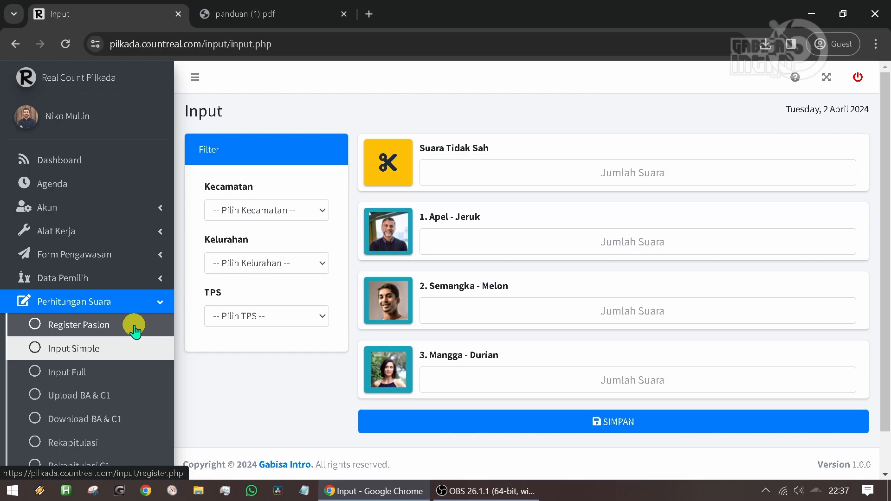
- Open the Input Full form and select Kecamatan BUMI WARAS, Kelurahan BUMI RAYA, TPS 01
{"action": "scroll", "coordinate": [134, 327], "scroll_direction": "down", "scroll_amount": 1}
{"action": "left_click", "coordinate": [117, 331]}
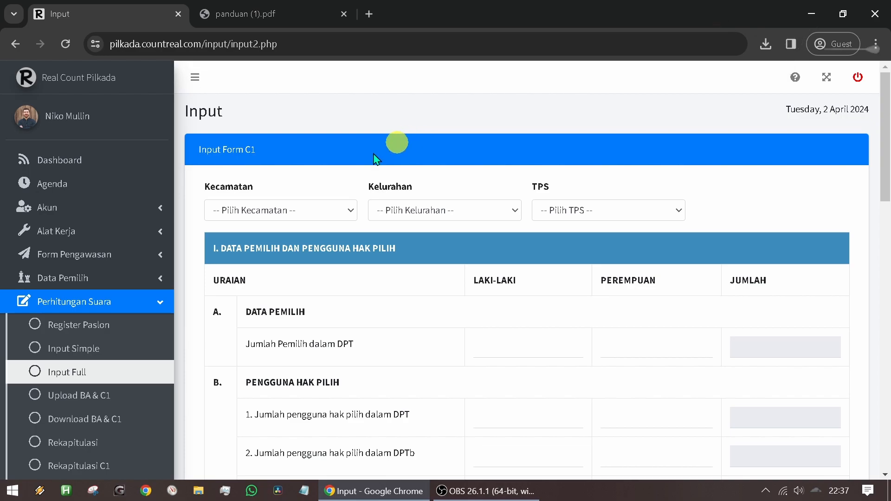
{"action": "scroll", "coordinate": [70, 318], "scroll_direction": "down", "scroll_amount": 2}
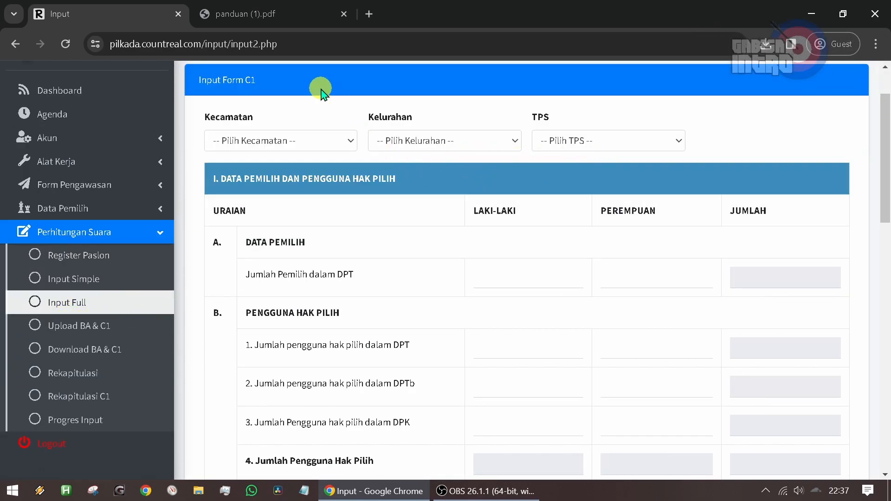
{"action": "left_click", "coordinate": [288, 141]}
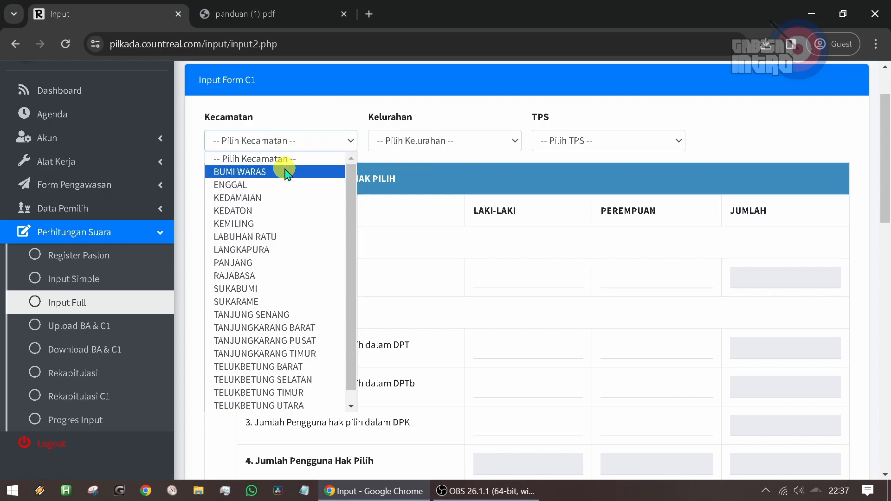
{"action": "left_click", "coordinate": [285, 171]}
{"action": "left_click", "coordinate": [423, 139]}
{"action": "left_click", "coordinate": [457, 172]}
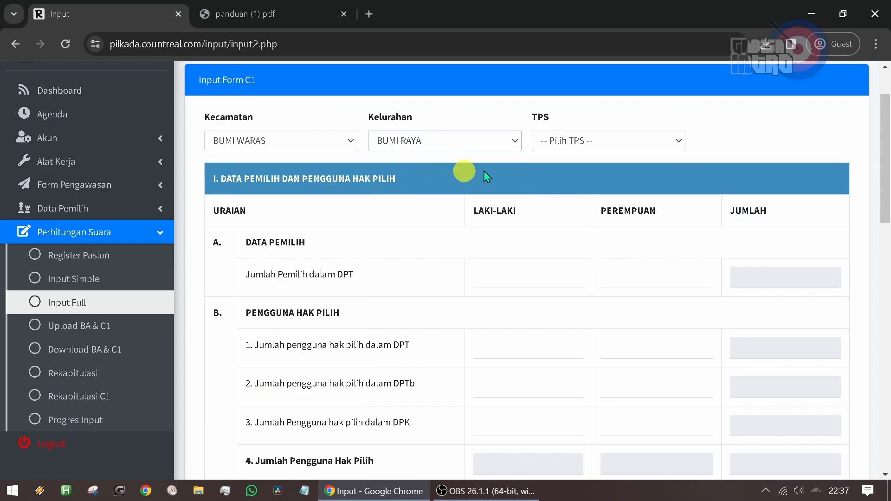
{"action": "left_click", "coordinate": [585, 140]}
{"action": "left_click", "coordinate": [582, 167]}
- Look over the C1 form sections and set Jumlah Pemilih dalam DPT to 1 Laki-laki and 2 Perempuan
{"action": "scroll", "coordinate": [543, 153], "scroll_direction": "down", "scroll_amount": 2}
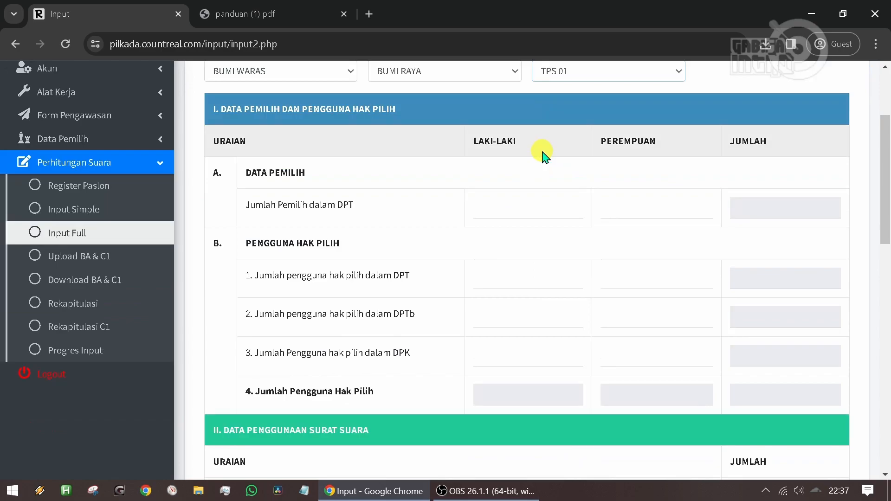
{"action": "scroll", "coordinate": [581, 168], "scroll_direction": "down", "scroll_amount": 20}
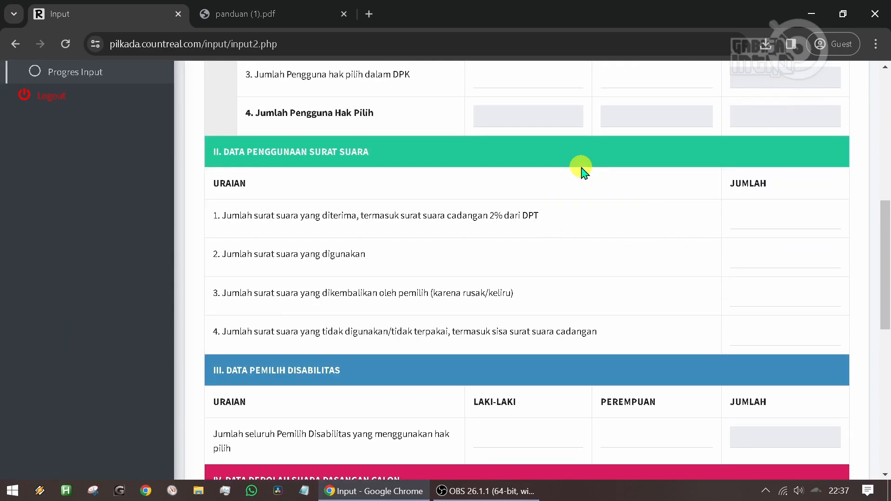
{"action": "scroll", "coordinate": [581, 174], "scroll_direction": "down", "scroll_amount": 3}
{"action": "scroll", "coordinate": [579, 174], "scroll_direction": "up", "scroll_amount": 20}
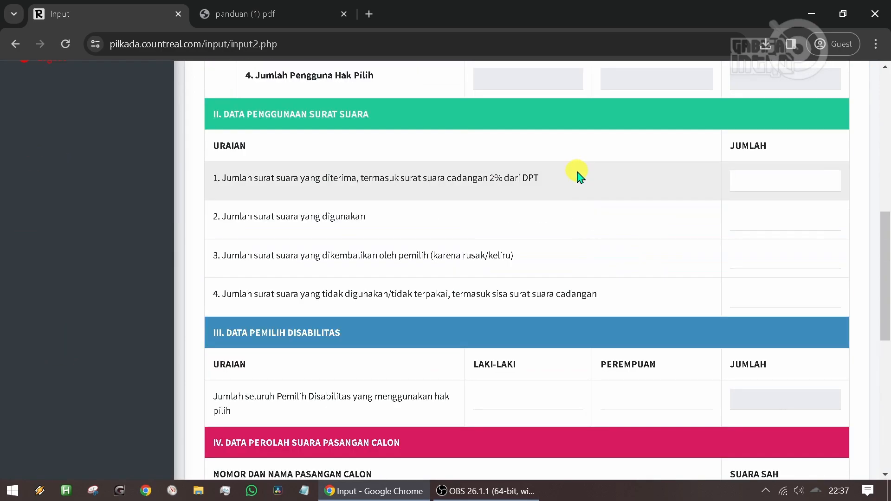
{"action": "left_click", "coordinate": [547, 231]}
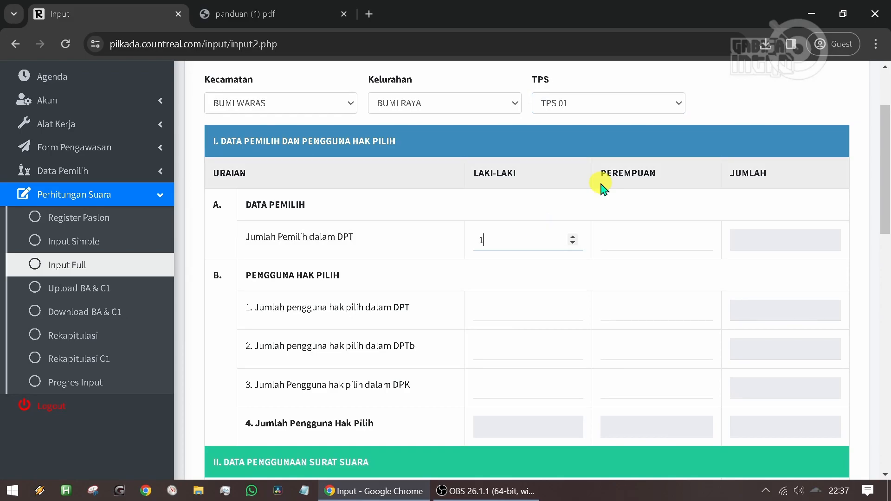
{"action": "key", "text": "Tab"}
- Fill in Pengguna Hak Pilih for Laki-laki and Perempuan with 3 and 4 for DPT, 5 and 6 for DPTb, 7 and 8 for DPK
{"action": "key", "text": "Tab"}
{"action": "key", "text": "Tab"}
{"action": "type", "text": "3"}
{"action": "key", "text": "Tab"}
{"action": "type", "text": "4"}
{"action": "key", "text": "Tab"}
{"action": "key", "text": "Tab"}
{"action": "type", "text": "5"}
{"action": "key", "text": "Tab"}
{"action": "type", "text": "6"}
{"action": "key", "text": "Tab"}
{"action": "key", "text": "Tab"}
{"action": "type", "text": "7"}
{"action": "key", "text": "Tab"}
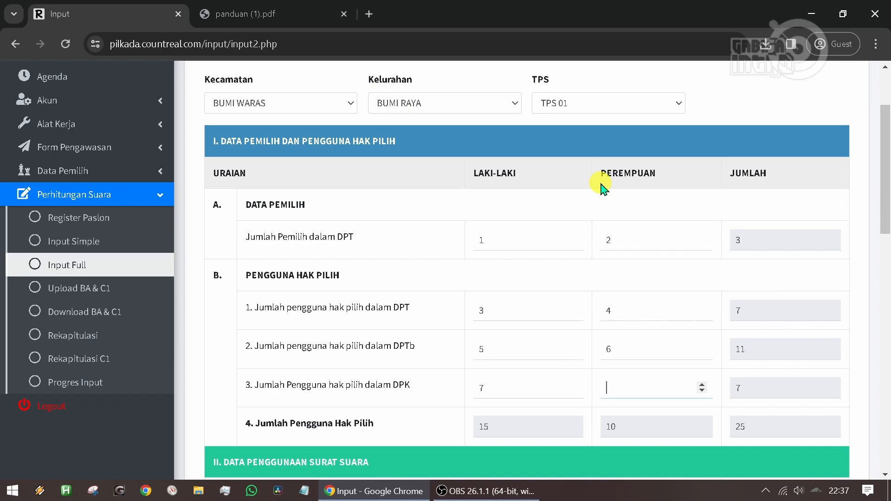
{"action": "type", "text": "8"}
{"action": "key", "text": "Tab"}
{"action": "key", "text": "Tab"}
{"action": "key", "text": "Tab"}
{"action": "key", "text": "Tab"}
{"action": "key", "text": "Tab"}
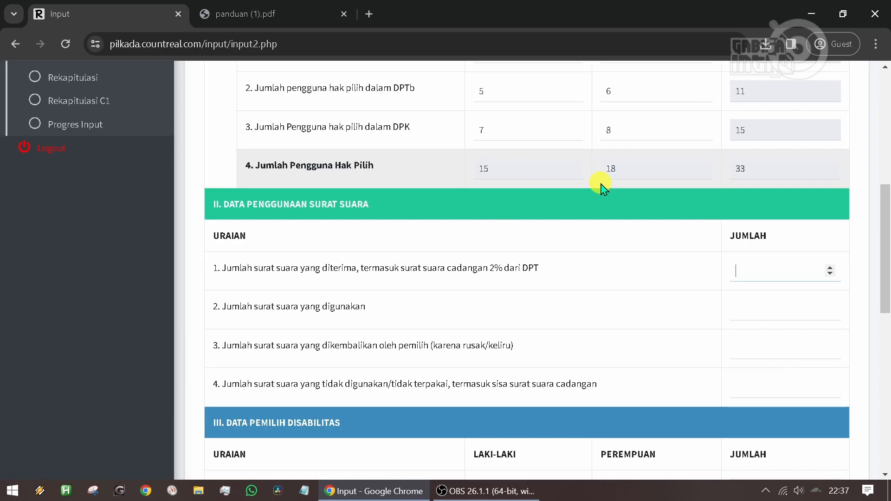
- Fill in Data Penggunaan Surat Suara with 9 diterima, 10 digunakan, 11 dikembalikan oleh pemilih, and 12 tidak digunakan
{"action": "type", "text": "9"}
{"action": "key", "text": "Tab"}
{"action": "type", "text": "10"}
{"action": "key", "text": "Tab"}
{"action": "type", "text": "11"}
{"action": "key", "text": "Tab"}
{"action": "type", "text": "12"}
{"action": "key", "text": "Tab"}
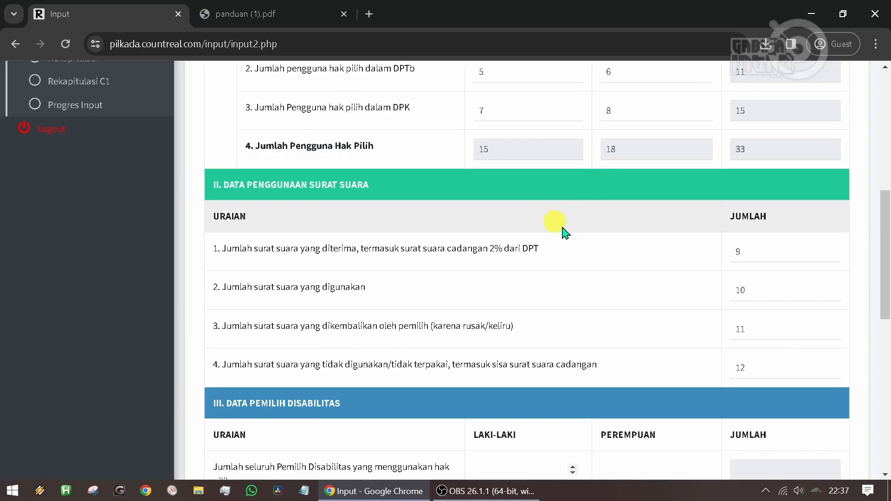
- Set the Pemilih Disabilitas who used their voting rights to 13 Laki-laki and 14 Perempuan
{"action": "scroll", "coordinate": [559, 229], "scroll_direction": "down", "scroll_amount": 3}
{"action": "type", "text": "13"}
{"action": "key", "text": "Tab"}
{"action": "type", "text": "14"}
{"action": "key", "text": "Tab"}
- Enter the Suara Sah for each pair: 50 for Apel - Jeruk, 51 for Semangka - Melon, 52 for Mangga - Durian
{"action": "scroll", "coordinate": [510, 334], "scroll_direction": "down", "scroll_amount": 3}
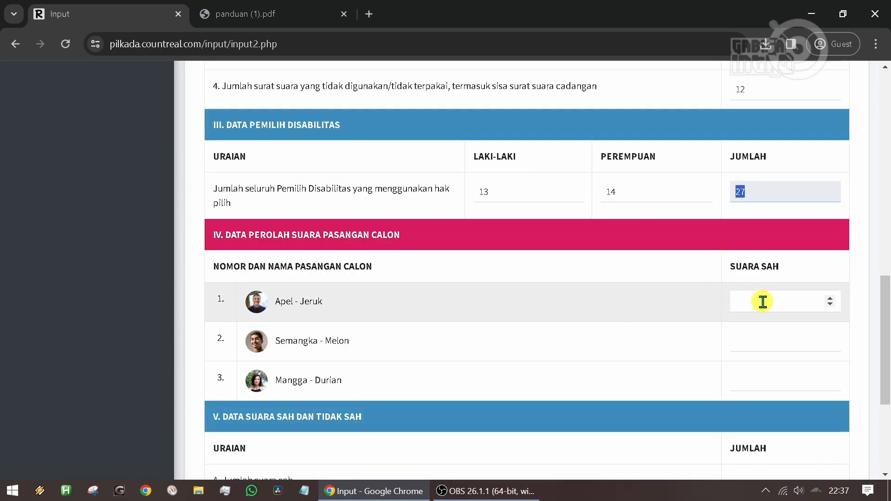
{"action": "left_click", "coordinate": [762, 302]}
{"action": "type", "text": "50"}
{"action": "key", "text": "Tab"}
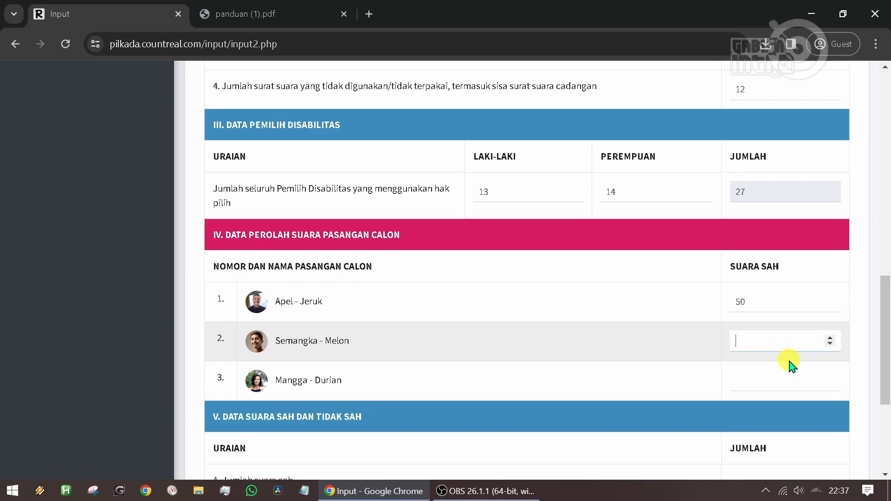
{"action": "key", "text": "Tab"}
{"action": "type", "text": "52"}
- Set Jumlah suara sah to 53 and Jumlah suara tidak sah to 54, and save the C1 form
{"action": "scroll", "coordinate": [788, 376], "scroll_direction": "down", "scroll_amount": 3}
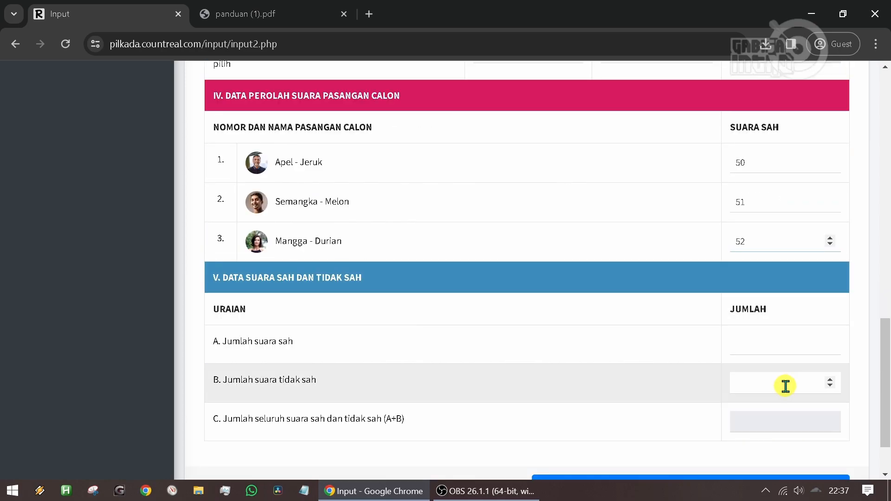
{"action": "left_click", "coordinate": [793, 344]}
{"action": "type", "text": "53"}
{"action": "key", "text": "Tab"}
{"action": "type", "text": "54"}
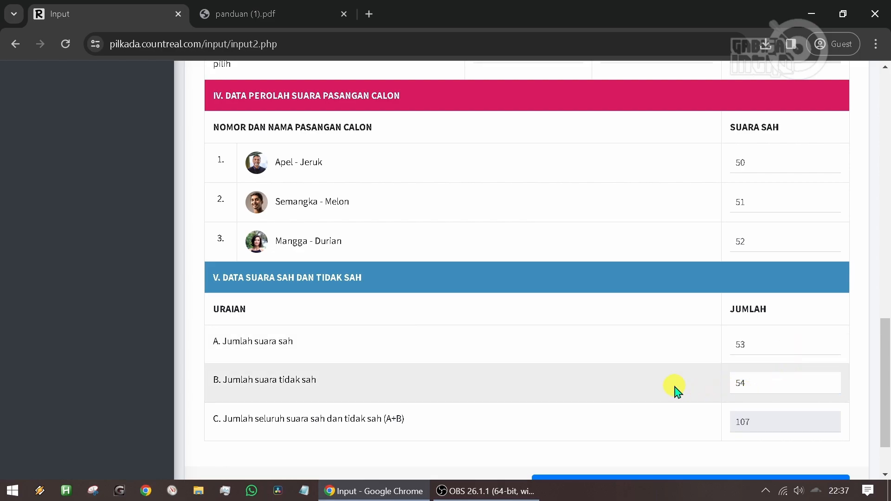
{"action": "scroll", "coordinate": [664, 399], "scroll_direction": "down", "scroll_amount": 2}
{"action": "left_click", "coordinate": [661, 412]}
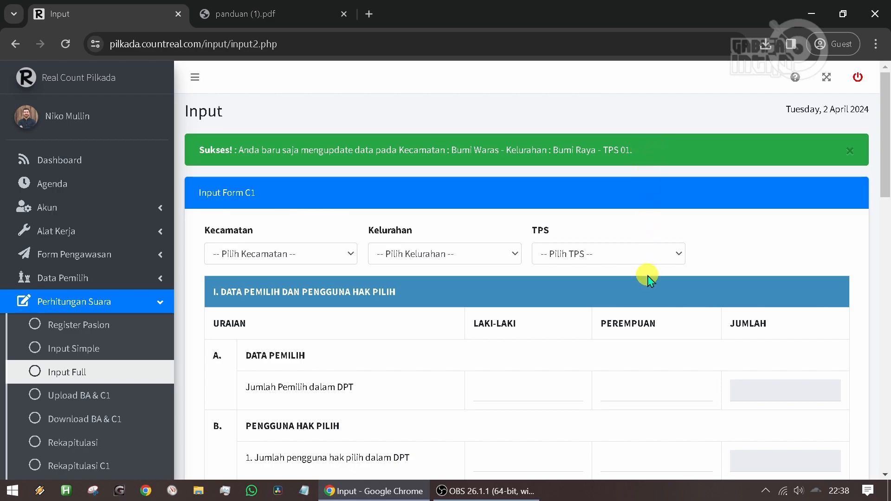
- Open the Upload BA & C1 page and select Kecamatan BUMI WARAS, Kelurahan BUMI RAYA, TPS 01
{"action": "scroll", "coordinate": [649, 278], "scroll_direction": "down", "scroll_amount": 1}
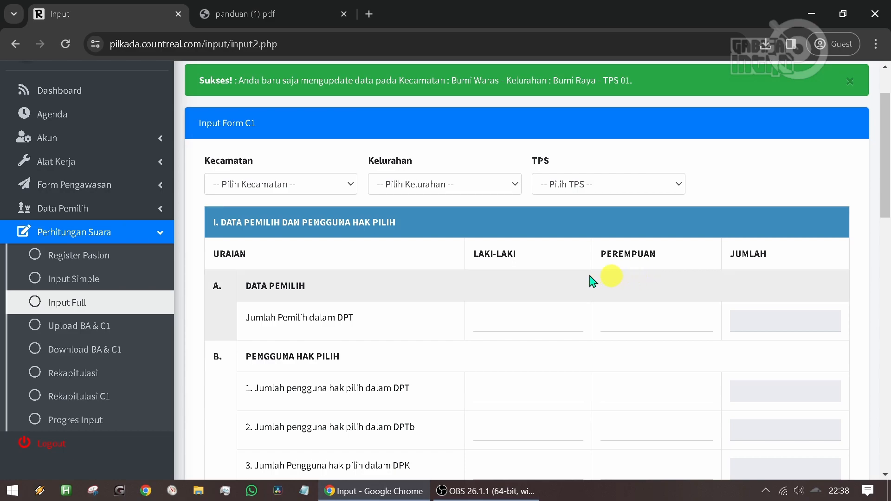
{"action": "left_click", "coordinate": [116, 326]}
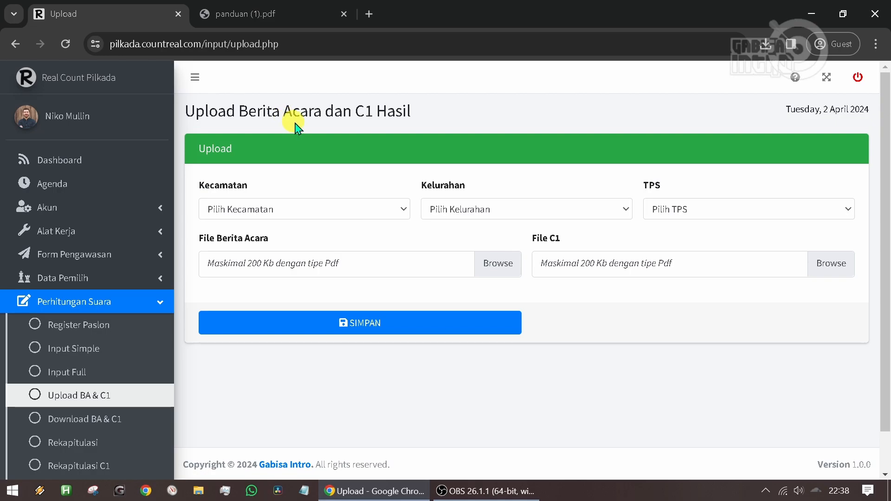
{"action": "left_click", "coordinate": [318, 209]}
{"action": "left_click", "coordinate": [313, 235]}
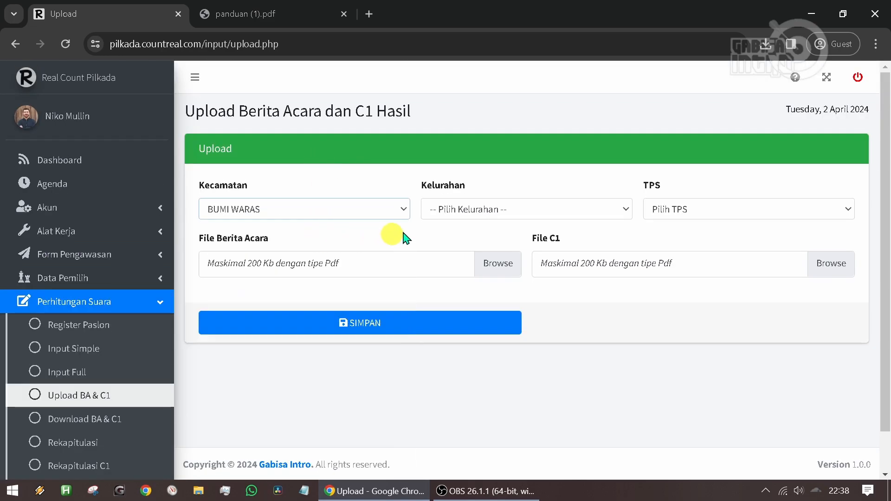
{"action": "left_click", "coordinate": [444, 209]}
{"action": "left_click", "coordinate": [450, 241]}
{"action": "left_click", "coordinate": [687, 209]}
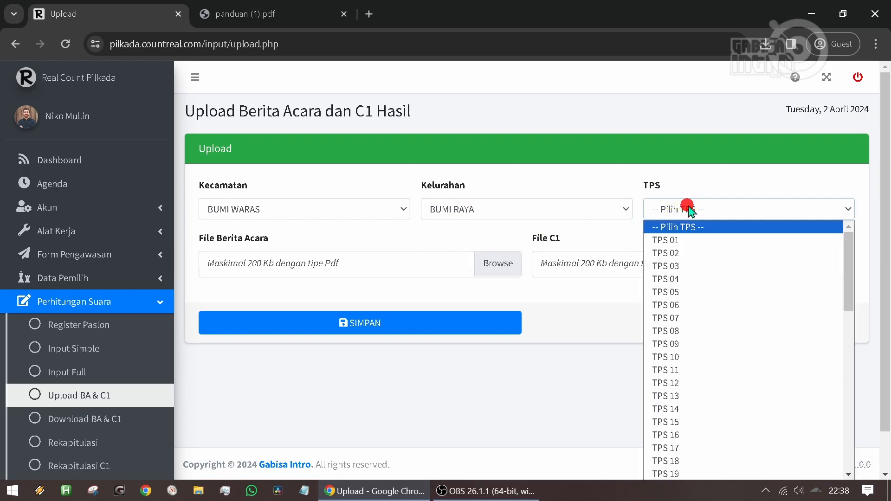
{"action": "left_click", "coordinate": [664, 239]}
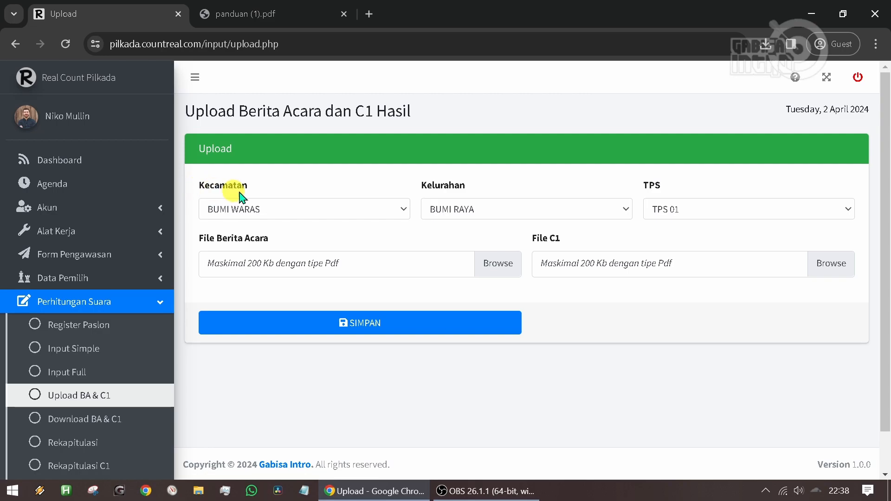
- Look through the available Kecamatan options on the upload form and close the list without changing the selection
{"action": "left_click", "coordinate": [284, 208]}
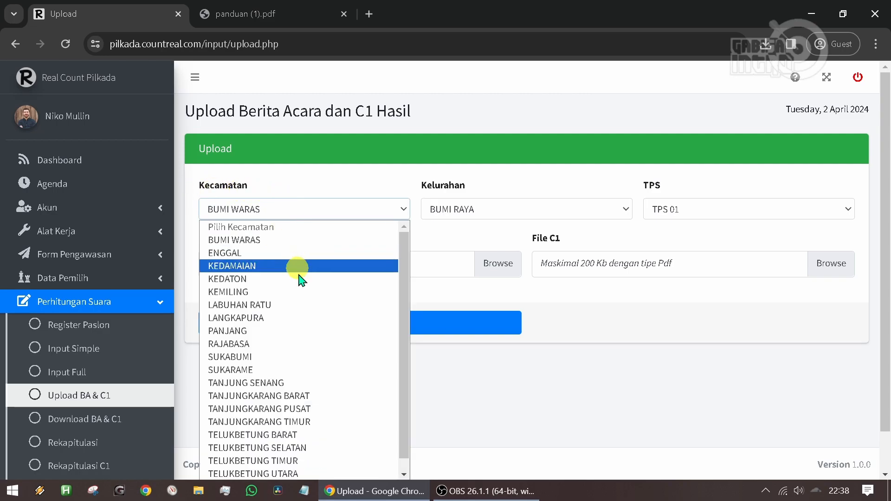
{"action": "scroll", "coordinate": [408, 316], "scroll_direction": "down", "scroll_amount": 1}
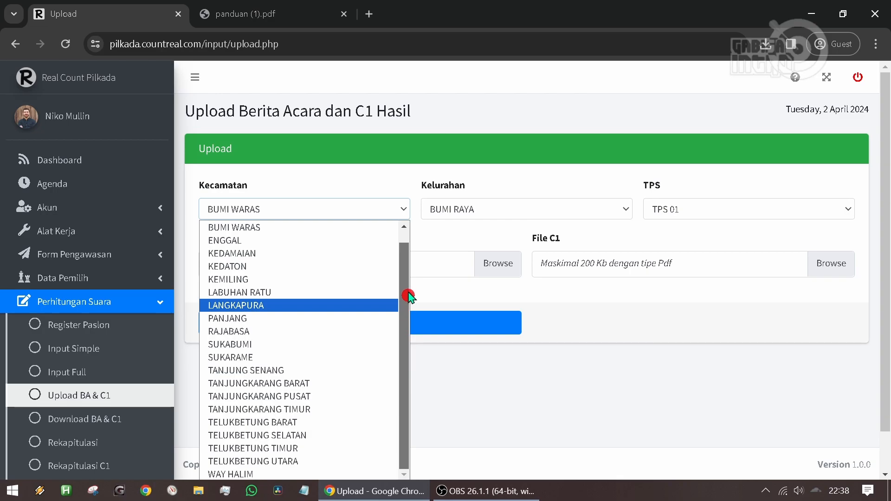
{"action": "left_click_drag", "start_coordinate": [408, 300], "coordinate": [404, 239]}
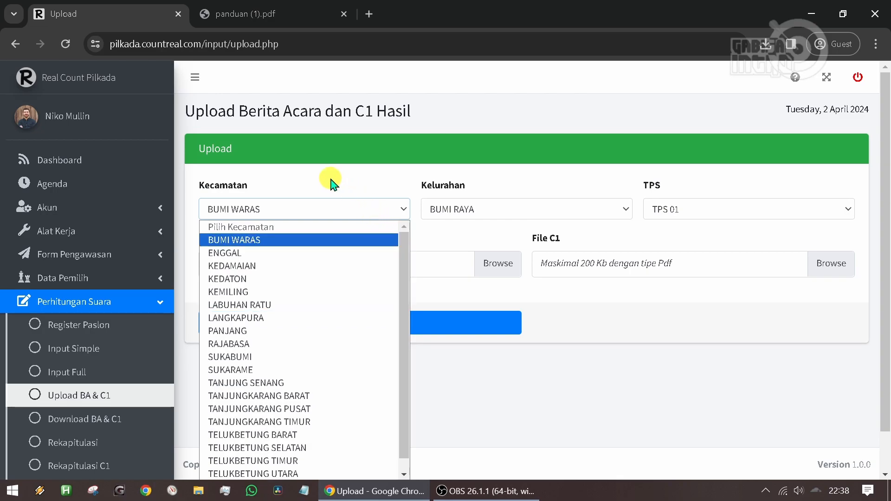
{"action": "scroll", "coordinate": [298, 364], "scroll_direction": "down", "scroll_amount": 1}
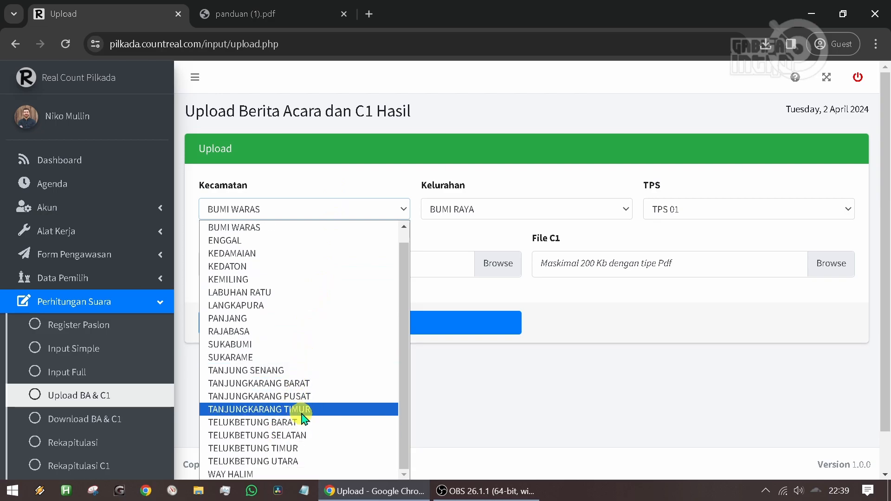
{"action": "scroll", "coordinate": [291, 273], "scroll_direction": "up", "scroll_amount": 1}
{"action": "left_click", "coordinate": [335, 179]}
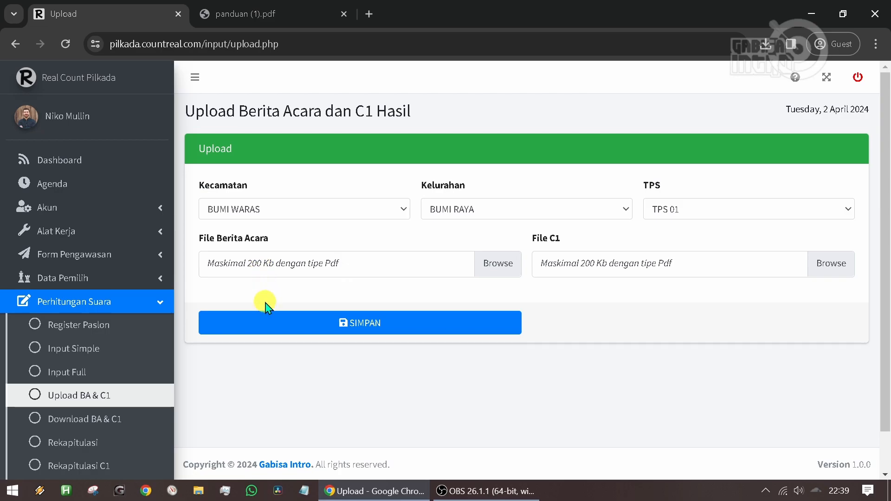
- Attach Form Pengawasan.pdf from the Desktop as the File Berita Acara
{"action": "left_click", "coordinate": [273, 266]}
{"action": "scroll", "coordinate": [316, 237], "scroll_direction": "down", "scroll_amount": 2}
{"action": "scroll", "coordinate": [316, 238], "scroll_direction": "up", "scroll_amount": 1}
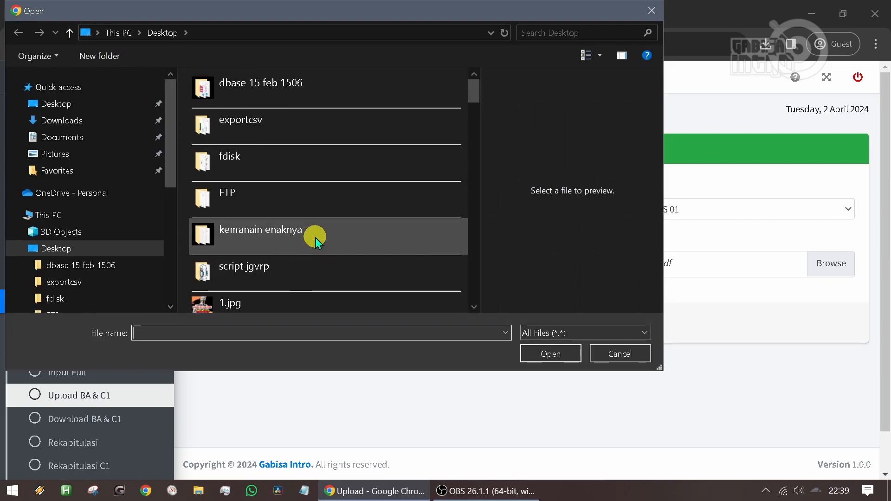
{"action": "scroll", "coordinate": [315, 238], "scroll_direction": "down", "scroll_amount": 8}
{"action": "scroll", "coordinate": [331, 235], "scroll_direction": "down", "scroll_amount": 8}
{"action": "left_click", "coordinate": [316, 163]}
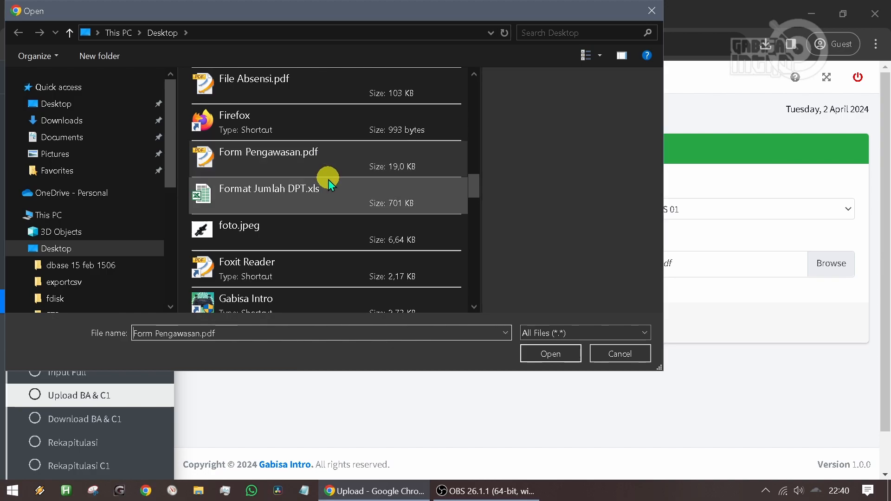
{"action": "left_click", "coordinate": [554, 354]}
- Attach Data Pemilih Tetap (DPT).pdf as the File C1 and save the upload
{"action": "left_click", "coordinate": [637, 276]}
{"action": "scroll", "coordinate": [325, 200], "scroll_direction": "down", "scroll_amount": 5}
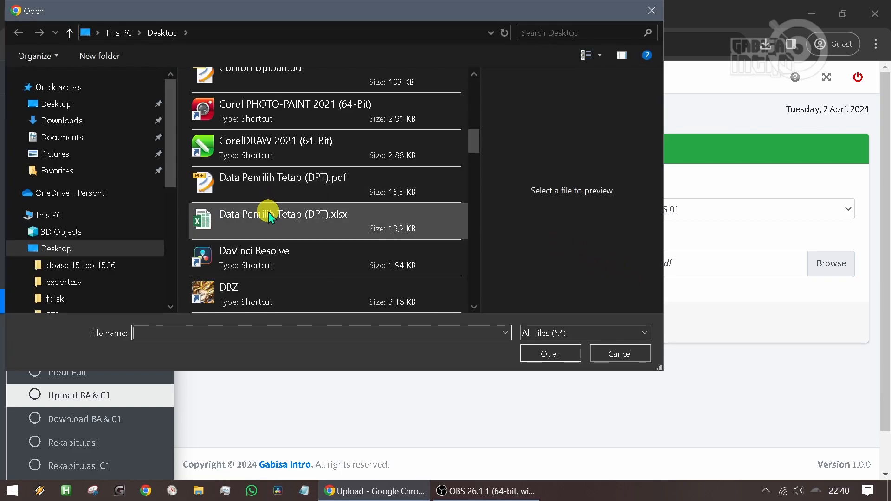
{"action": "left_click", "coordinate": [300, 185]}
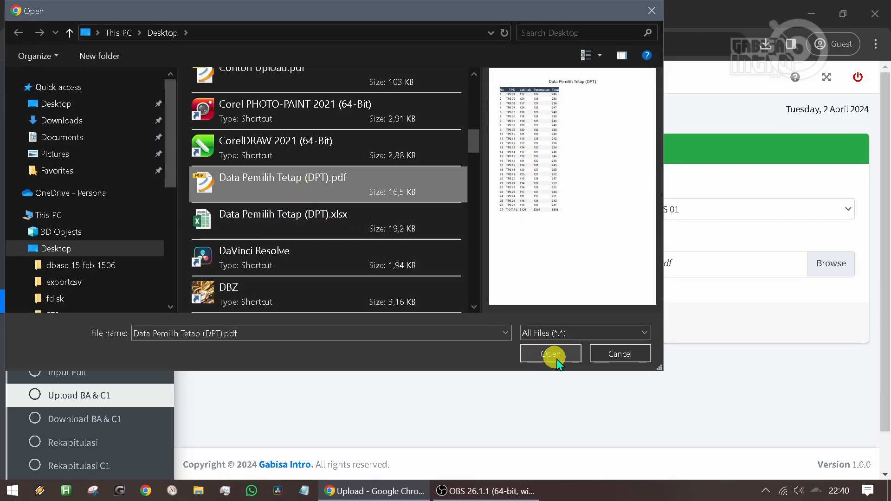
{"action": "left_click", "coordinate": [557, 355]}
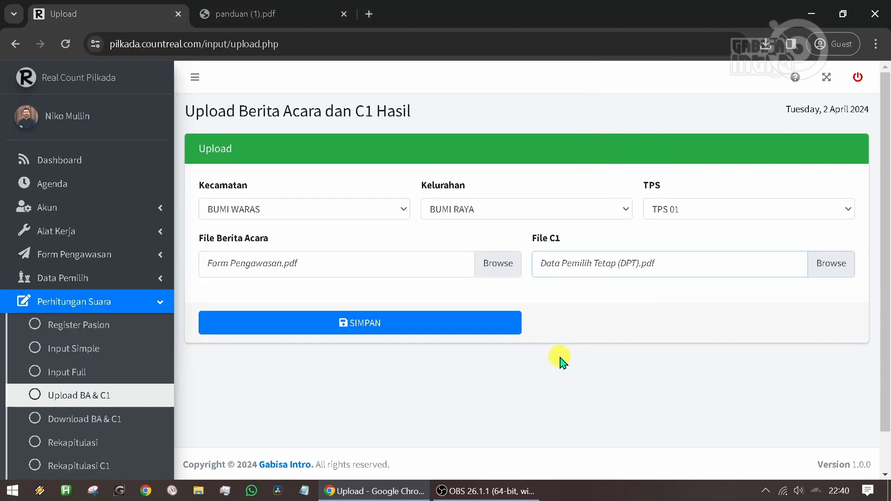
{"action": "left_click", "coordinate": [363, 325]}
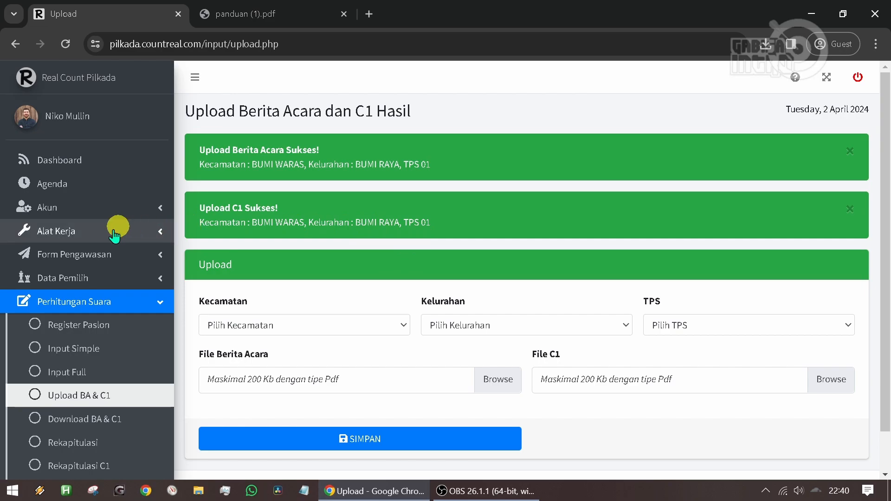
- Open the Download BA & C1 page and look over the Berita Acara and C1 file lists
{"action": "scroll", "coordinate": [92, 273], "scroll_direction": "down", "scroll_amount": 1}
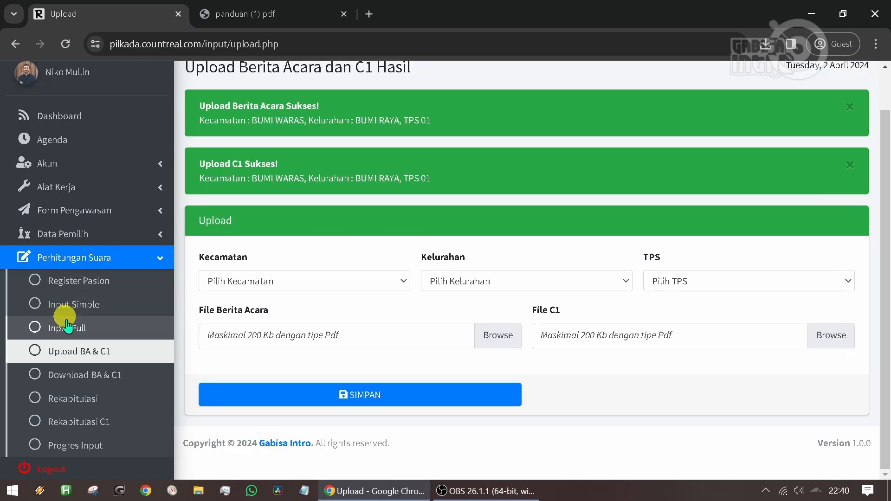
{"action": "left_click", "coordinate": [102, 382]}
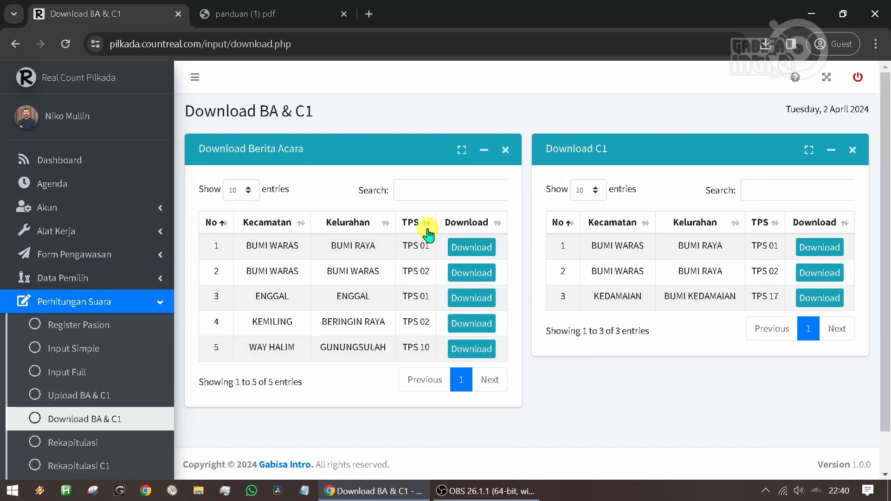
{"action": "scroll", "coordinate": [91, 311], "scroll_direction": "down", "scroll_amount": 1}
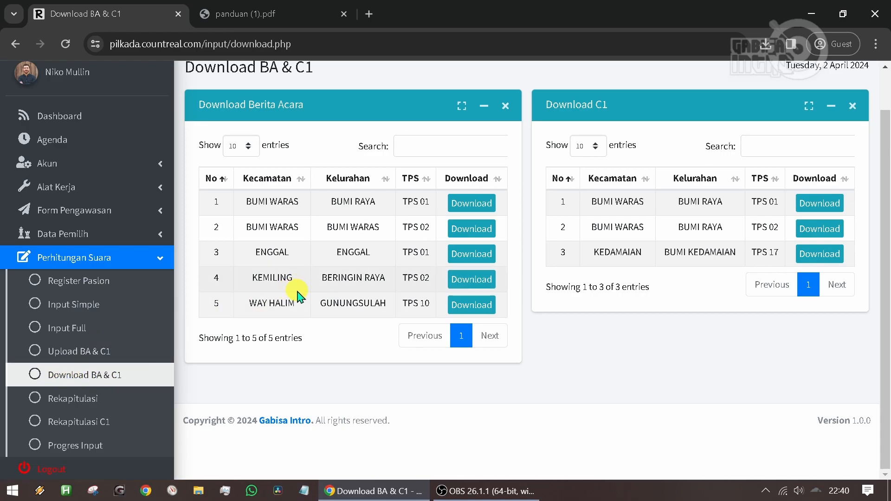
{"action": "scroll", "coordinate": [297, 295], "scroll_direction": "up", "scroll_amount": 1}
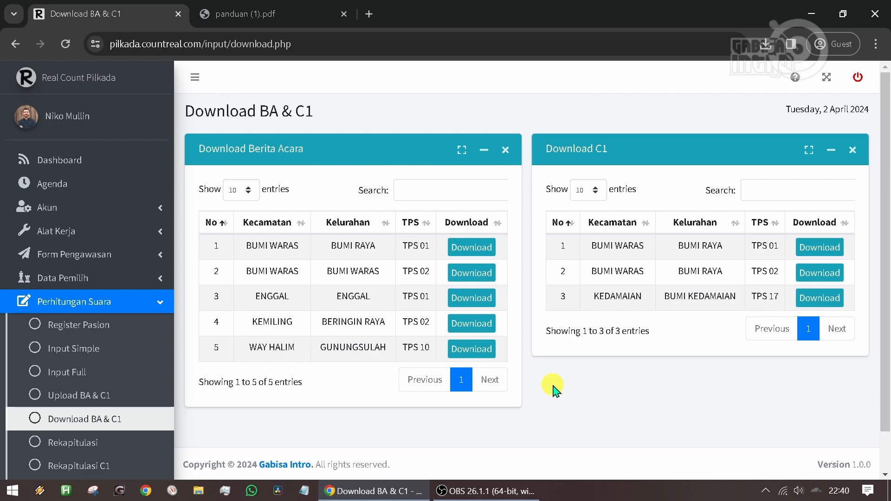
- Open the Rekapitulasi page and examine its pie chart, bar chart, and vote table per Kecamatan with the export options
{"action": "scroll", "coordinate": [93, 408], "scroll_direction": "down", "scroll_amount": 1}
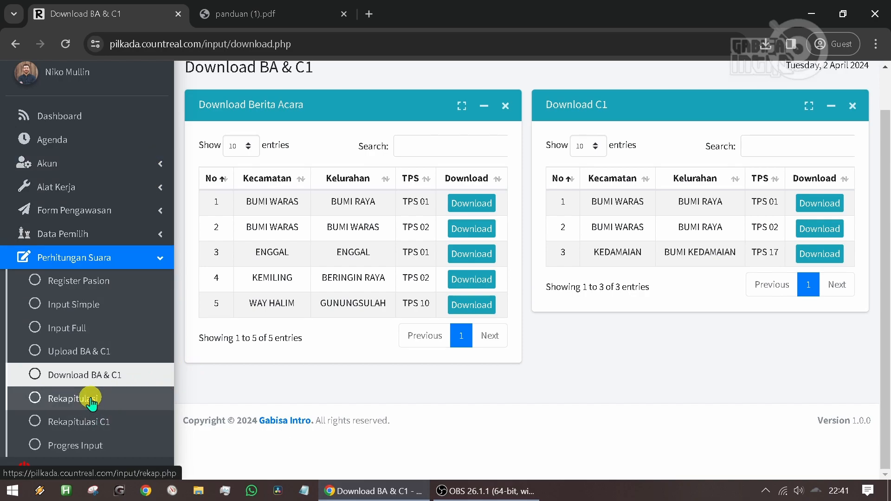
{"action": "left_click", "coordinate": [91, 400]}
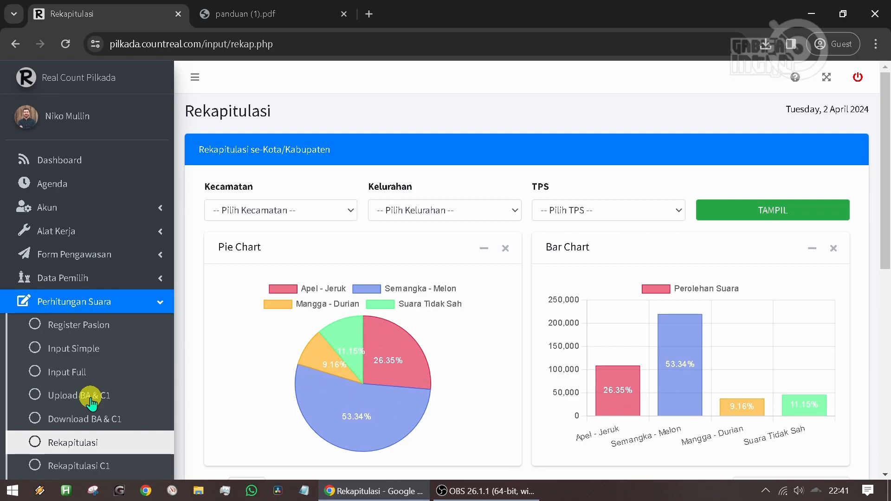
{"action": "mouse_move", "coordinate": [884, 77]}
{"action": "left_mouse_down"}
{"action": "mouse_move", "coordinate": [879, 294]}
{"action": "mouse_move", "coordinate": [887, 88]}
{"action": "left_mouse_up"}
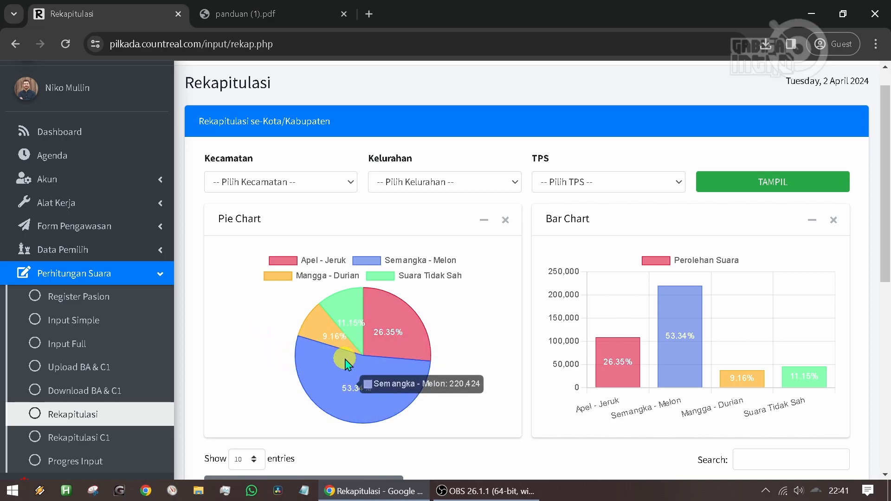
{"action": "scroll", "coordinate": [298, 363], "scroll_direction": "down", "scroll_amount": 1}
{"action": "mouse_move", "coordinate": [360, 346]}
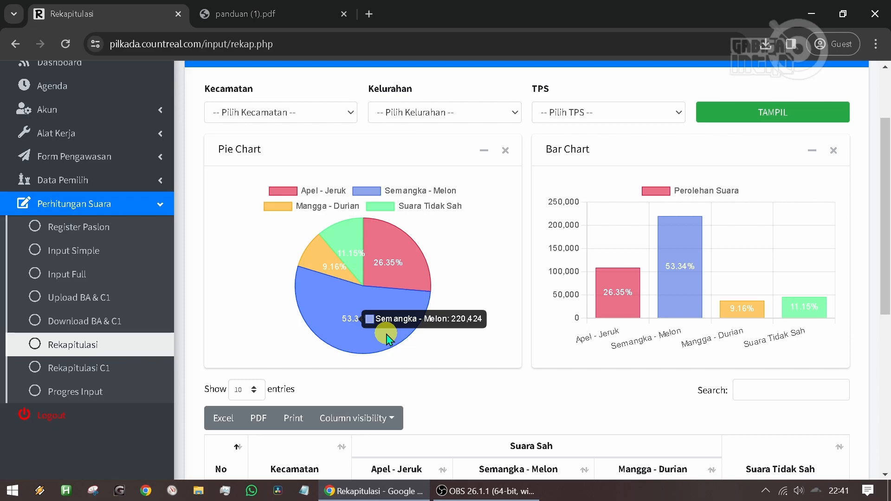
{"action": "mouse_move", "coordinate": [330, 254]}
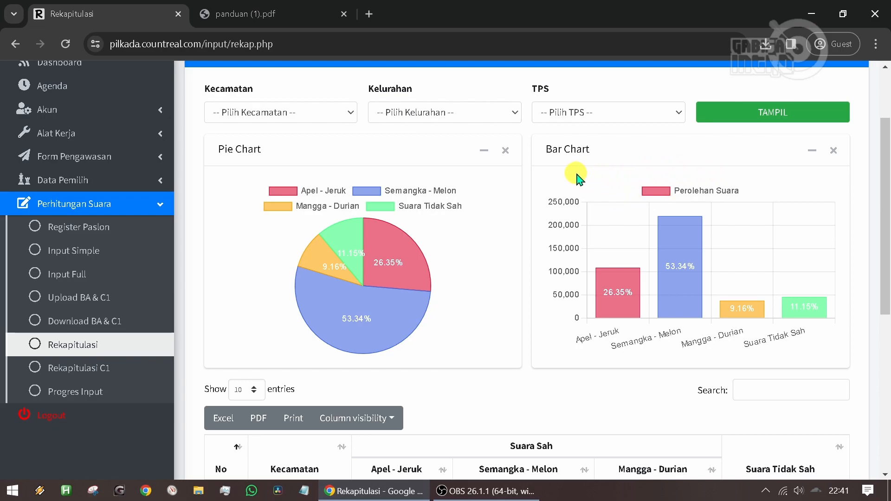
{"action": "scroll", "coordinate": [647, 235], "scroll_direction": "up", "scroll_amount": 2}
{"action": "scroll", "coordinate": [647, 237], "scroll_direction": "down", "scroll_amount": 6}
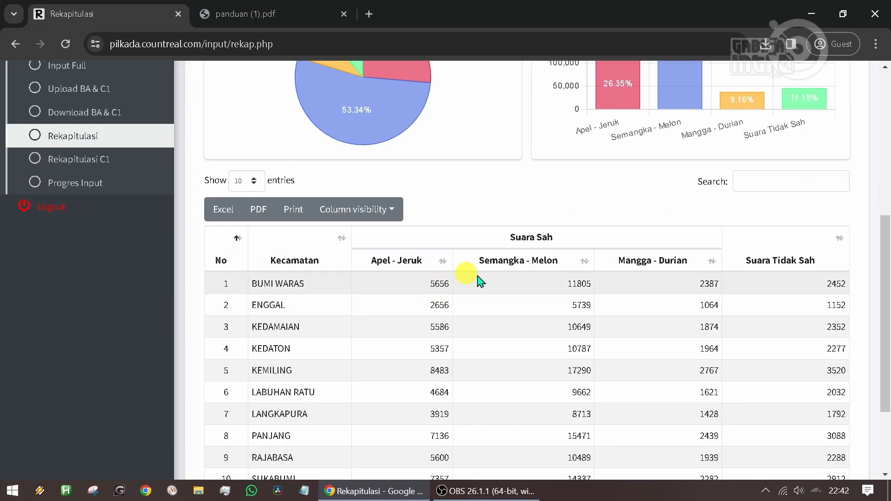
{"action": "scroll", "coordinate": [674, 284], "scroll_direction": "down", "scroll_amount": 3}
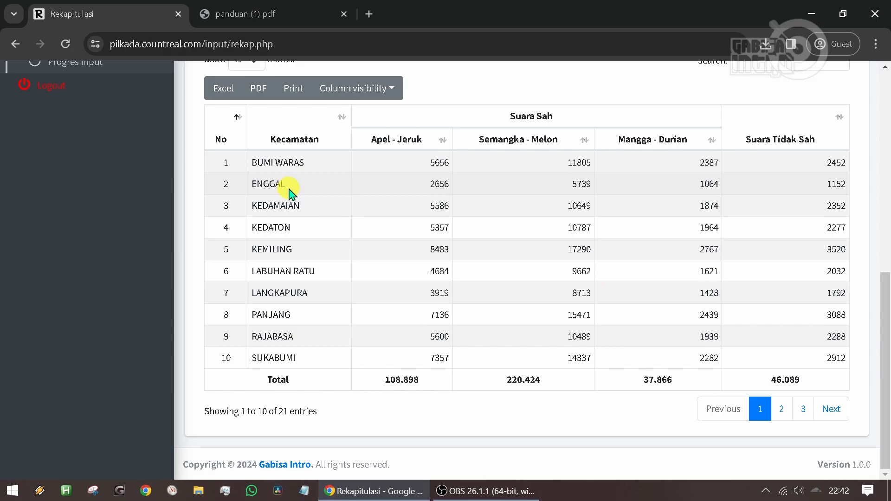
{"action": "scroll", "coordinate": [289, 193], "scroll_direction": "up", "scroll_amount": 3}
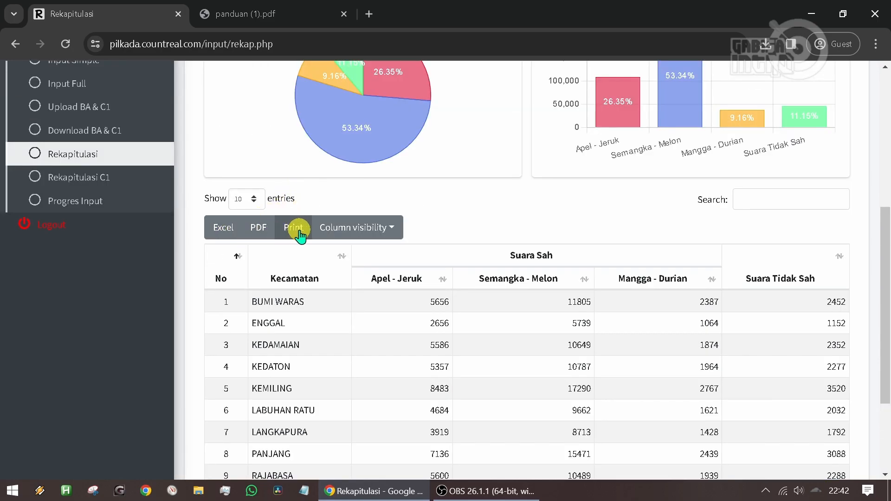
{"action": "scroll", "coordinate": [300, 236], "scroll_direction": "up", "scroll_amount": 6}
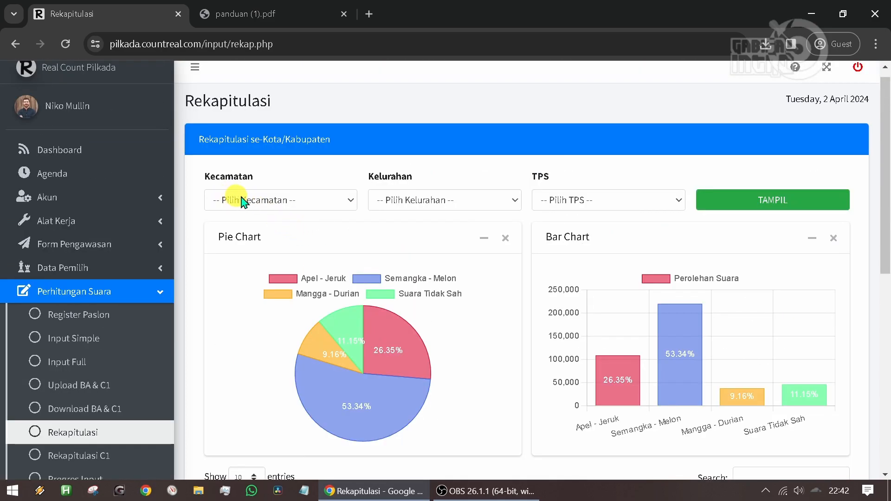
- Display the recapitulation for Kecamatan LABUHAN RATU and look over its charts and vote table per Kelurahan
{"action": "left_click", "coordinate": [280, 199]}
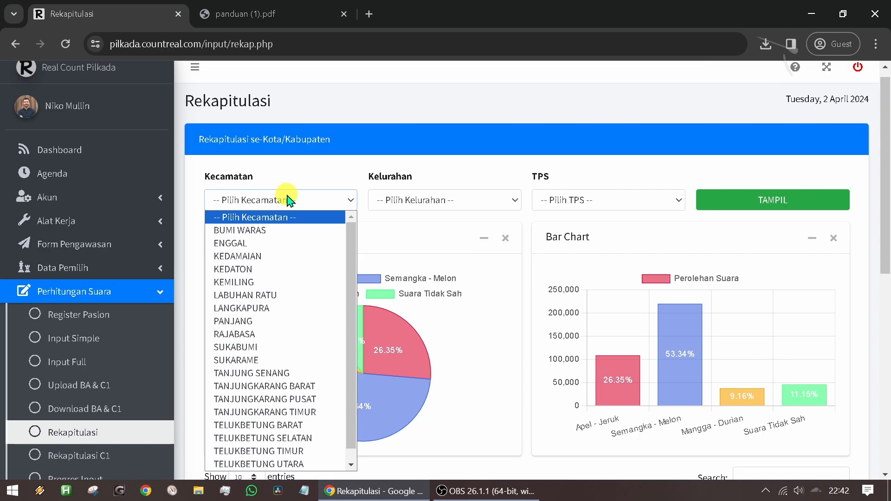
{"action": "left_click", "coordinate": [295, 295]}
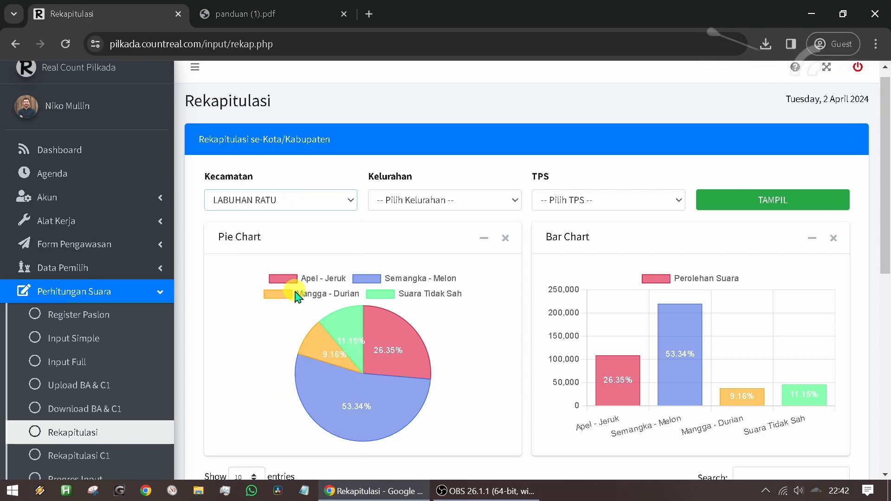
{"action": "left_click", "coordinate": [766, 204]}
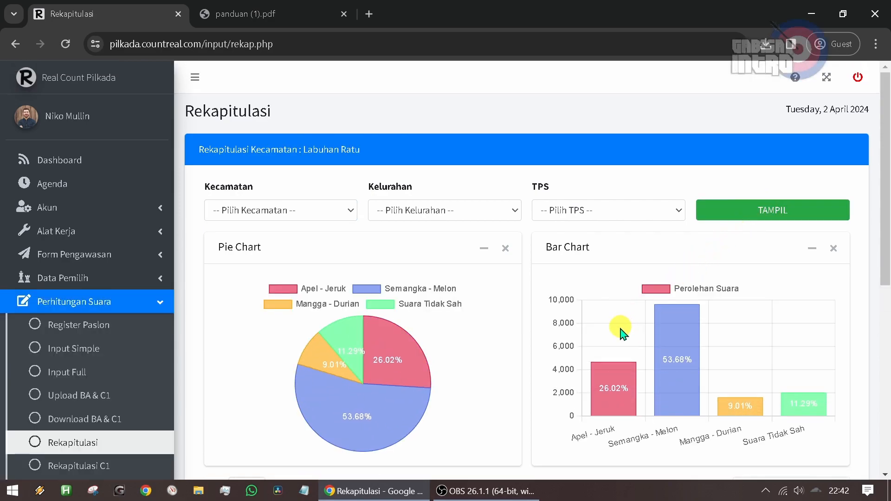
{"action": "scroll", "coordinate": [622, 328], "scroll_direction": "down", "scroll_amount": 1}
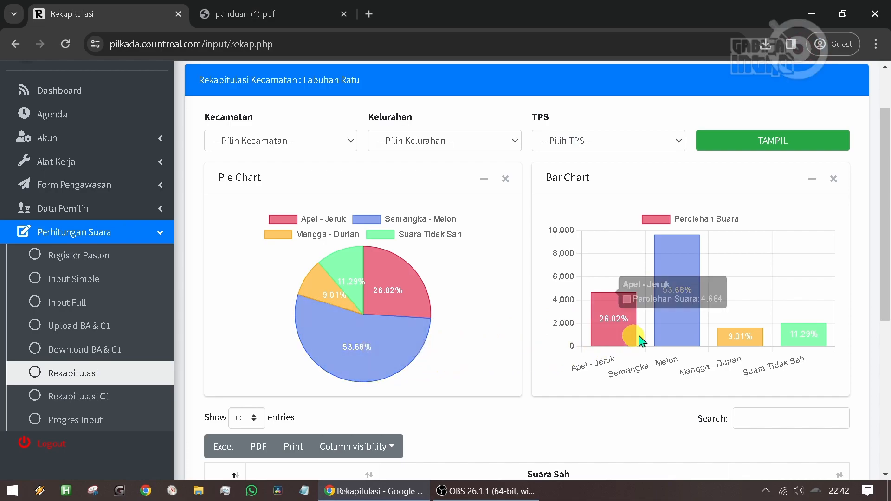
{"action": "mouse_move", "coordinate": [673, 332]}
{"action": "scroll", "coordinate": [672, 334], "scroll_direction": "down", "scroll_amount": 3}
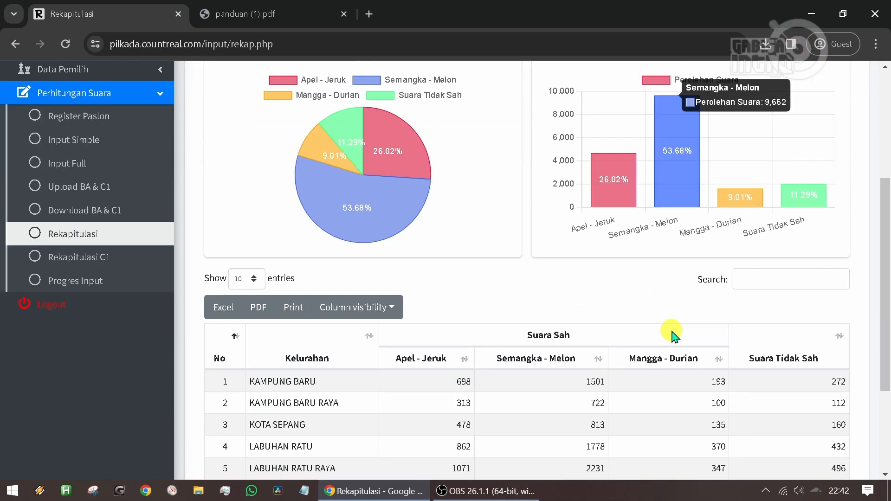
{"action": "scroll", "coordinate": [396, 360], "scroll_direction": "down", "scroll_amount": 1}
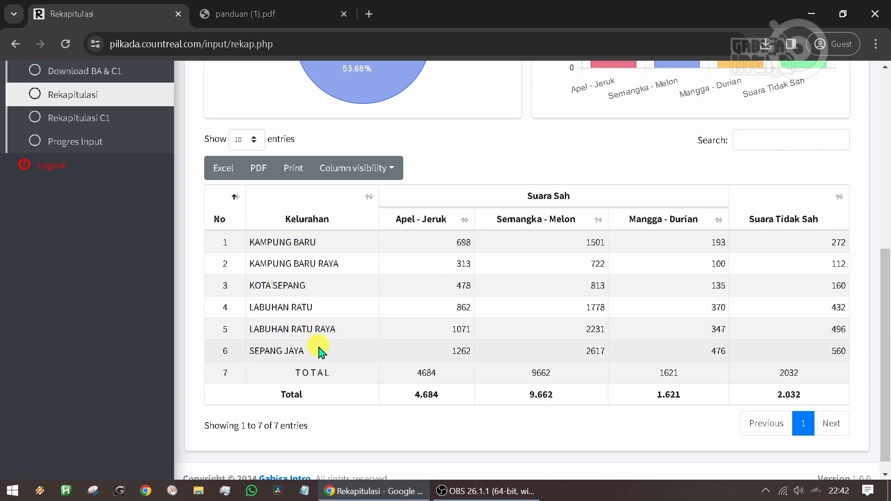
- Display the recapitulation for Kecamatan KEDATON and Kelurahan KEDATON
{"action": "scroll", "coordinate": [319, 349], "scroll_direction": "up", "scroll_amount": 4}
{"action": "left_click", "coordinate": [284, 142]}
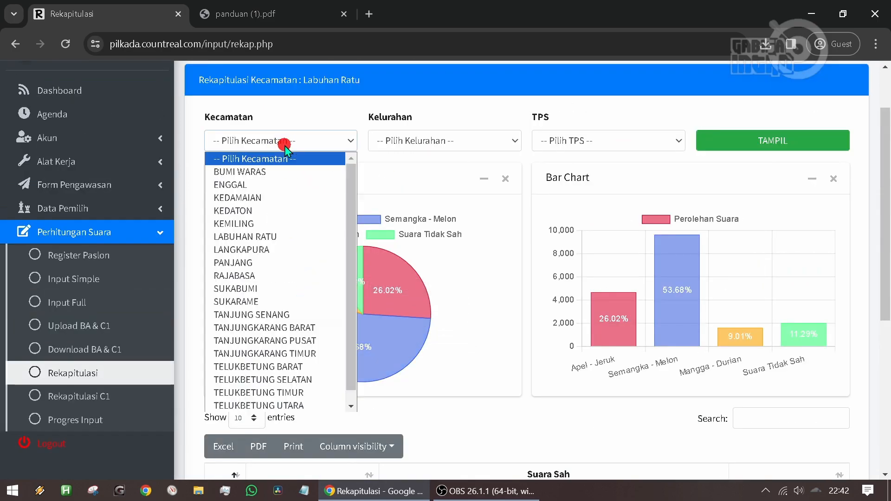
{"action": "left_click", "coordinate": [289, 173]}
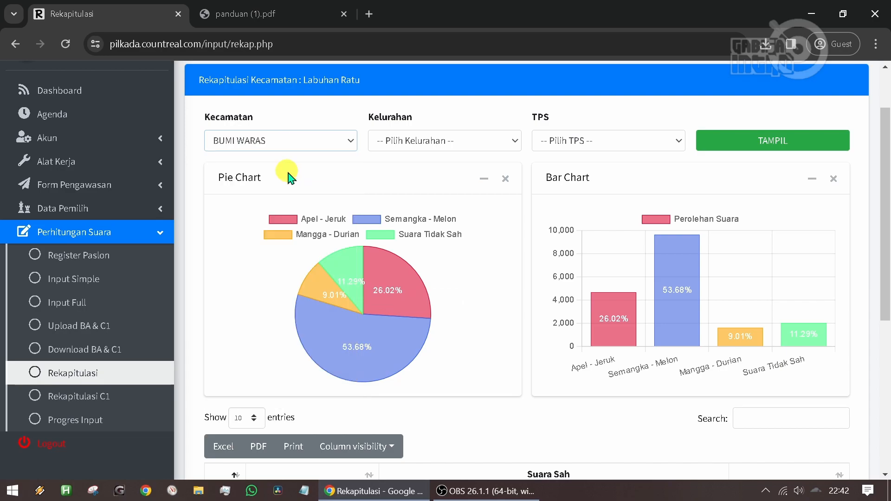
{"action": "left_click", "coordinate": [320, 144]}
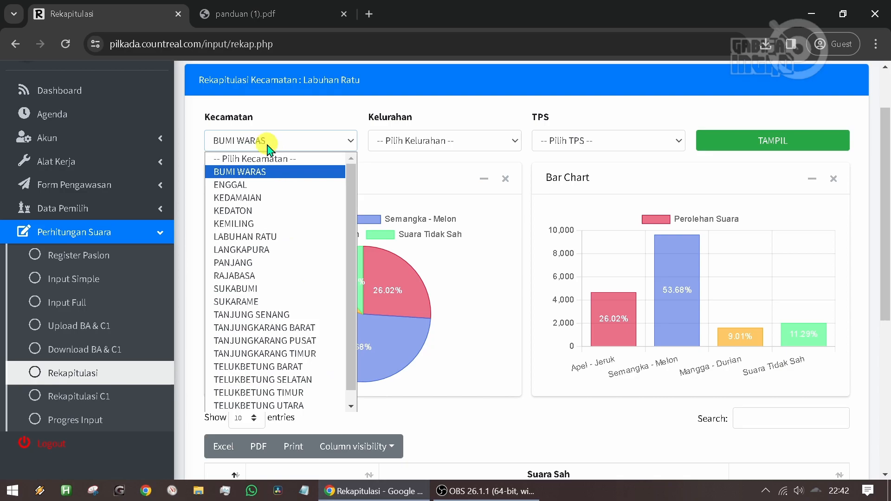
{"action": "left_click", "coordinate": [274, 205]}
{"action": "left_click", "coordinate": [435, 142]}
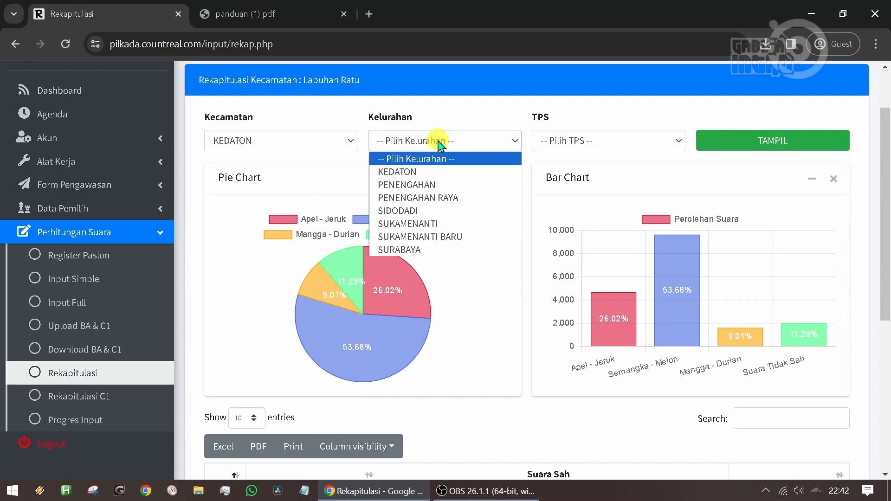
{"action": "left_click", "coordinate": [415, 171]}
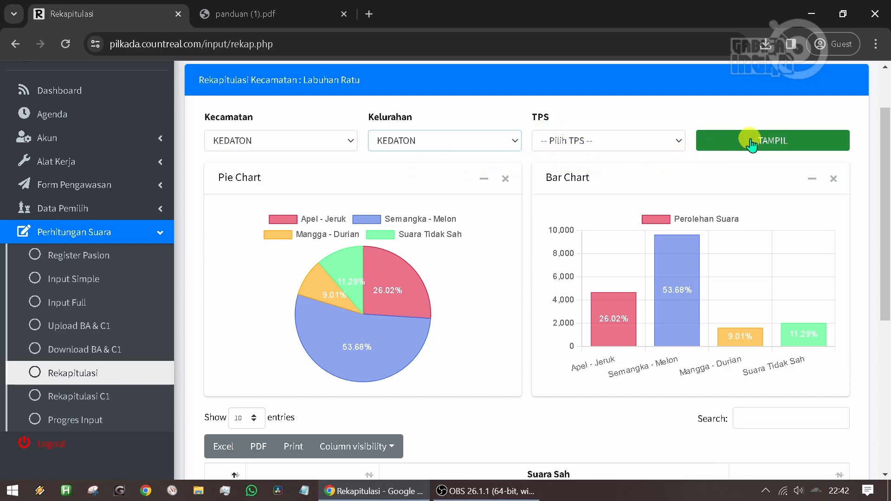
{"action": "left_click", "coordinate": [764, 140]}
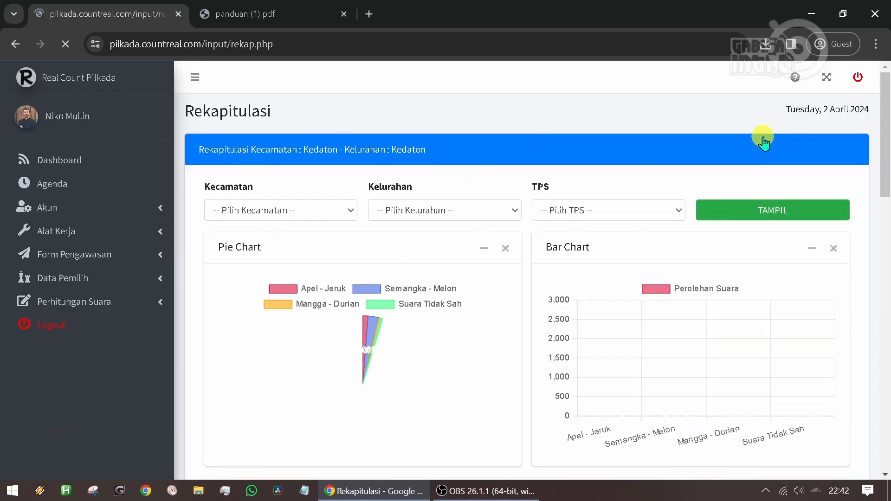
- Examine the Kedaton heading, pie and bar charts, and the vote table per TPS through its fourth page
{"action": "left_click_drag", "start_coordinate": [198, 149], "coordinate": [428, 158]}
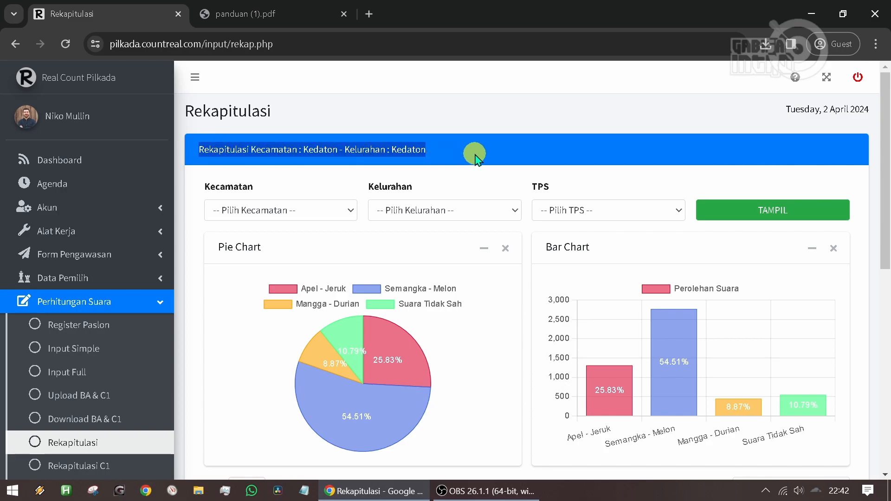
{"action": "scroll", "coordinate": [475, 155], "scroll_direction": "down", "scroll_amount": 1}
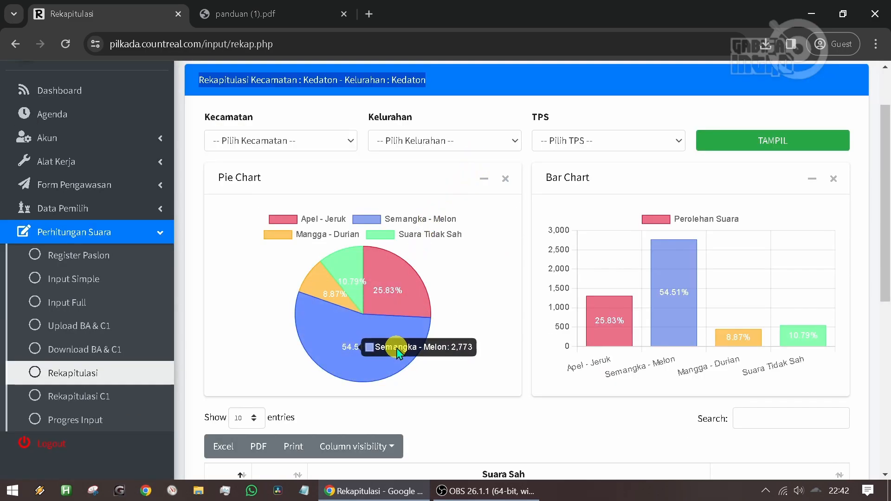
{"action": "mouse_move", "coordinate": [676, 345]}
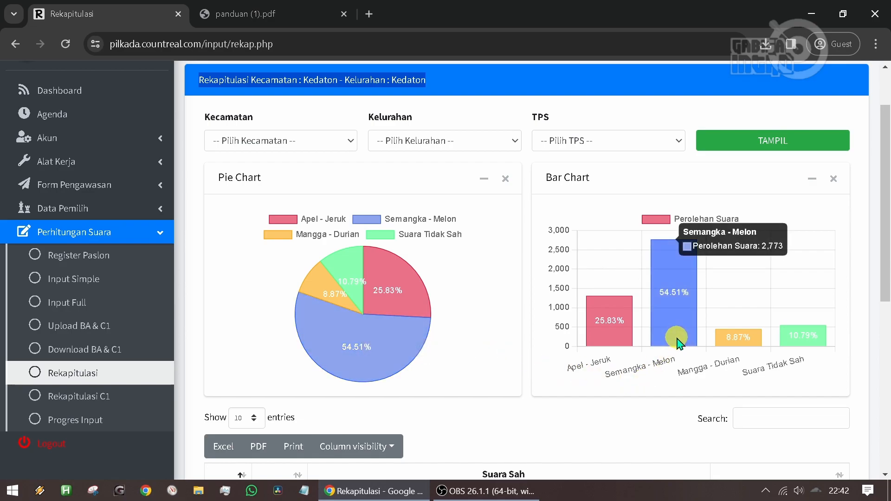
{"action": "scroll", "coordinate": [676, 344], "scroll_direction": "down", "scroll_amount": 3}
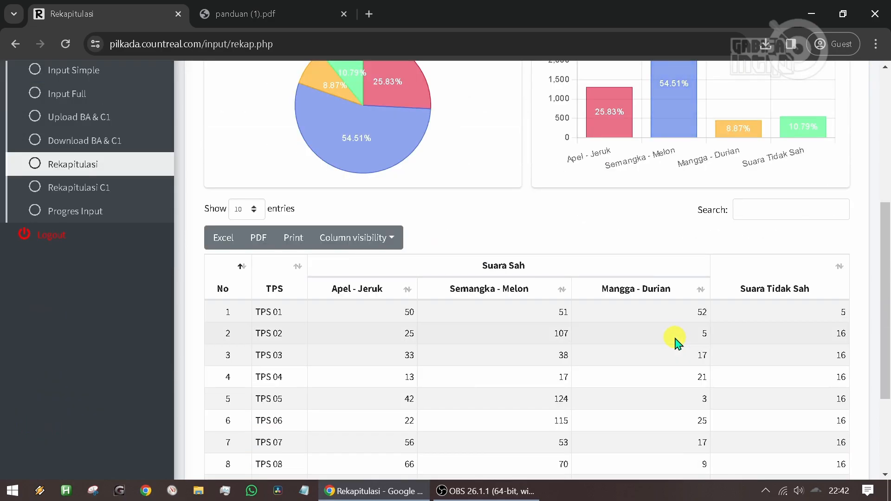
{"action": "scroll", "coordinate": [376, 337], "scroll_direction": "down", "scroll_amount": 1}
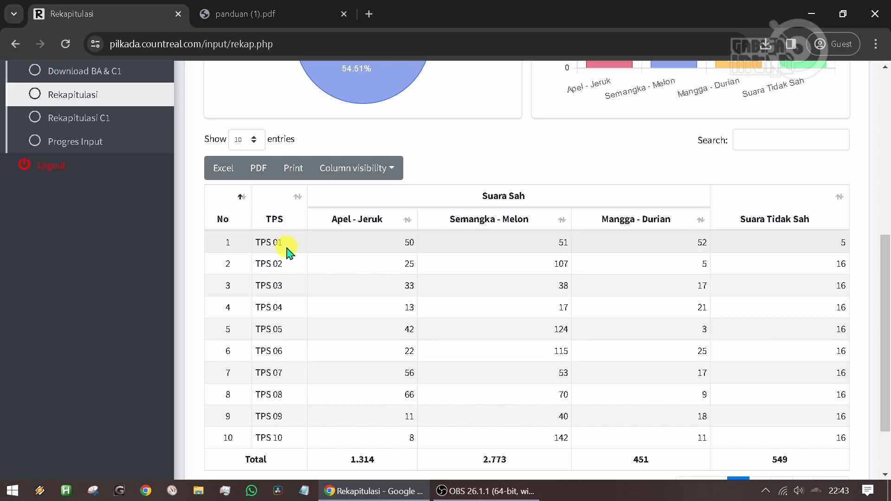
{"action": "scroll", "coordinate": [292, 269], "scroll_direction": "down", "scroll_amount": 1}
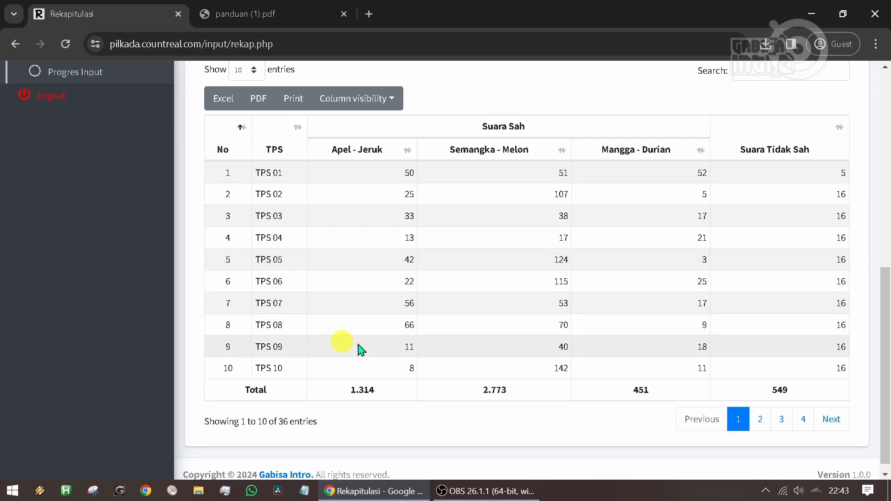
{"action": "left_click", "coordinate": [761, 419]}
{"action": "left_click", "coordinate": [781, 419]}
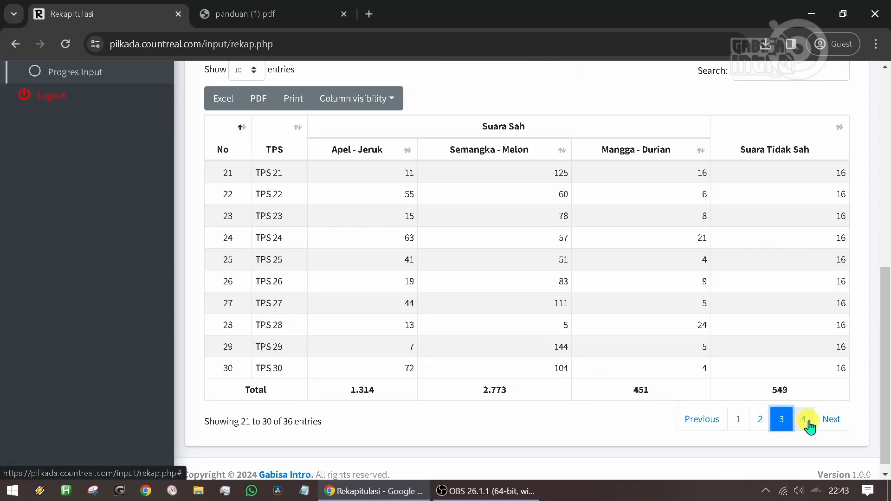
{"action": "left_click", "coordinate": [804, 419]}
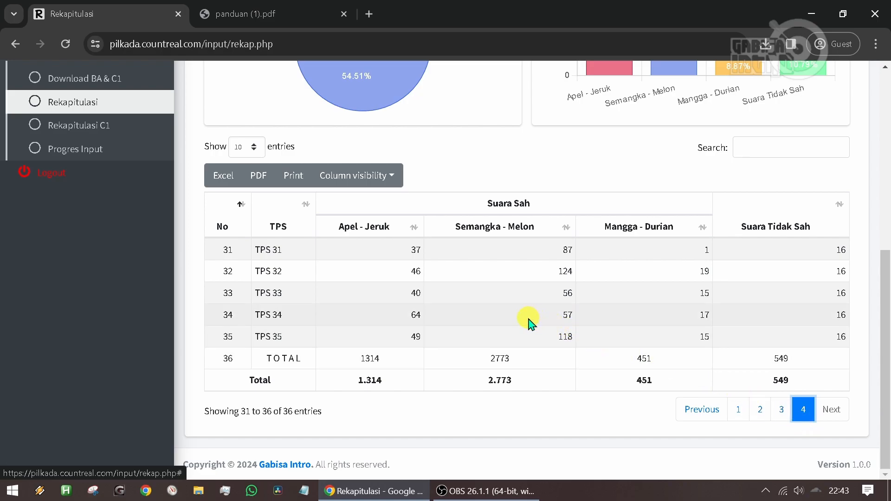
{"action": "scroll", "coordinate": [531, 323], "scroll_direction": "up", "scroll_amount": 5}
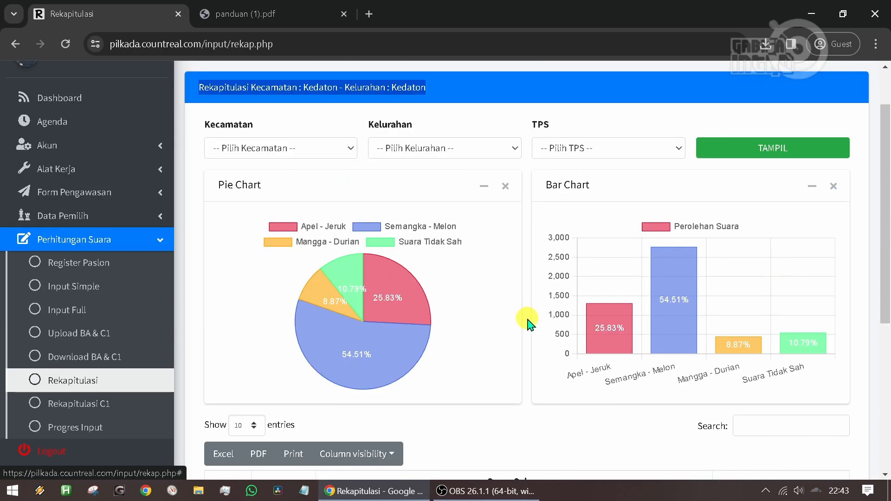
{"action": "scroll", "coordinate": [528, 324], "scroll_direction": "up", "scroll_amount": 1}
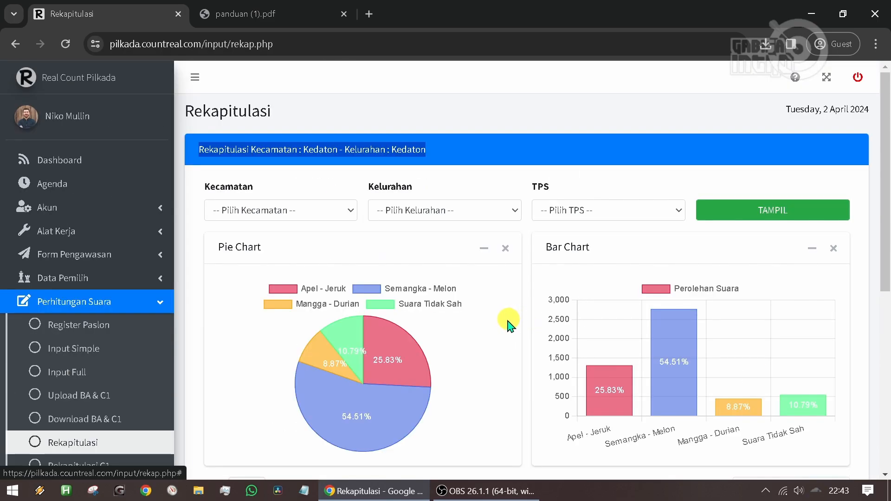
{"action": "left_click", "coordinate": [473, 306]}
- Display the recapitulation for Kecamatan SUKABUMI, Kelurahan CAMPANG JAYA, TPS 02
{"action": "left_click", "coordinate": [280, 207]}
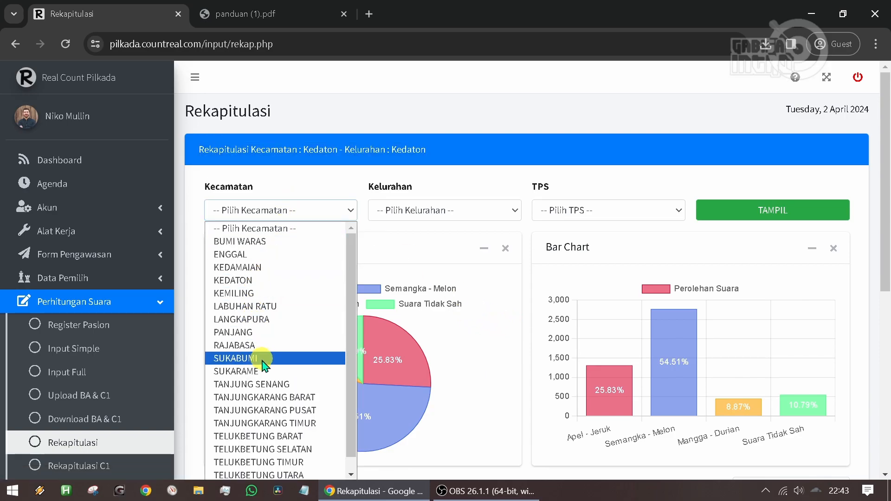
{"action": "left_click", "coordinate": [263, 361]}
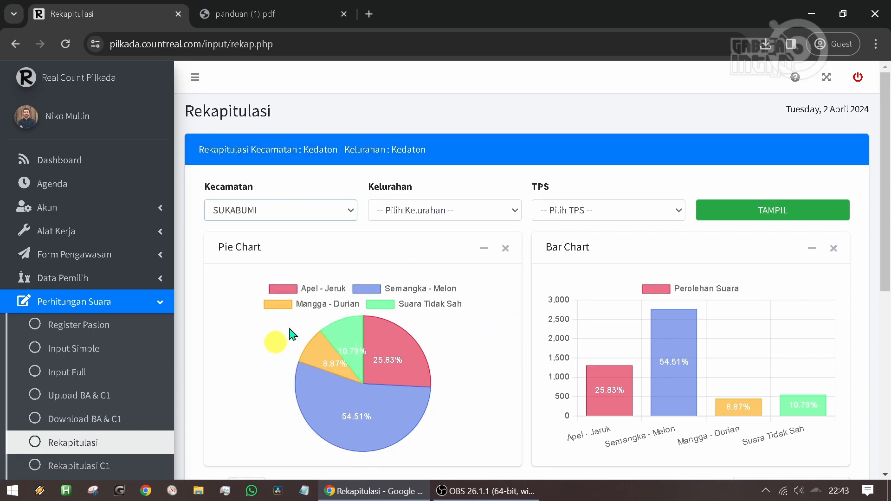
{"action": "left_click", "coordinate": [425, 209]}
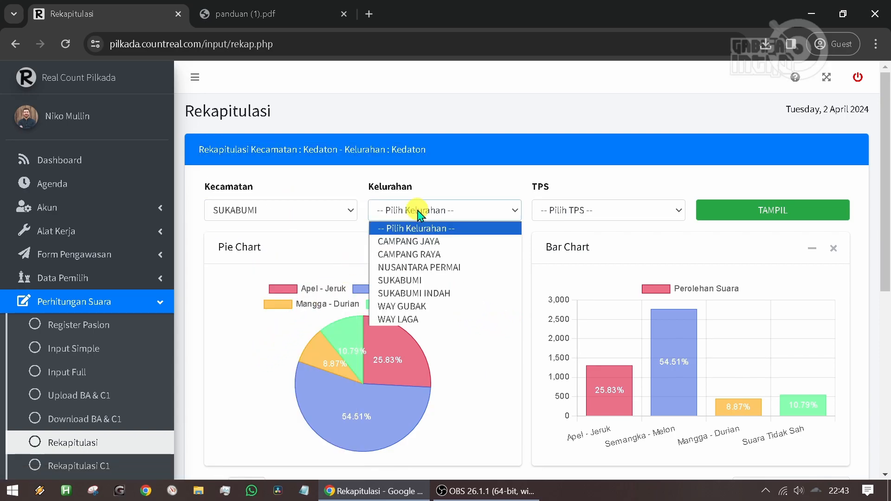
{"action": "left_click", "coordinate": [295, 210]}
{"action": "left_click", "coordinate": [265, 361]}
{"action": "left_click", "coordinate": [450, 212]}
{"action": "left_click", "coordinate": [449, 241]}
{"action": "left_click", "coordinate": [578, 213]}
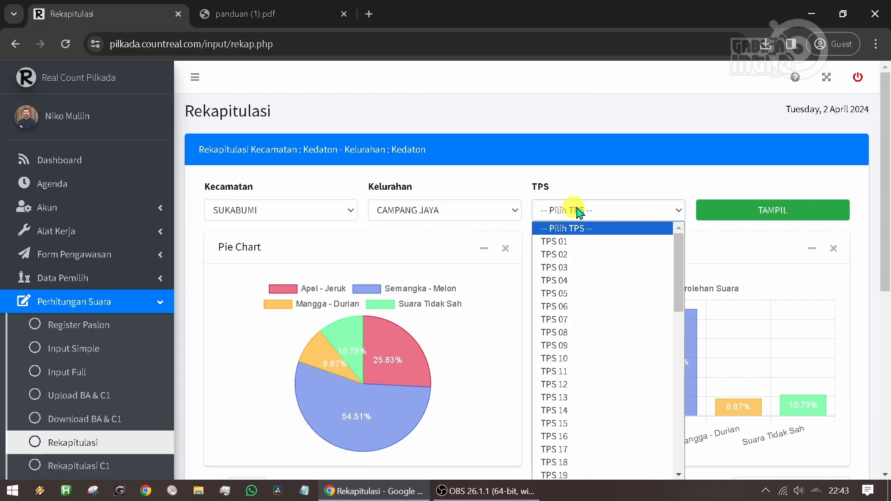
{"action": "left_click", "coordinate": [596, 256]}
{"action": "left_click", "coordinate": [762, 215]}
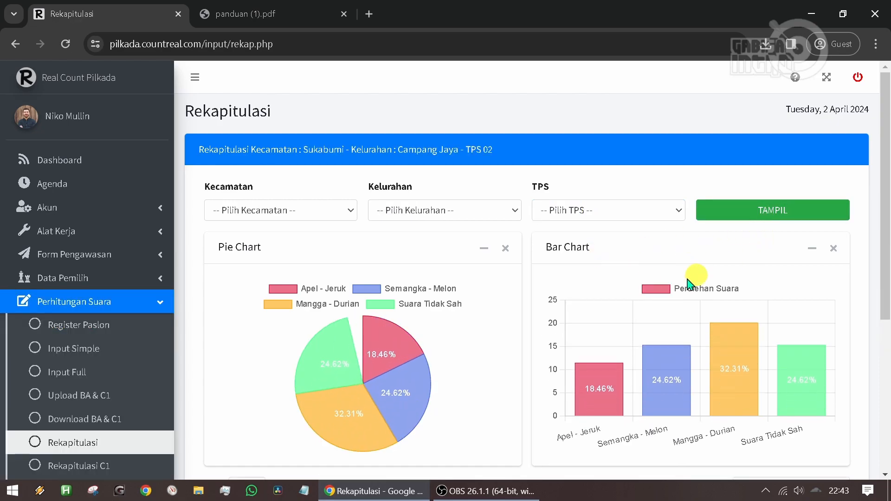
- Look over the pie chart, bar chart, and vote table for TPS 02 in Campang Jaya
{"action": "scroll", "coordinate": [470, 292], "scroll_direction": "down", "scroll_amount": 2}
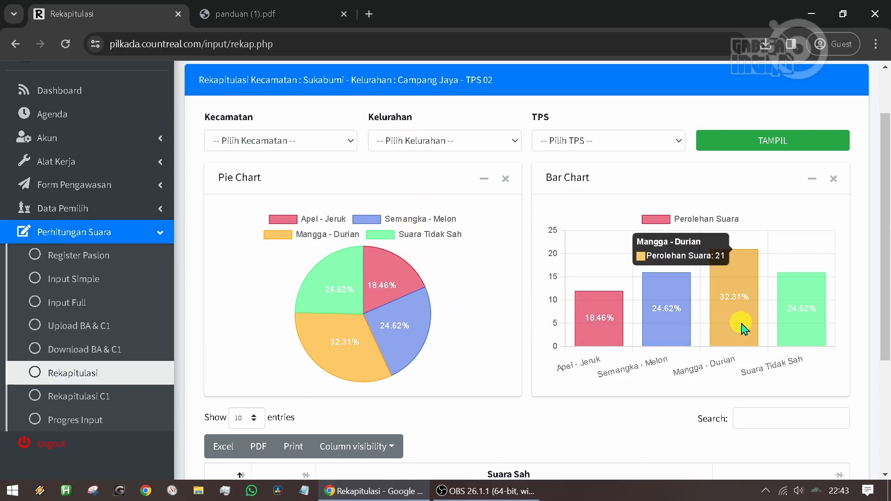
{"action": "scroll", "coordinate": [738, 333], "scroll_direction": "up", "scroll_amount": 2}
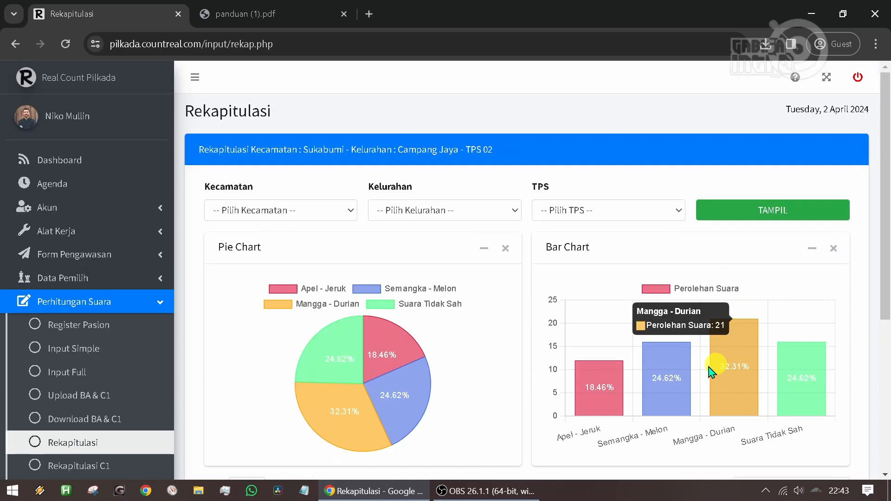
{"action": "scroll", "coordinate": [417, 302], "scroll_direction": "down", "scroll_amount": 3}
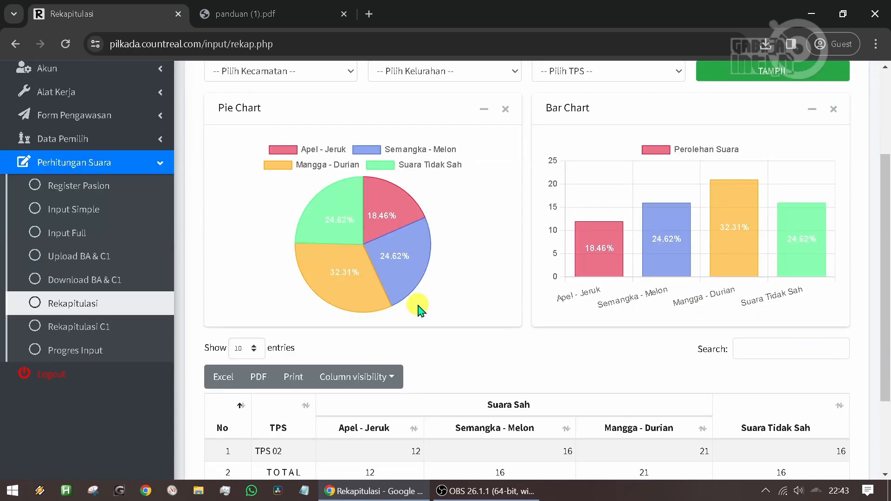
{"action": "scroll", "coordinate": [419, 306], "scroll_direction": "up", "scroll_amount": 3}
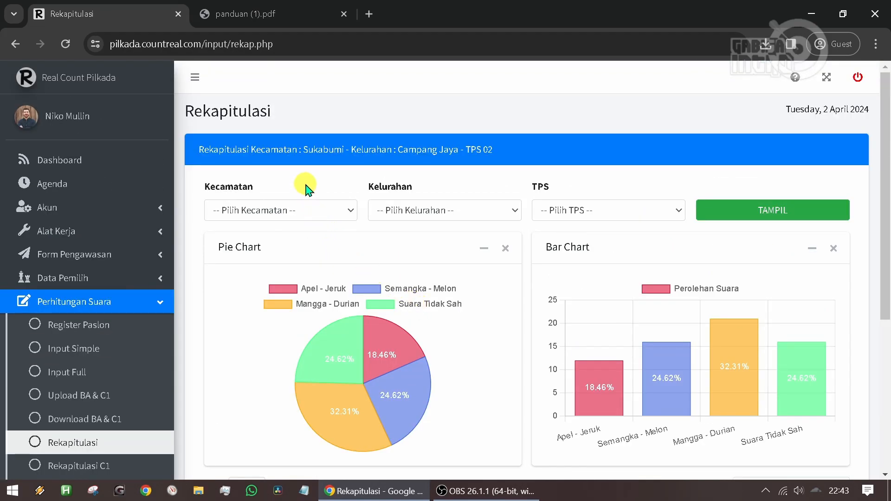
- Look through the list of Kecamatan available for filtering the recapitulation
{"action": "left_click", "coordinate": [305, 213]}
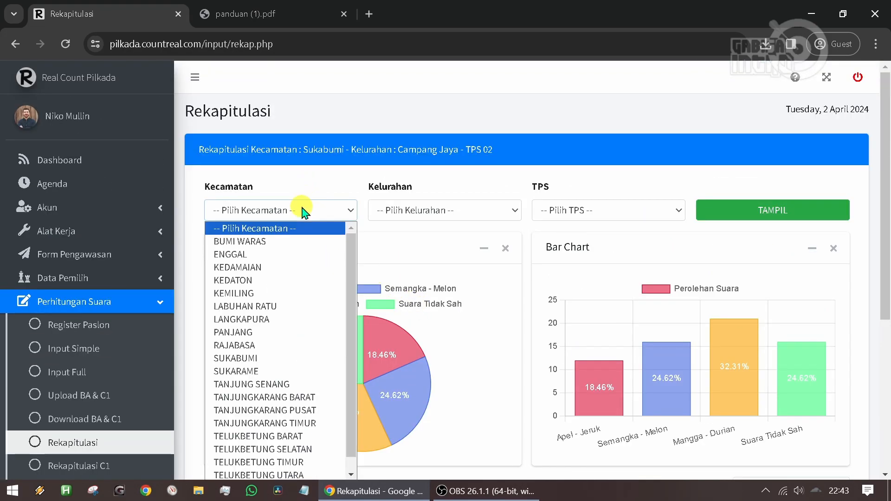
{"action": "left_click", "coordinate": [359, 249]}
{"action": "left_click", "coordinate": [342, 215]}
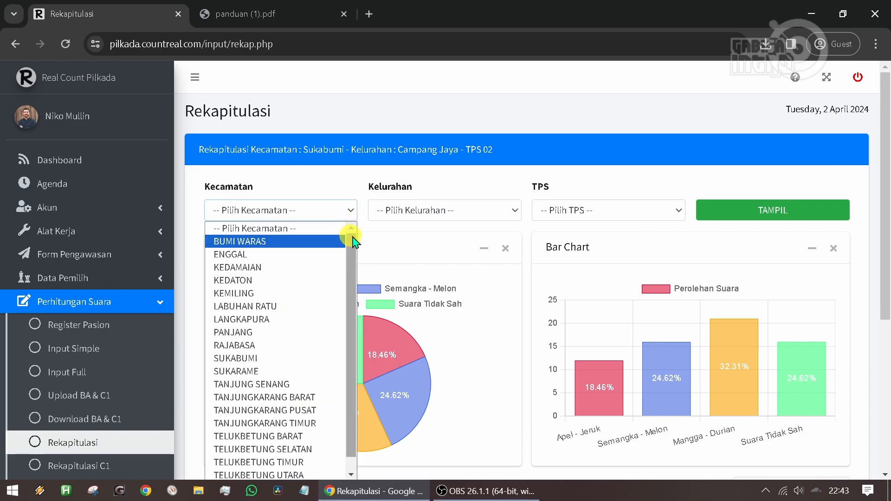
{"action": "scroll", "coordinate": [354, 241], "scroll_direction": "down", "scroll_amount": 1}
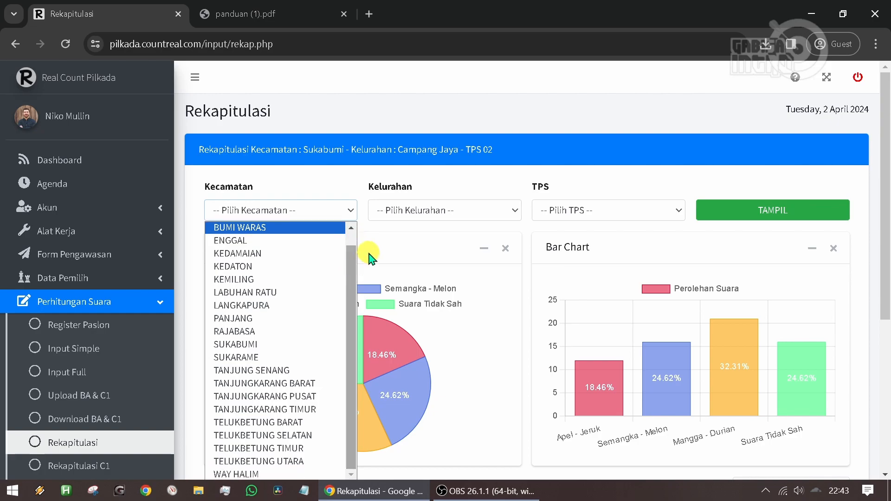
{"action": "left_click_drag", "start_coordinate": [354, 260], "coordinate": [349, 288]}
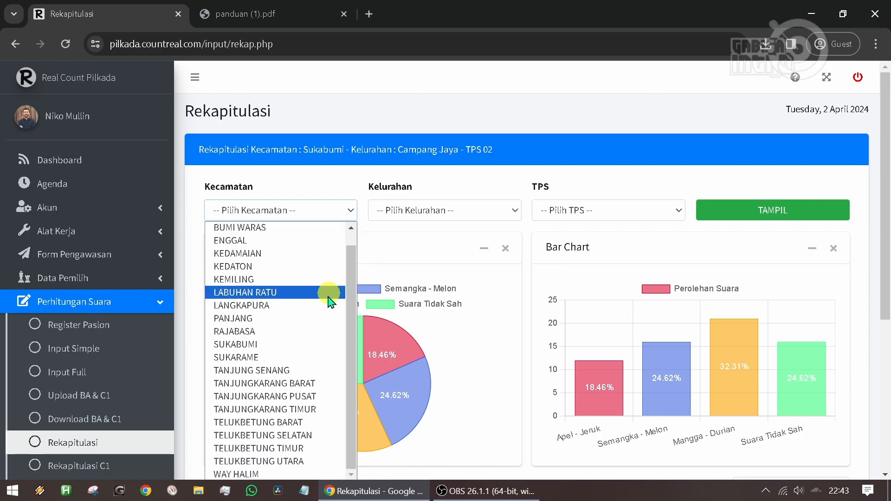
- Open the Rekapitulasi C1 page and look over its city-wide heading, charts, and C1 table
{"action": "left_click", "coordinate": [405, 250]}
{"action": "scroll", "coordinate": [228, 235], "scroll_direction": "down", "scroll_amount": 3}
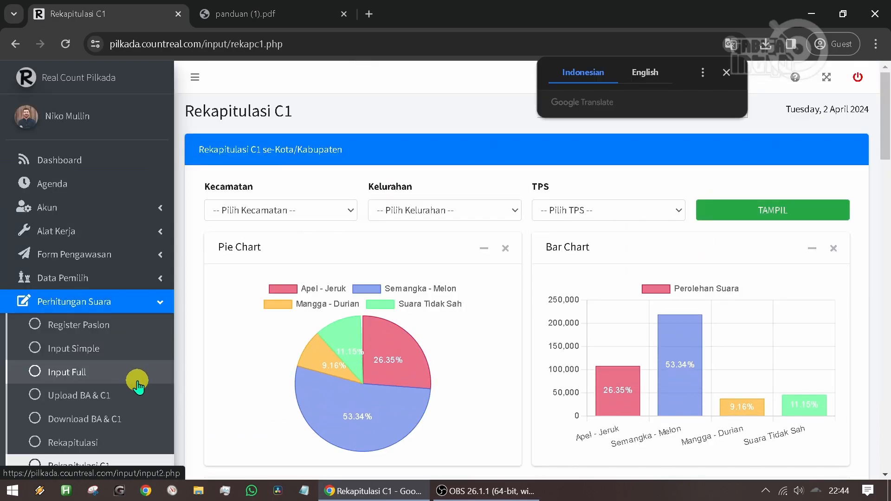
{"action": "scroll", "coordinate": [139, 371], "scroll_direction": "down", "scroll_amount": 3}
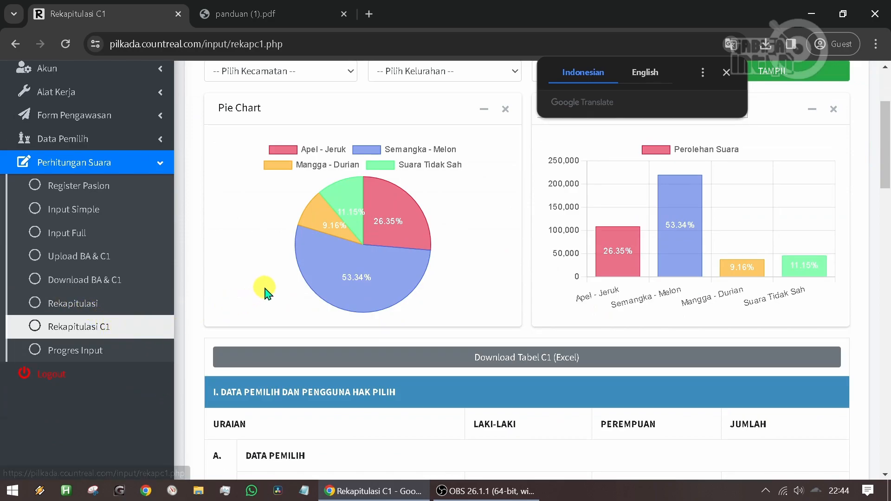
{"action": "scroll", "coordinate": [267, 292], "scroll_direction": "down", "scroll_amount": 3}
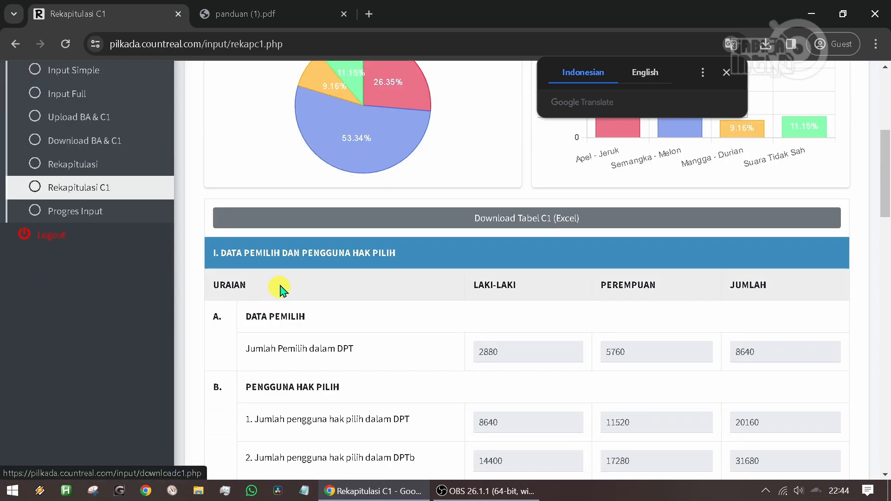
{"action": "scroll", "coordinate": [364, 240], "scroll_direction": "down", "scroll_amount": 3}
{"action": "left_click", "coordinate": [726, 72]}
{"action": "left_click_drag", "start_coordinate": [887, 206], "coordinate": [887, 91]}
{"action": "left_click_drag", "start_coordinate": [352, 153], "coordinate": [193, 151]}
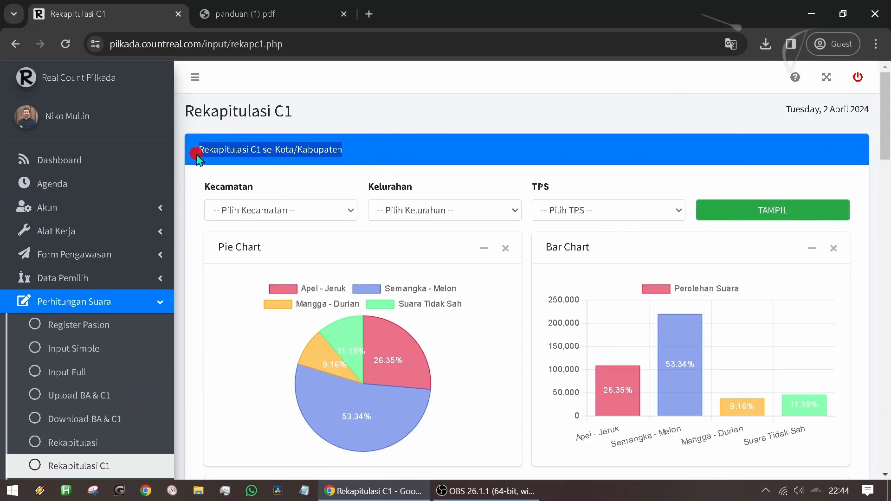
- Display the C1 recapitulation for Kecamatan LANGKAPURA
{"action": "left_click", "coordinate": [269, 214]}
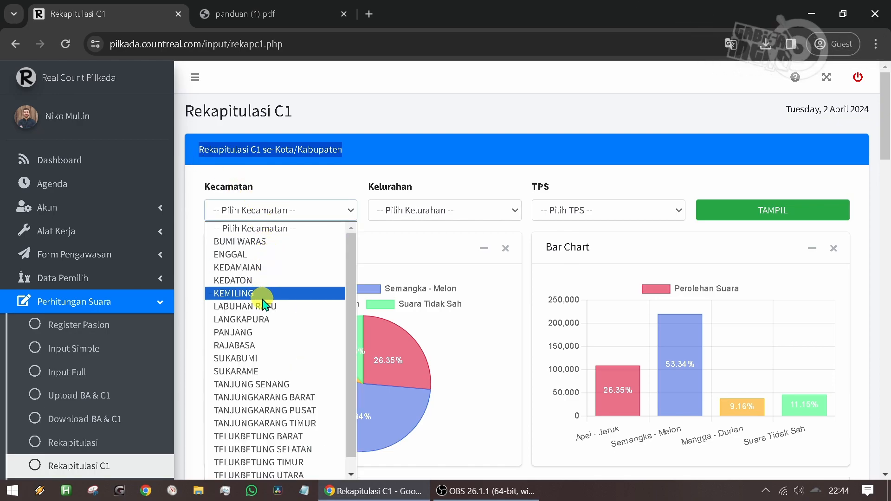
{"action": "left_click", "coordinate": [270, 320]}
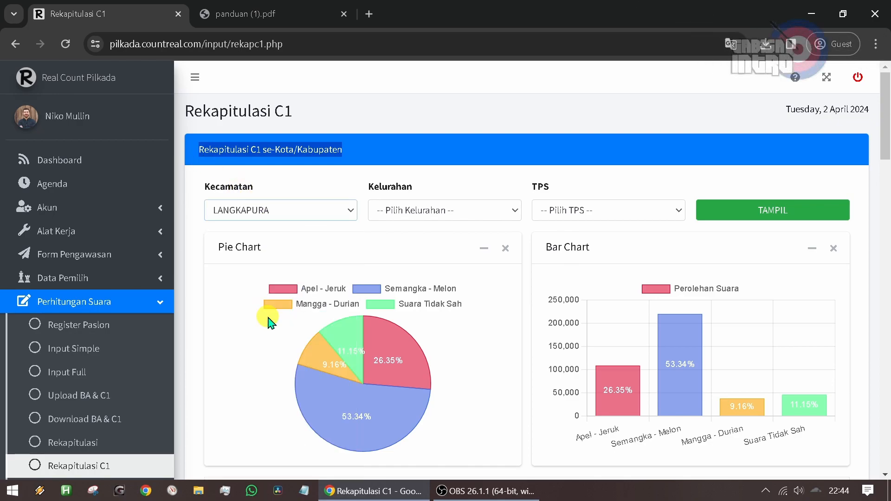
{"action": "left_click", "coordinate": [768, 211]}
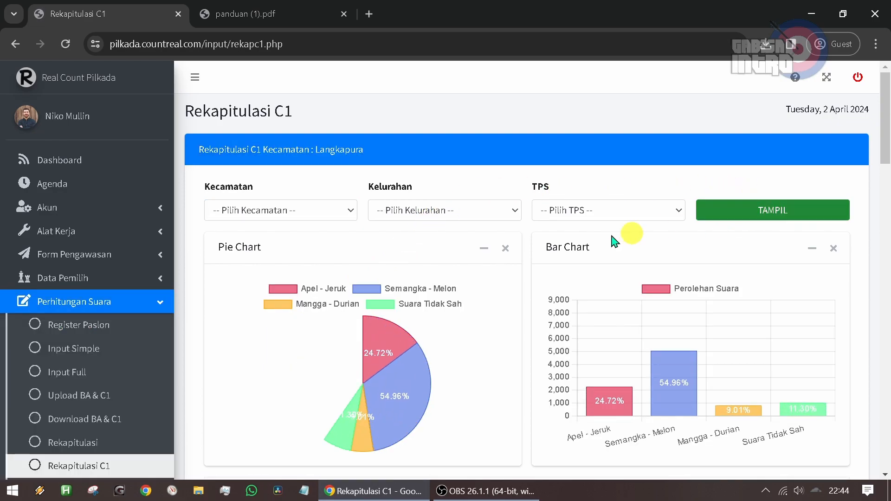
- Examine the Langkapura charts, the C1 data sections, and the vote table per Kelurahan with its export options
{"action": "scroll", "coordinate": [332, 276], "scroll_direction": "down", "scroll_amount": 4}
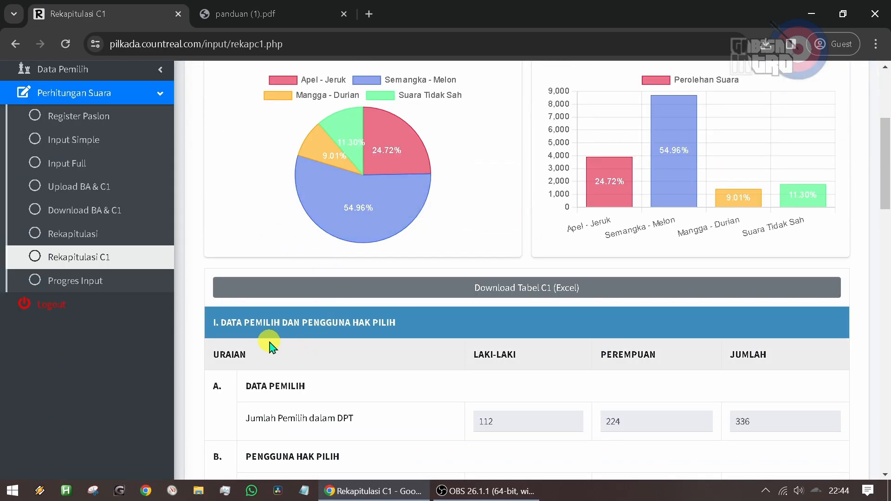
{"action": "scroll", "coordinate": [669, 344], "scroll_direction": "down", "scroll_amount": 1}
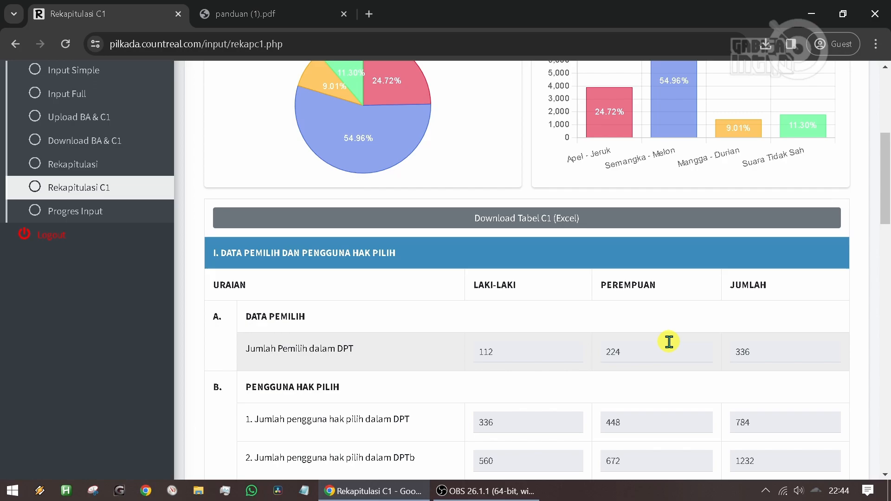
{"action": "scroll", "coordinate": [669, 342], "scroll_direction": "down", "scroll_amount": 1}
{"action": "scroll", "coordinate": [669, 342], "scroll_direction": "down", "scroll_amount": 1}
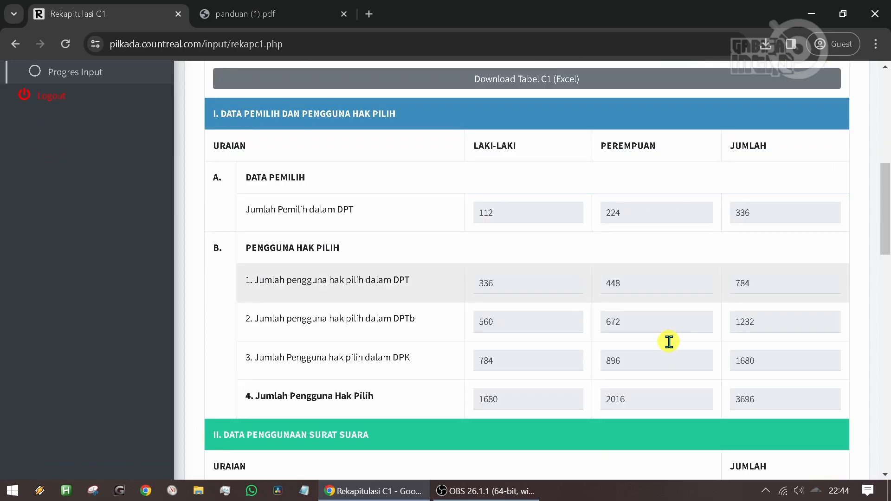
{"action": "scroll", "coordinate": [668, 346], "scroll_direction": "up", "scroll_amount": 5}
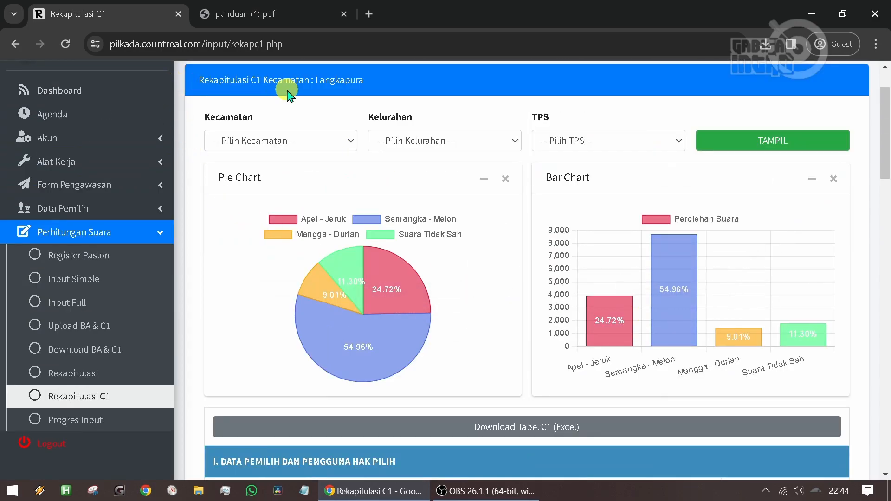
{"action": "scroll", "coordinate": [371, 278], "scroll_direction": "down", "scroll_amount": 4}
{"action": "scroll", "coordinate": [437, 374], "scroll_direction": "down", "scroll_amount": 15}
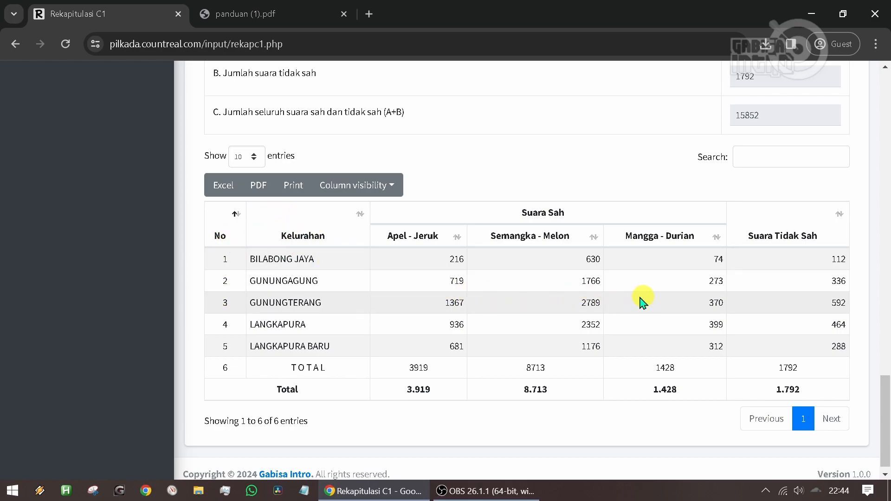
{"action": "scroll", "coordinate": [596, 320], "scroll_direction": "up", "scroll_amount": 6}
{"action": "scroll", "coordinate": [596, 320], "scroll_direction": "down", "scroll_amount": 5}
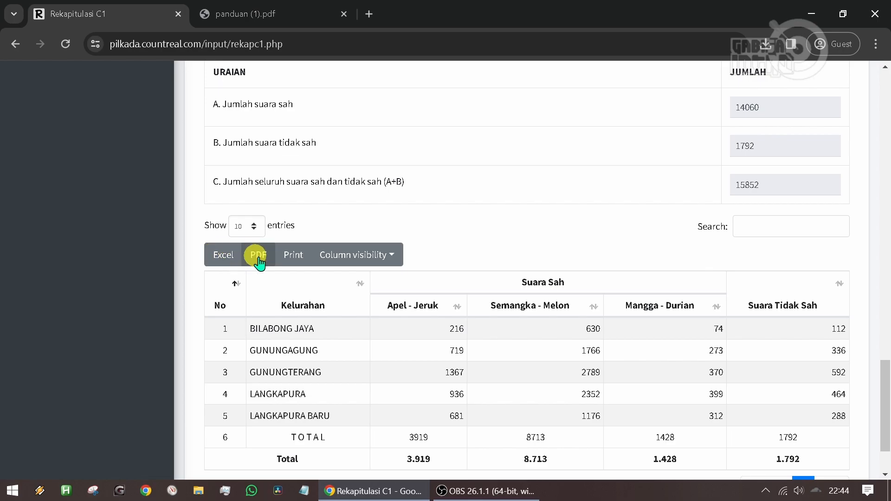
- Download the Langkapura C1 table to the Desktop as Rekapitulasi C1 (2).xls and review the sheet in Excel
{"action": "scroll", "coordinate": [289, 261], "scroll_direction": "up", "scroll_amount": 7}
{"action": "scroll", "coordinate": [297, 265], "scroll_direction": "up", "scroll_amount": 15}
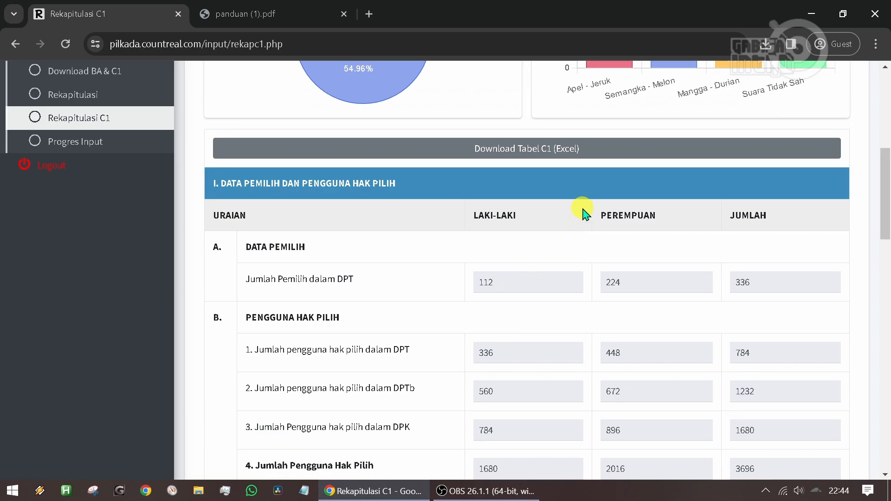
{"action": "scroll", "coordinate": [540, 158], "scroll_direction": "up", "scroll_amount": 3}
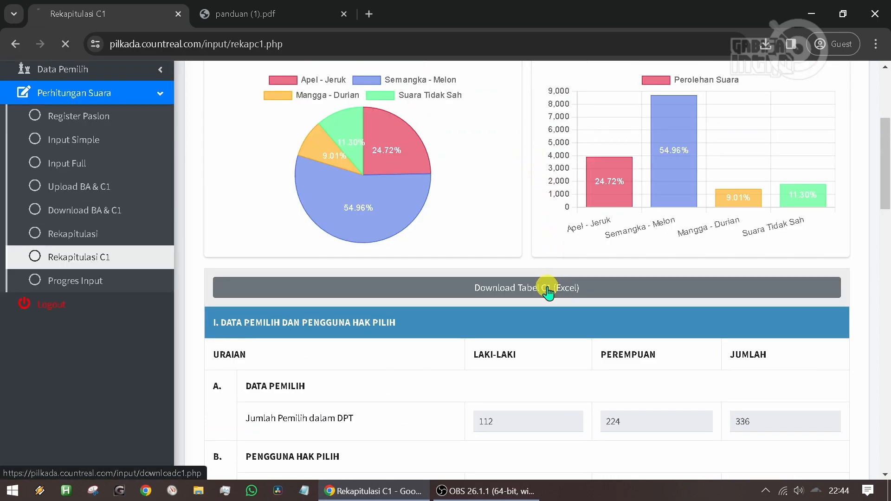
{"action": "left_click", "coordinate": [547, 290]}
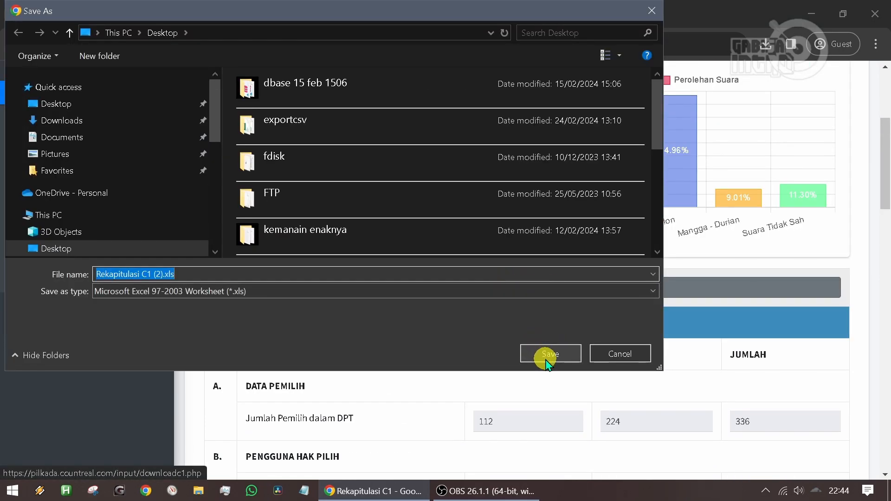
{"action": "left_click", "coordinate": [547, 358]}
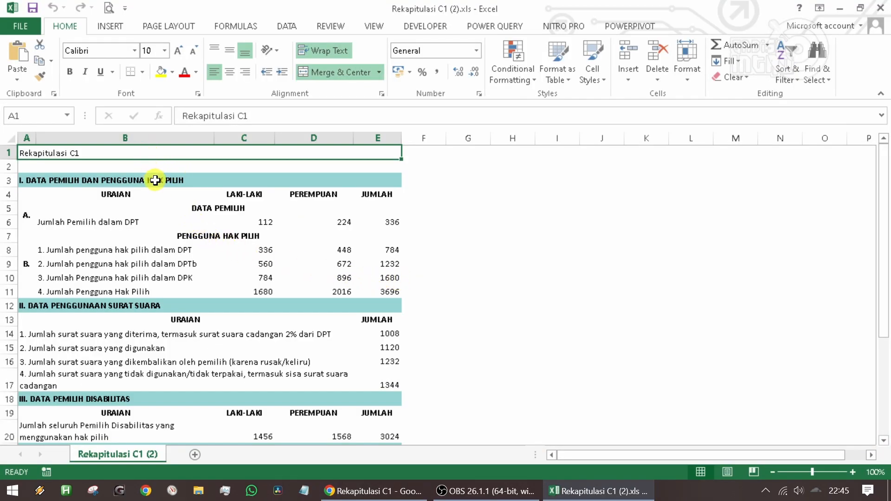
{"action": "scroll", "coordinate": [155, 177], "scroll_direction": "down", "scroll_amount": 4}
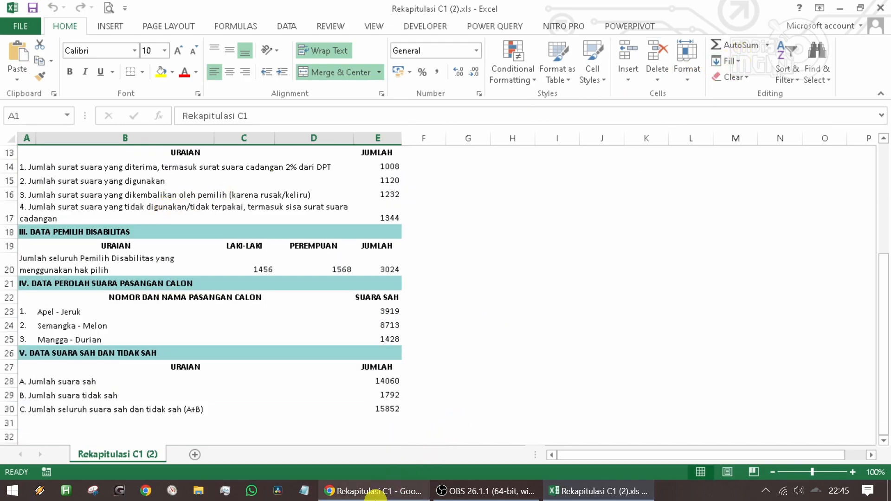
- Switch back to Chrome and open the Progres Input page, dismissing the translation prompt
{"action": "left_click", "coordinate": [358, 491]}
{"action": "scroll", "coordinate": [99, 162], "scroll_direction": "up", "scroll_amount": 3}
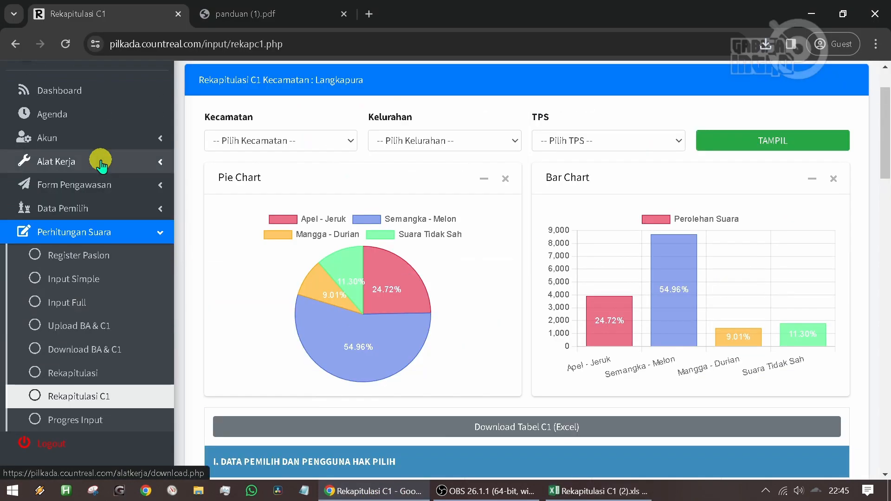
{"action": "scroll", "coordinate": [102, 167], "scroll_direction": "down", "scroll_amount": 1}
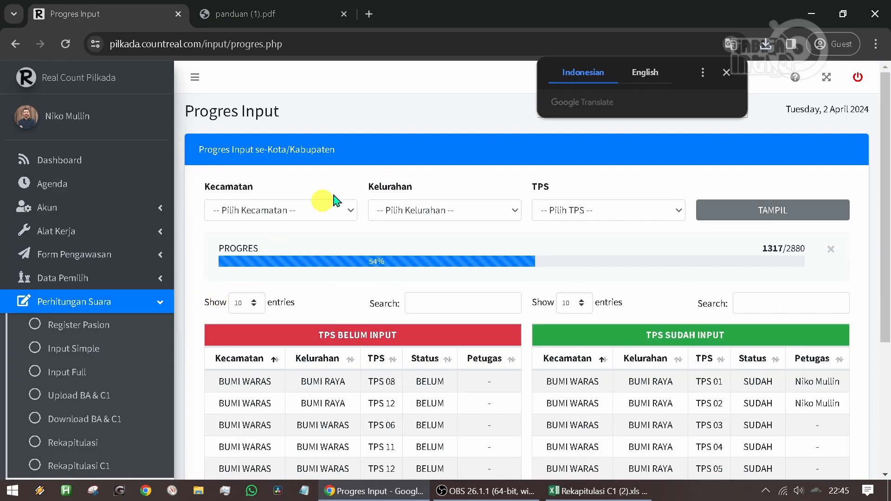
{"action": "left_click", "coordinate": [727, 73]}
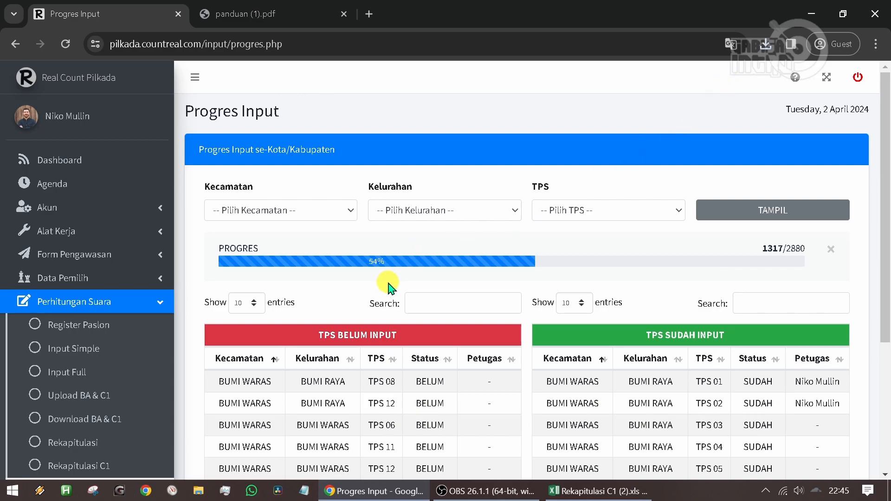
- Look over the city-wide heading, progress bar, and the TPS Belum Input and TPS Sudah Input tables
{"action": "left_click_drag", "start_coordinate": [198, 149], "coordinate": [352, 160]}
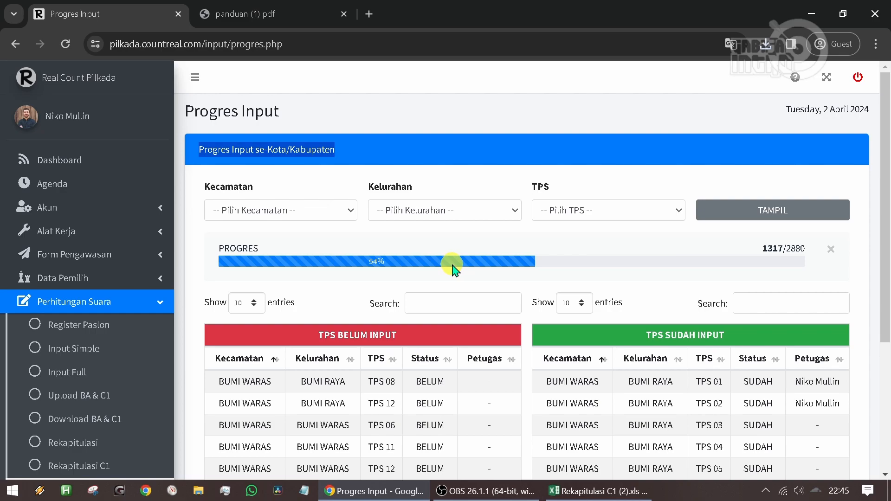
{"action": "scroll", "coordinate": [452, 270], "scroll_direction": "down", "scroll_amount": 3}
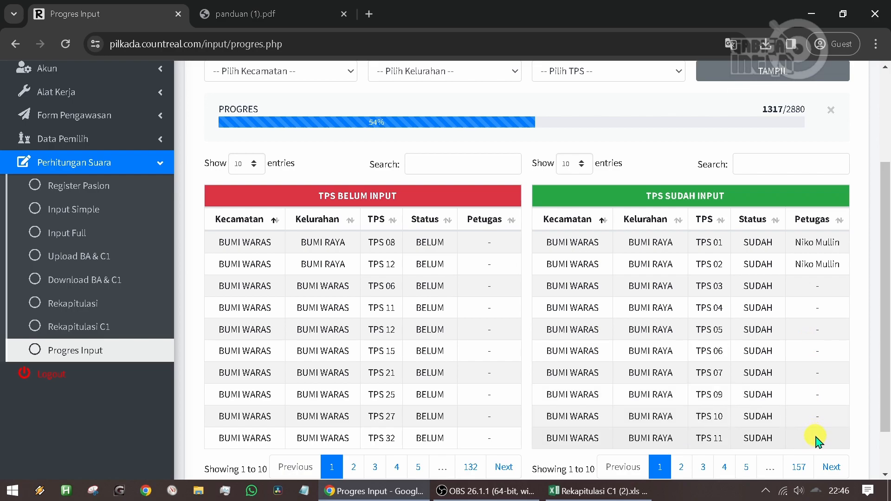
{"action": "scroll", "coordinate": [590, 334], "scroll_direction": "up", "scroll_amount": 3}
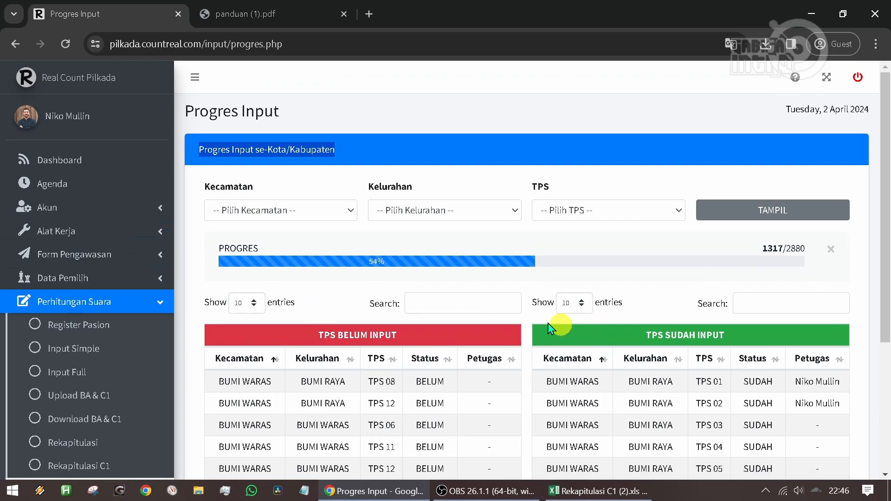
- Display the input progress for Kecamatan WAY HALIM
{"action": "left_click", "coordinate": [288, 183]}
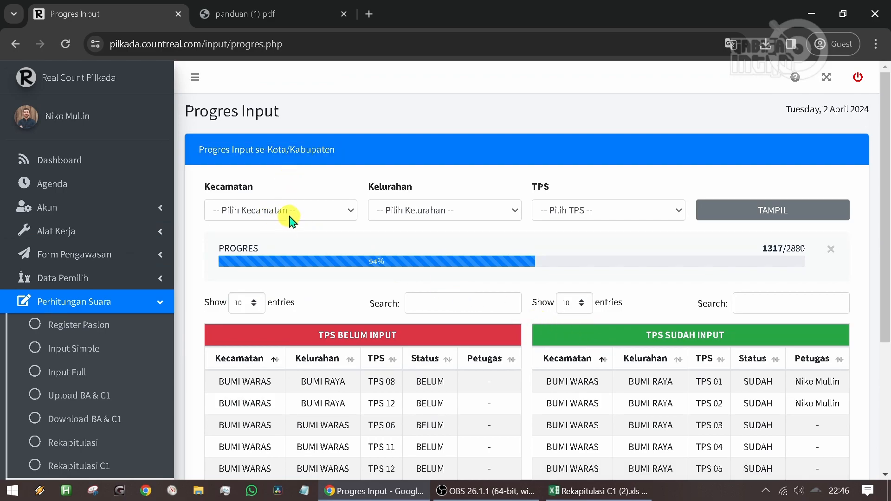
{"action": "left_click", "coordinate": [290, 217]}
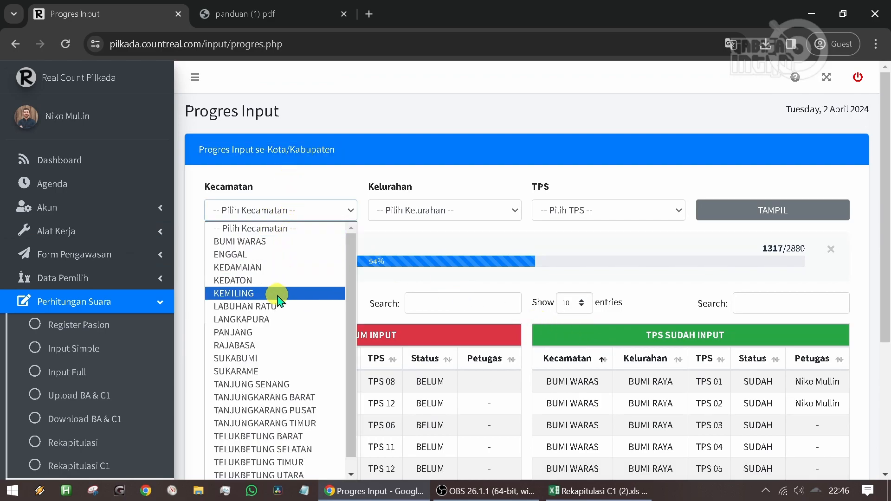
{"action": "scroll", "coordinate": [292, 403], "scroll_direction": "down", "scroll_amount": 1}
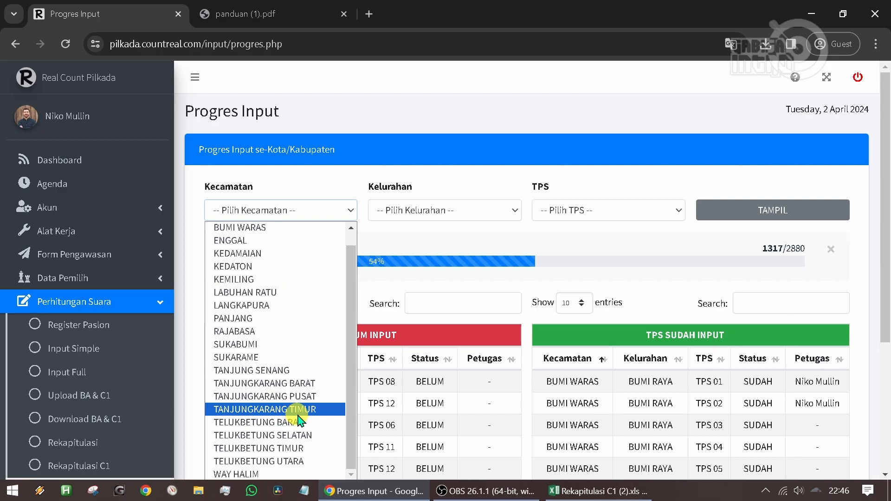
{"action": "left_click", "coordinate": [255, 474]}
{"action": "left_click", "coordinate": [750, 218]}
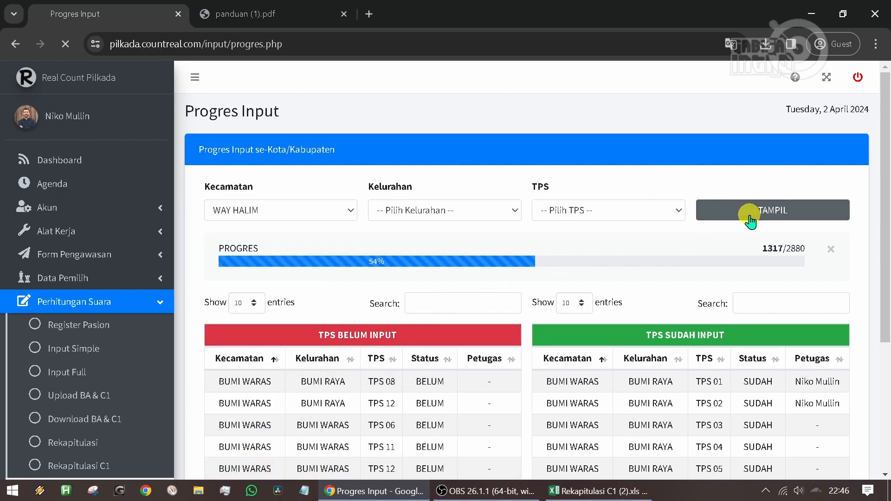
- Review the Way Halim progress bar and its tables of TPS with and without input
{"action": "scroll", "coordinate": [510, 279], "scroll_direction": "down", "scroll_amount": 3}
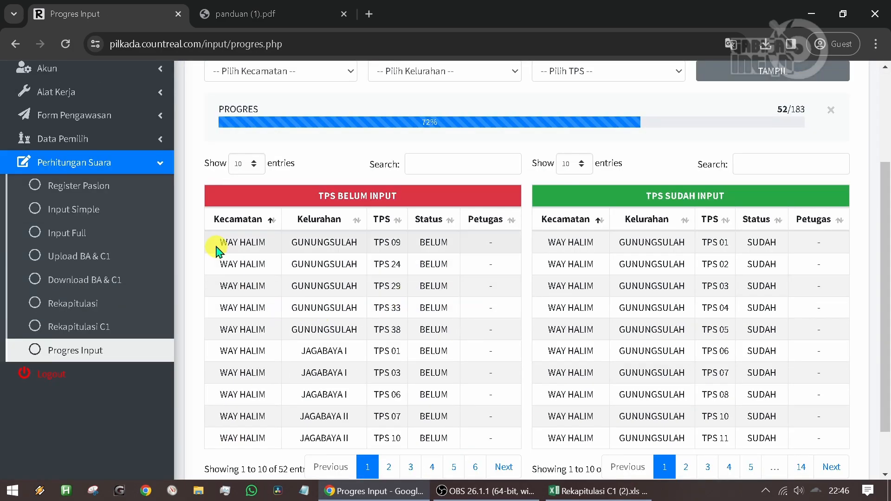
{"action": "scroll", "coordinate": [497, 378], "scroll_direction": "up", "scroll_amount": 2}
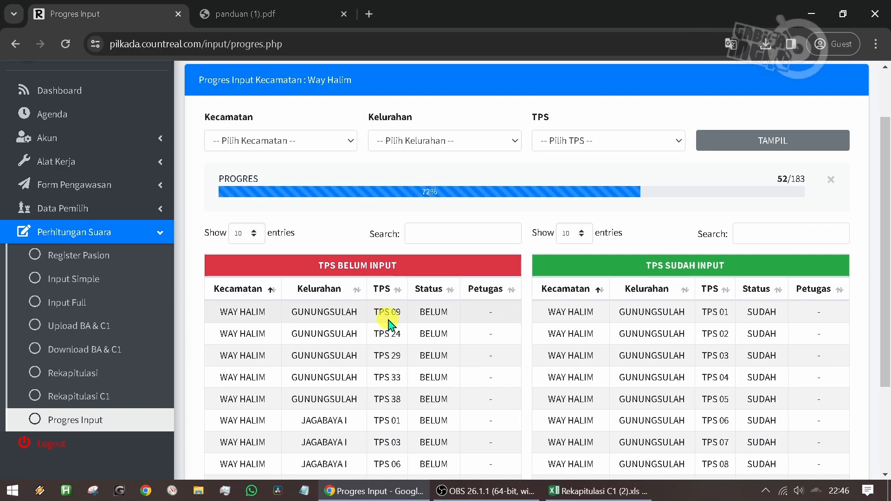
{"action": "scroll", "coordinate": [403, 316], "scroll_direction": "down", "scroll_amount": 2}
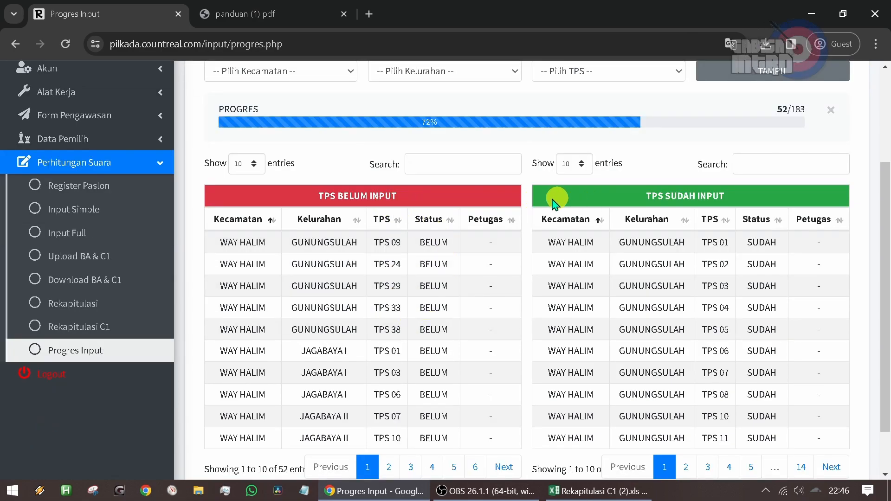
{"action": "scroll", "coordinate": [552, 209], "scroll_direction": "up", "scroll_amount": 2}
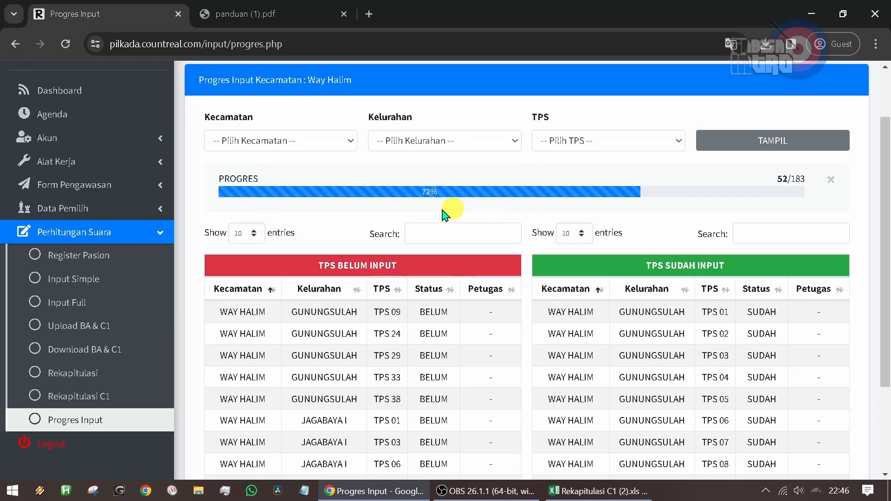
- Display the input progress for Kelurahan JAGABAYA II in Kecamatan WAY HALIM
{"action": "left_click", "coordinate": [288, 142]}
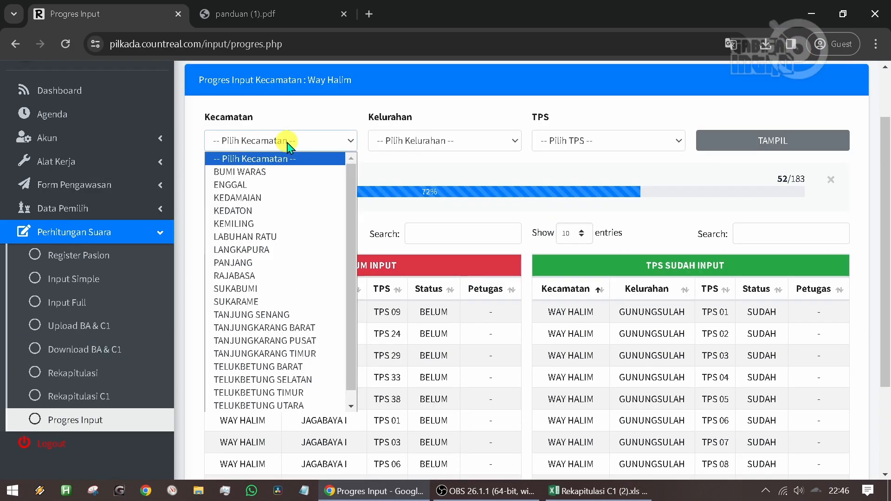
{"action": "scroll", "coordinate": [281, 371], "scroll_direction": "down", "scroll_amount": 1}
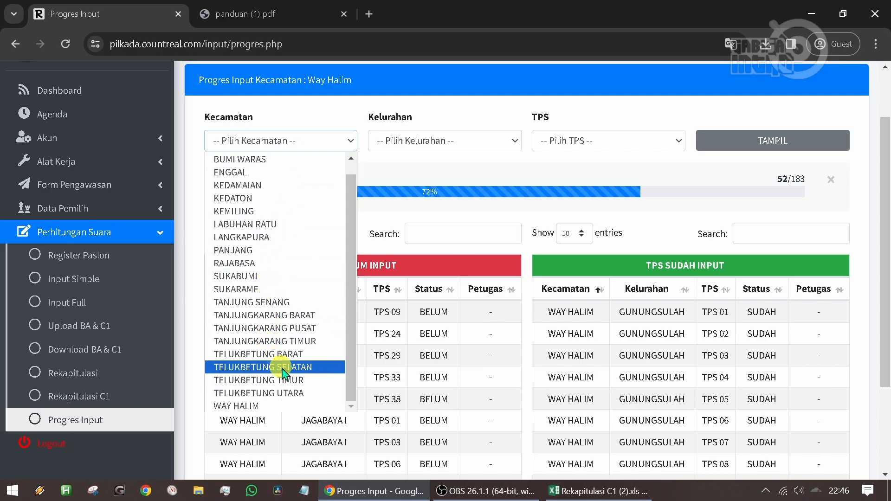
{"action": "left_click", "coordinate": [255, 405]}
{"action": "left_click", "coordinate": [419, 142]}
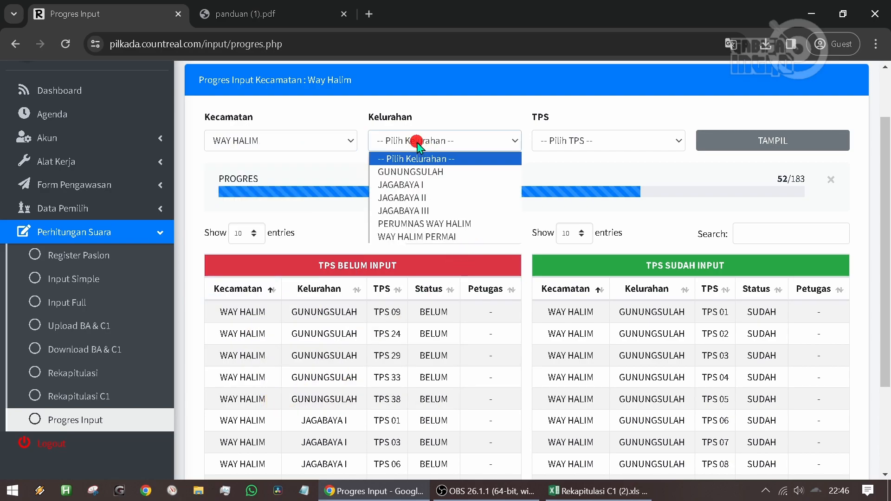
{"action": "left_click", "coordinate": [424, 198]}
{"action": "left_click", "coordinate": [733, 144]}
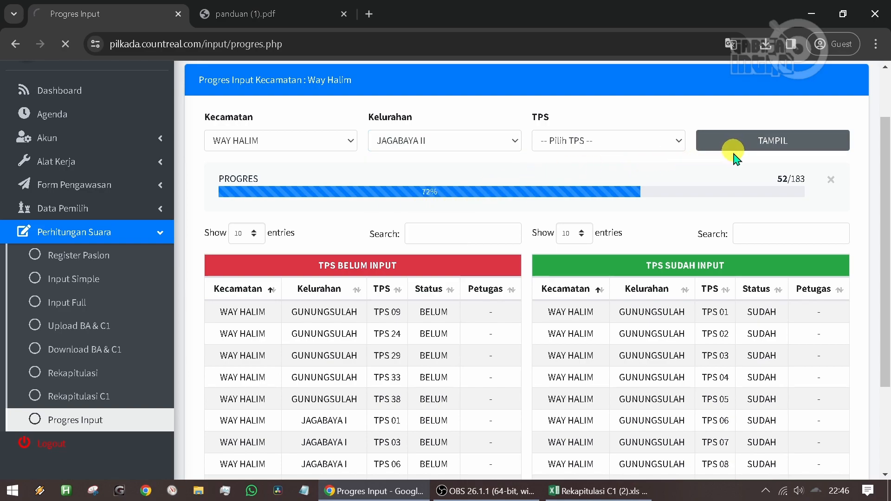
- Show 100 entries in the TPS Belum Input table and compare its rows with the progress count for Jagabaya II
{"action": "scroll", "coordinate": [387, 295], "scroll_direction": "down", "scroll_amount": 3}
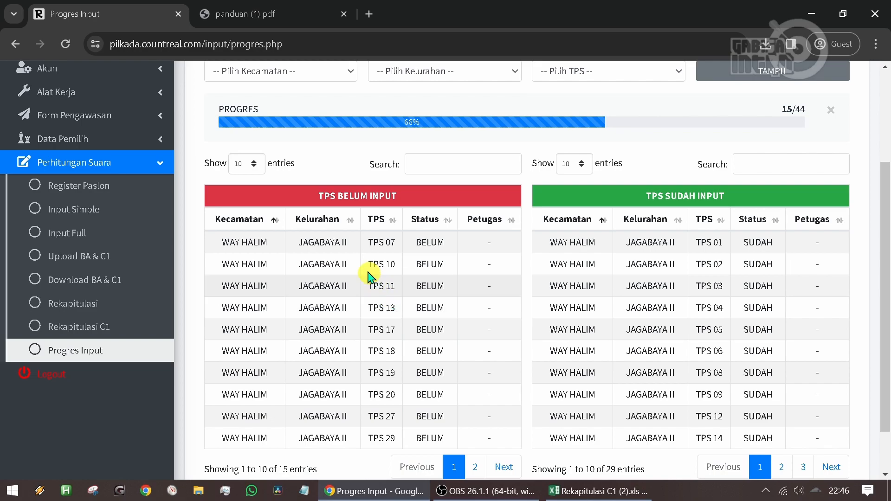
{"action": "scroll", "coordinate": [766, 279], "scroll_direction": "down", "scroll_amount": 2}
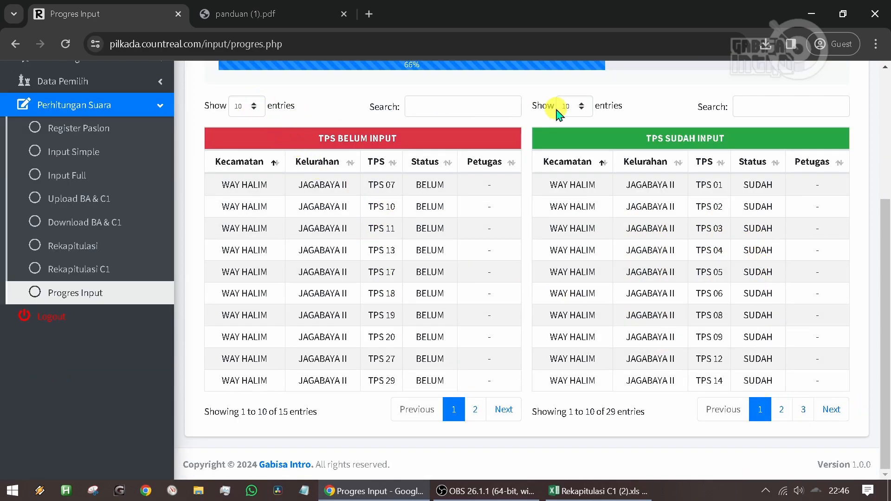
{"action": "left_click", "coordinate": [253, 106]}
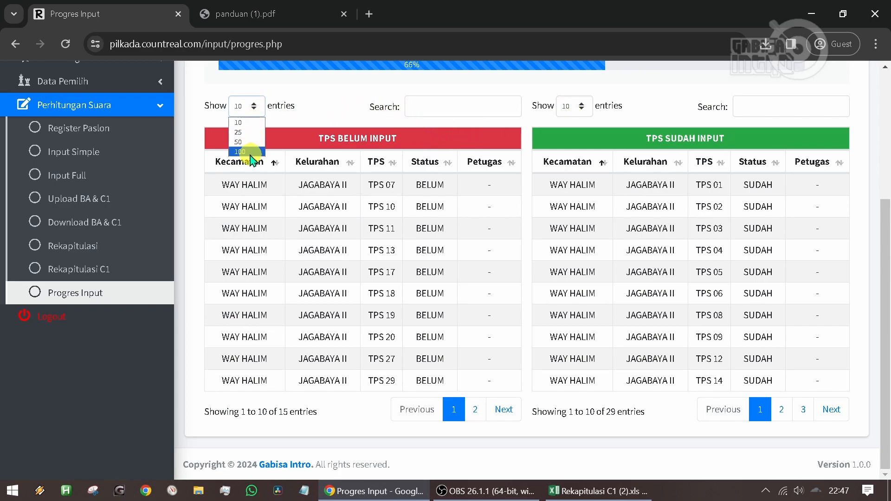
{"action": "left_click", "coordinate": [251, 153]}
{"action": "scroll", "coordinate": [255, 153], "scroll_direction": "down", "scroll_amount": 2}
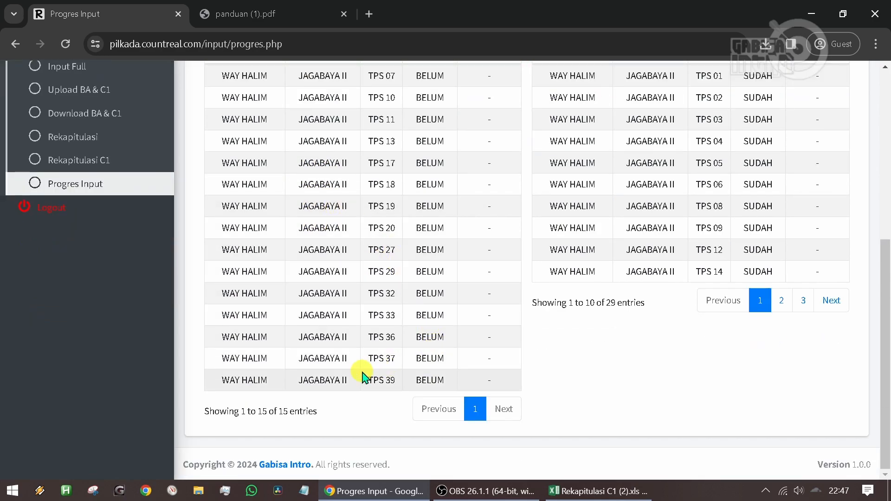
{"action": "scroll", "coordinate": [407, 175], "scroll_direction": "up", "scroll_amount": 4}
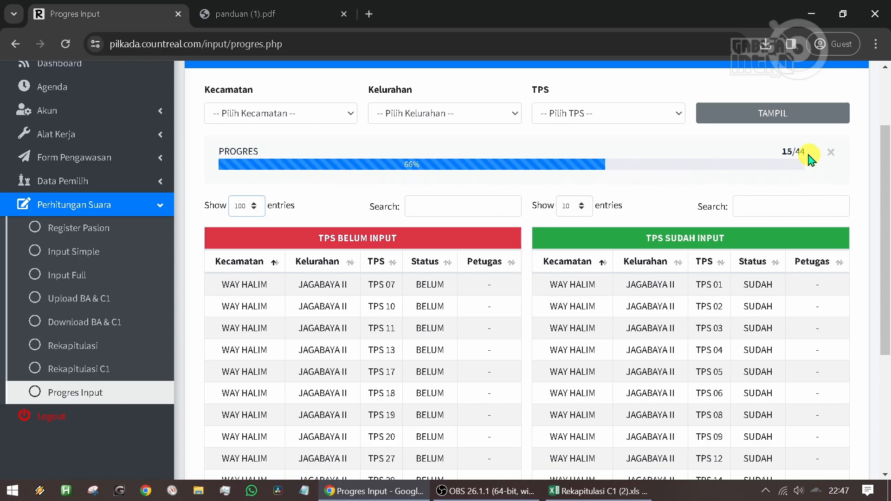
{"action": "left_click_drag", "start_coordinate": [804, 152], "coordinate": [788, 143]}
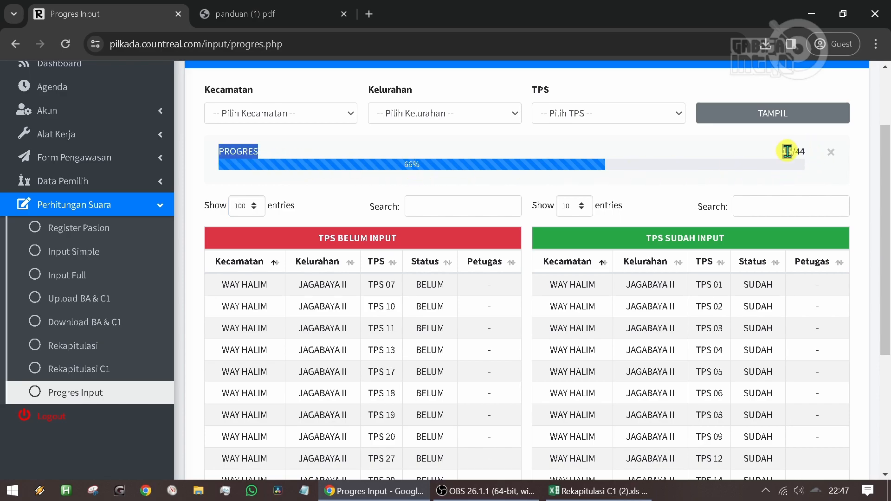
- Reset Progres Input to the city-wide view and return to the Dashboard
{"action": "left_click", "coordinate": [103, 394]}
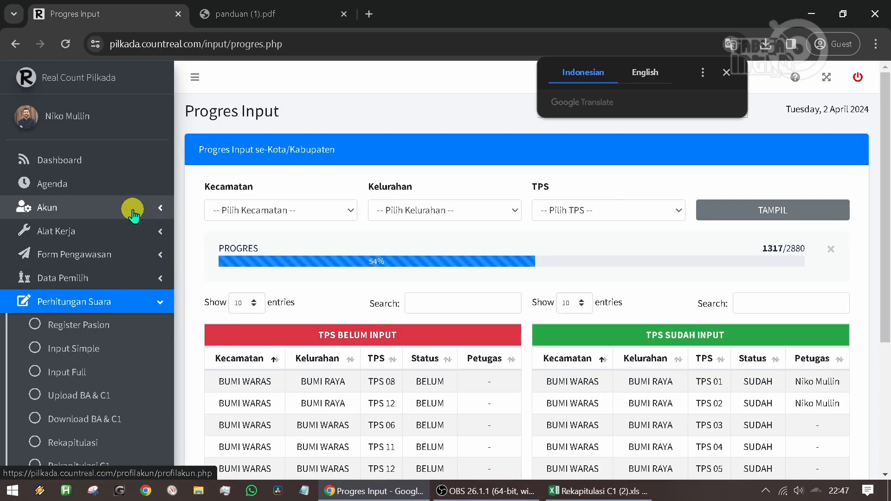
{"action": "left_click", "coordinate": [84, 159]}
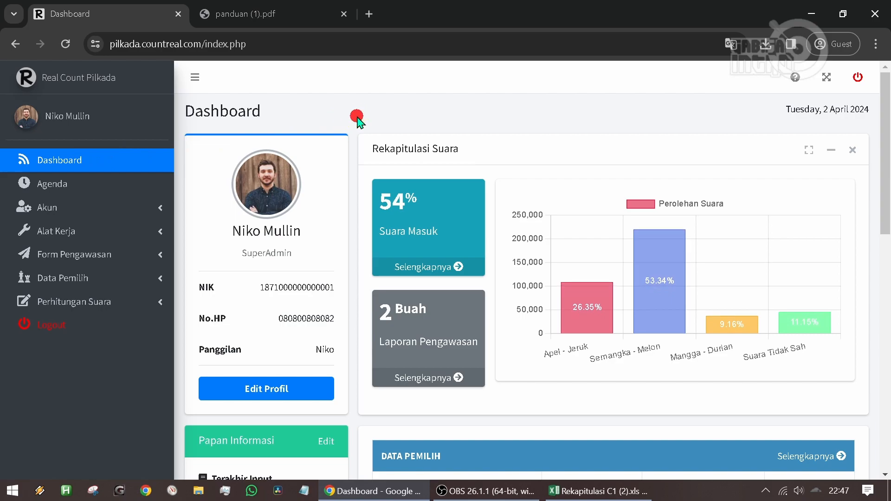